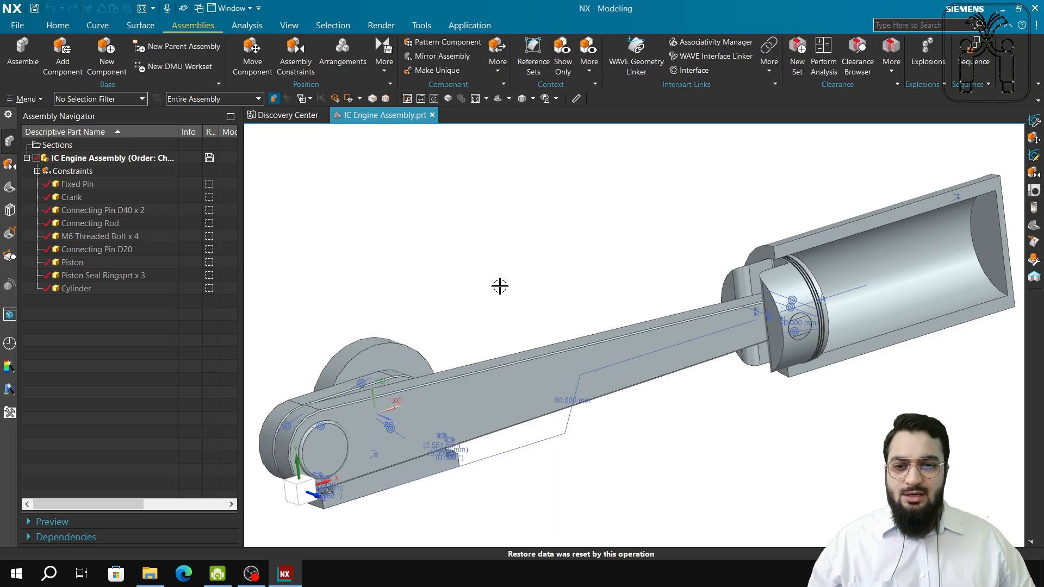
Step: Make the Fixed Pin component the work part, show only that component, and display its model history
left_click(73, 186)
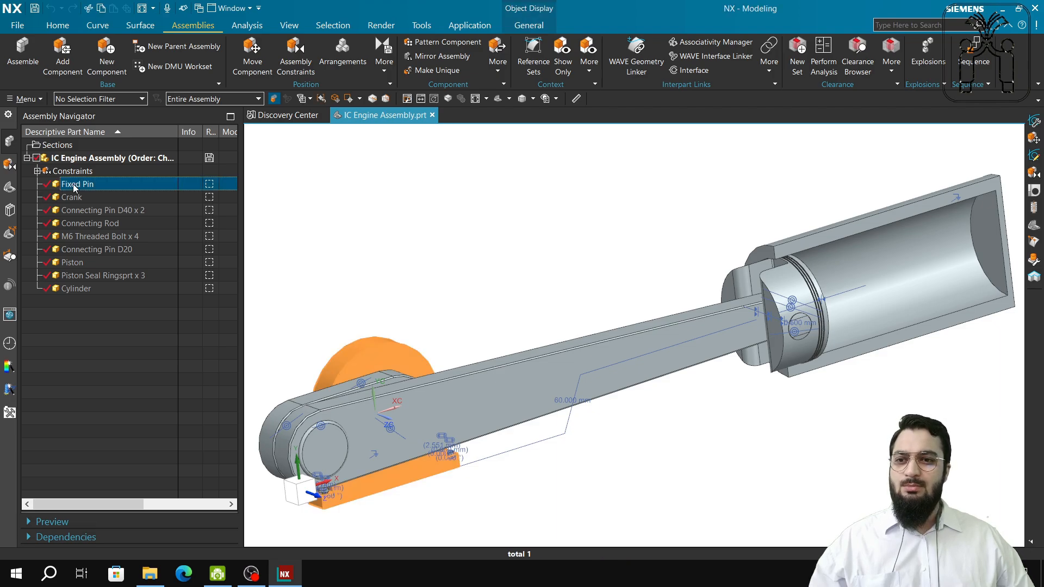
double_click(74, 186)
right_click(75, 187)
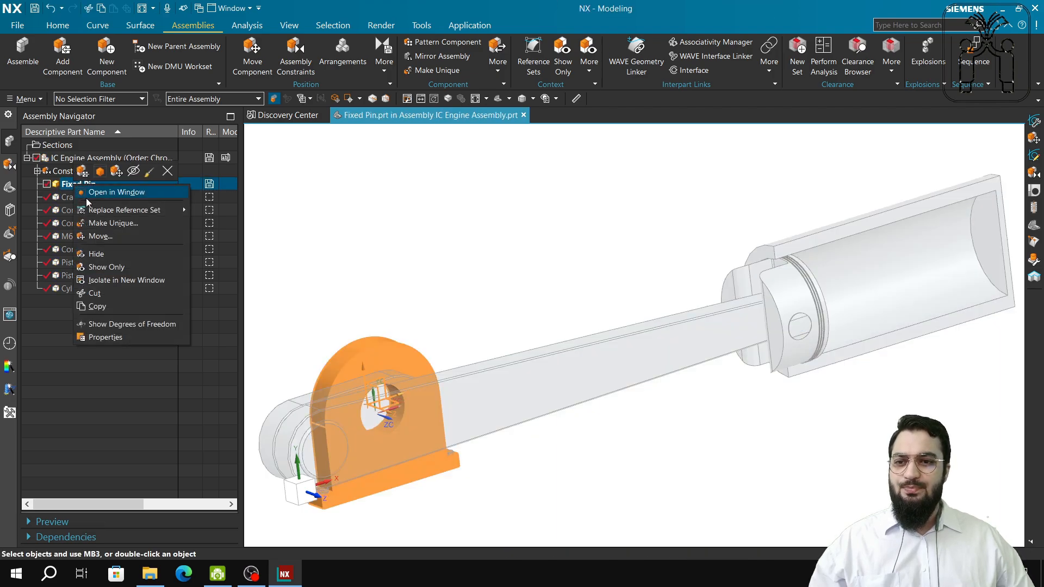
left_click(117, 268)
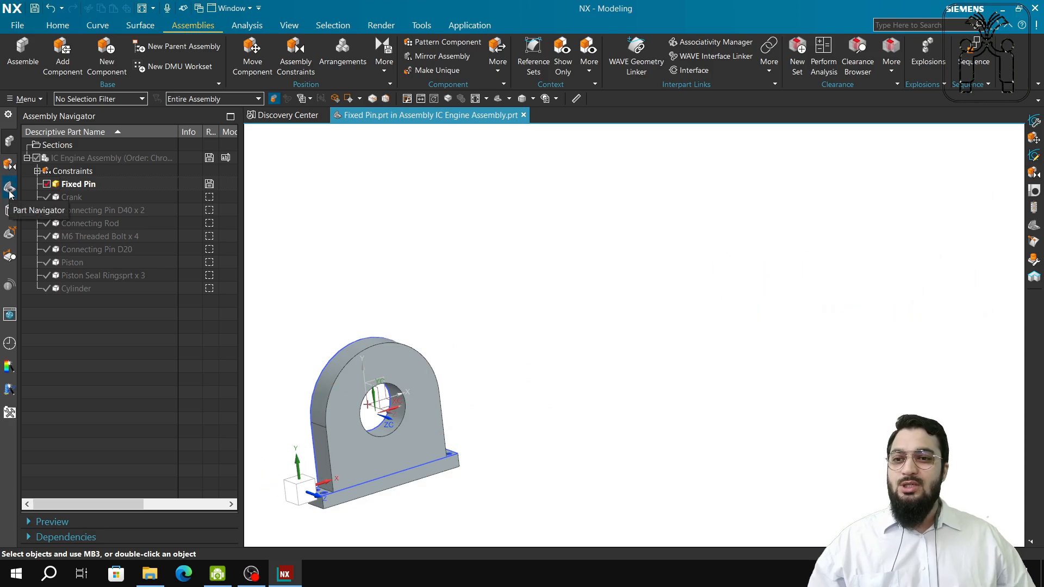
left_click(9, 188)
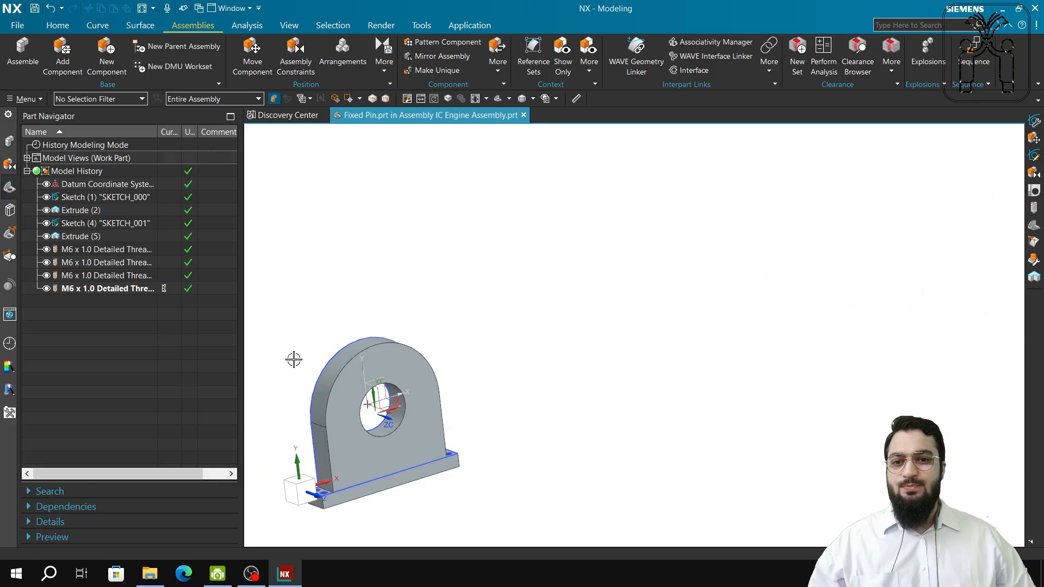
middle_click_drag(449, 385, 760, 309, "shift")
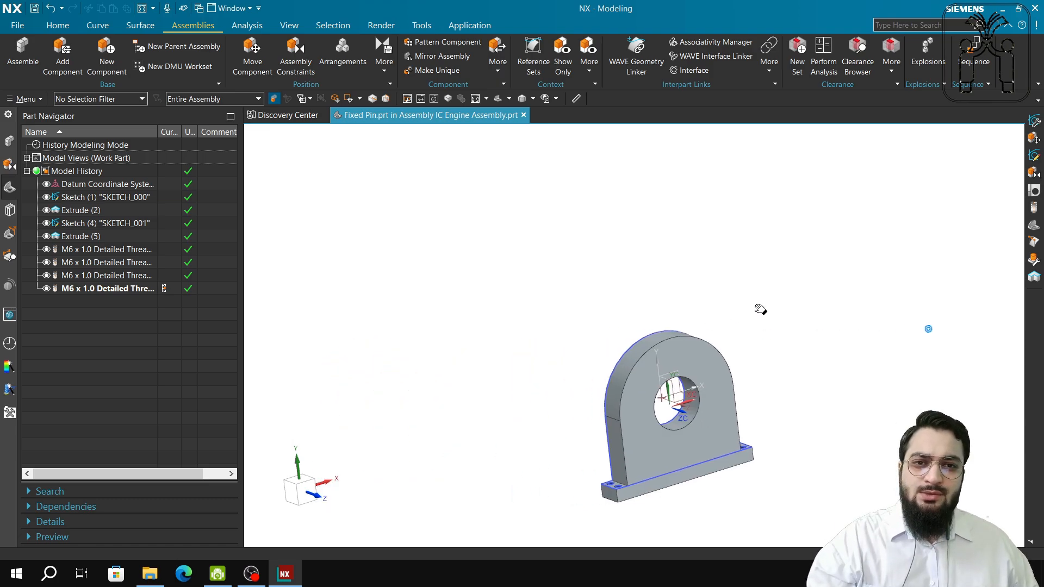
scroll(536, 350, "down", 5)
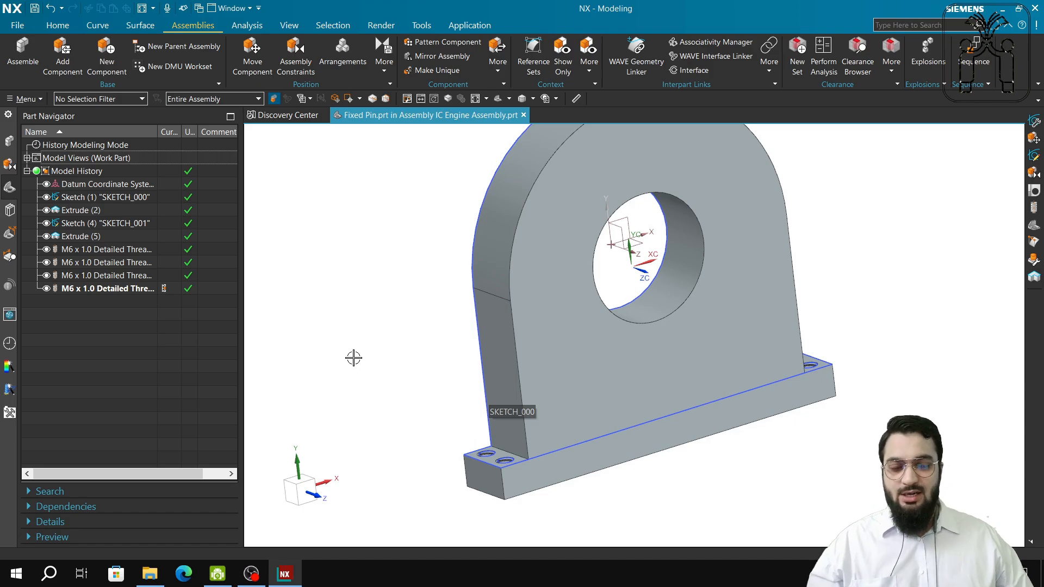
scroll(353, 357, "up", 2)
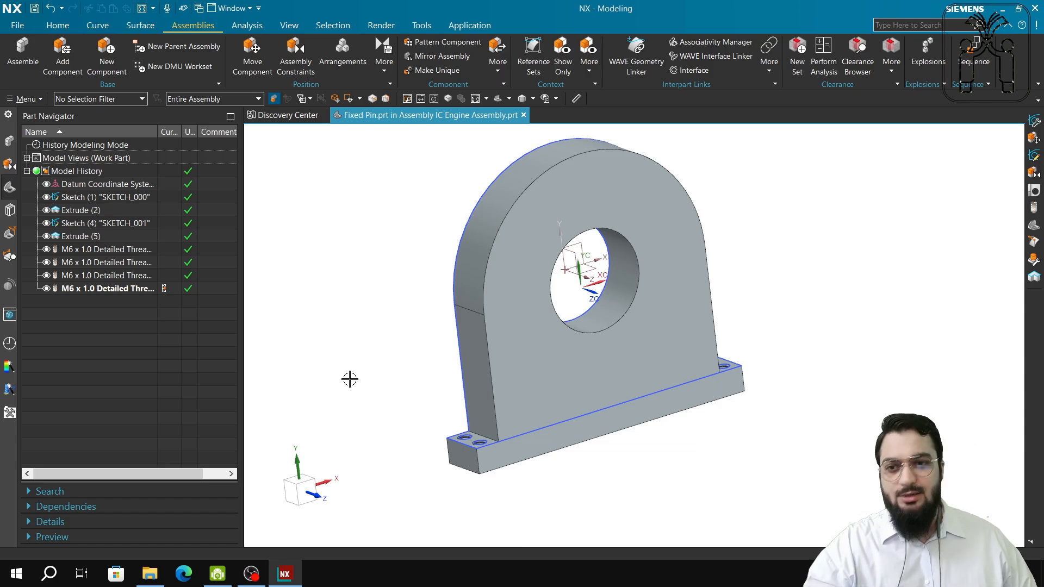
Step: Suppress Sketch (4) "SKETCH_001" together with its dependent features and open Sketch (1) "SKETCH_000" for editing
left_click(121, 198)
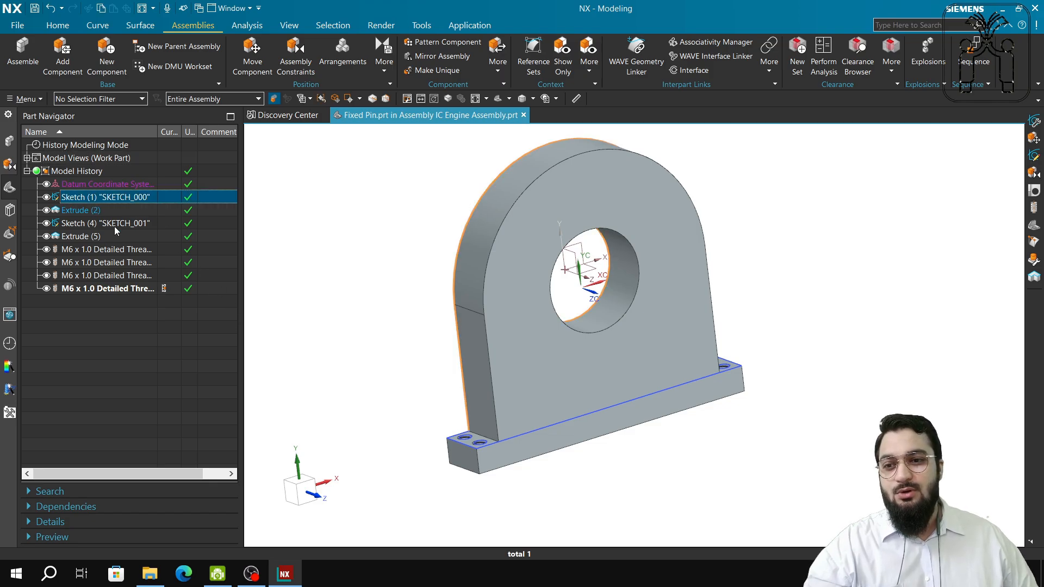
right_click(114, 226)
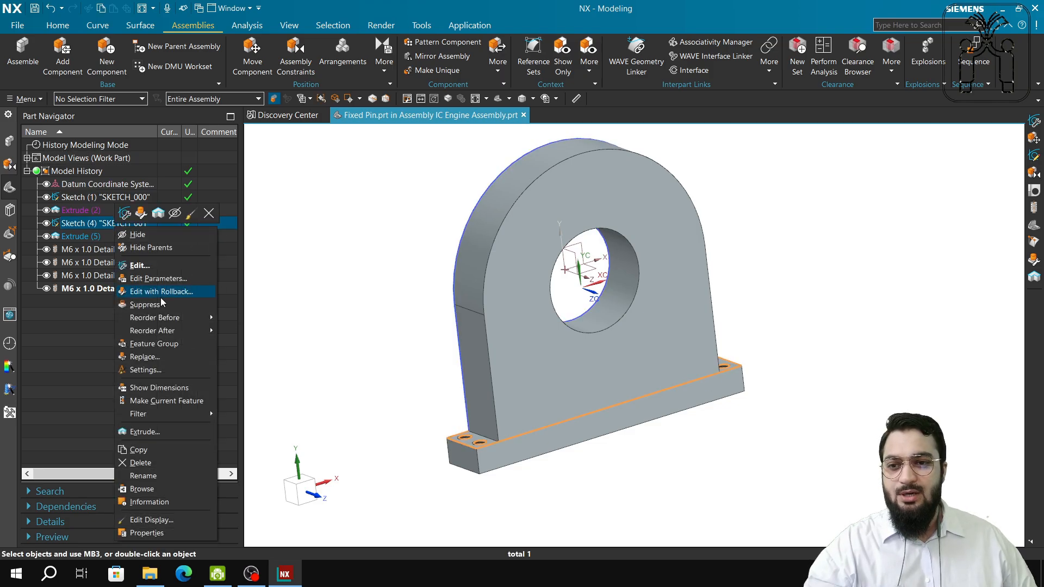
left_click(144, 304)
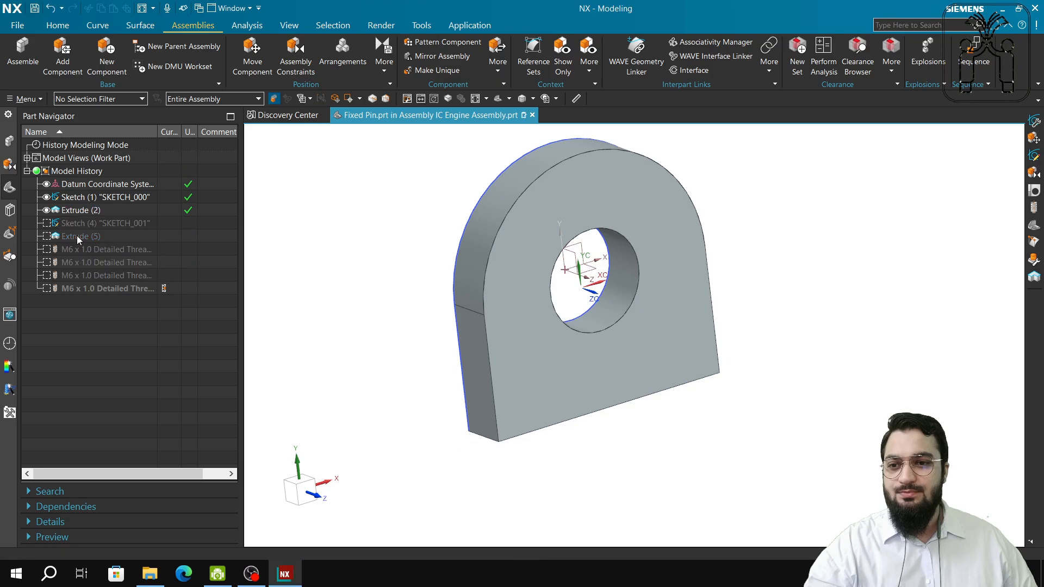
left_click(87, 199)
double_click(92, 198)
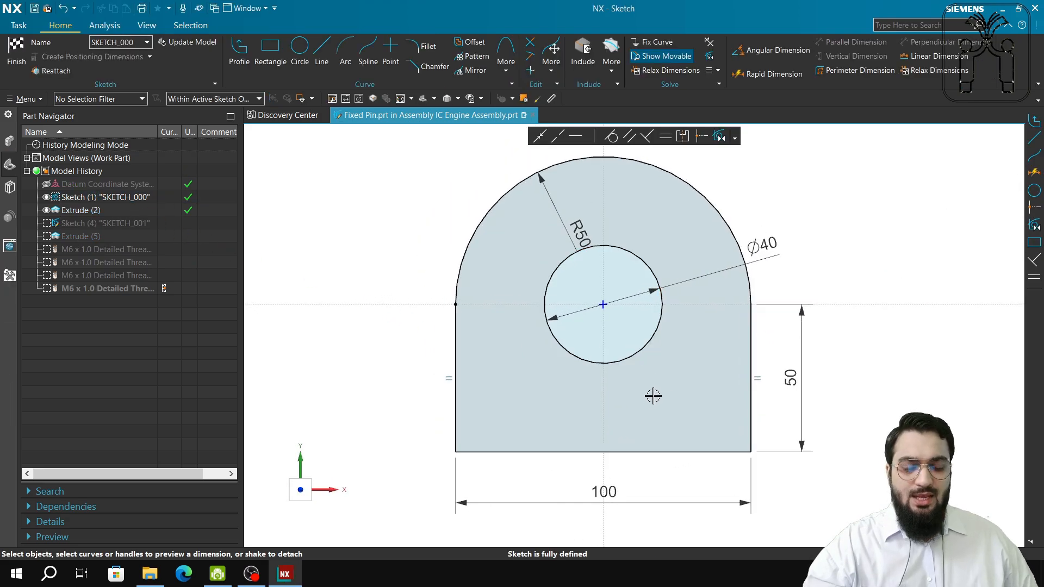
Step: Sketch a closed arched profile beside the existing outline, with 33 mm vertical sides and a tangent top arc of about 18.6 mm radius
left_click(241, 60)
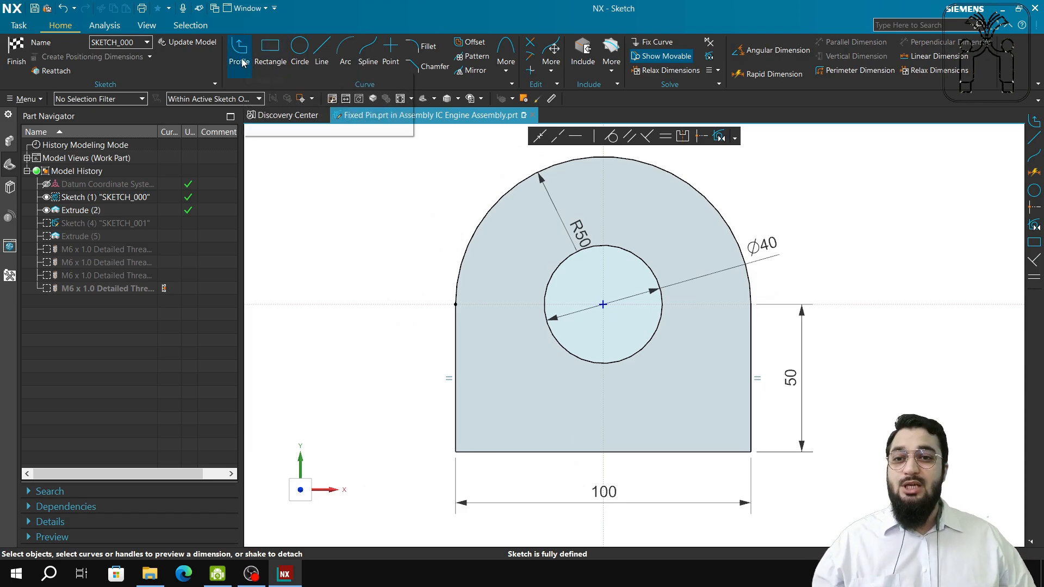
left_click(278, 390)
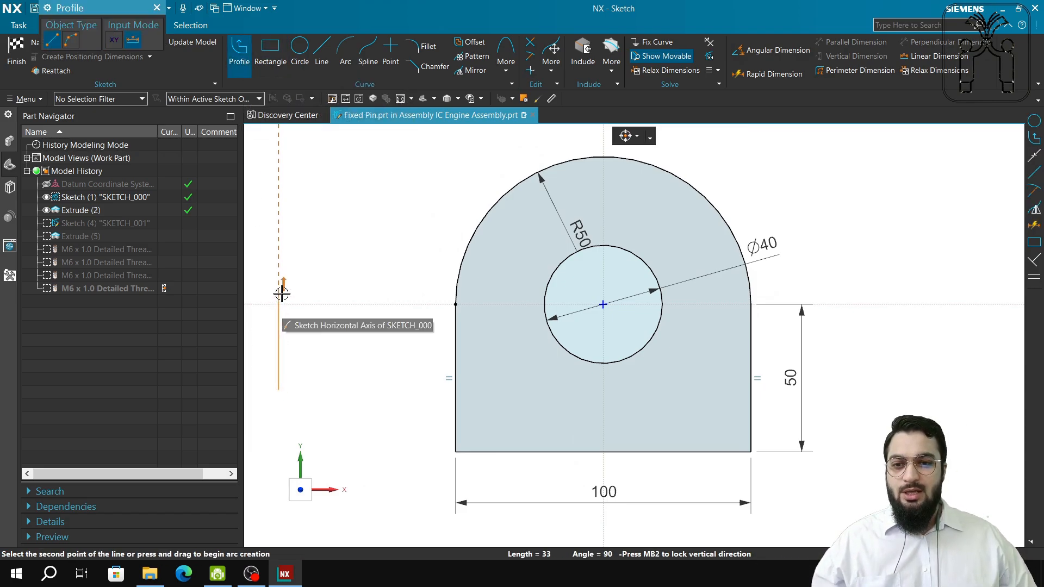
left_click_drag(286, 282, 304, 255)
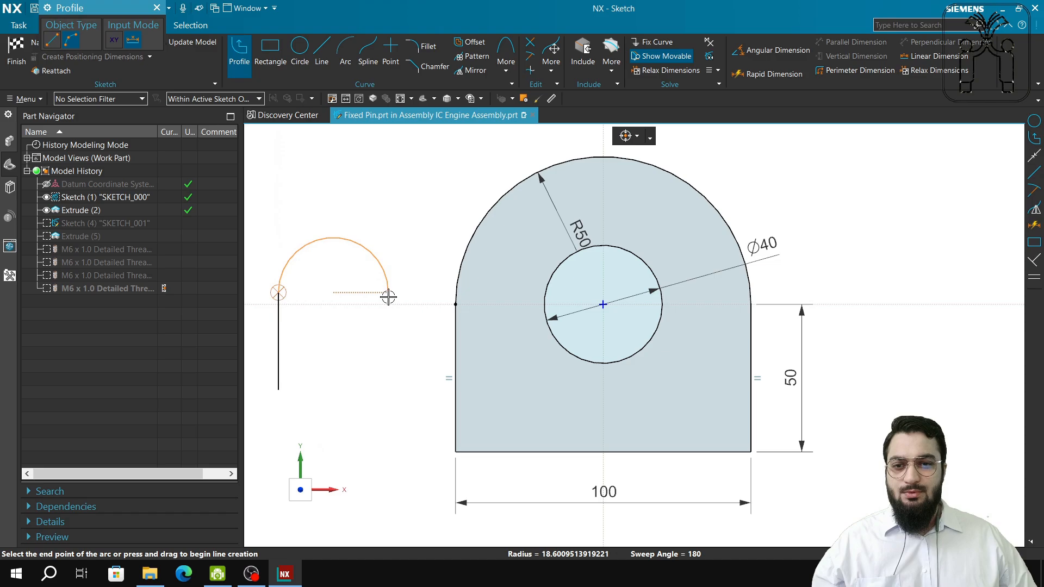
left_click(388, 294)
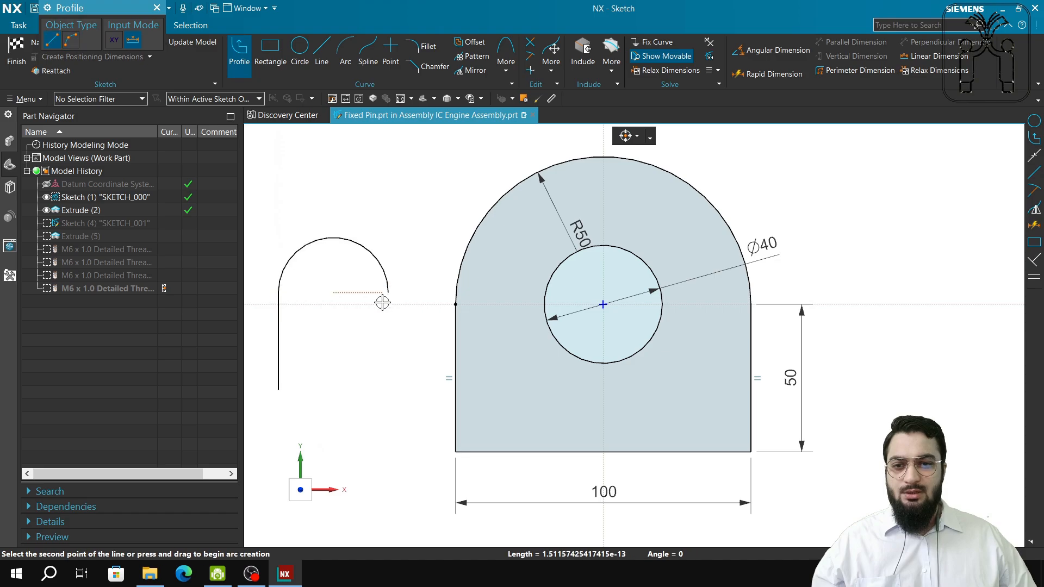
left_click(386, 389)
left_click(279, 390)
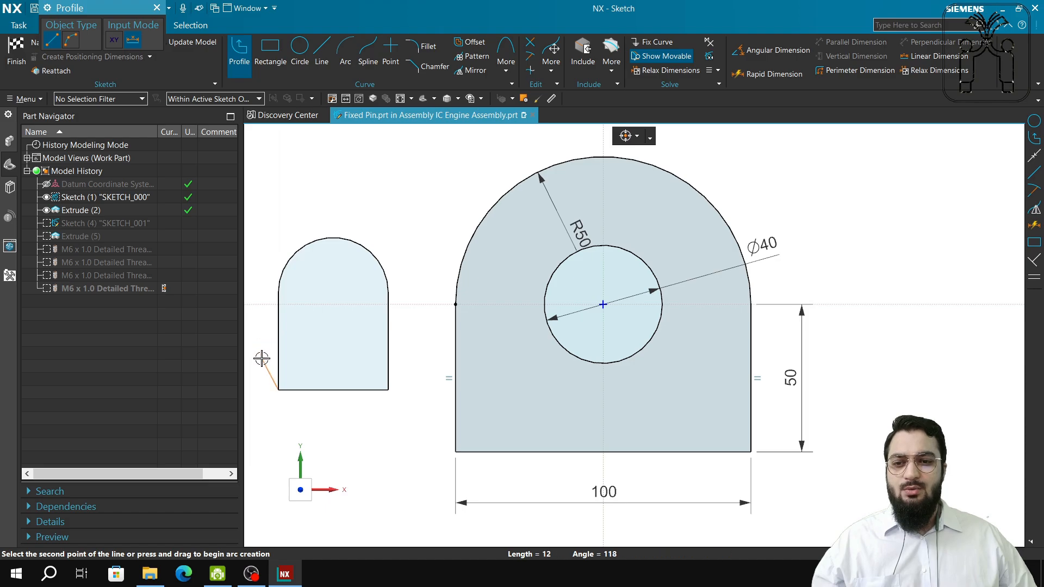
left_click_drag(261, 358, 268, 420)
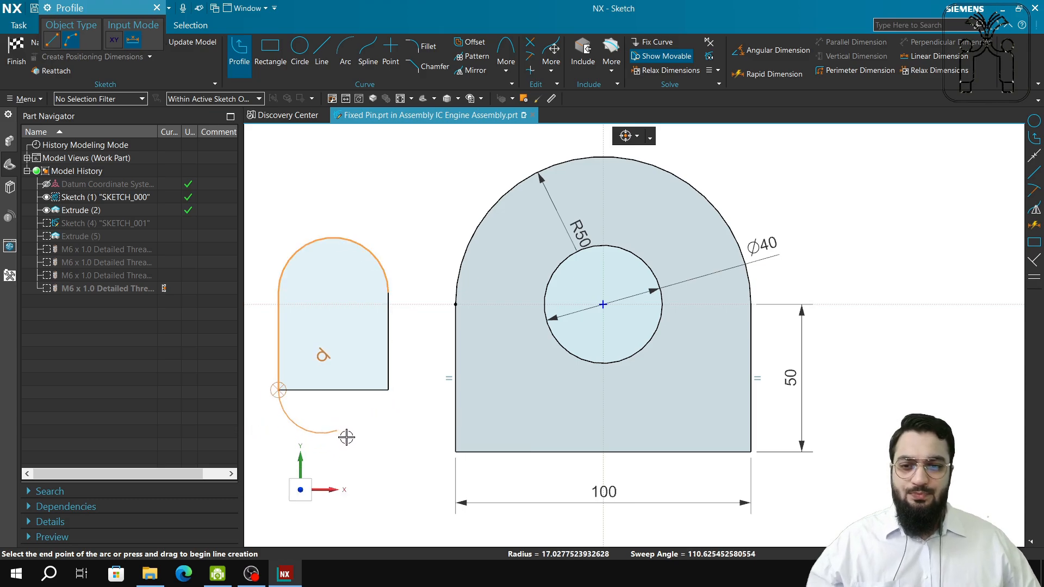
key("Escape")
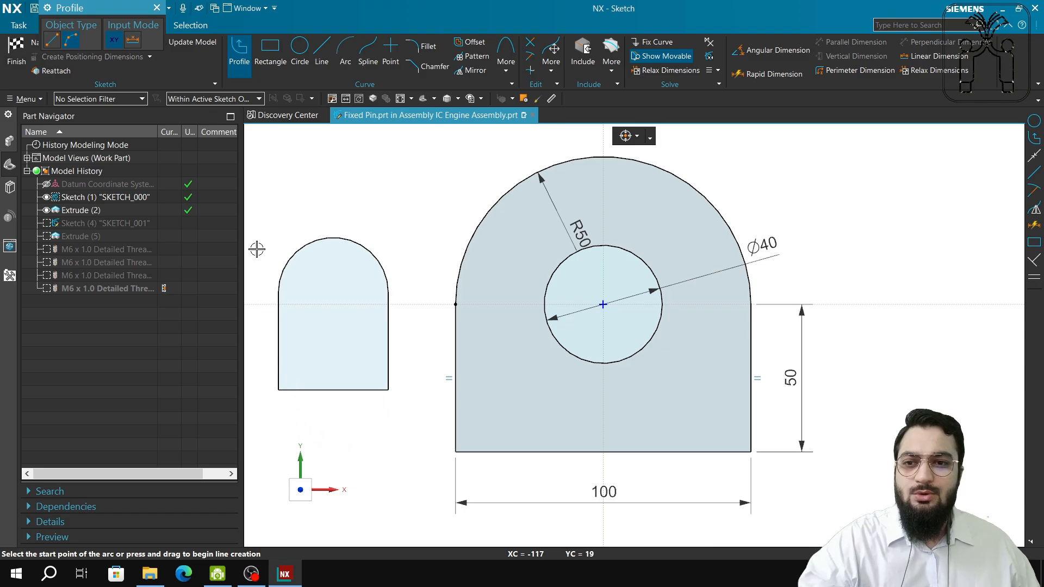
key("Escape")
Step: Draw a circle about 20.9 mm in diameter centred on the small profile's top arc
left_click(299, 71)
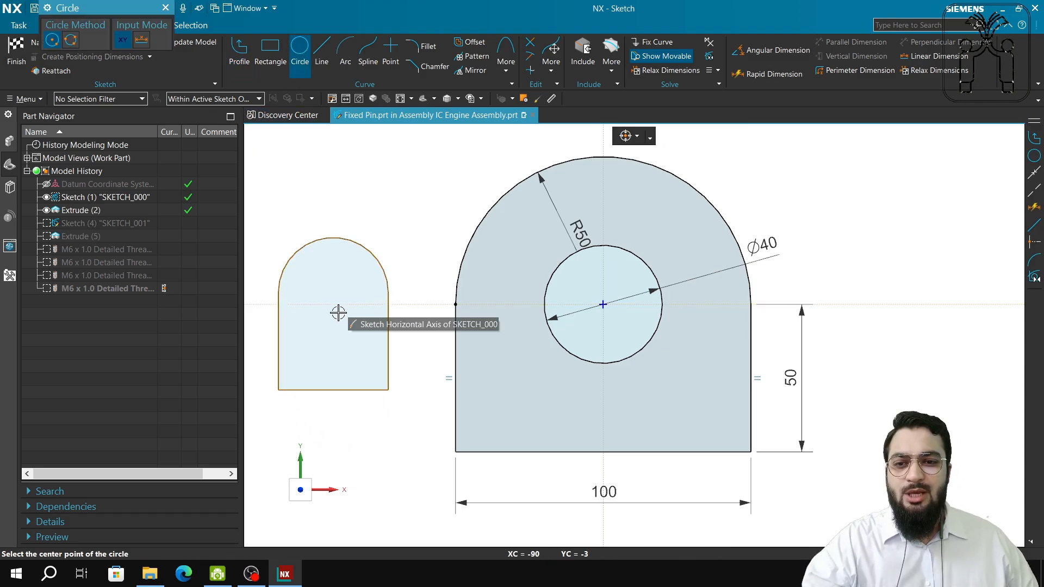
left_click(334, 292)
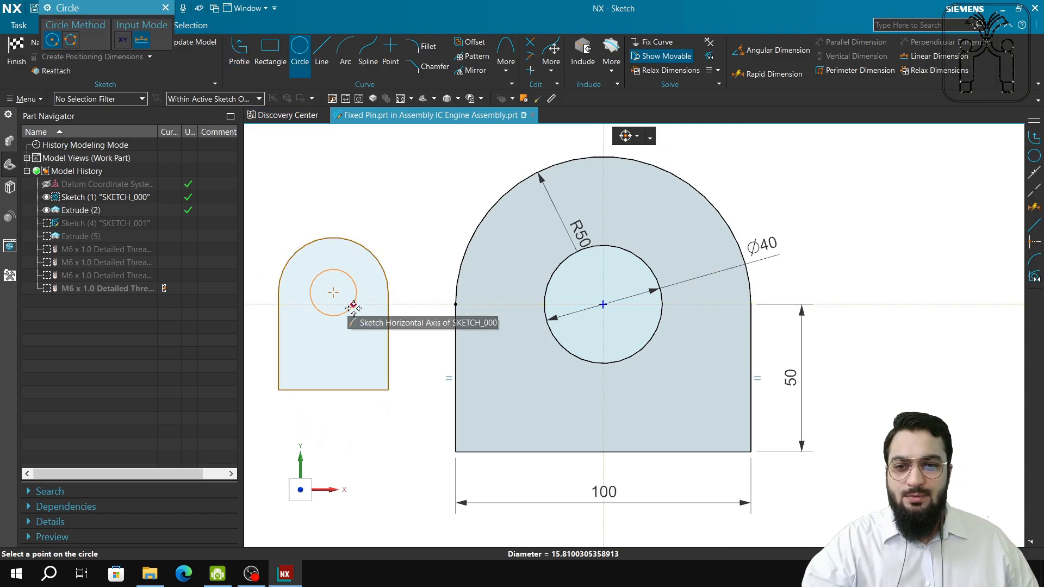
left_click(356, 311)
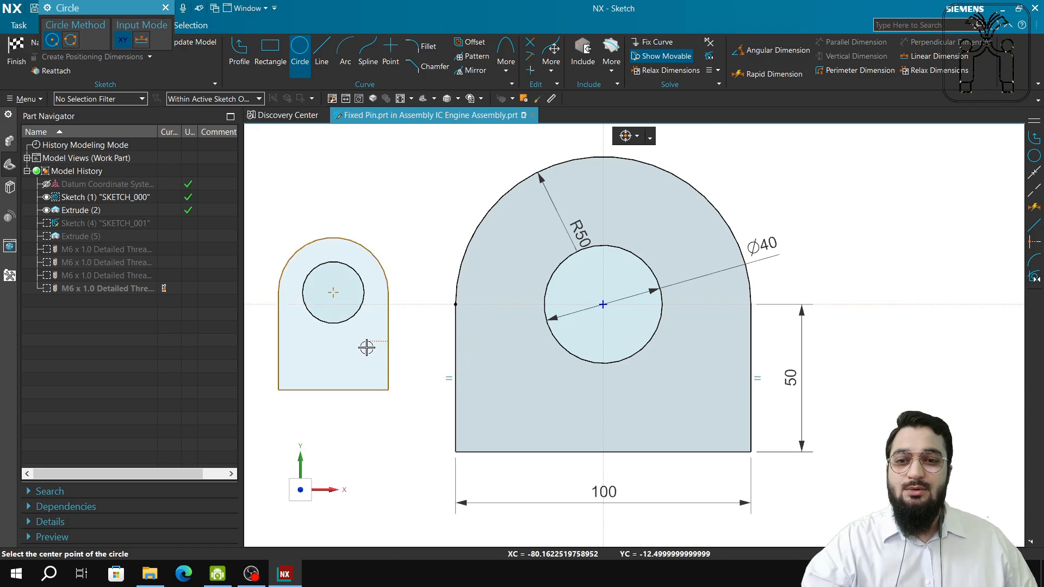
key("Escape")
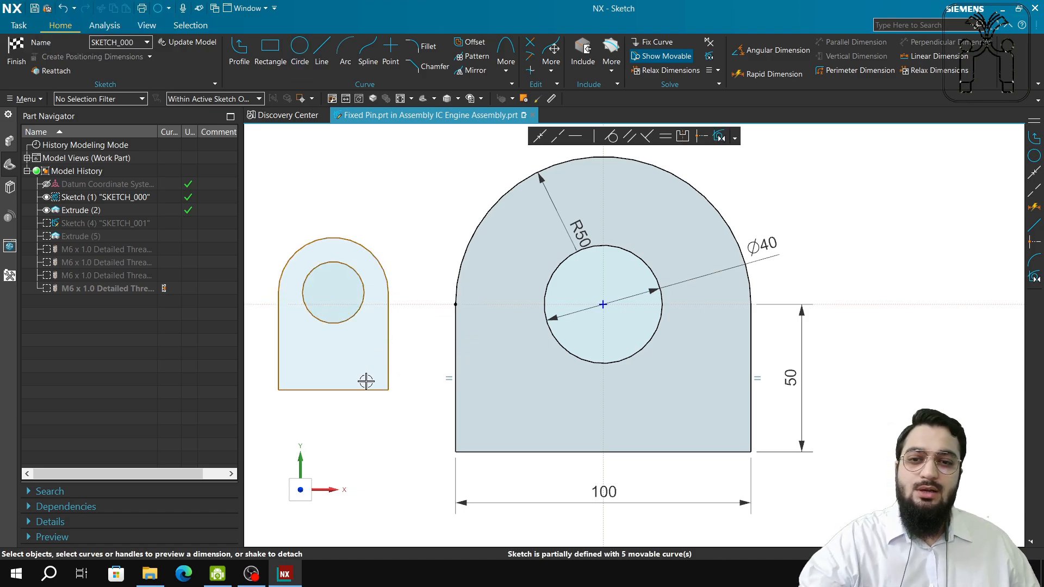
Step: Dimension the radius of the small profile's top arc and the diameter of its circle
left_click(381, 263)
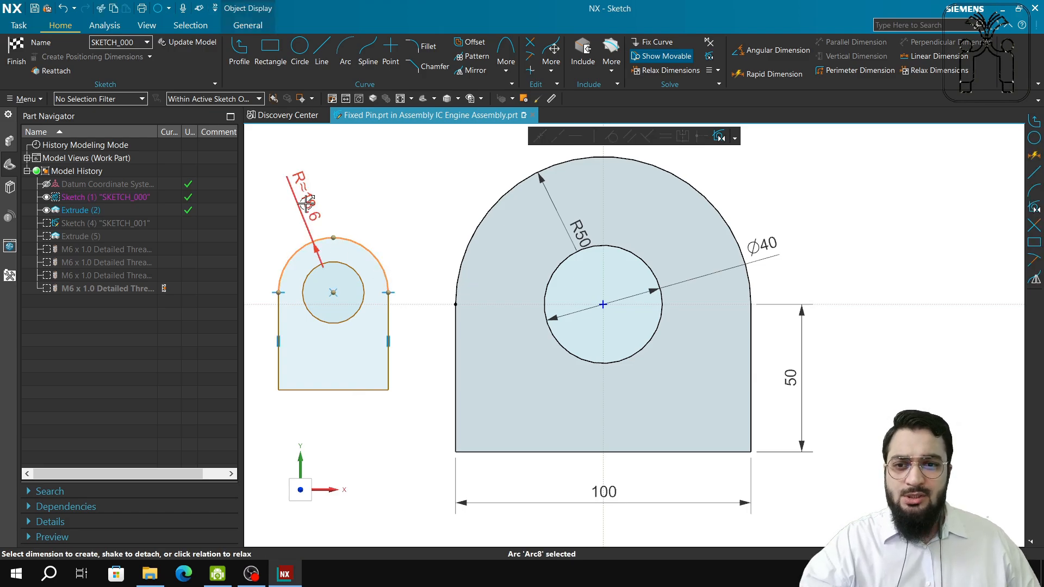
left_click(388, 245)
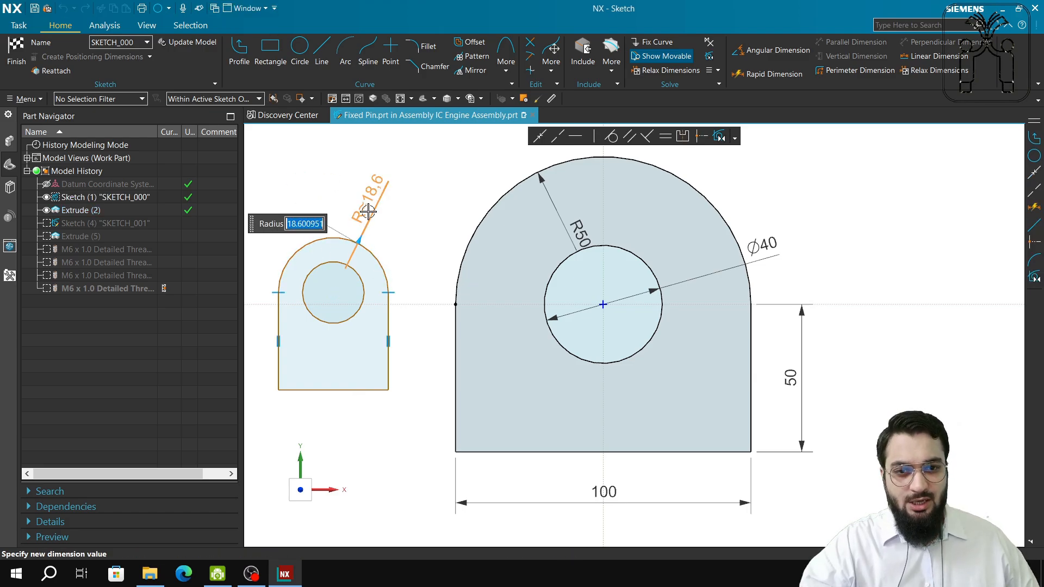
key("Return")
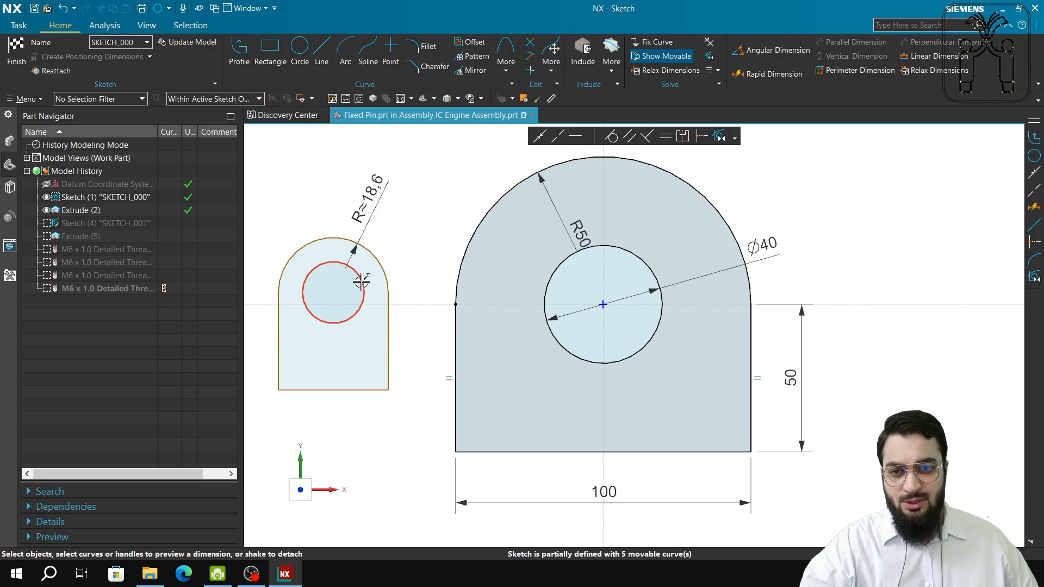
left_click(361, 282)
left_click_drag(419, 249, 428, 222)
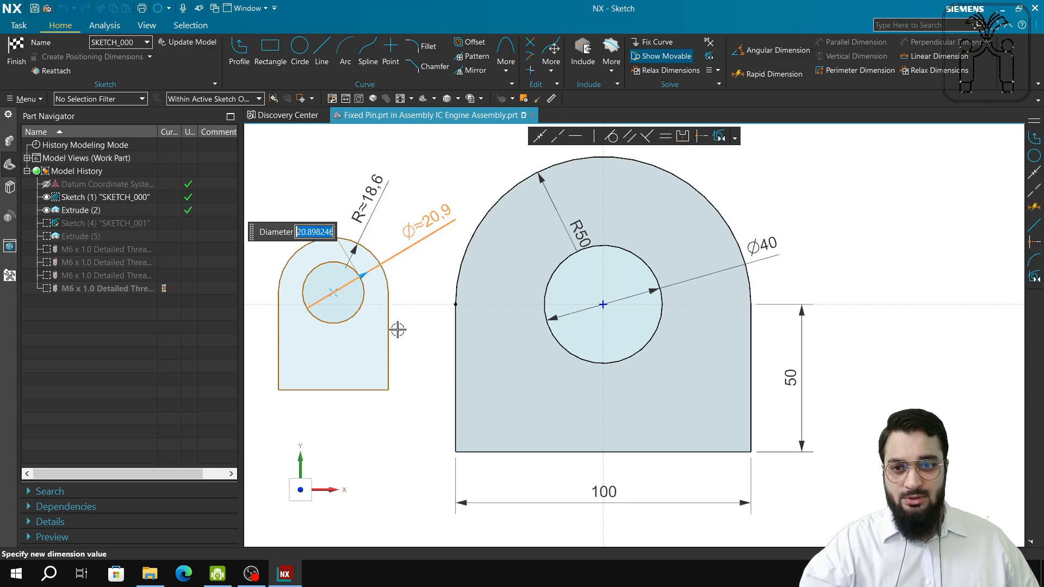
key("Return")
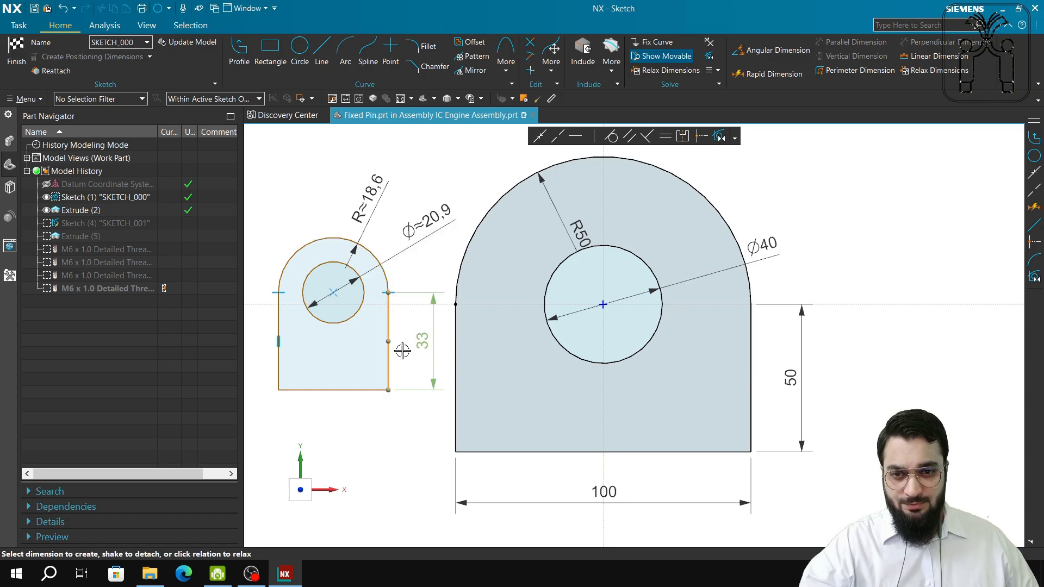
Step: Dimension the height of the small profile's straight side and the width of its bottom edge
left_click(388, 341)
left_click(424, 348)
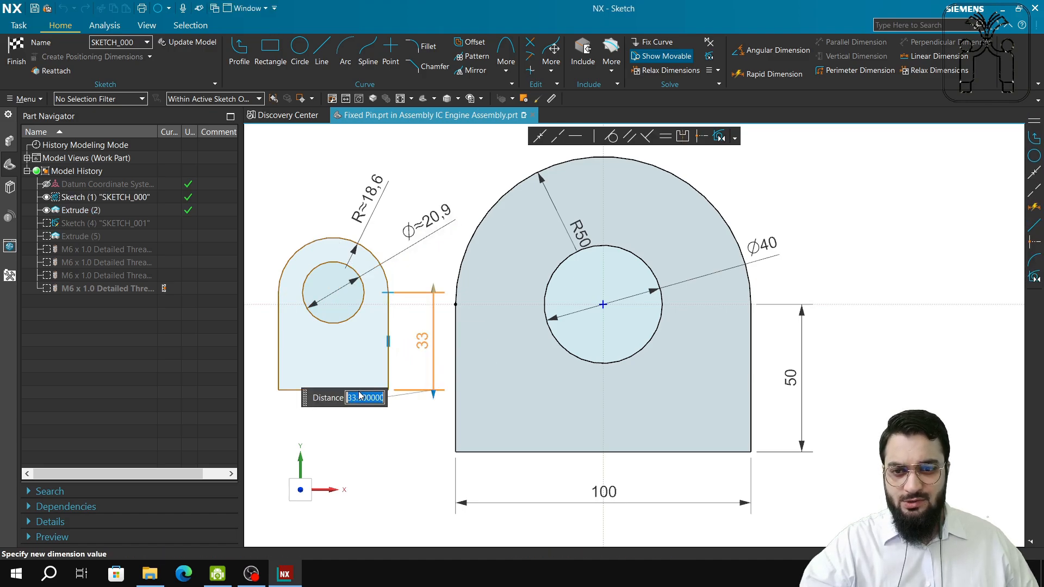
key("Return")
left_click(325, 389)
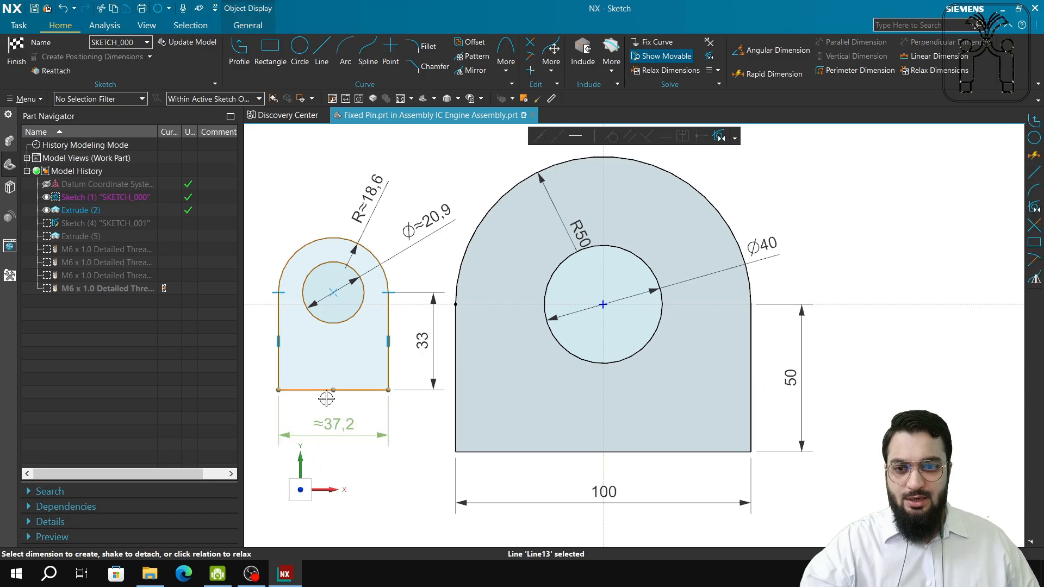
left_click(339, 427)
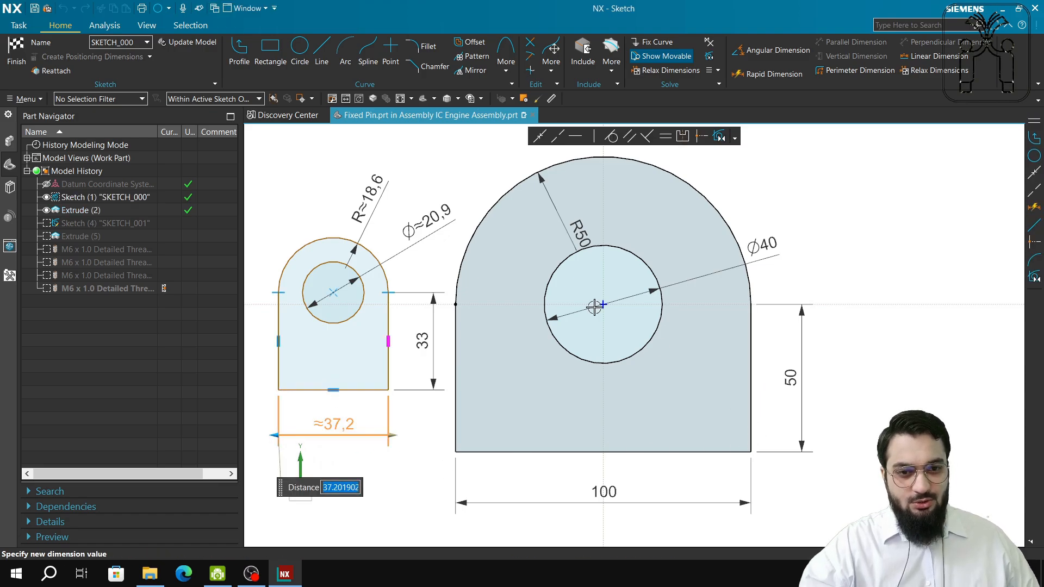
left_click_drag(256, 158, 434, 494)
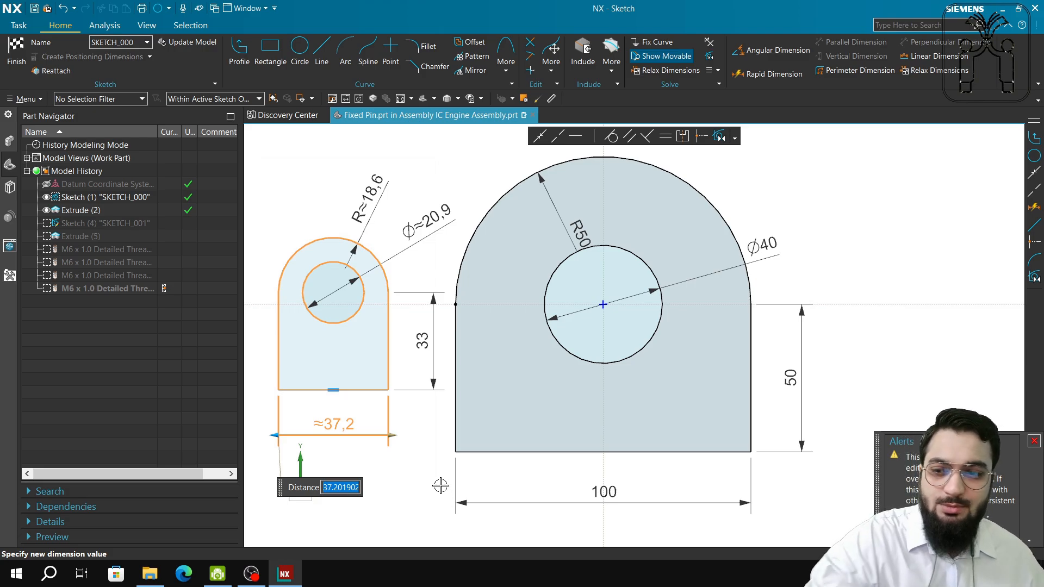
key("BackSpace")
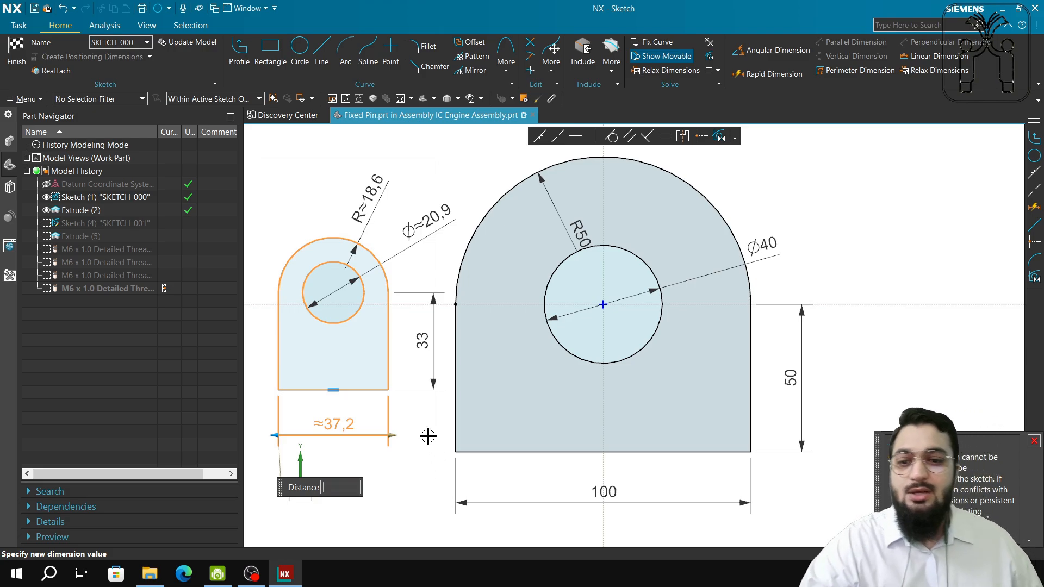
key("Escape")
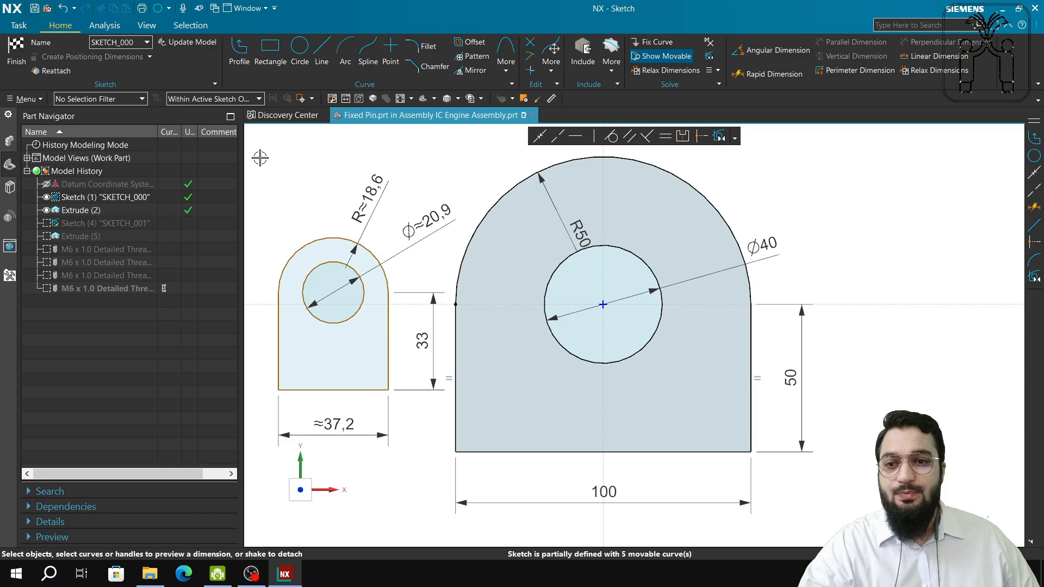
left_click_drag(259, 158, 412, 452)
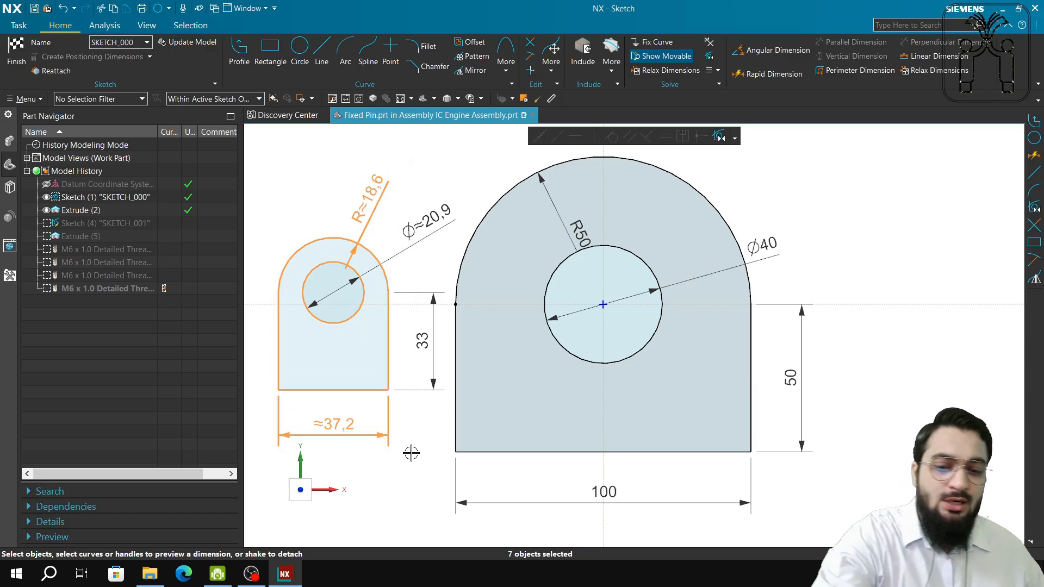
key("Escape")
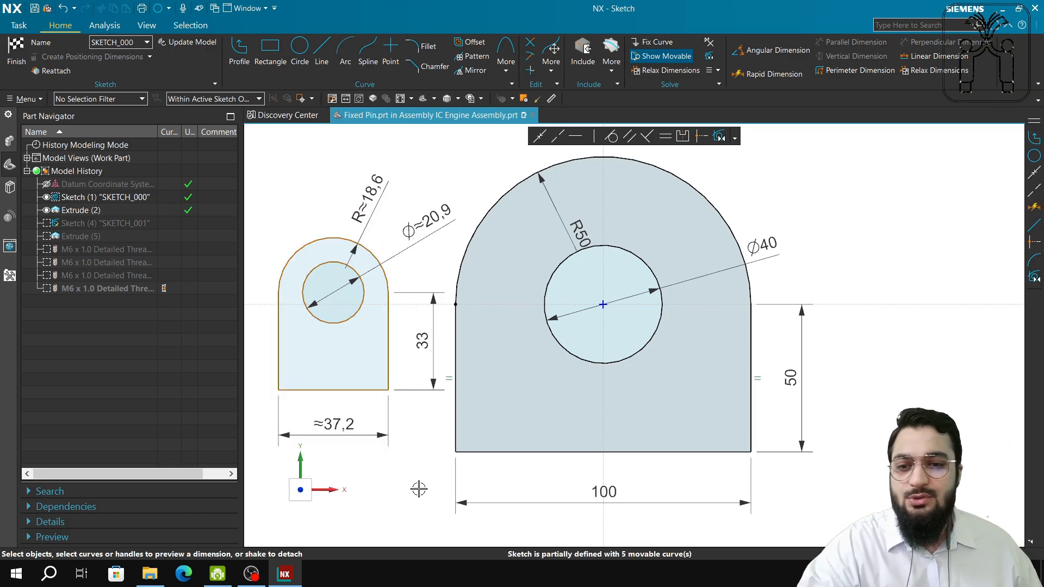
Step: Delete the small arched profile and its circle beside the main outline
left_click_drag(373, 390, 378, 360)
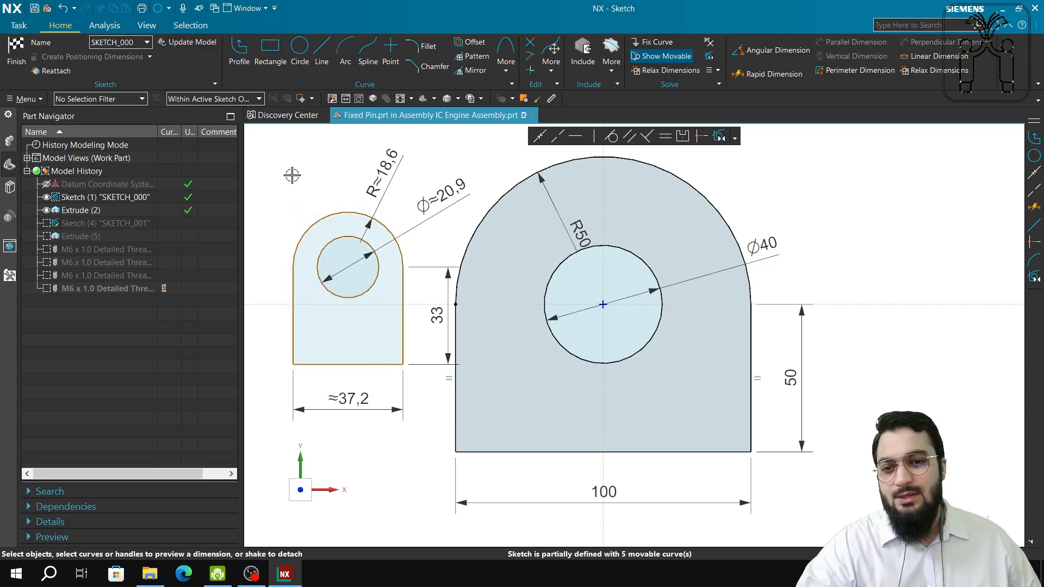
left_click_drag(281, 166, 423, 417)
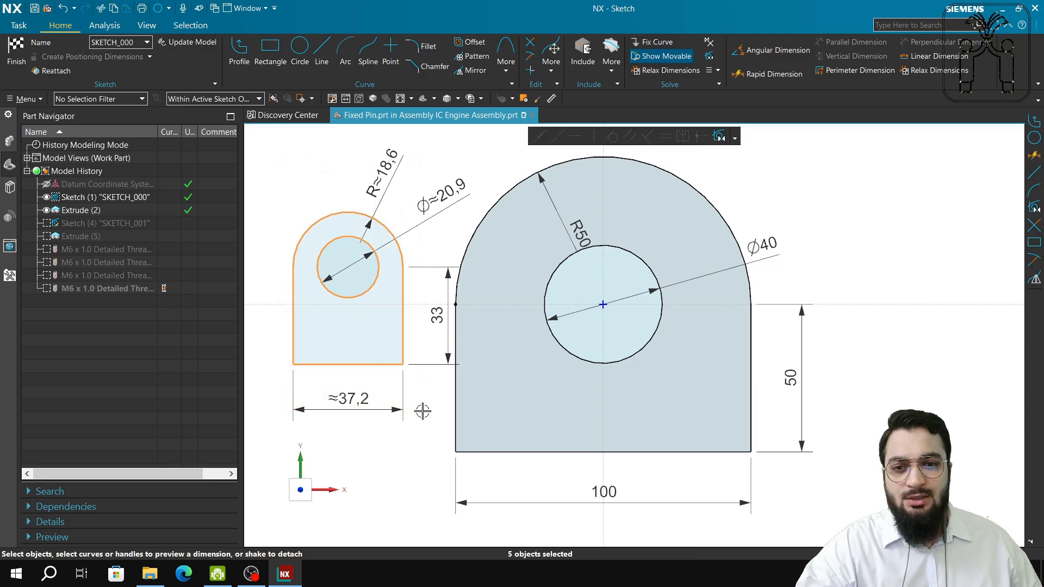
key("Delete")
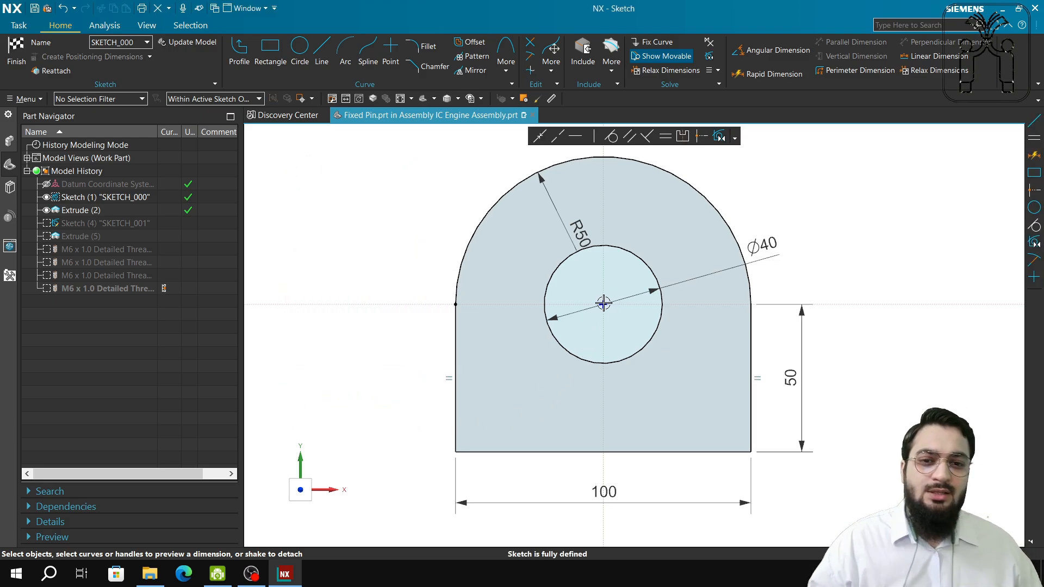
Step: Check the concentric relation between the 40 mm circle and the R50 arc, and finish the sketch
left_click(643, 260)
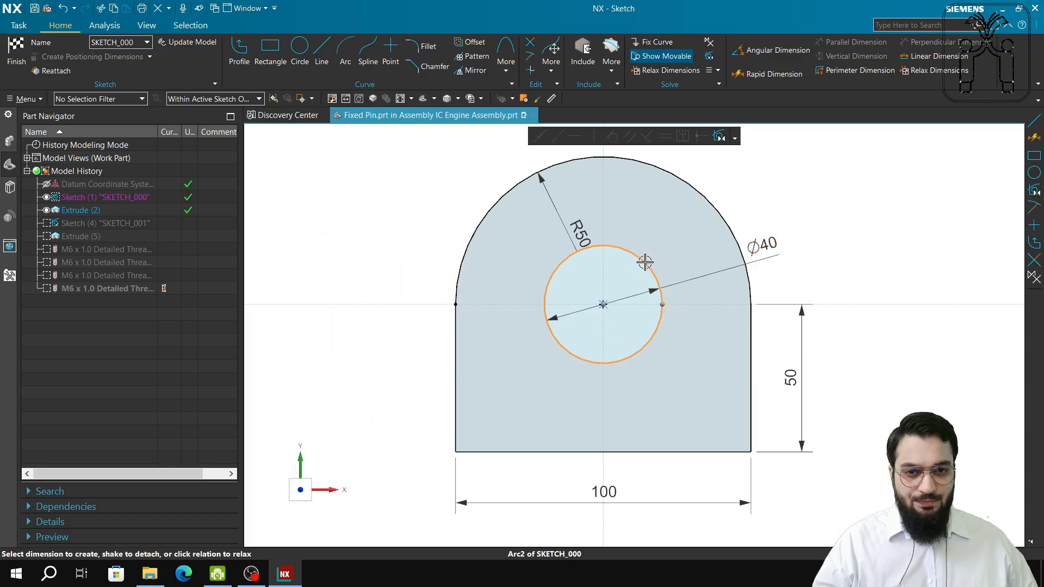
left_click(705, 199)
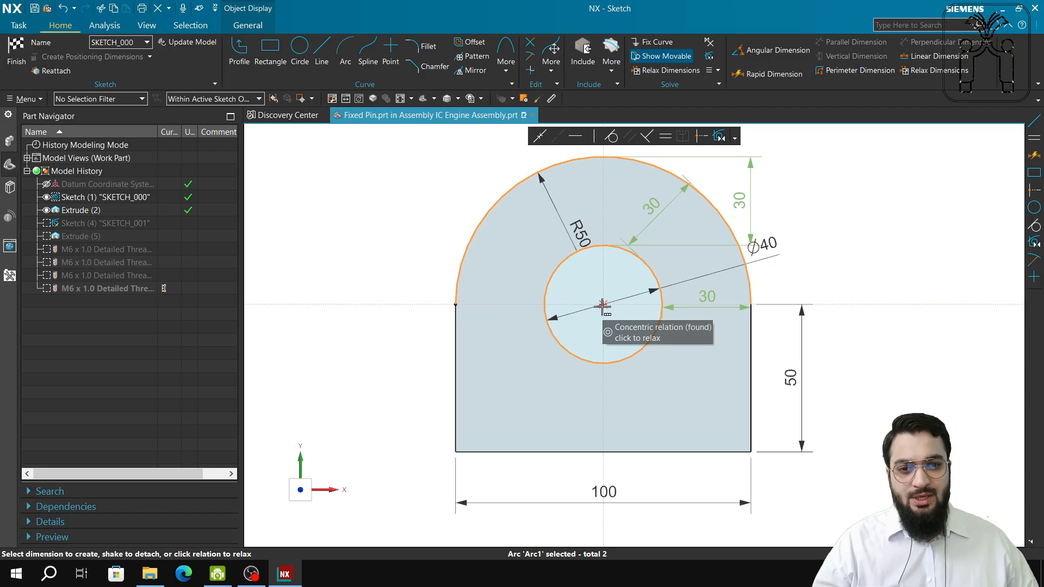
mouse_move(603, 306)
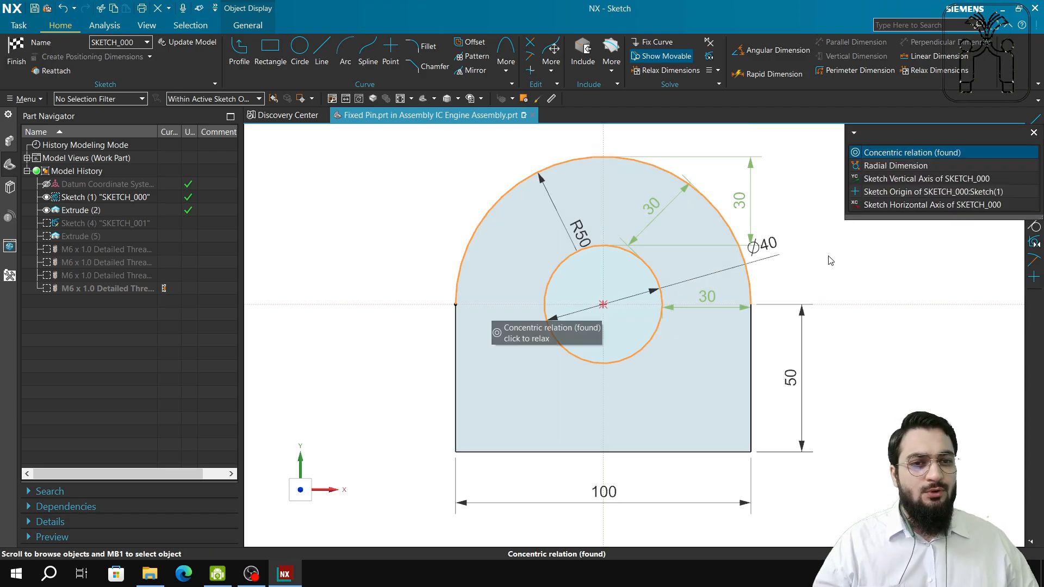
left_click(904, 193)
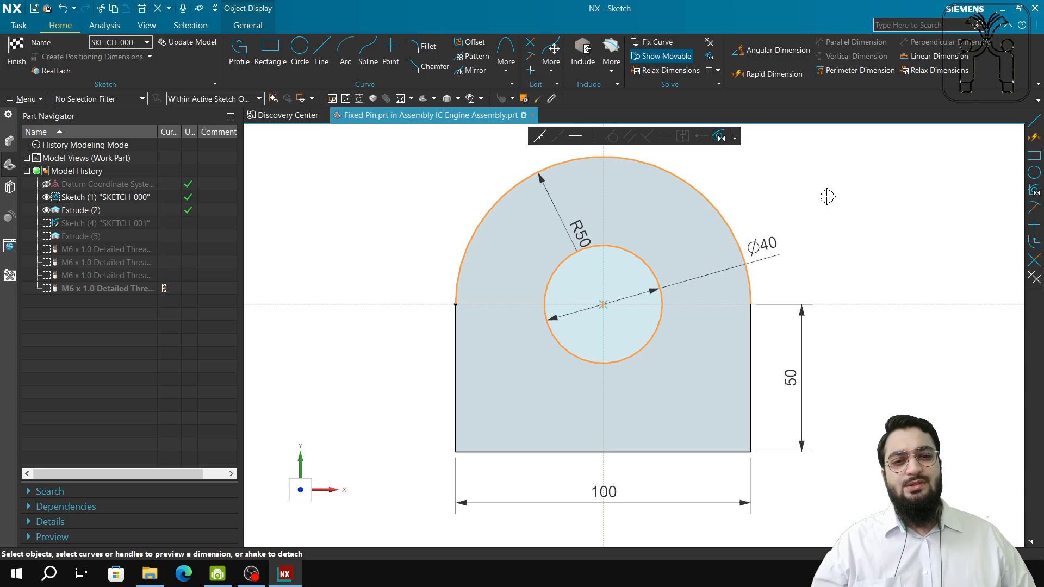
key("Escape")
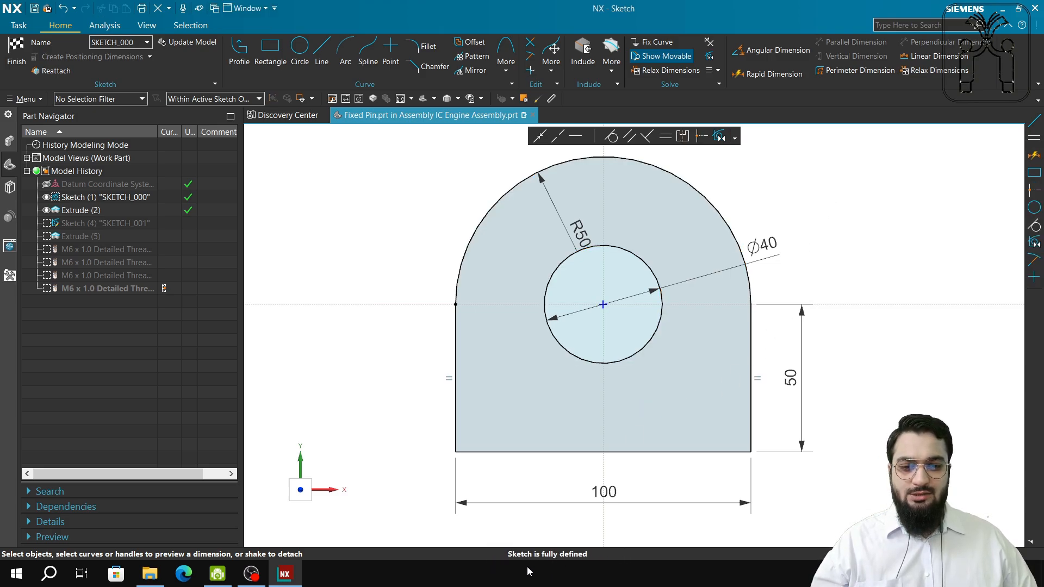
left_click(17, 51)
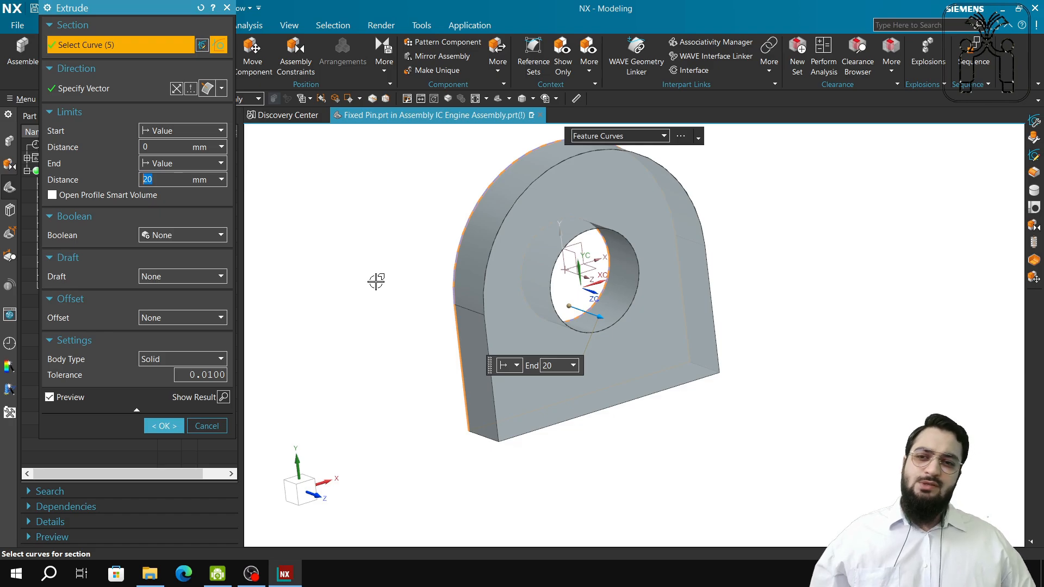
Step: Try extruding the arched base by a Symmetric Value of 20 mm and undo the change
left_click(173, 131)
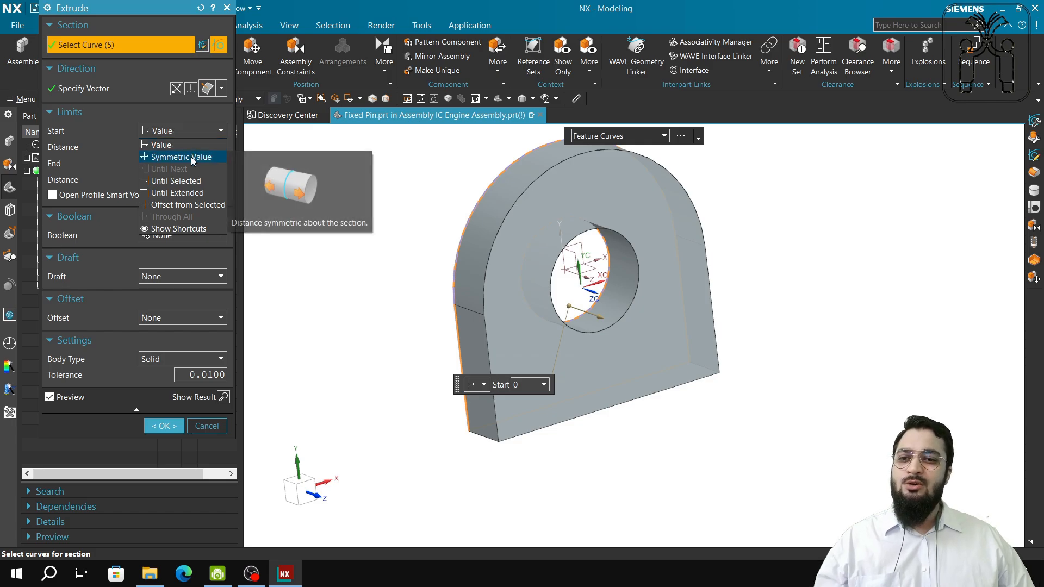
left_click(156, 128)
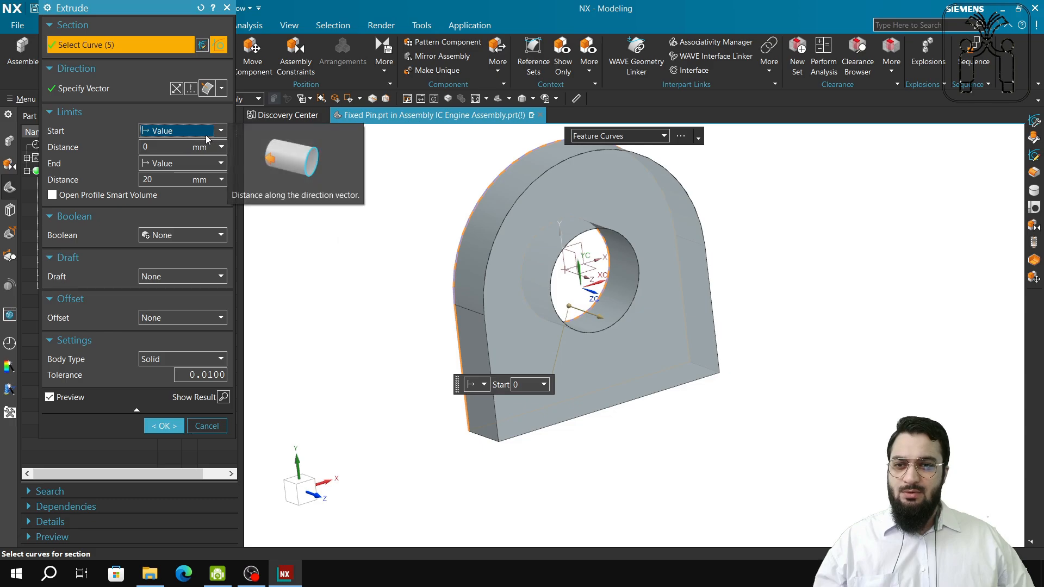
left_click(185, 131)
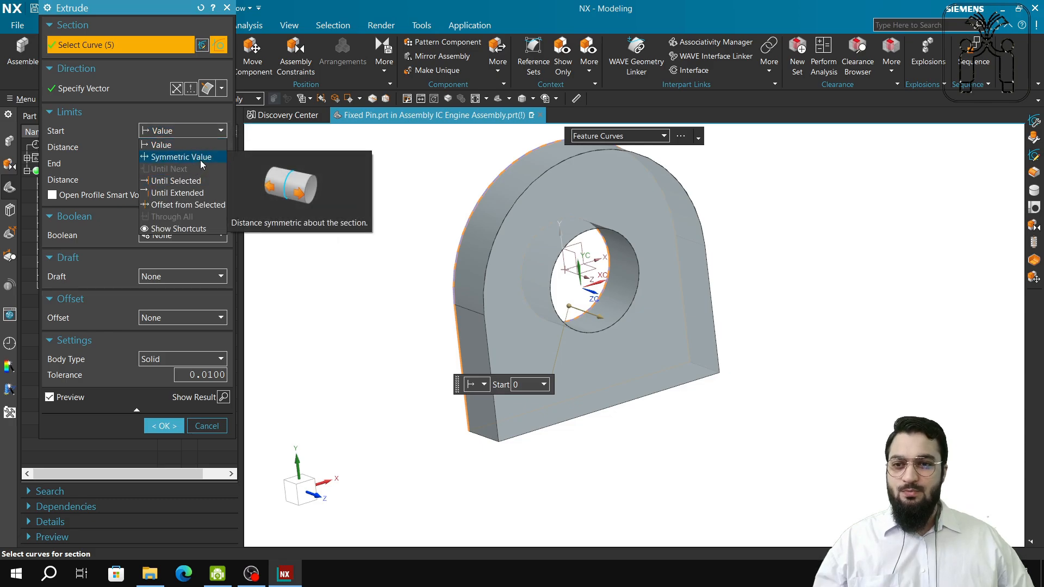
left_click(199, 158)
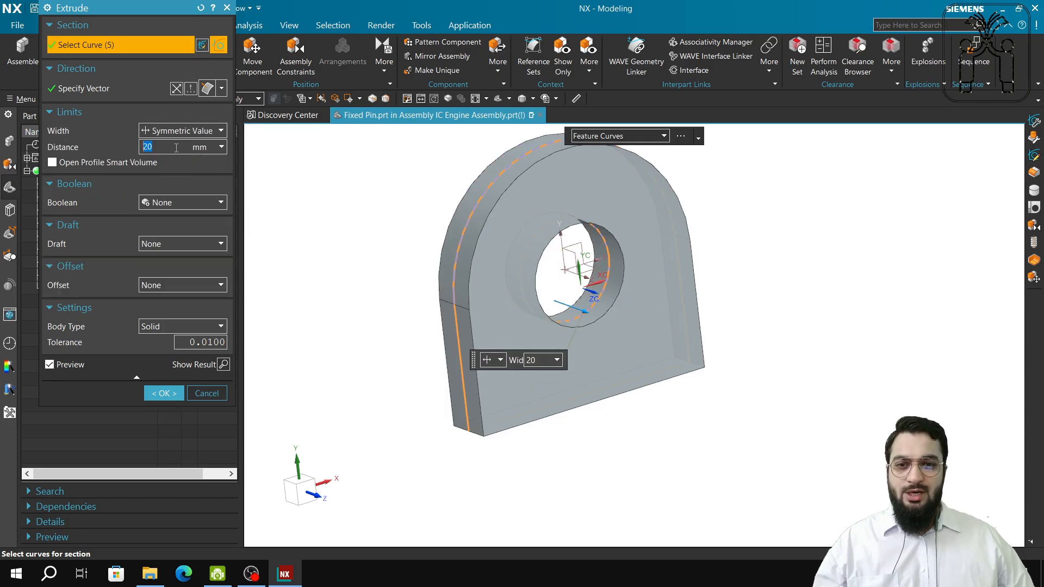
middle_click(491, 346)
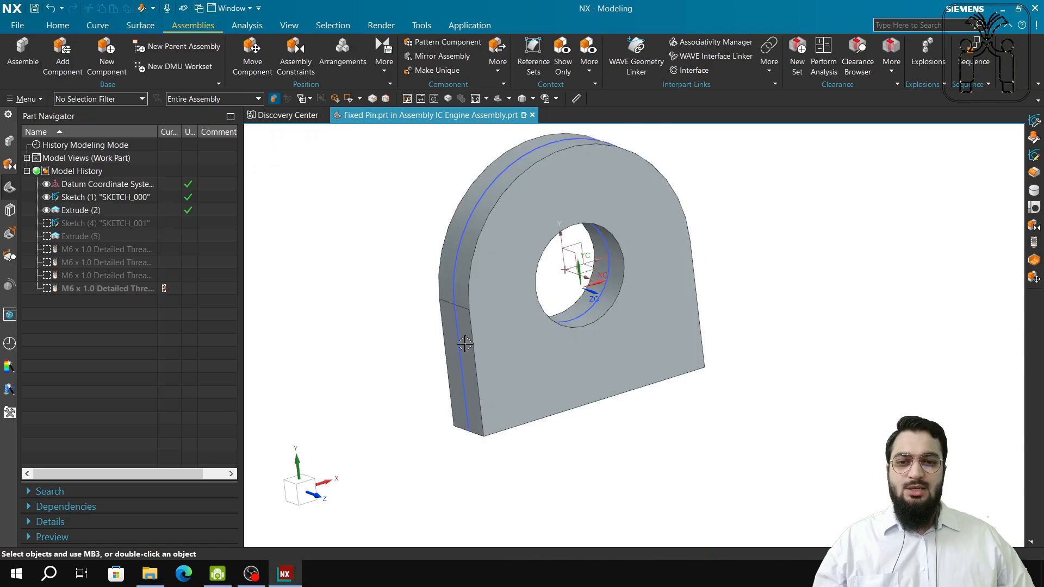
middle_click_drag(465, 344, 497, 331)
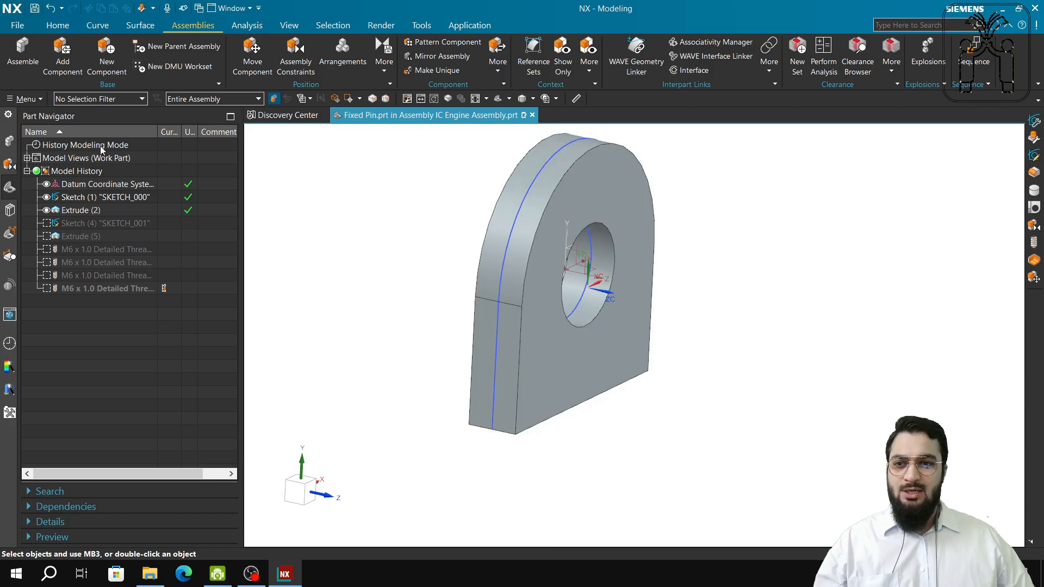
key("ctrl+z")
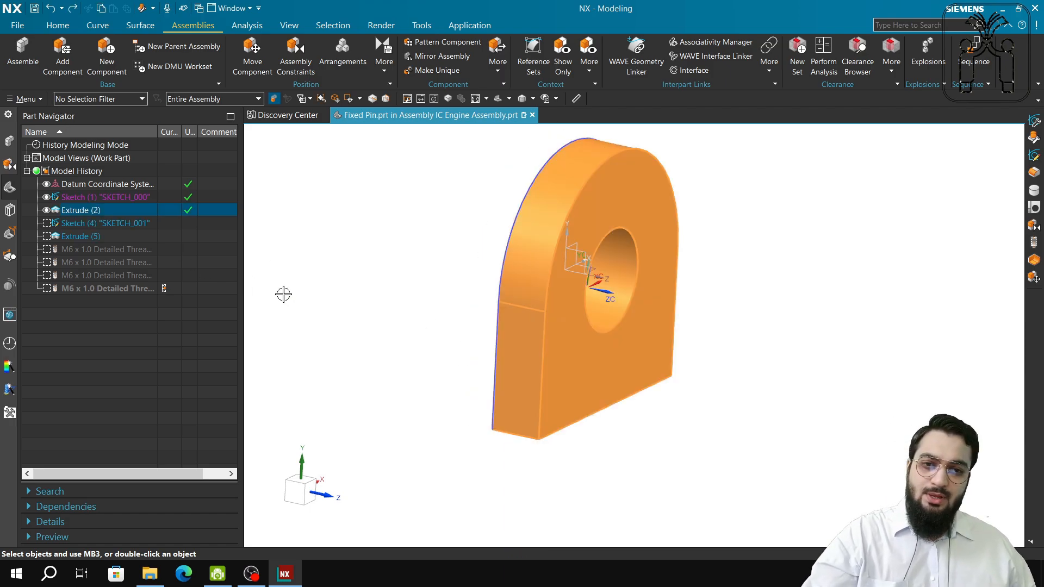
Step: Unsuppress SKETCH_001 and inspect how its rectangle and hole circles sit on the base's bottom face
right_click(89, 220)
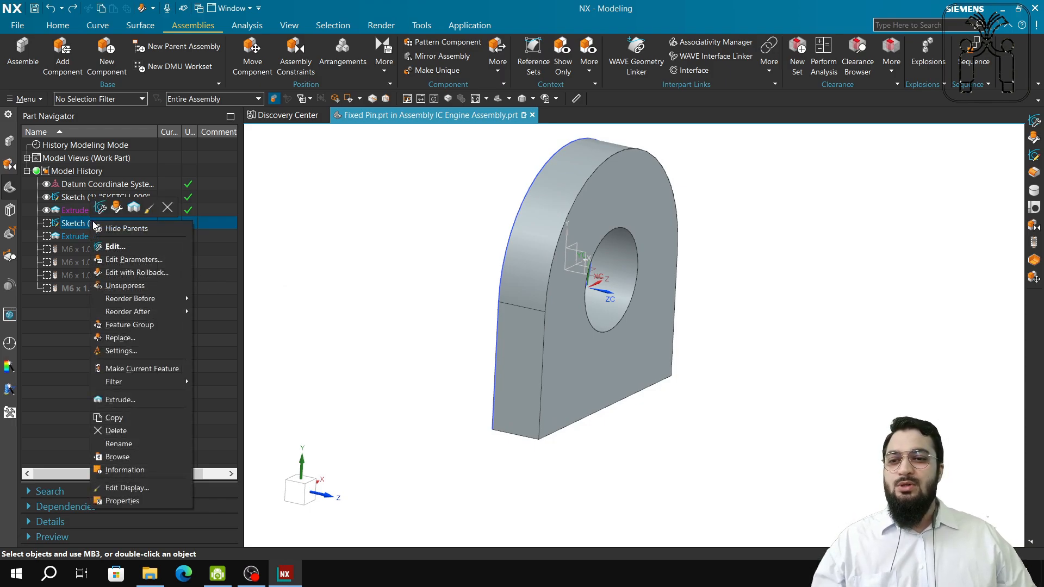
left_click(120, 287)
mouse_move(490, 372)
middle_mouse_down()
mouse_move(461, 378)
mouse_move(472, 399)
mouse_move(541, 392)
mouse_move(533, 318)
mouse_move(569, 314)
mouse_move(500, 298)
middle_mouse_up()
left_click(472, 400)
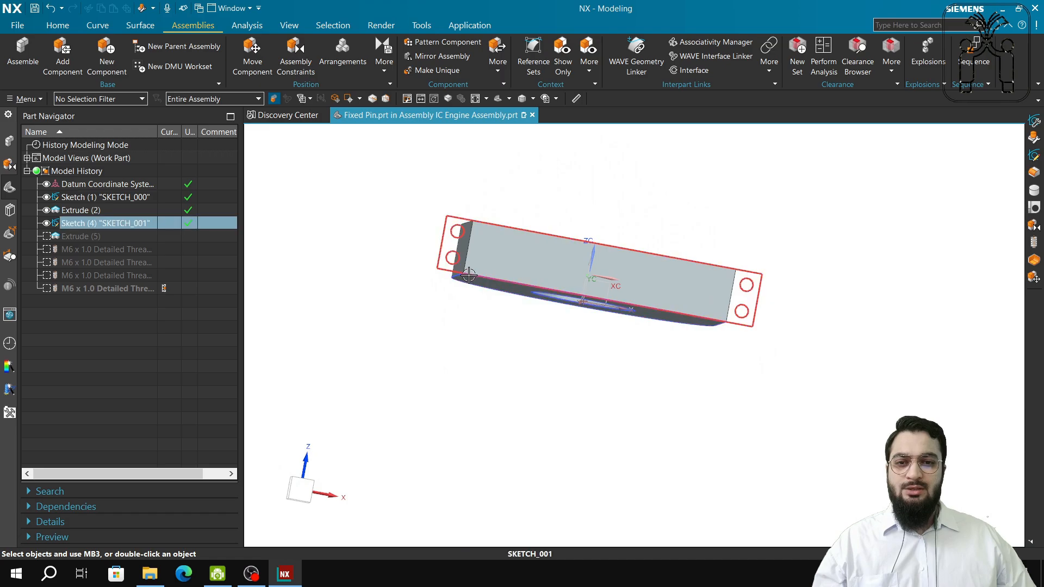
scroll(465, 272, "up", 6)
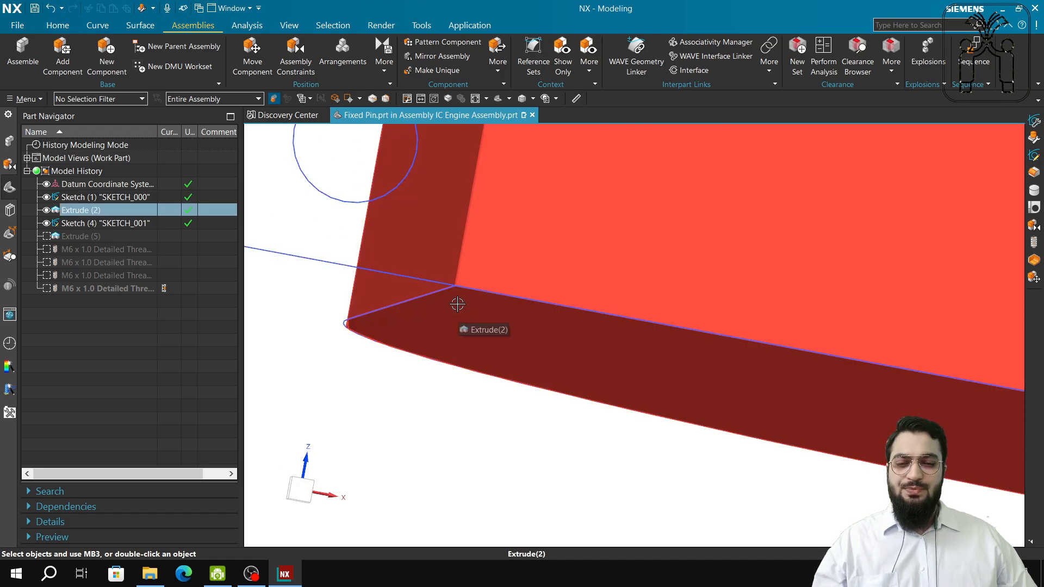
scroll(462, 309, "down", 6)
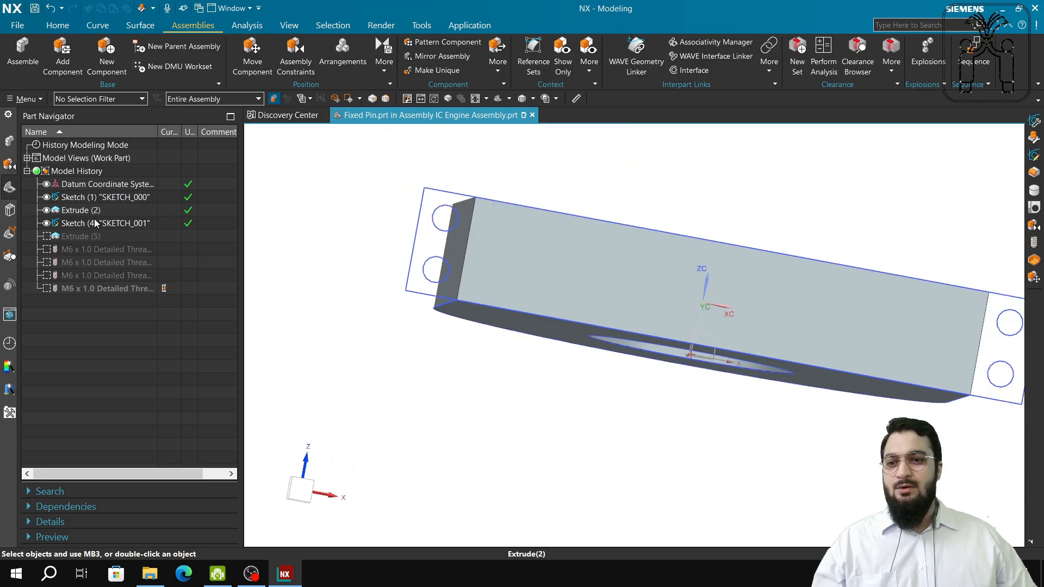
Step: Open SKETCH_001 for editing and examine its origin and the dimensions locating the end tab and hole circle
double_click(102, 223)
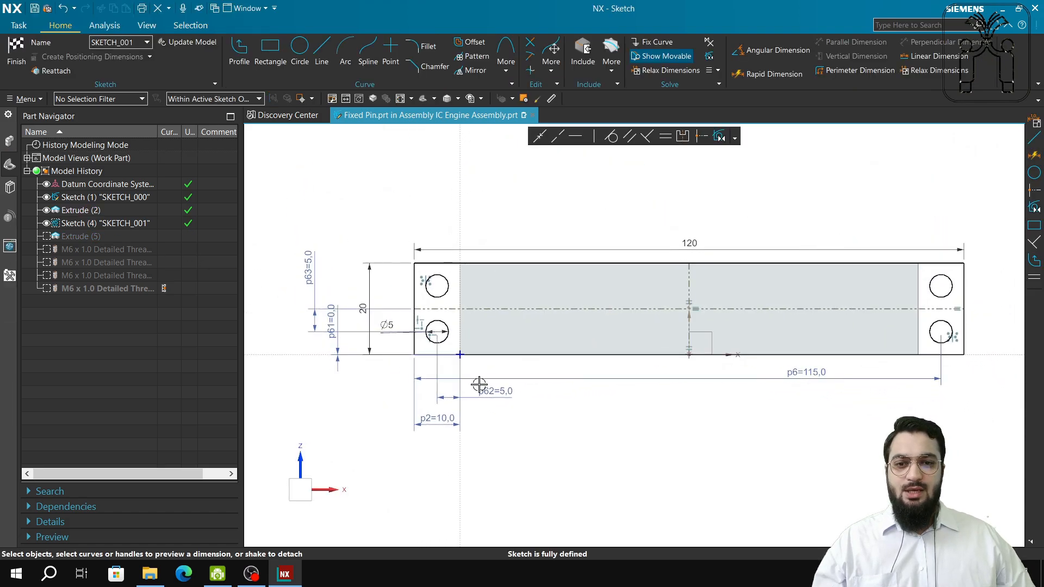
left_click(461, 354)
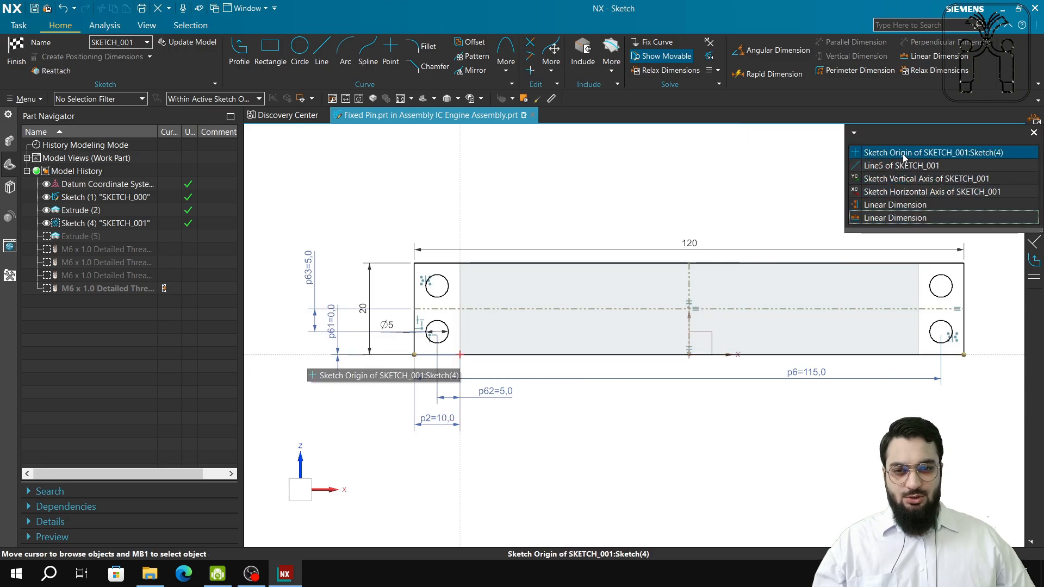
left_click(894, 217)
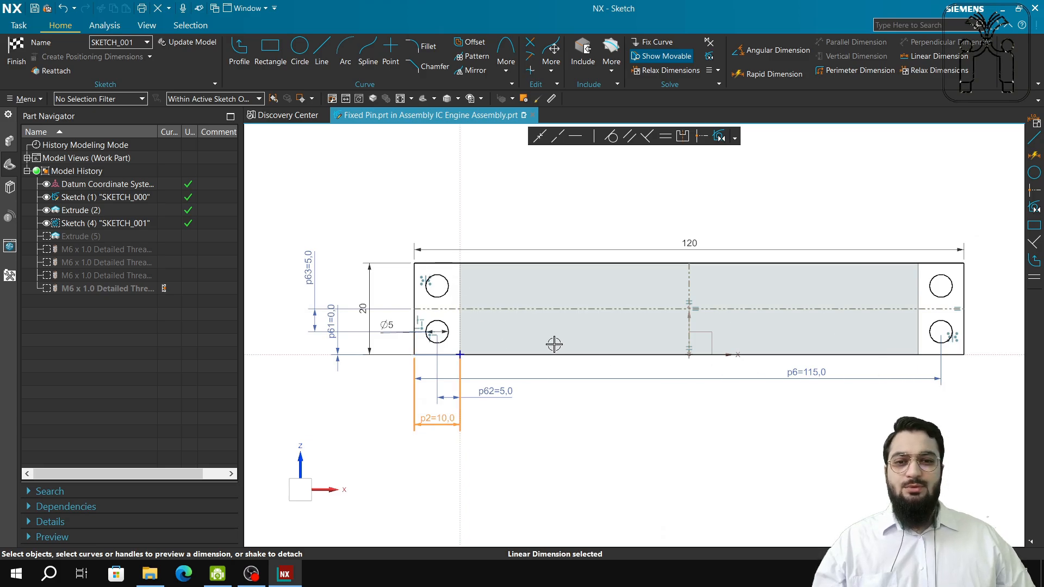
left_click(447, 338)
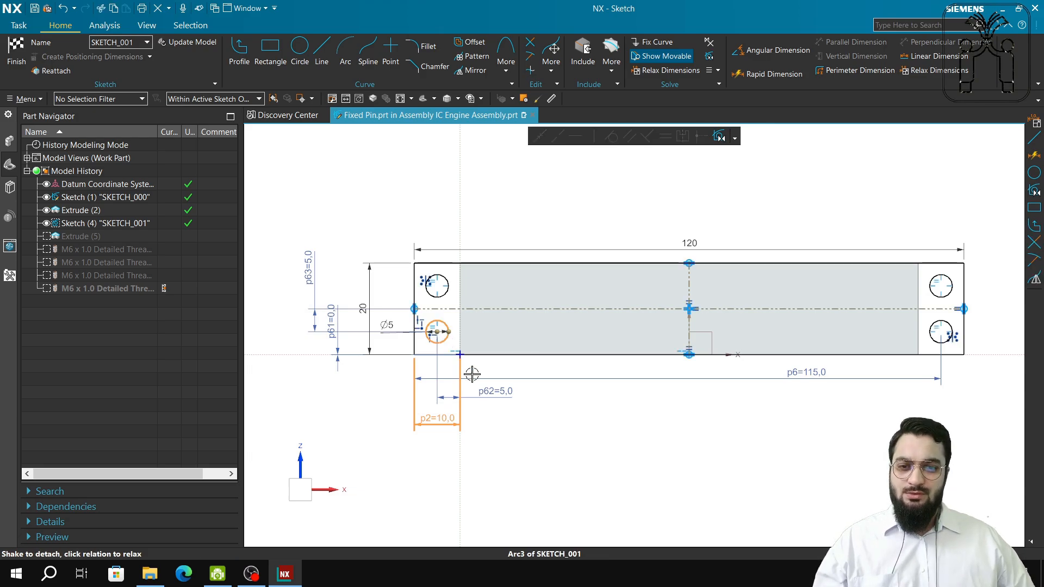
key("Escape")
scroll(579, 437, "up", 3)
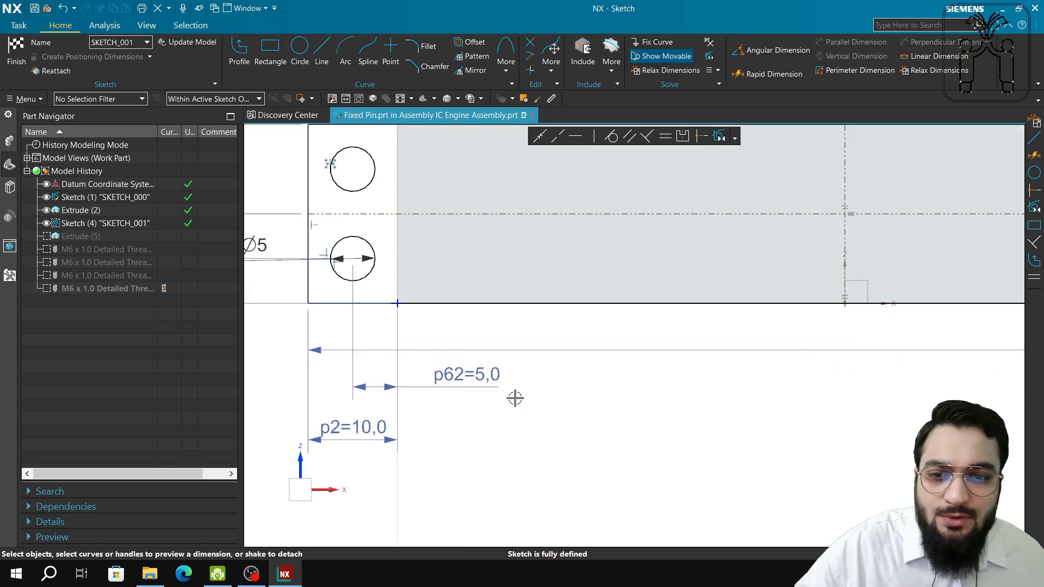
scroll(579, 433, "down", 4)
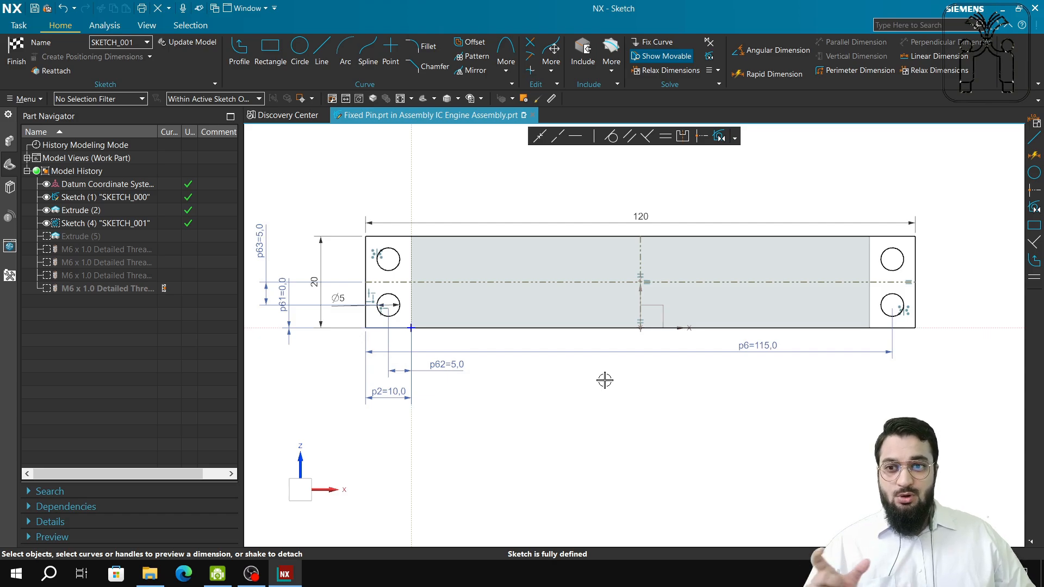
left_click(7, 143)
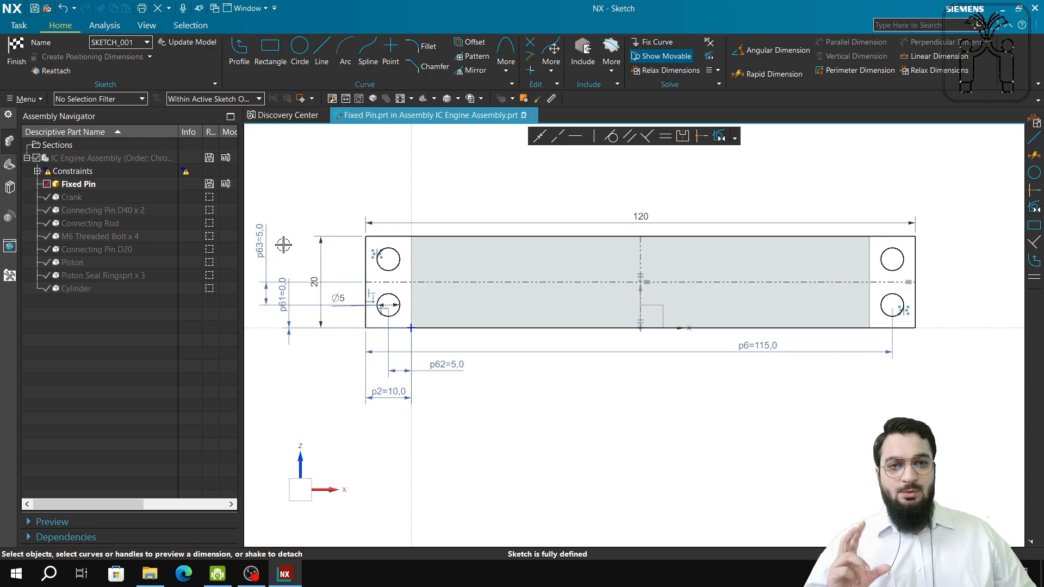
left_click(8, 166)
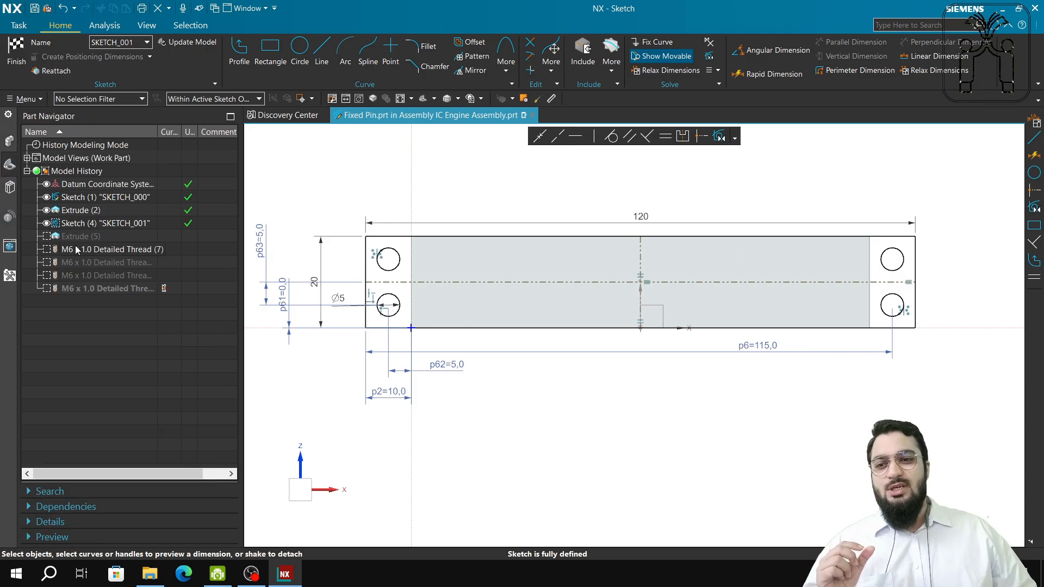
left_click(89, 228)
left_click(335, 381)
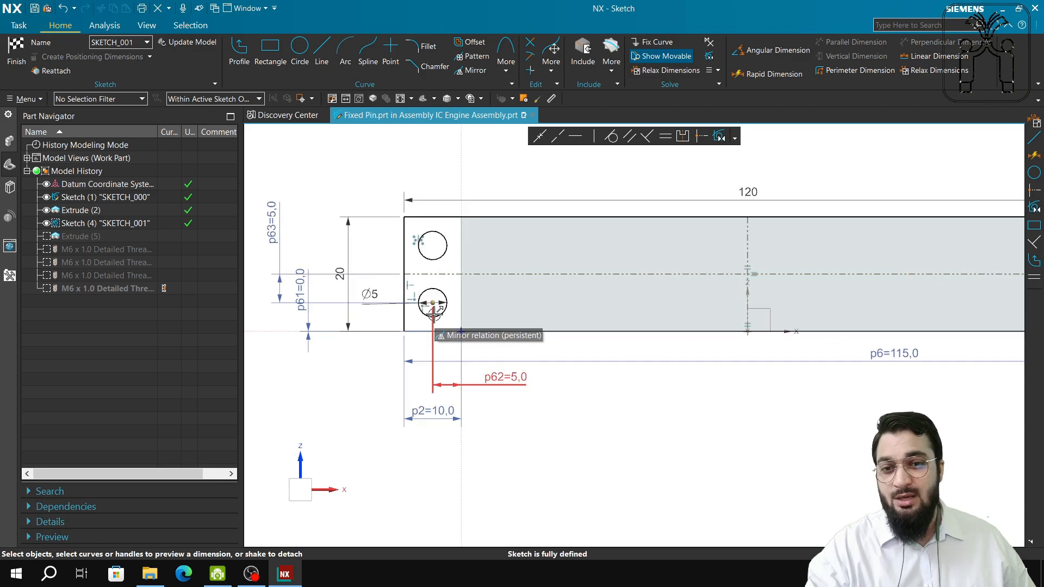
Step: Move the p61 vertical dimension below the rectangle's bottom edge
scroll(435, 314, "up", 1)
scroll(421, 312, "down", 1)
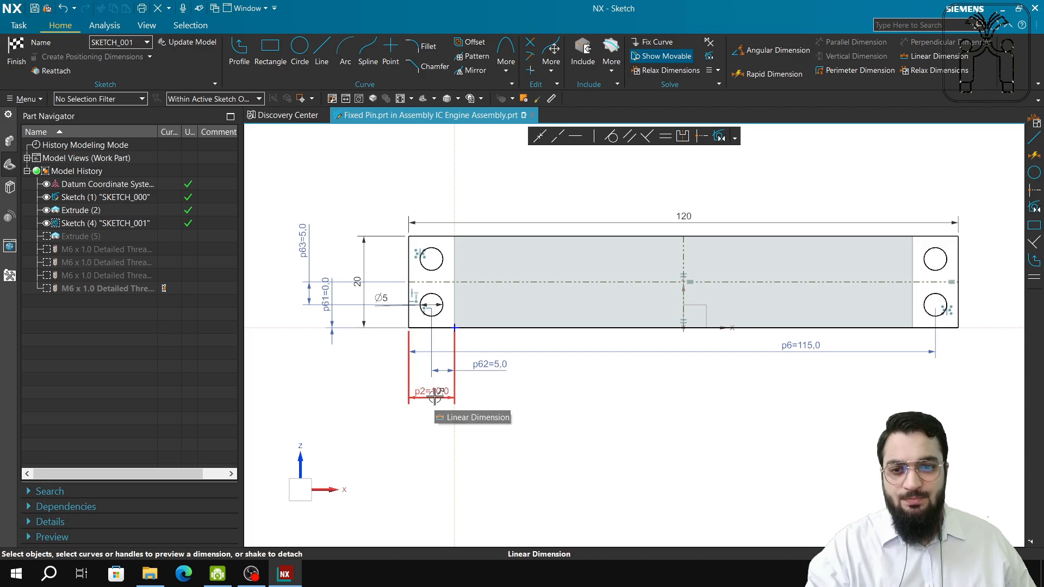
left_click(329, 320)
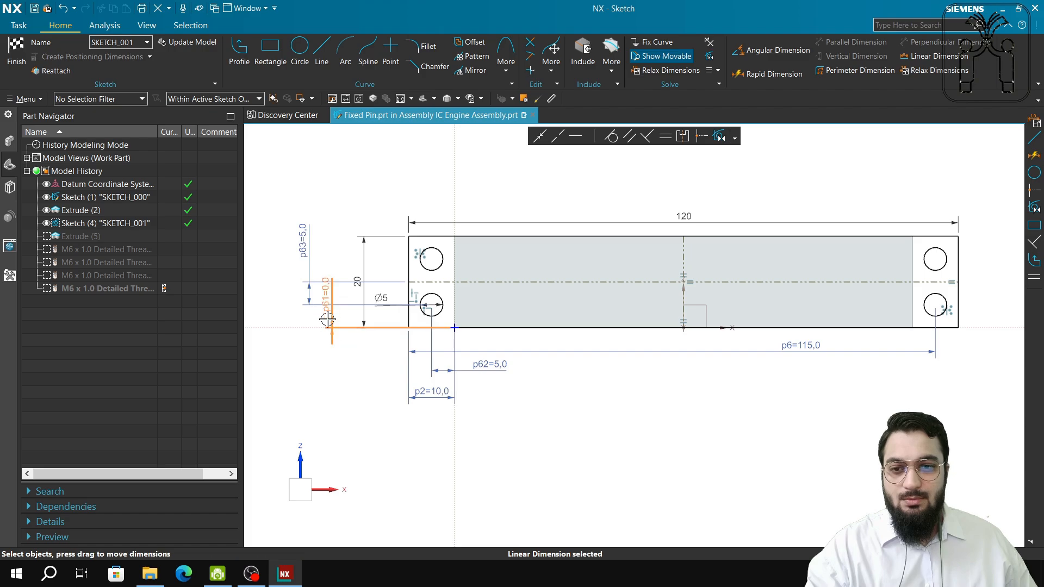
left_click_drag(327, 320, 328, 364)
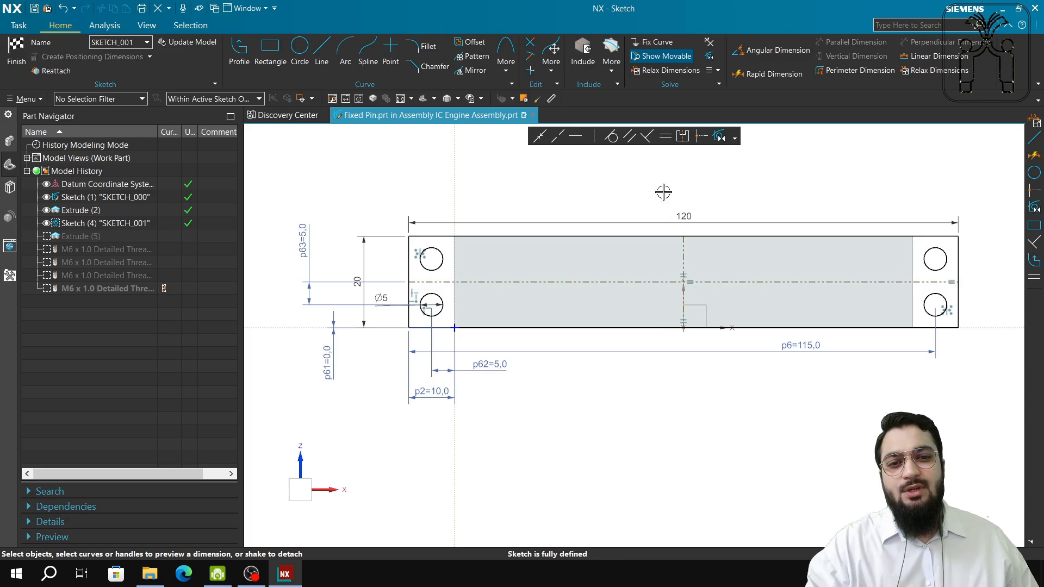
left_click(701, 137)
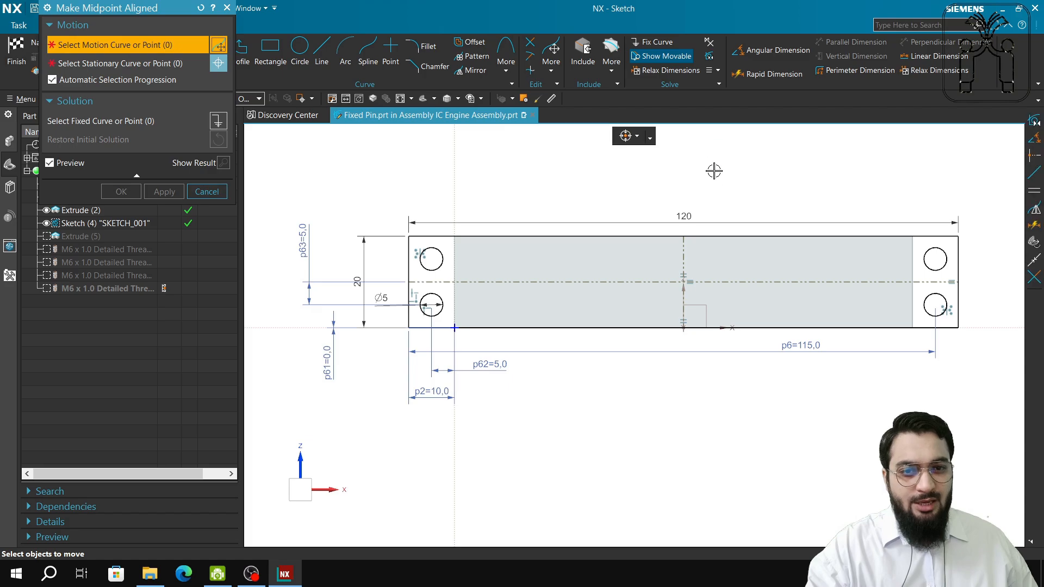
left_click(684, 236)
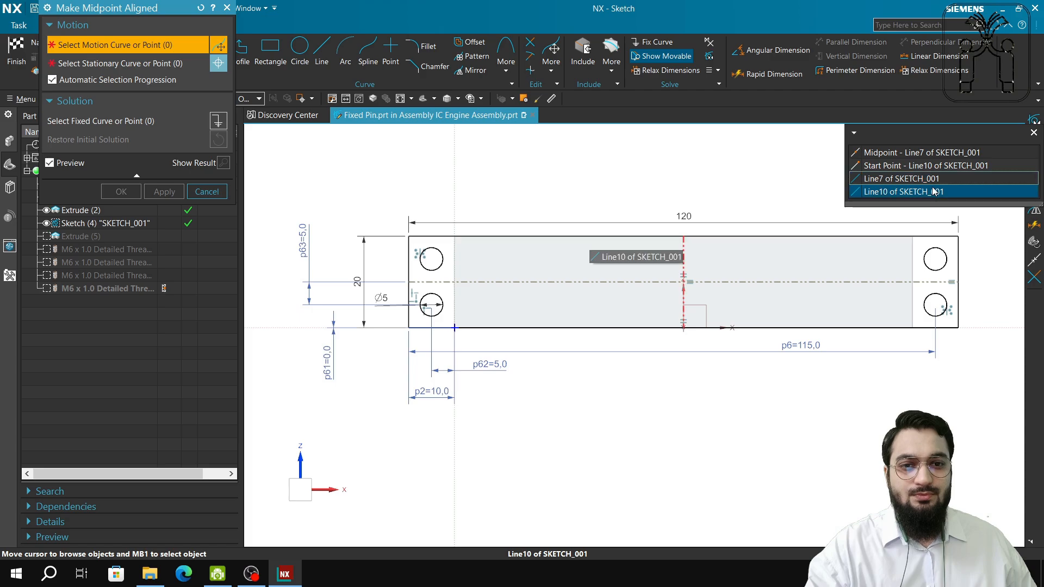
left_click(923, 192)
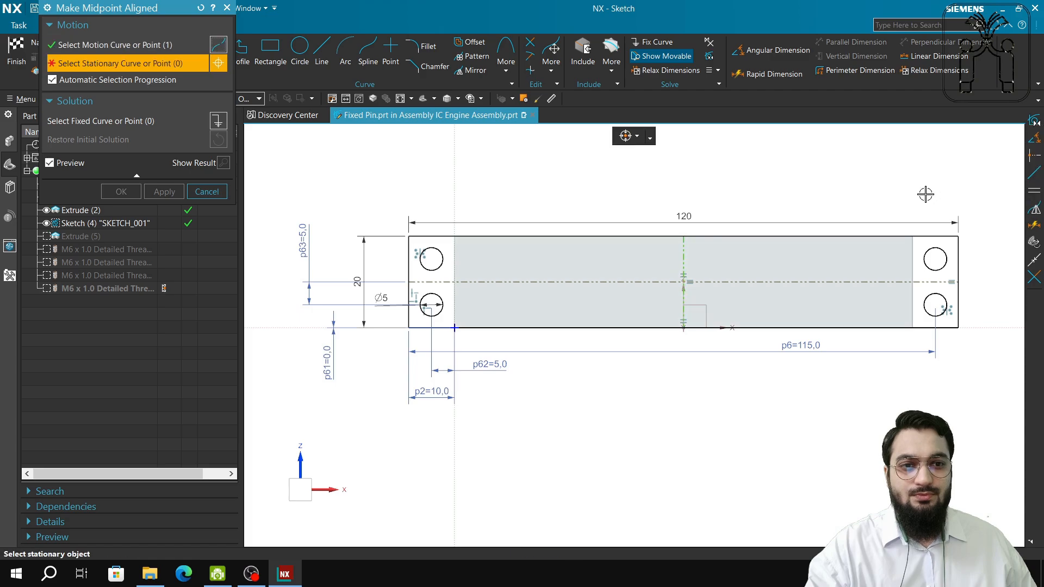
left_click(683, 237)
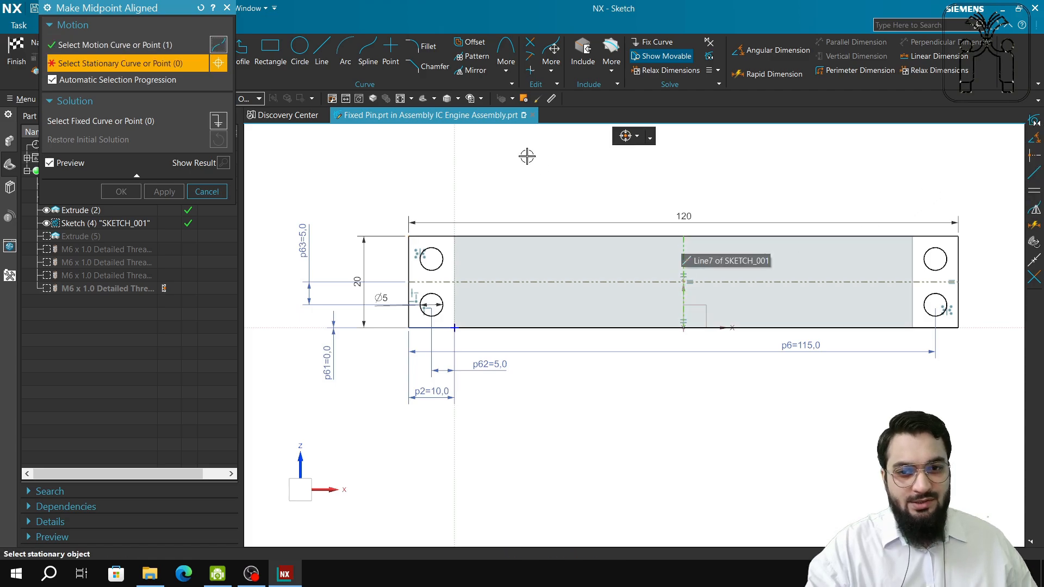
middle_click(531, 156)
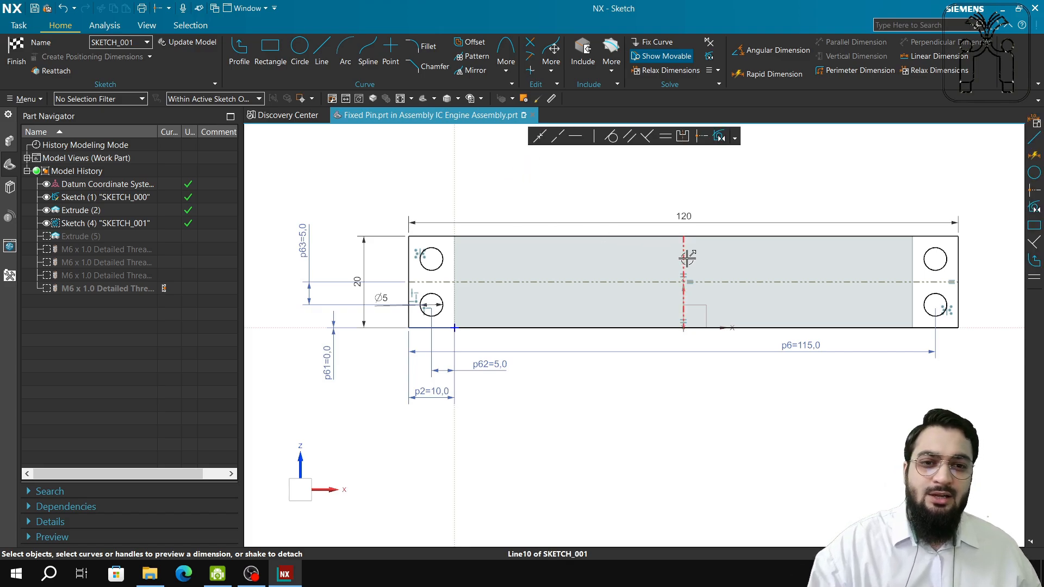
Step: Examine how midpoint relations tie the horizontal and vertical reference centerlines to the flange rectangle's edges
scroll(685, 284, "up", 3)
scroll(686, 286, "down", 2)
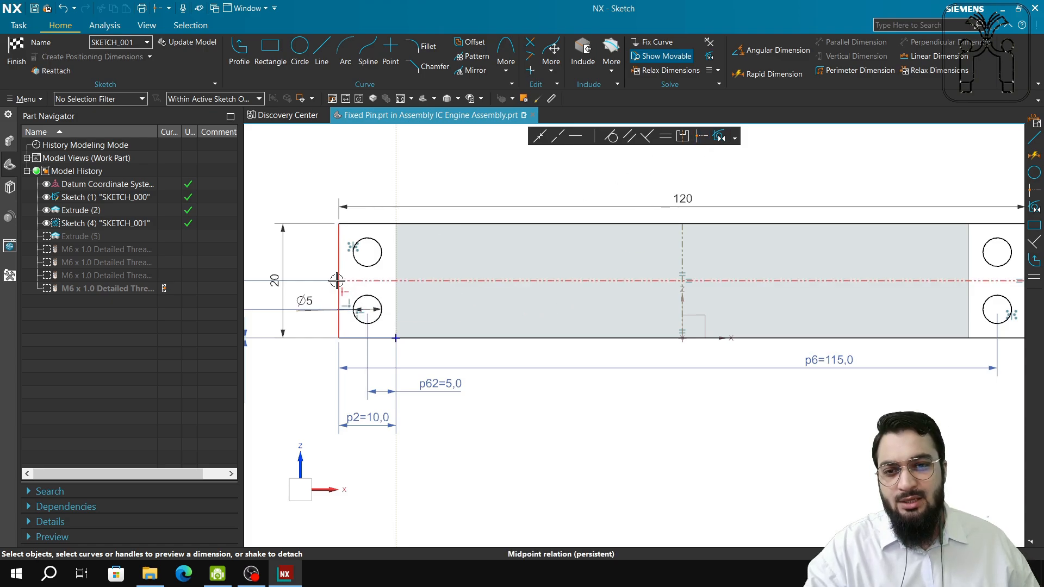
scroll(344, 282, "up", 3)
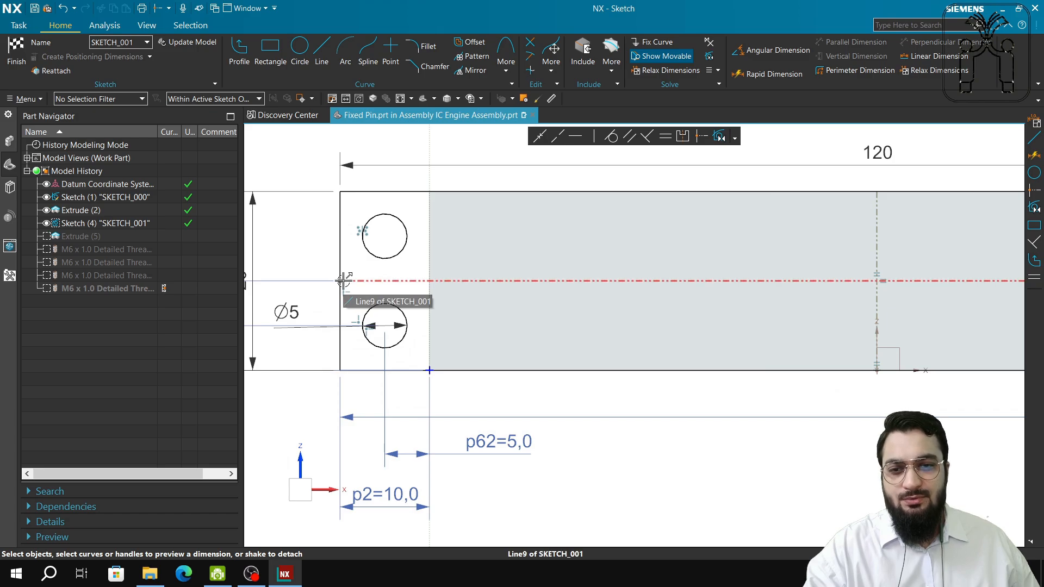
scroll(343, 281, "down", 2)
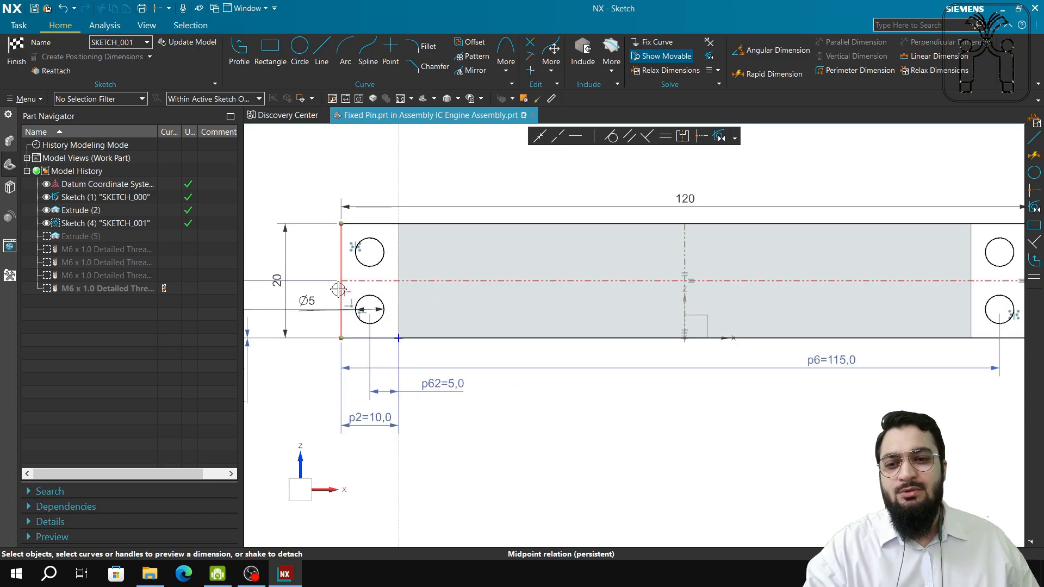
scroll(343, 281, "up", 2)
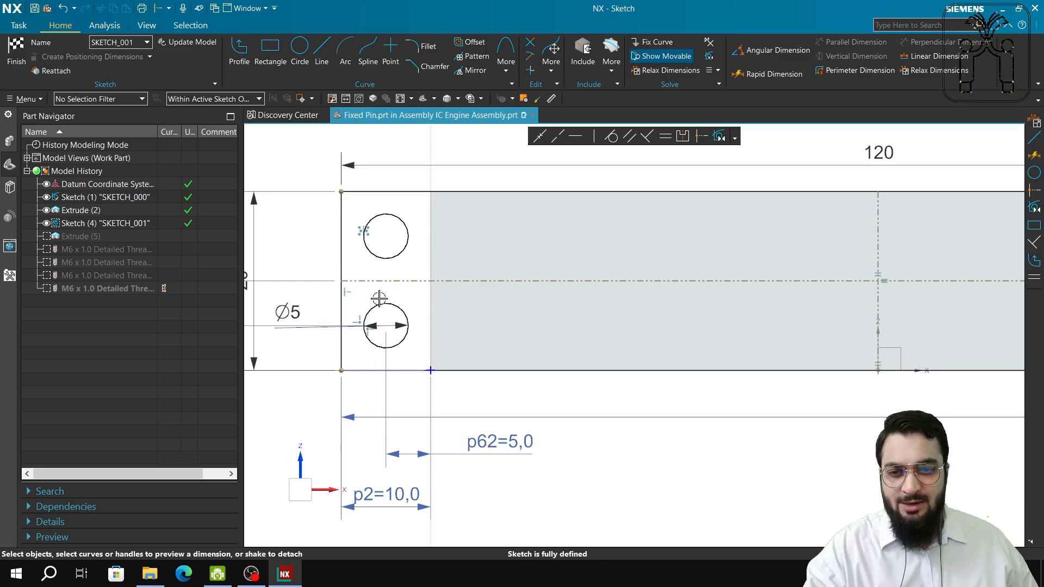
scroll(386, 322, "down", 1)
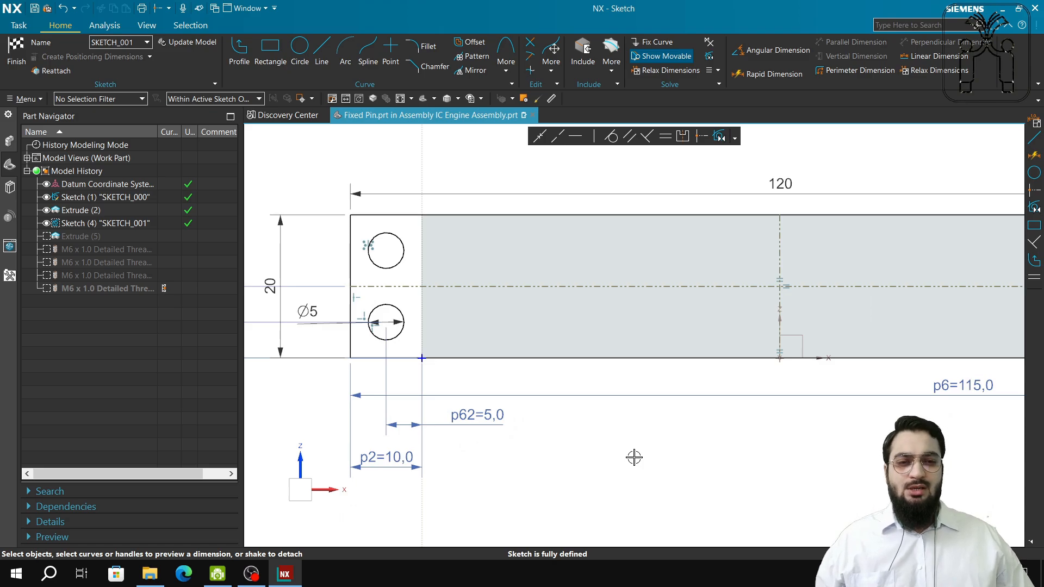
scroll(634, 457, "down", 1)
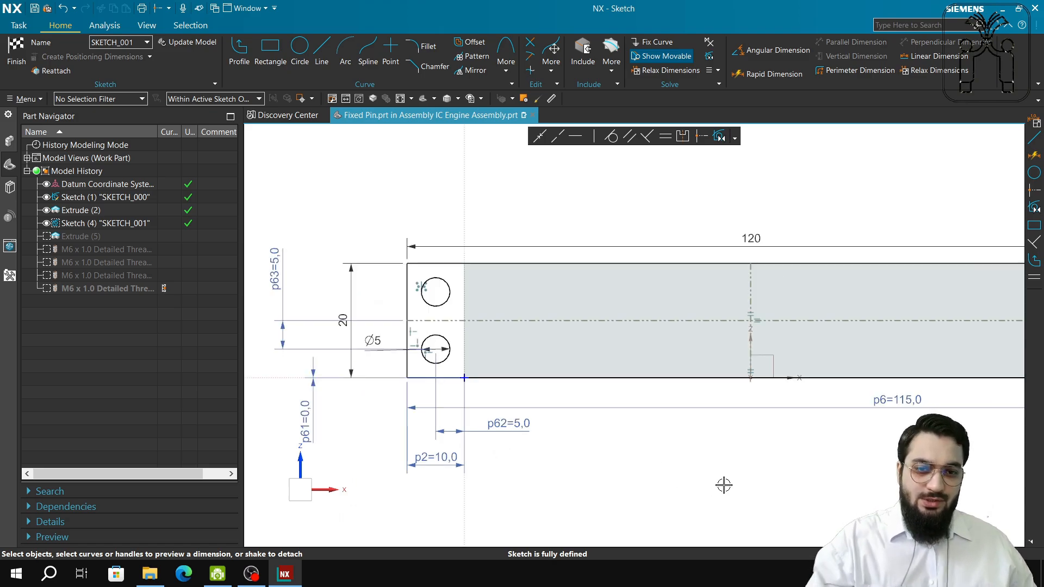
mouse_move(729, 487)
middle_mouse_down("shift")
mouse_move(652, 456)
mouse_move(647, 429)
mouse_move(668, 450)
middle_mouse_up("shift")
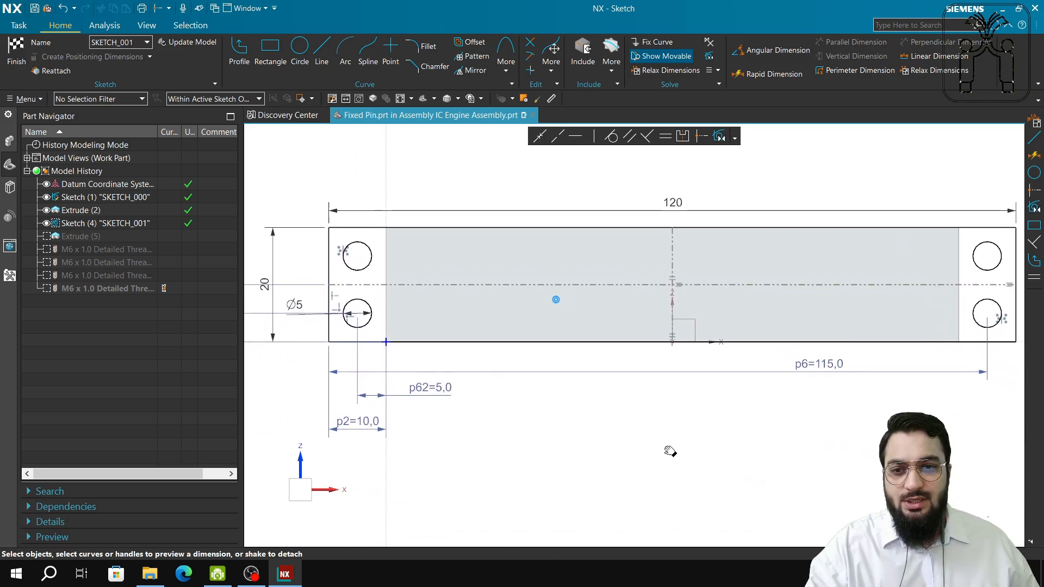
scroll(660, 442, "down", 1)
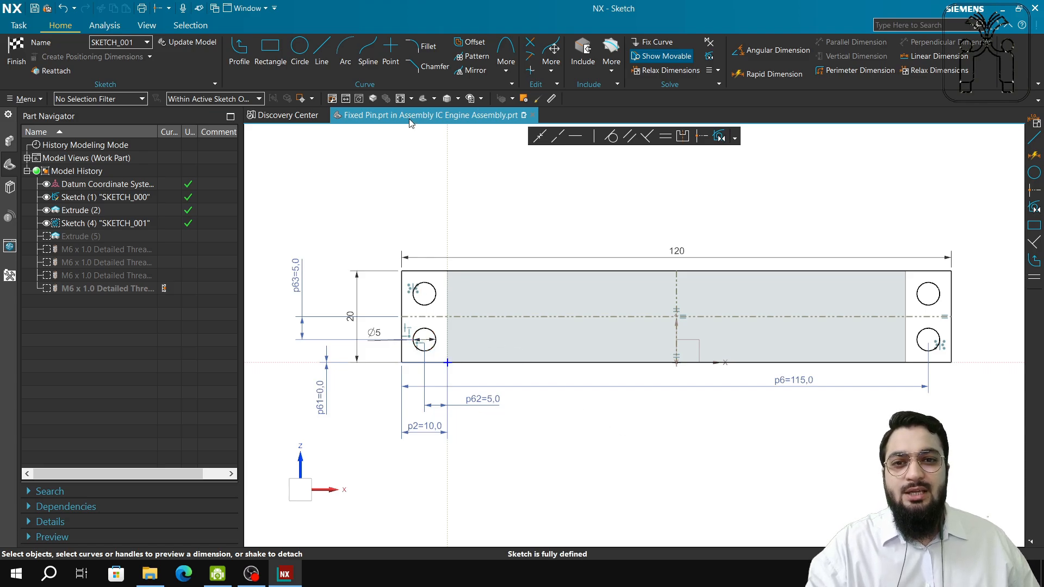
Step: Search the commands for "mirror" and start Mirror Curve in the flange sketch
left_click(915, 25)
type("mi")
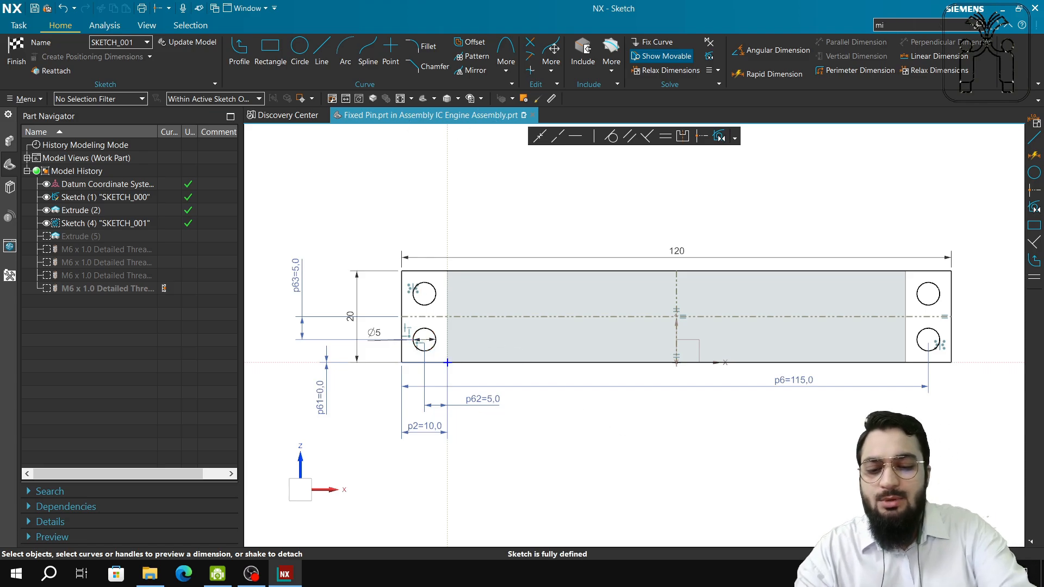
type("rror")
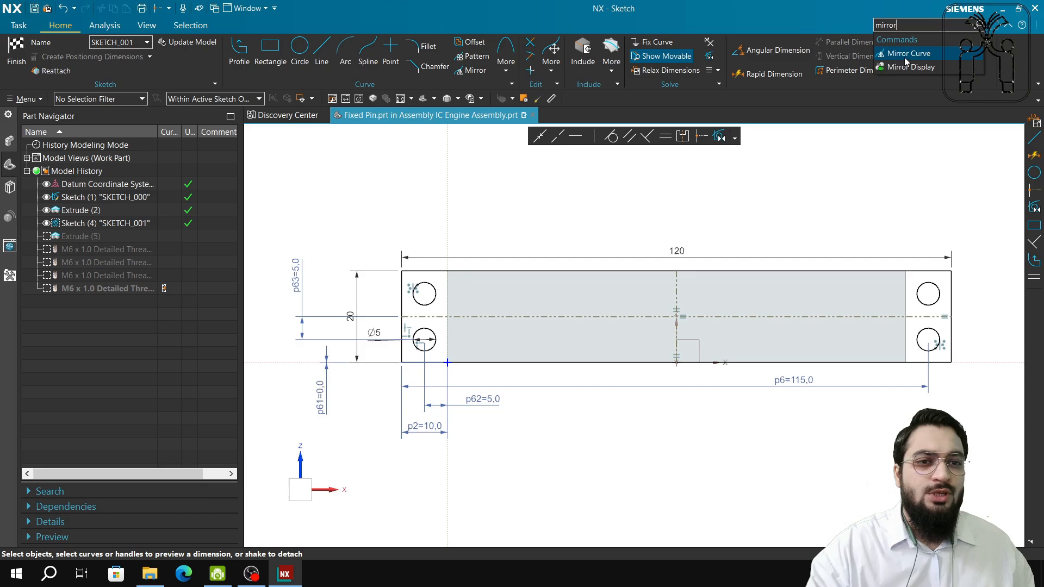
left_click(504, 66)
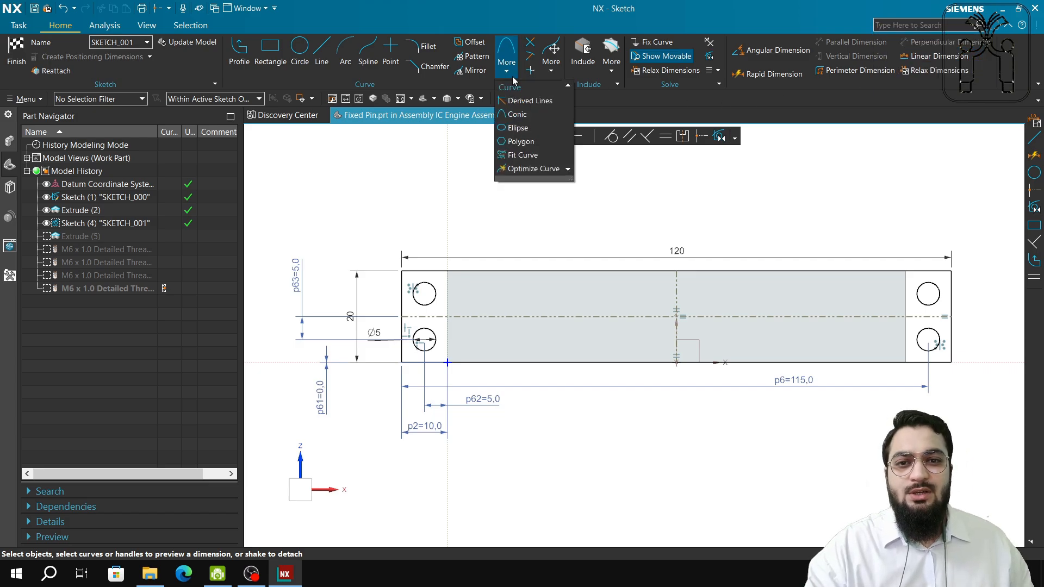
left_click(474, 74)
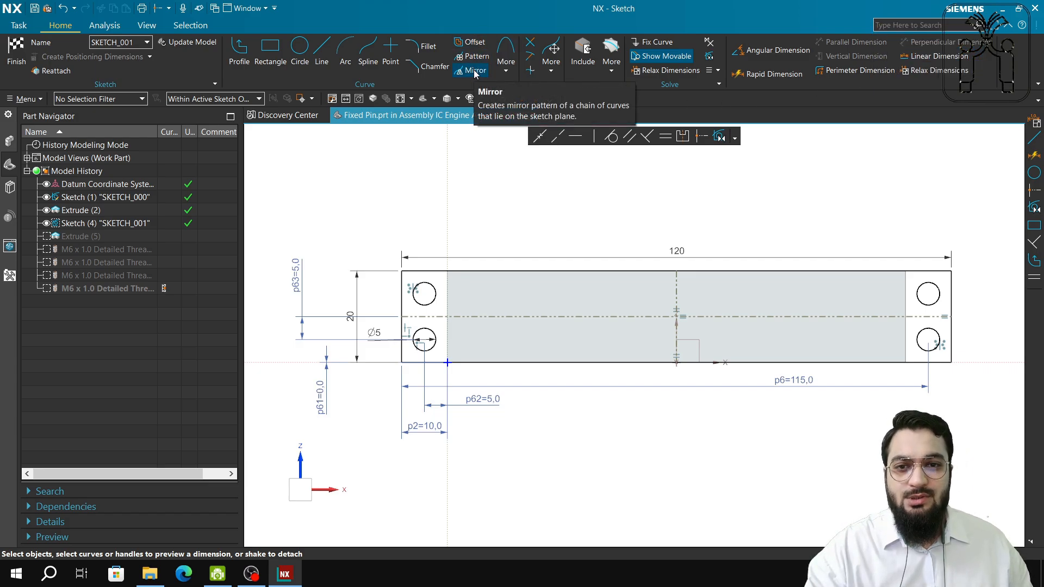
left_click(506, 61)
left_click(912, 24)
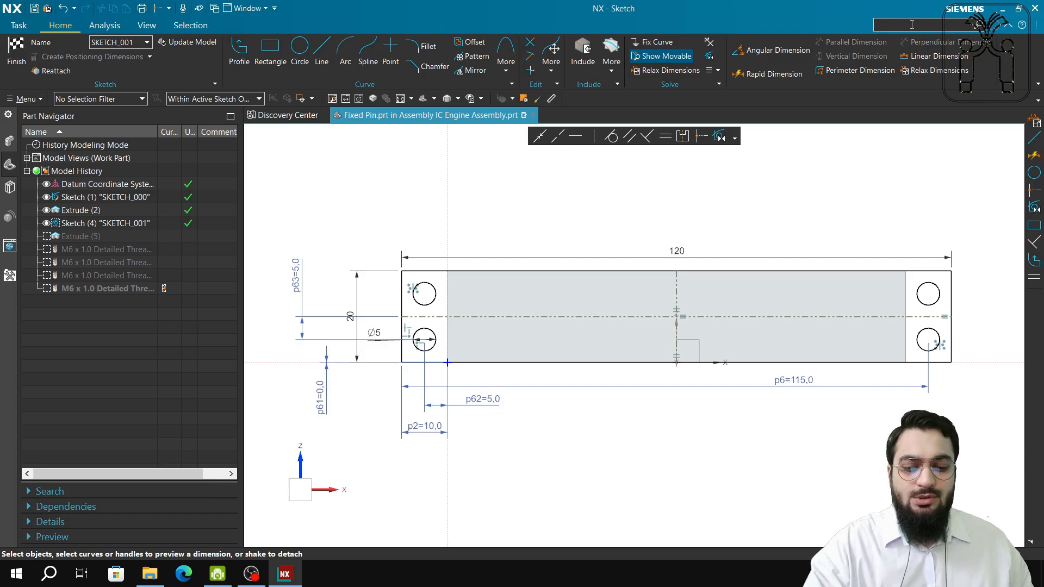
type("mirror")
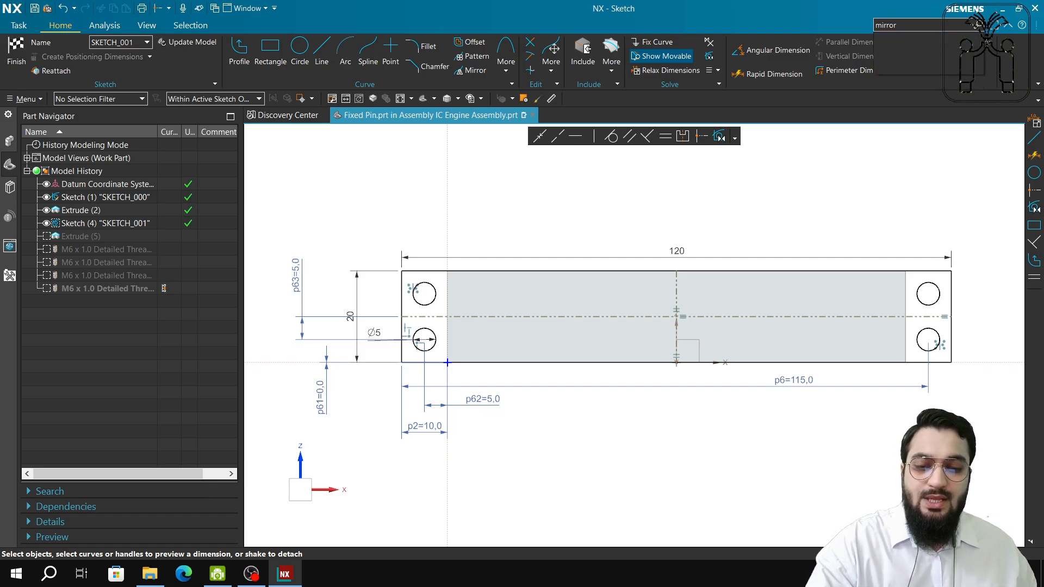
left_click(908, 56)
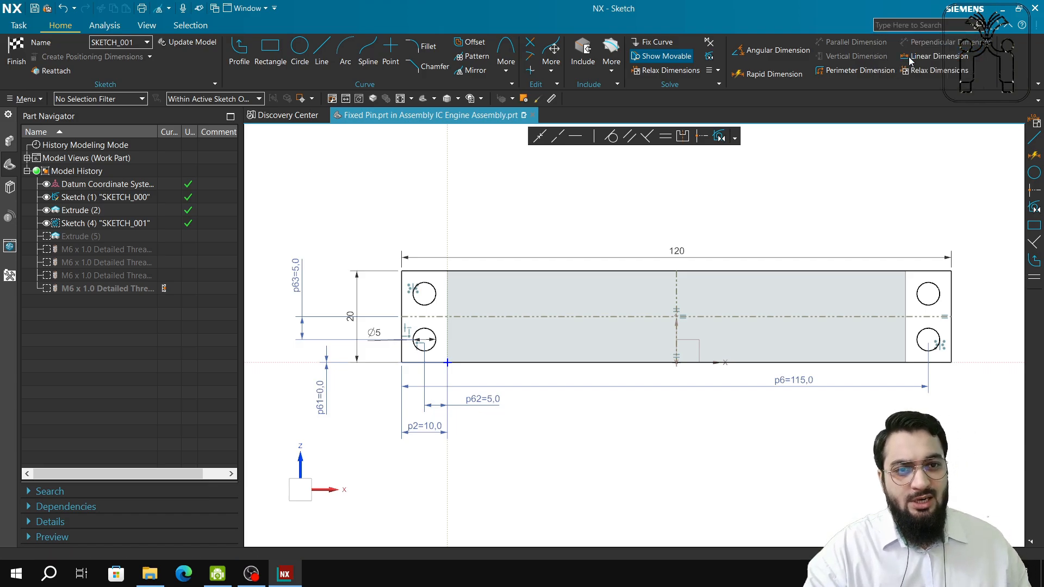
Step: Try mirroring the dimensioned 5 mm hole circle, toggling Create Persistent Relation and Convert Centerline to Reference, and cancel
left_click(433, 340)
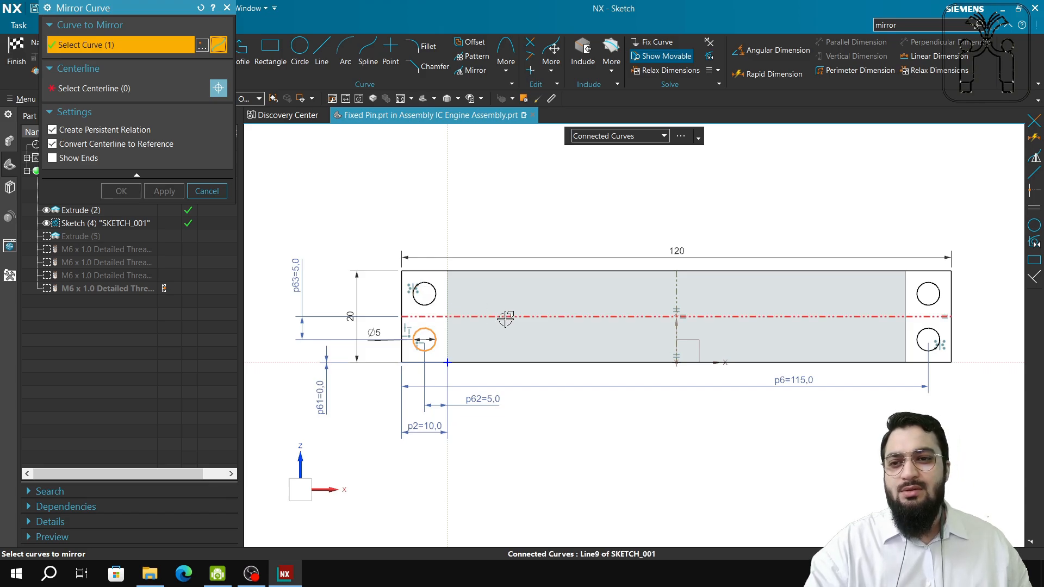
left_click(136, 89)
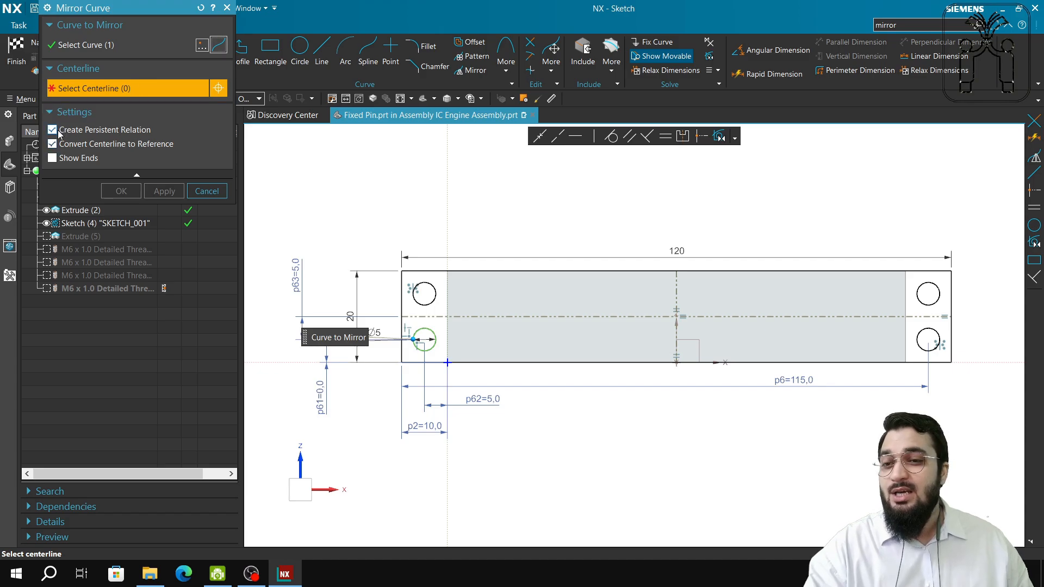
left_click(52, 130)
left_click(53, 145)
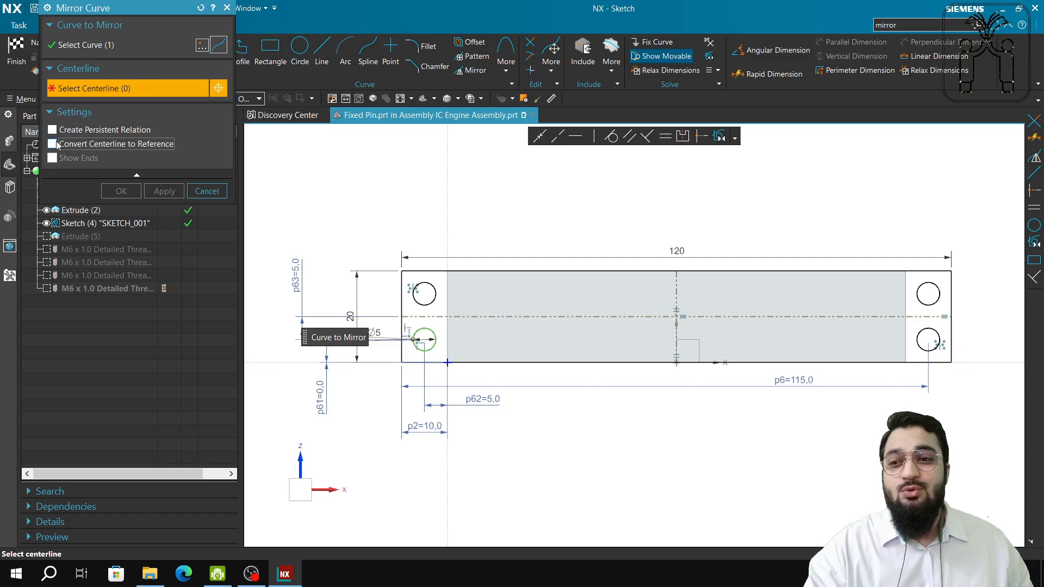
left_click(53, 130)
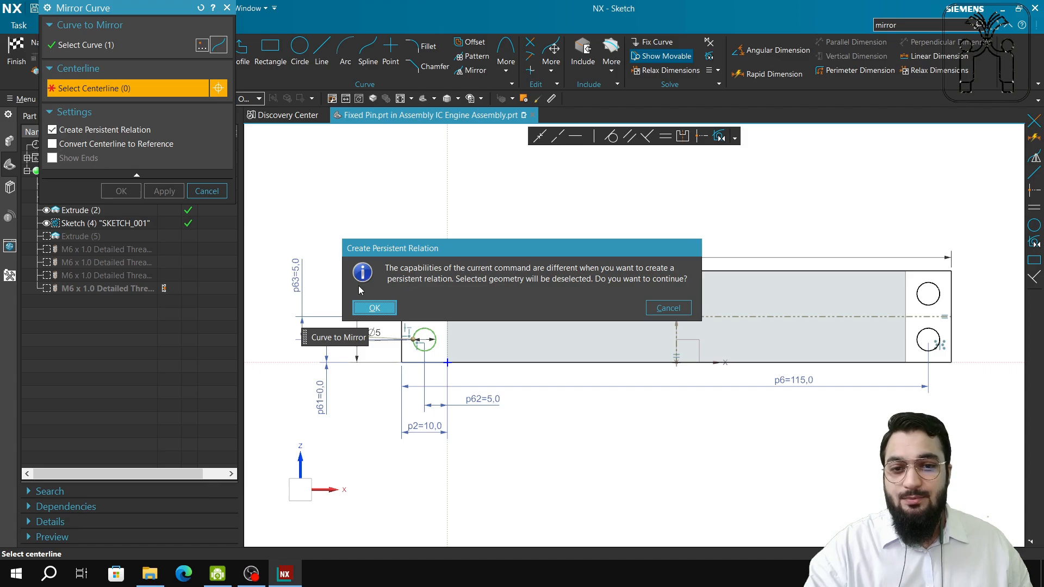
left_click(362, 306)
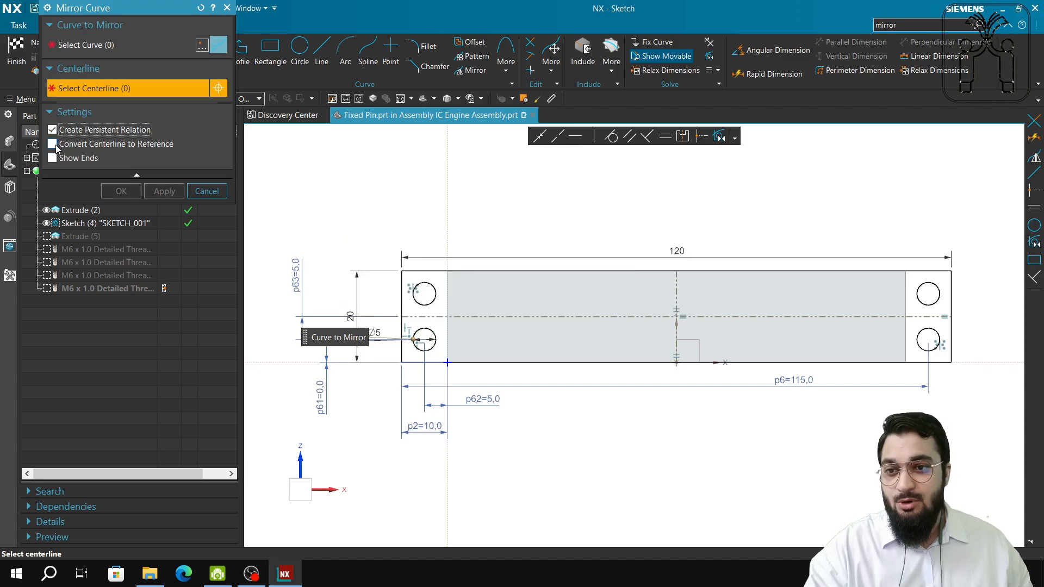
left_click(52, 144)
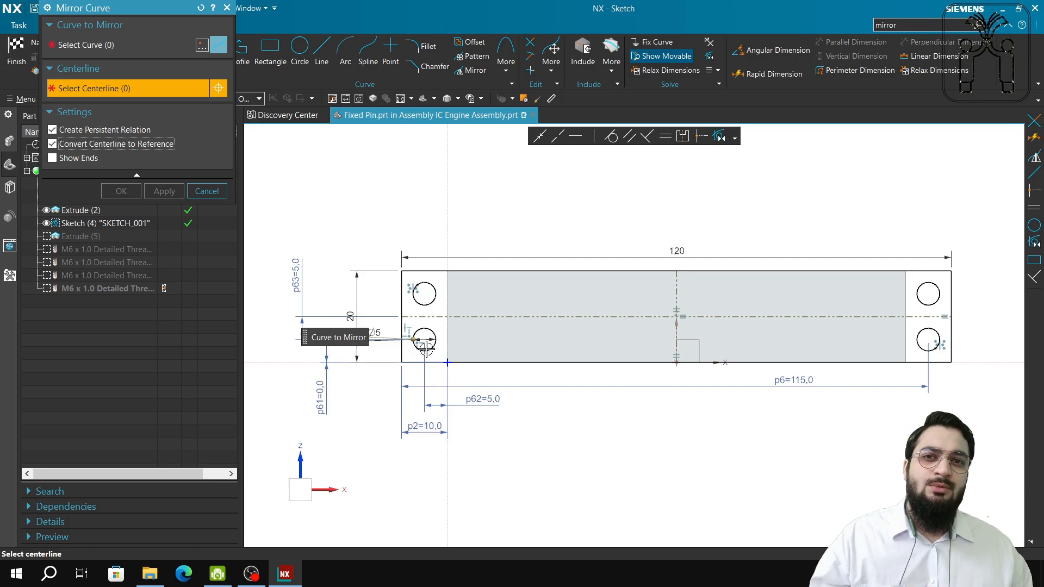
left_click(208, 191)
Step: Inspect the relations on the mirrored hole circles at both ends of the flange and the p61 vertical dimension
left_click(422, 289)
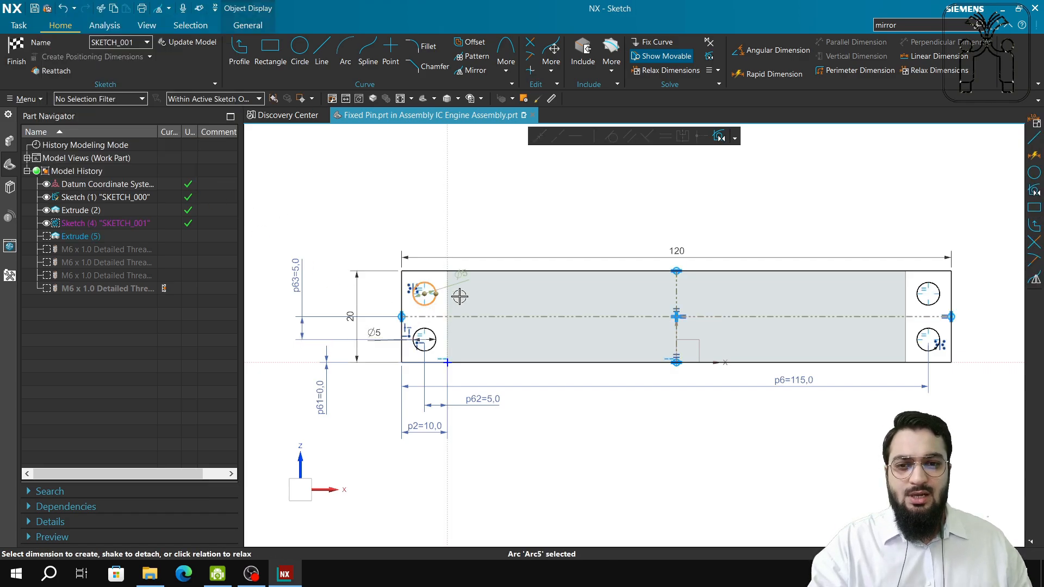
key("Escape")
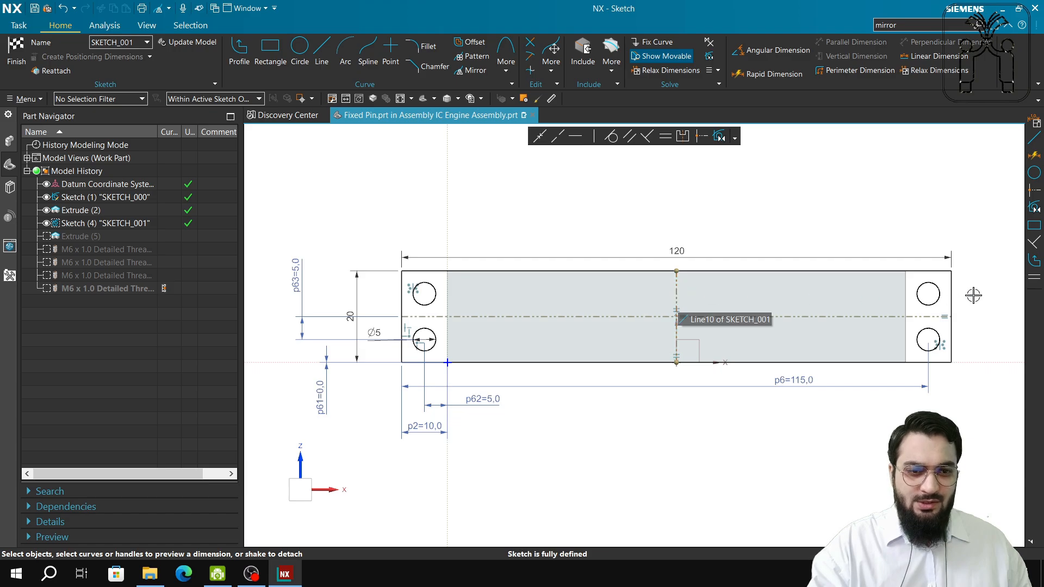
left_click(918, 291)
left_click(931, 332)
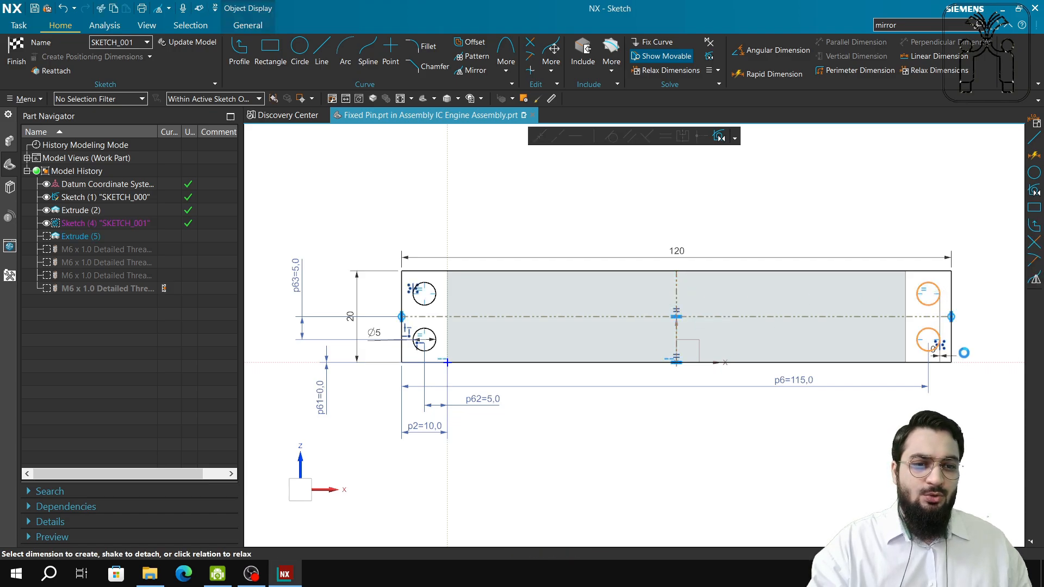
key("Escape")
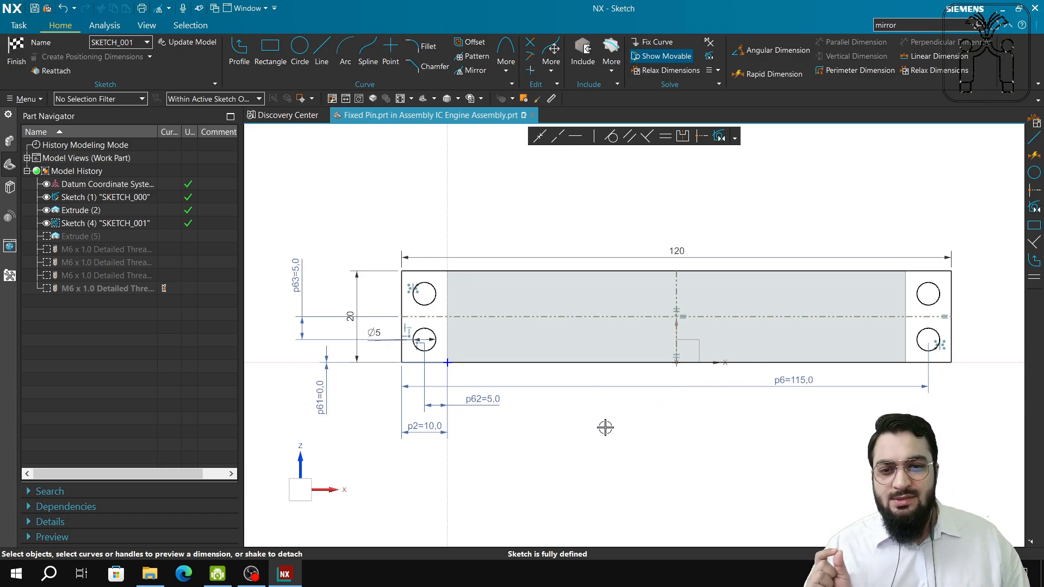
left_click(325, 396)
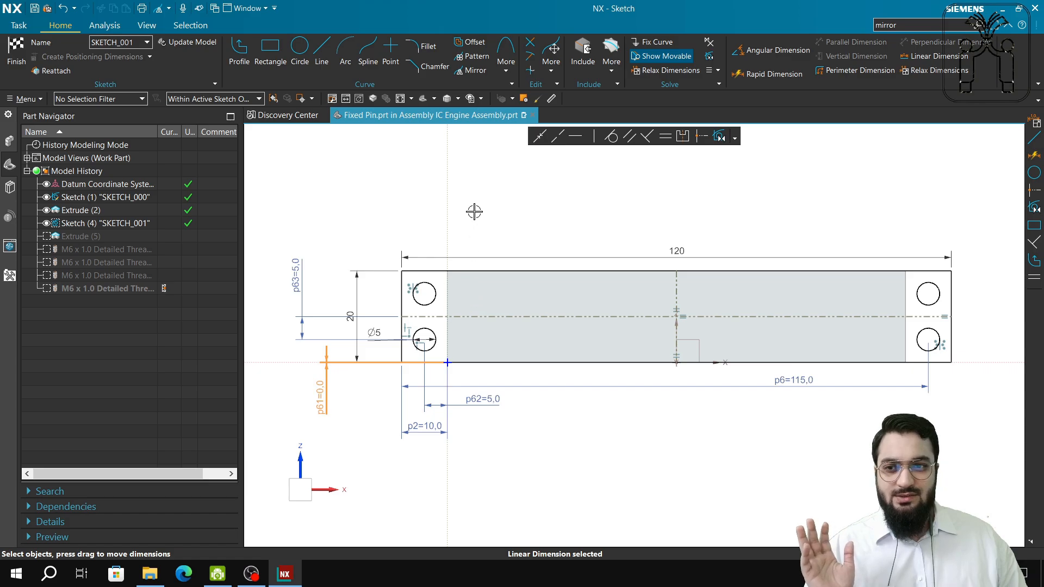
Step: Finish editing SKETCH_001 and unsuppress Extrude (5) to restore the bottom flange with its four holes
right_click(77, 238)
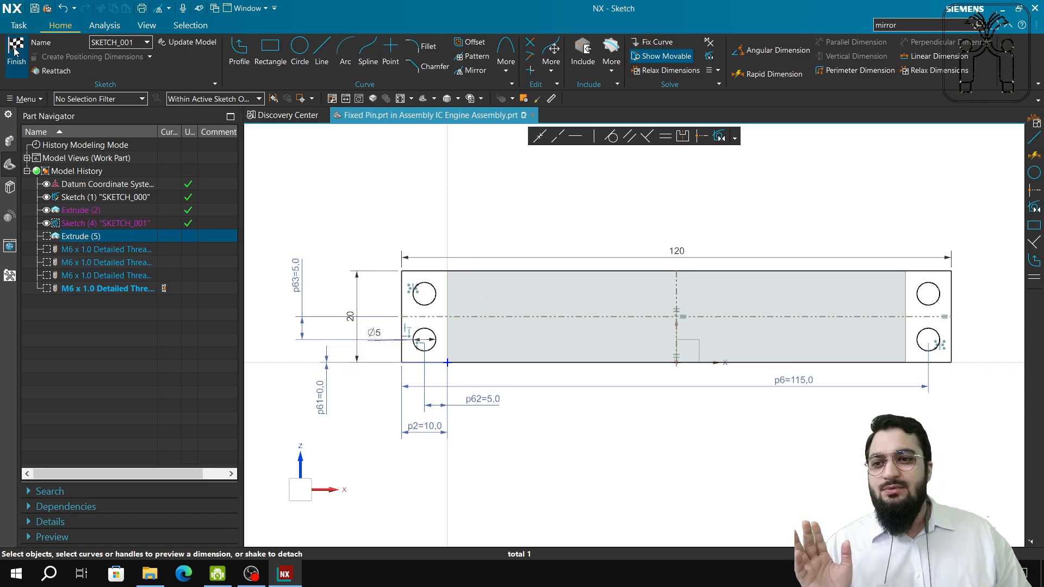
left_click(24, 63)
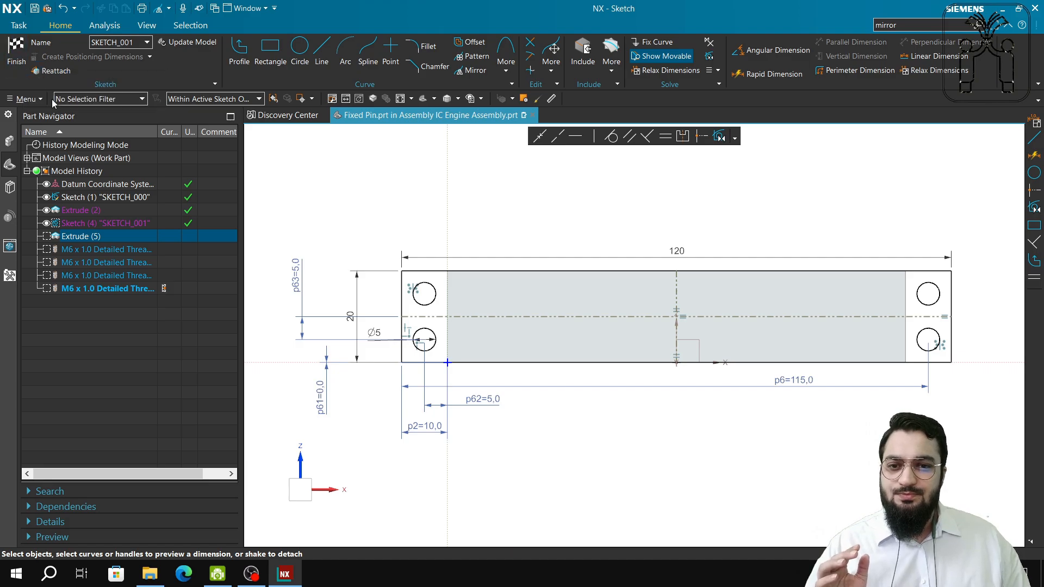
right_click(76, 236)
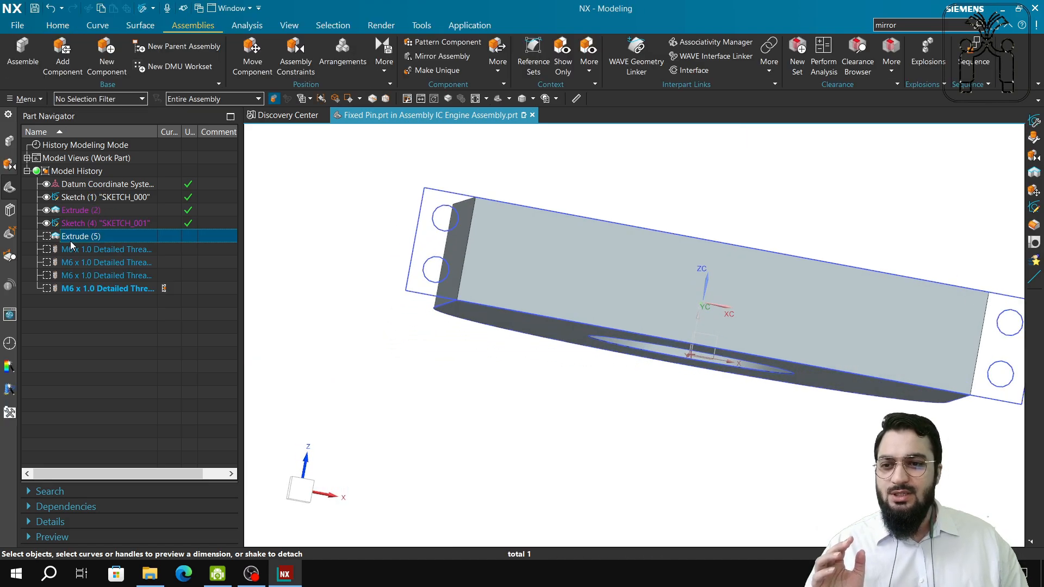
left_click(110, 292)
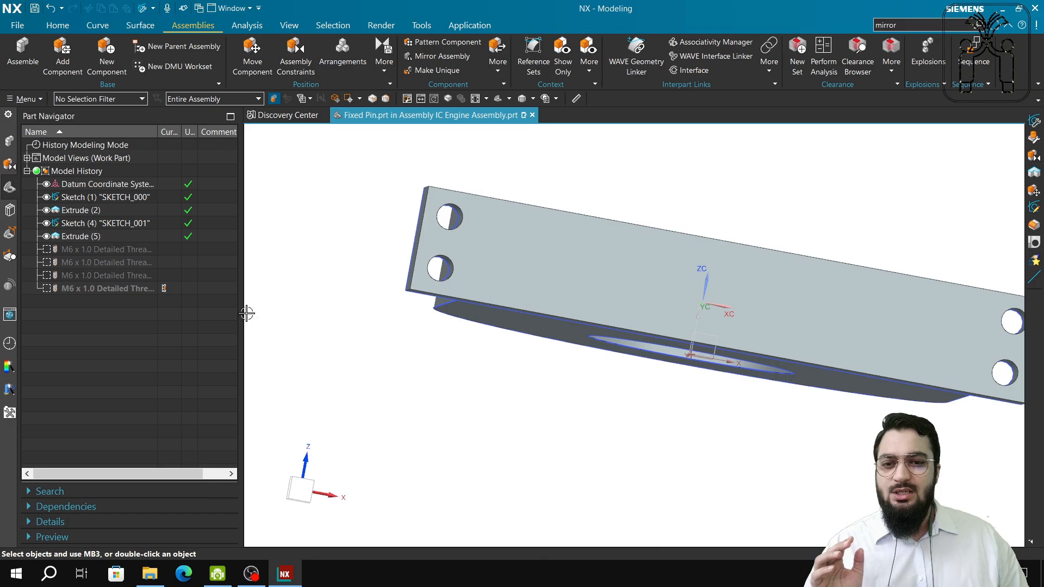
Step: Review the limits and Boolean settings of the bottom flange's Extrude (5) and close them without changes
middle_click_drag(450, 363, 440, 402)
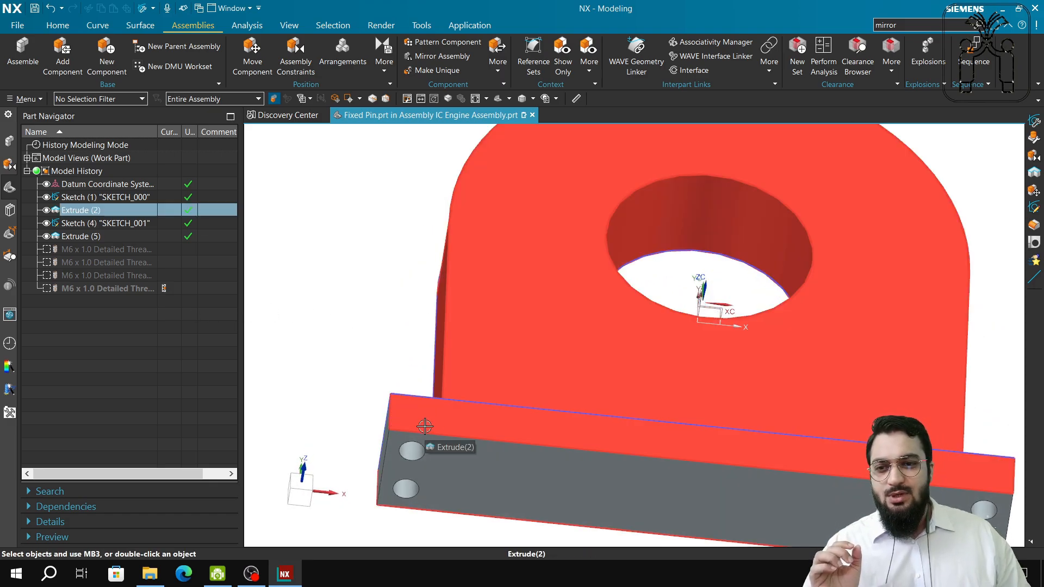
double_click(90, 237)
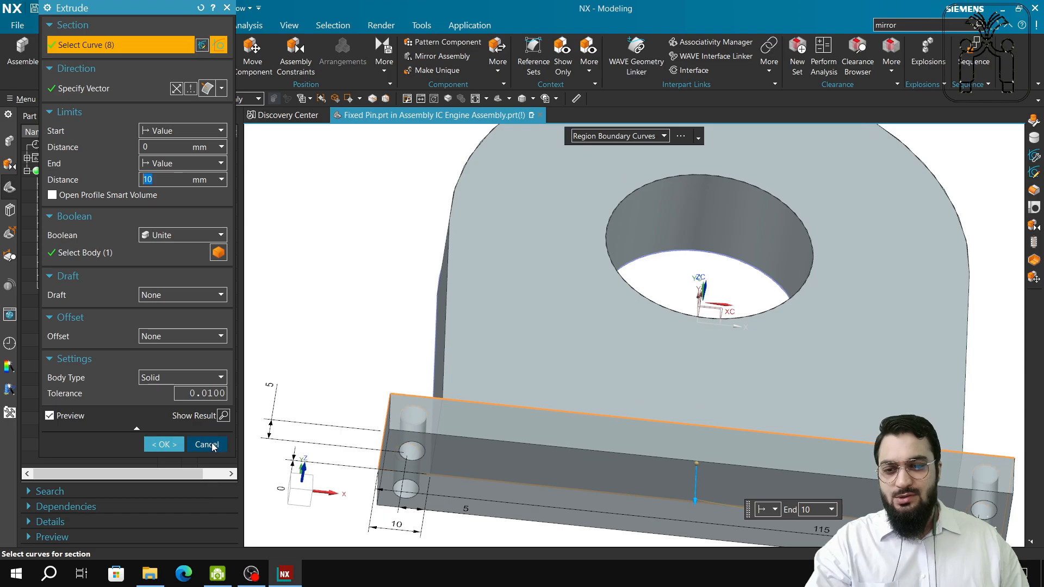
left_click(212, 445)
Step: Try a detailed M6 x 1.0 Metric Coarse thread, 10.5 mm long, on a flange hole, and undo the thread
middle_click_drag(473, 516, 527, 406)
scroll(527, 406, "up", 2)
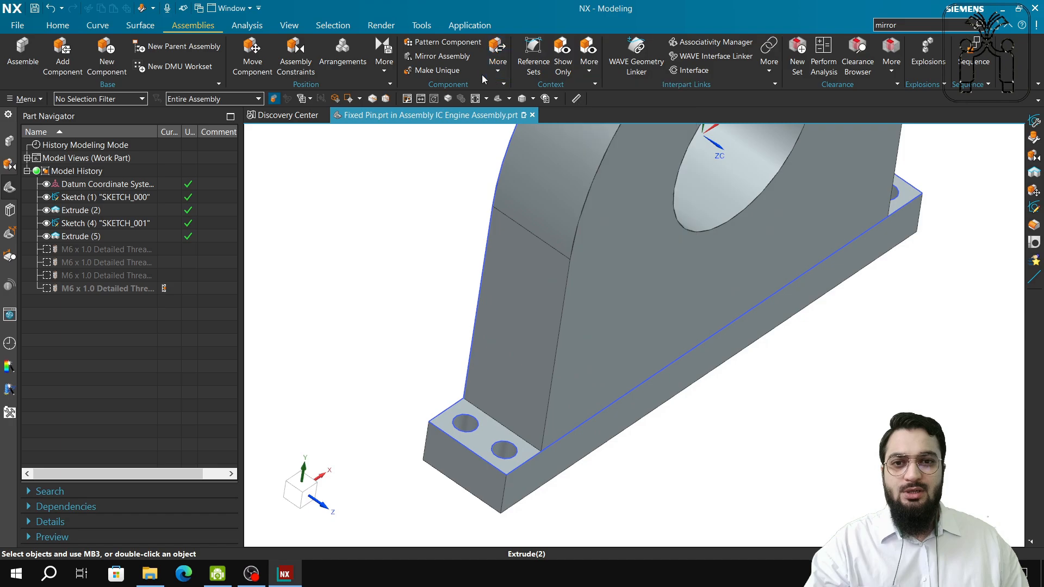
left_click(57, 26)
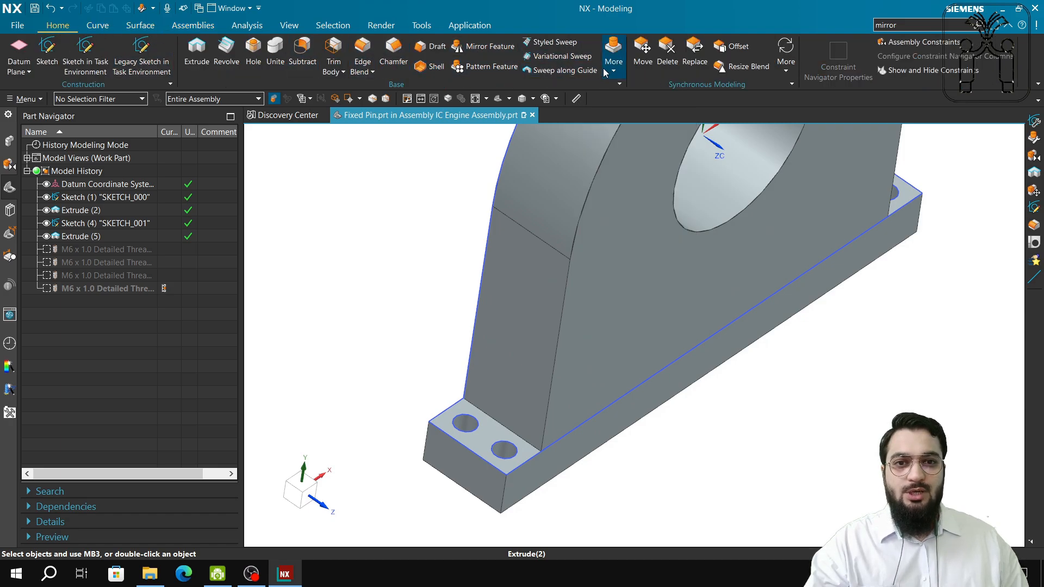
mouse_move(613, 60)
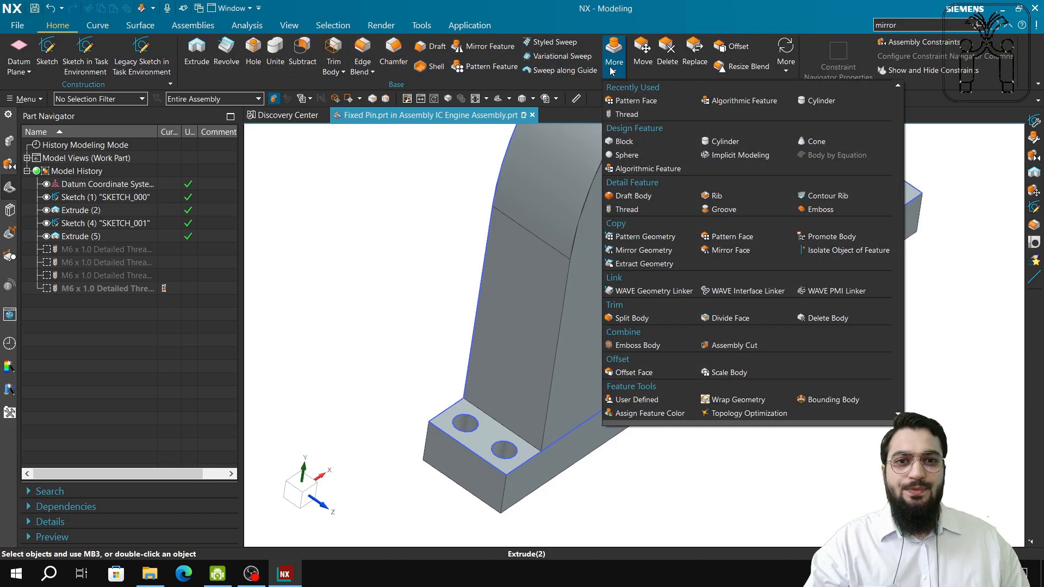
left_click(631, 114)
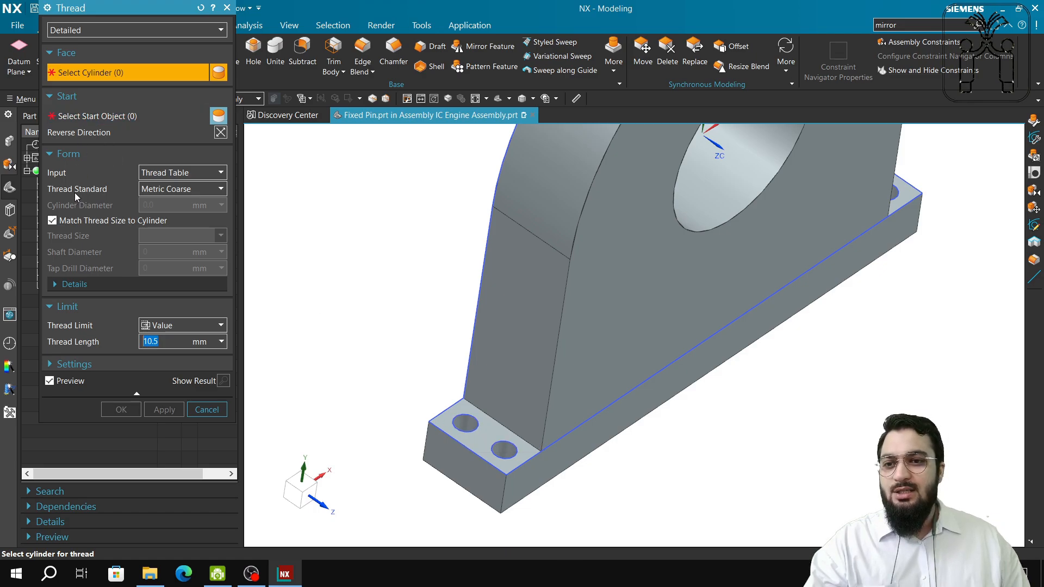
left_click(468, 423)
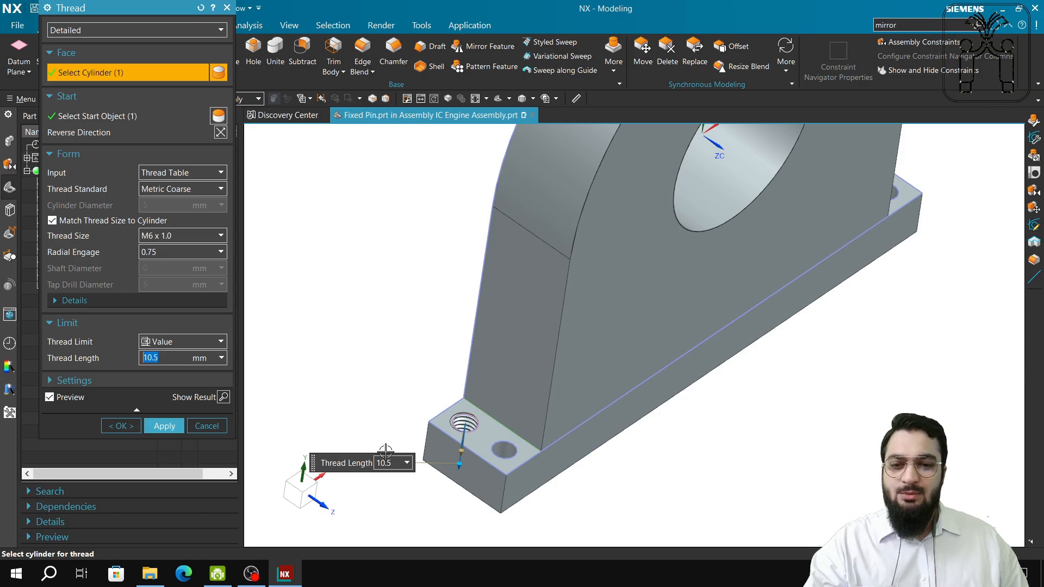
middle_click_drag(411, 442, 419, 410)
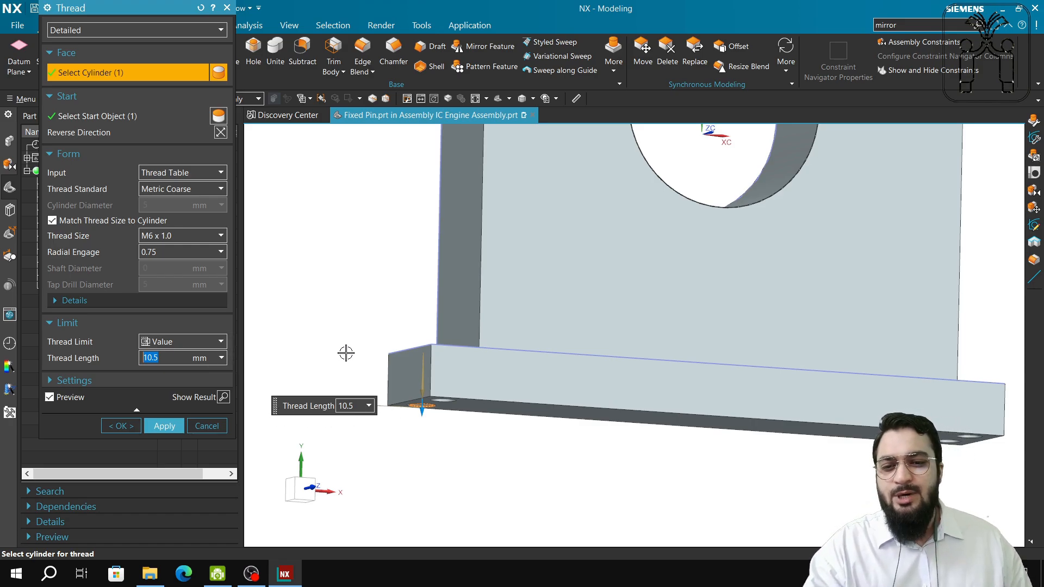
scroll(346, 354, "down", 3)
left_click(350, 405)
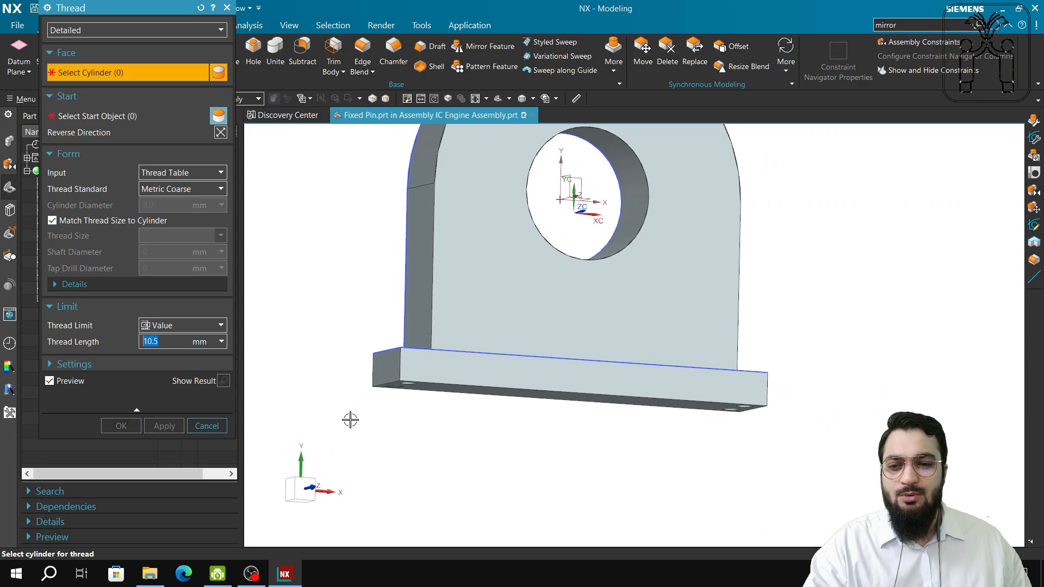
left_click(194, 429)
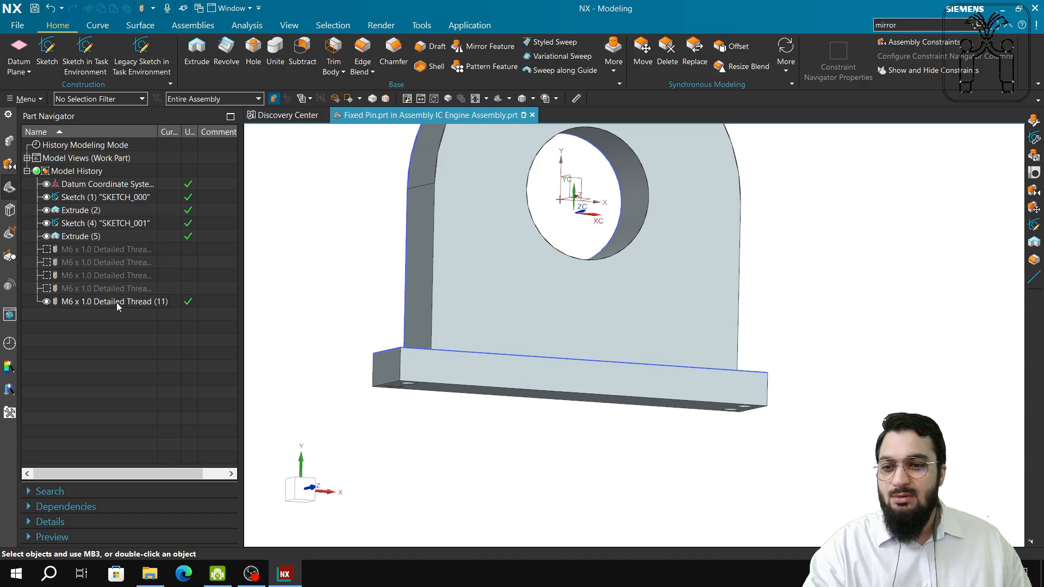
key("ctrl+z")
key("Escape")
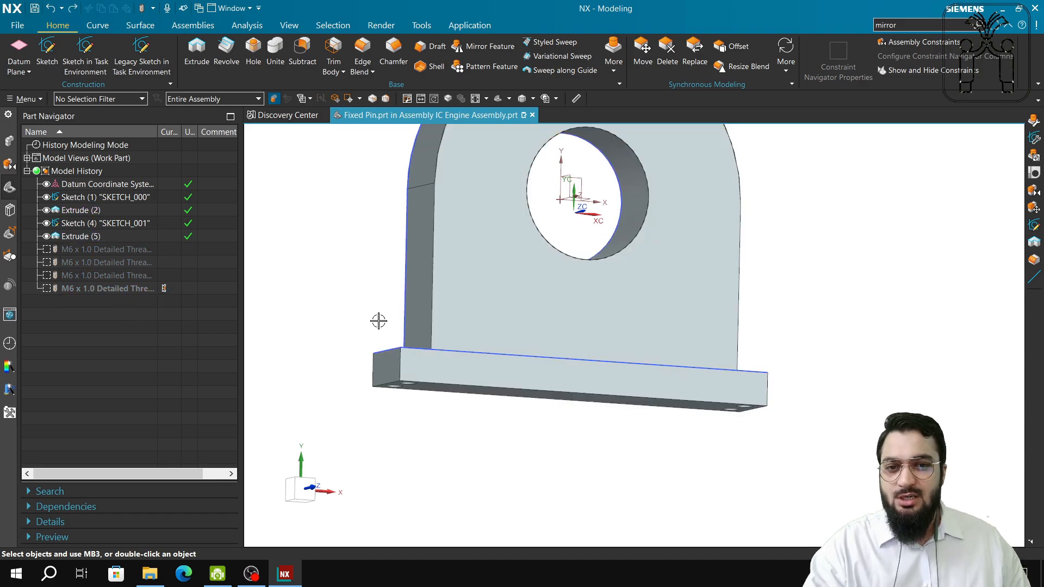
Step: Unsuppress the four existing M6 x 1.0 detailed threads in the flange holes
middle_click_drag(381, 315, 390, 384)
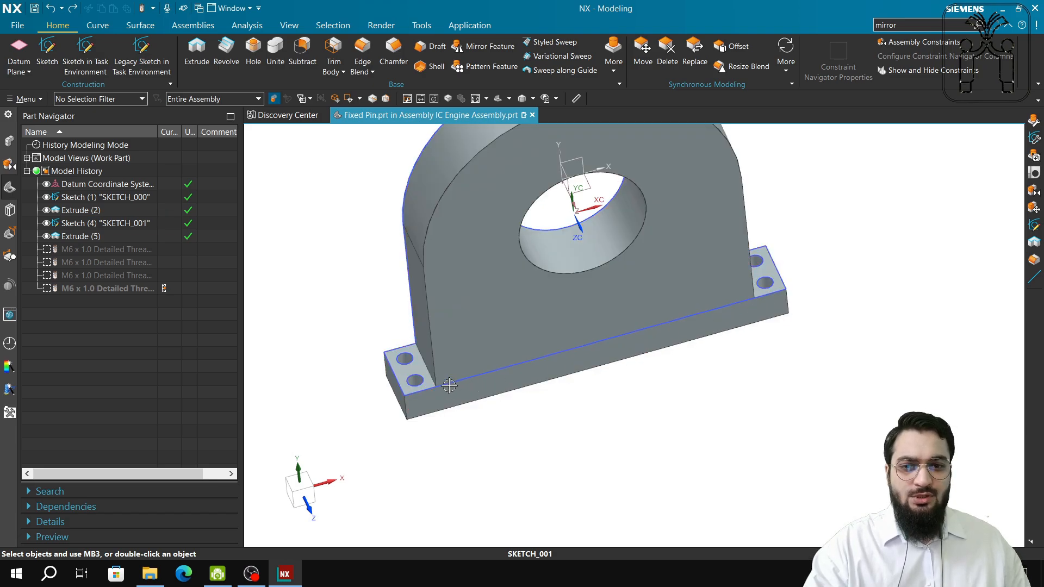
scroll(367, 369, "up", 2)
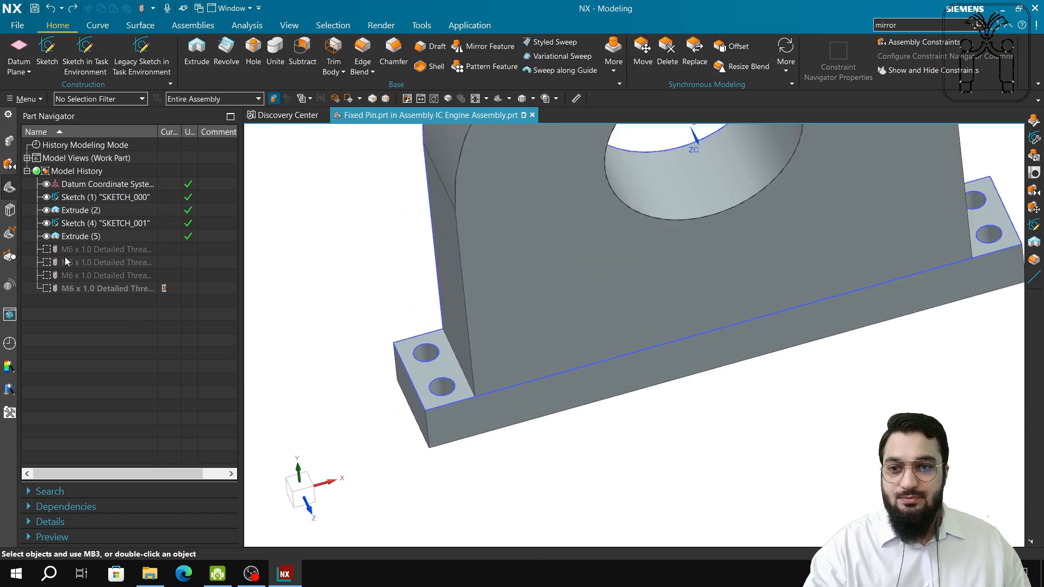
right_click(77, 249)
left_click(116, 301)
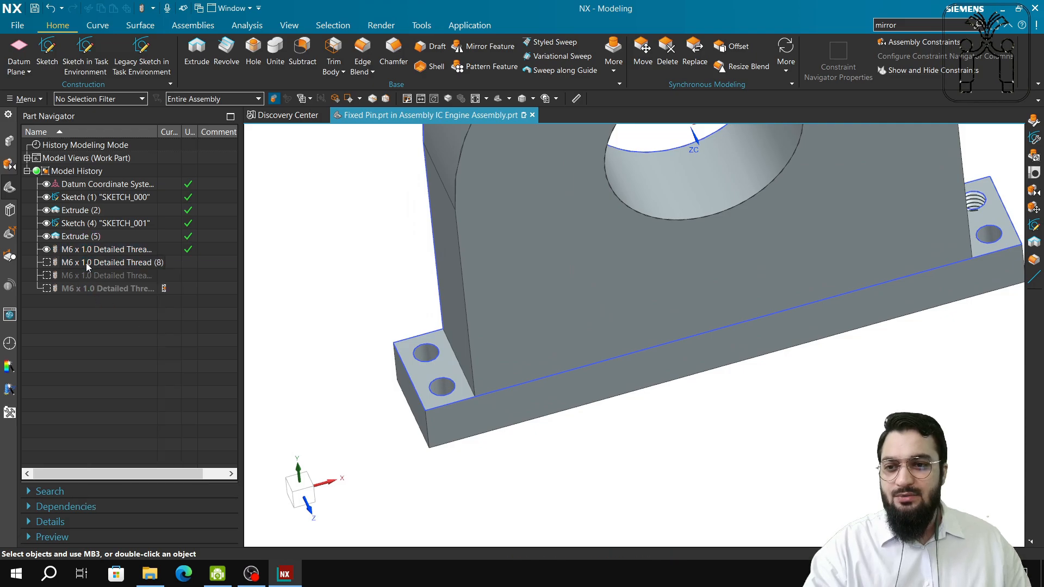
right_click(87, 263)
left_click(116, 315)
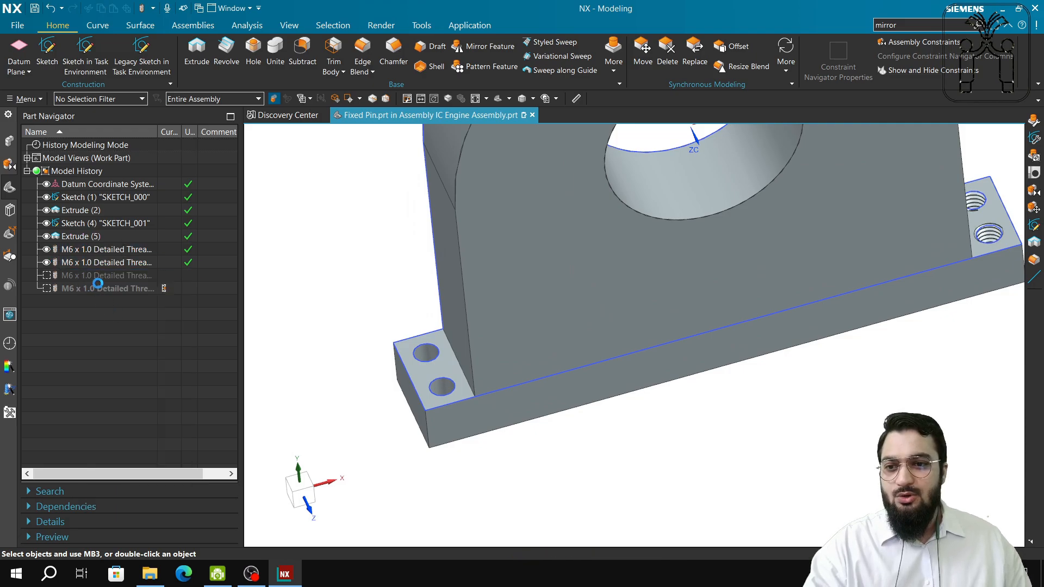
right_click(101, 276)
left_click(125, 325)
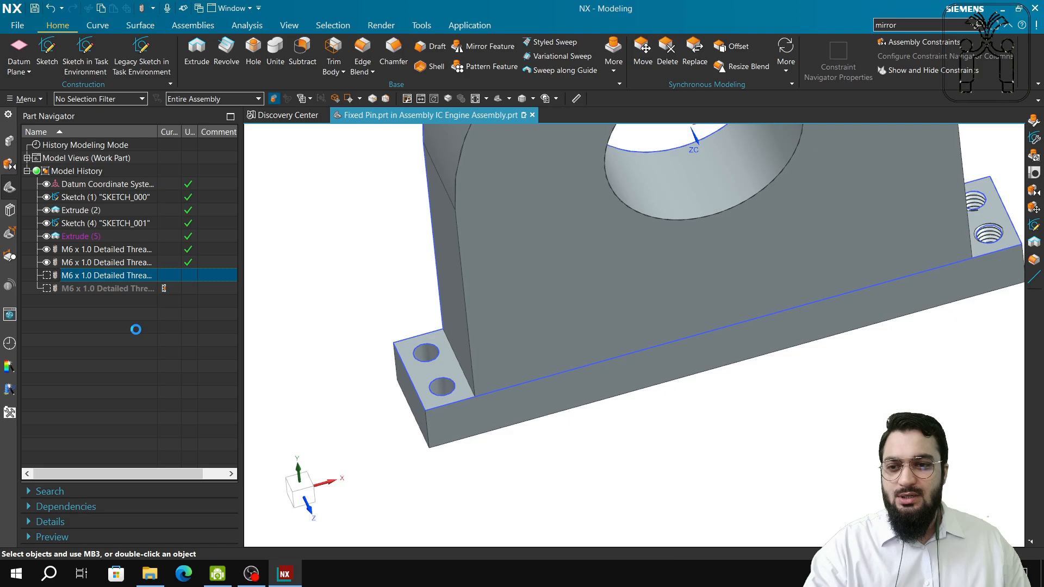
right_click(96, 289)
left_click(129, 339)
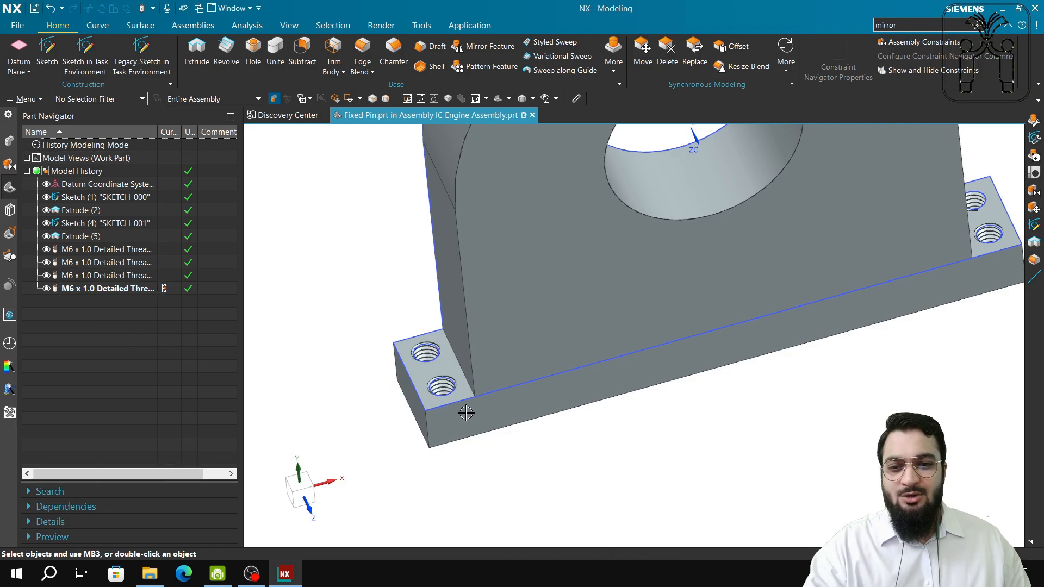
Step: Examine the threaded flange holes and the first M6 thread's settings, including its Symbolic and Detailed type options, and close without changes
scroll(450, 403, "up", 5)
scroll(450, 403, "up", 2)
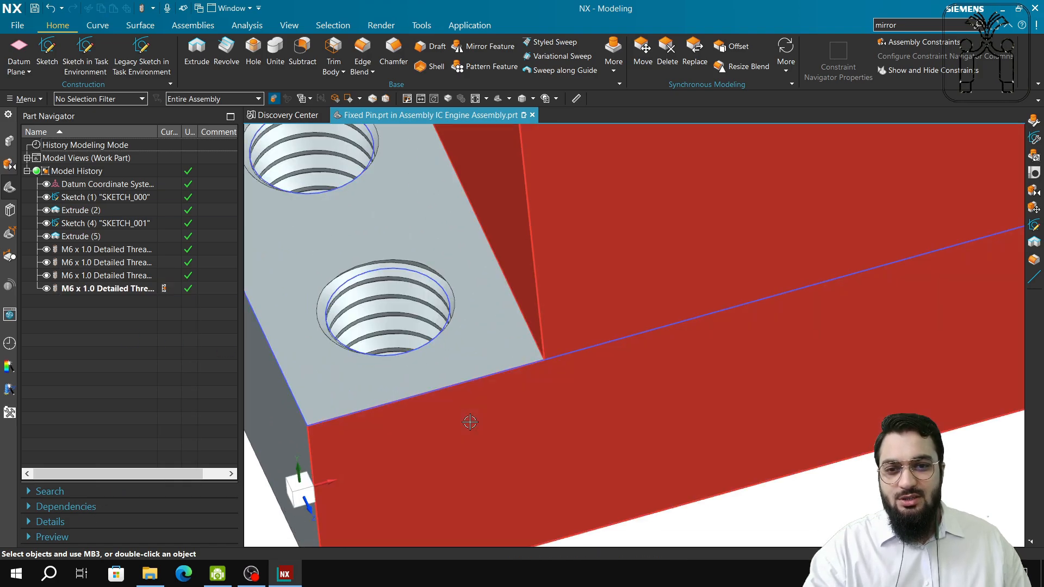
middle_click_drag(468, 422, 438, 246)
scroll(418, 202, "up", 1)
double_click(193, 251)
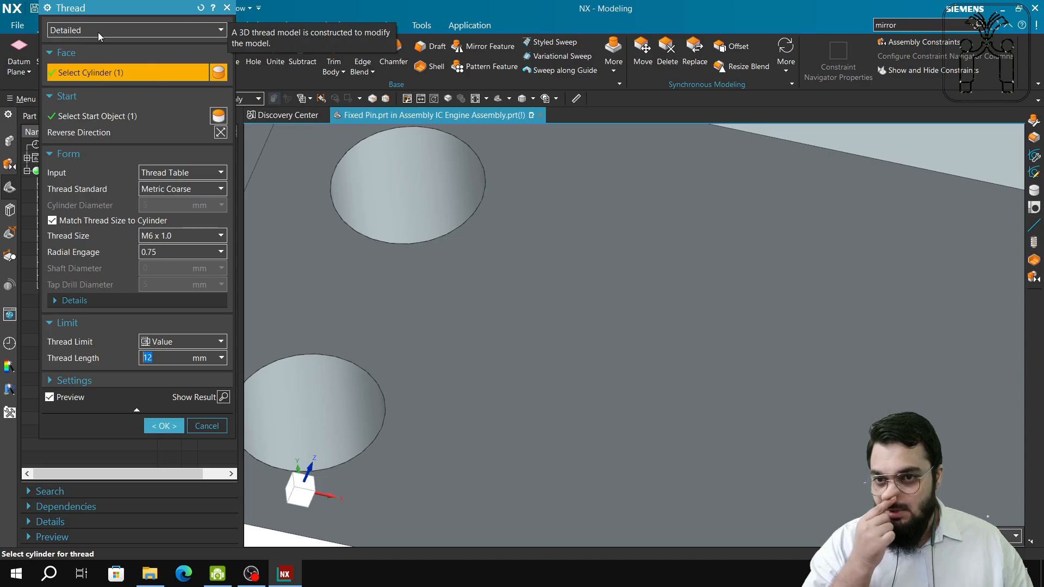
left_click(98, 32)
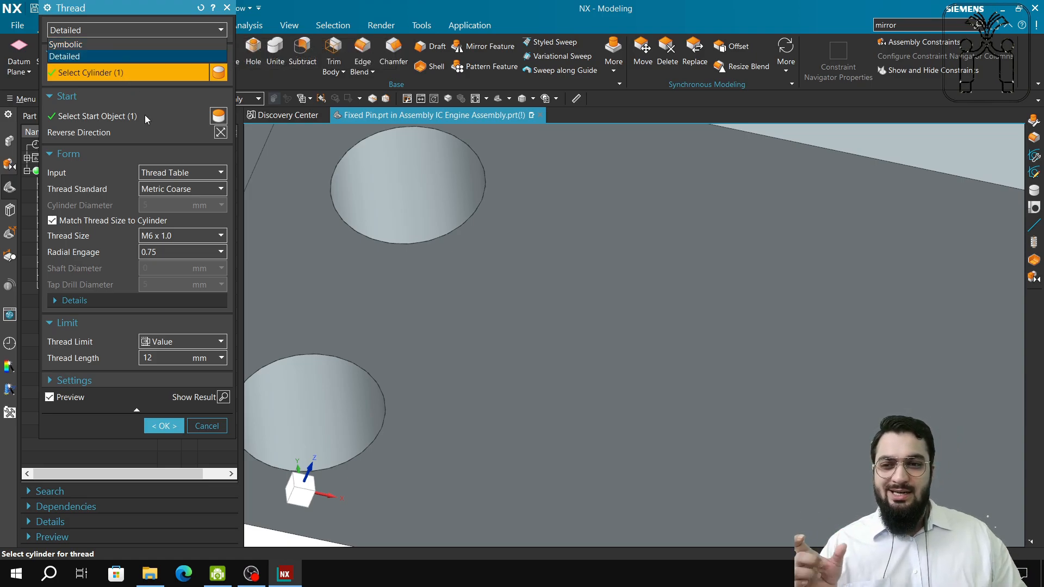
left_click(226, 9)
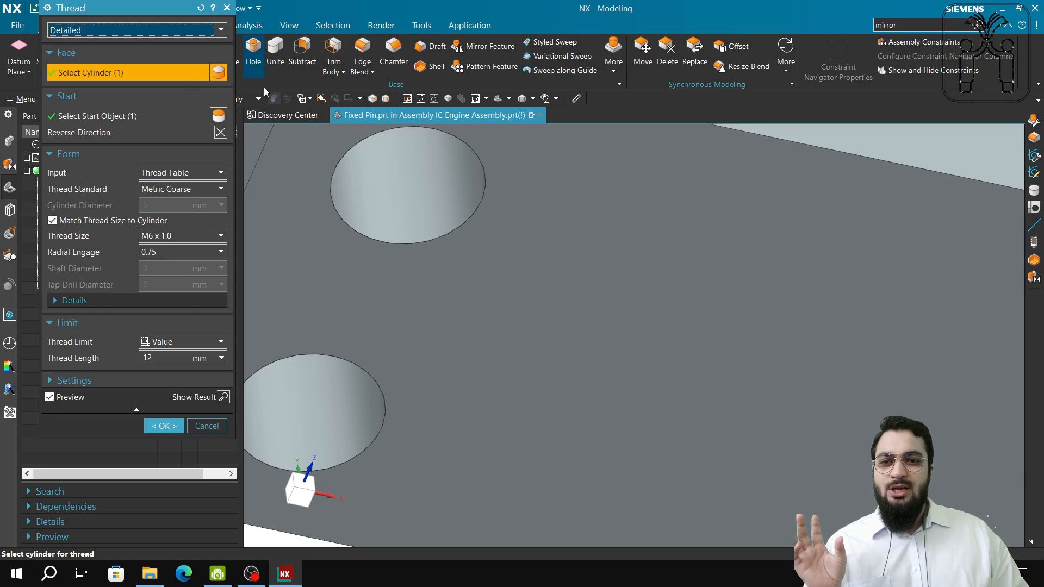
left_click(226, 10)
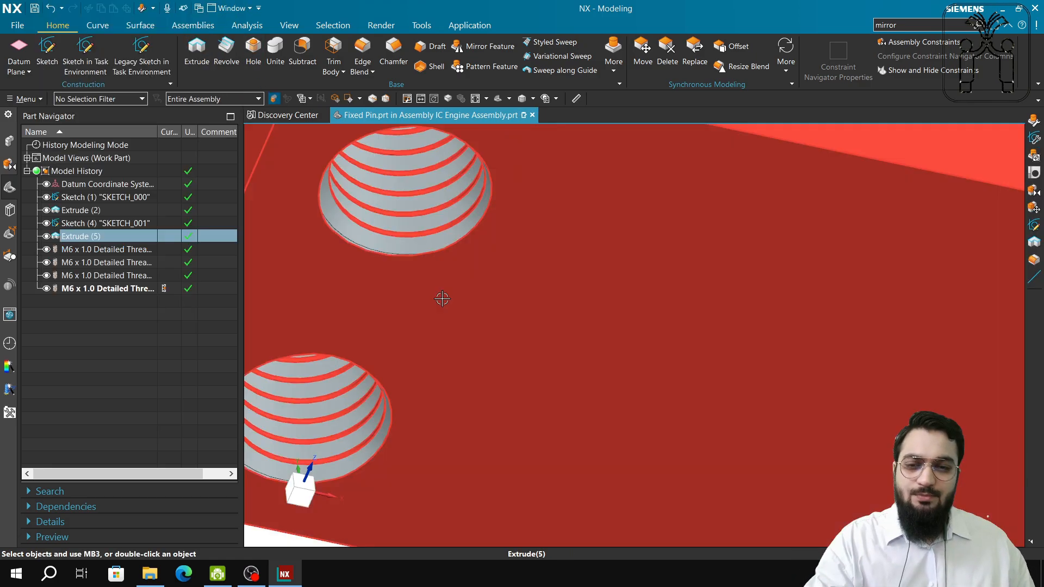
Step: Hide the Fixed Pin component, make the Crank the displayed work part of the assembly, and show its model history
mouse_move(441, 298)
middle_mouse_down()
mouse_move(443, 401)
mouse_move(445, 382)
middle_mouse_up()
scroll(642, 393, "down", 10)
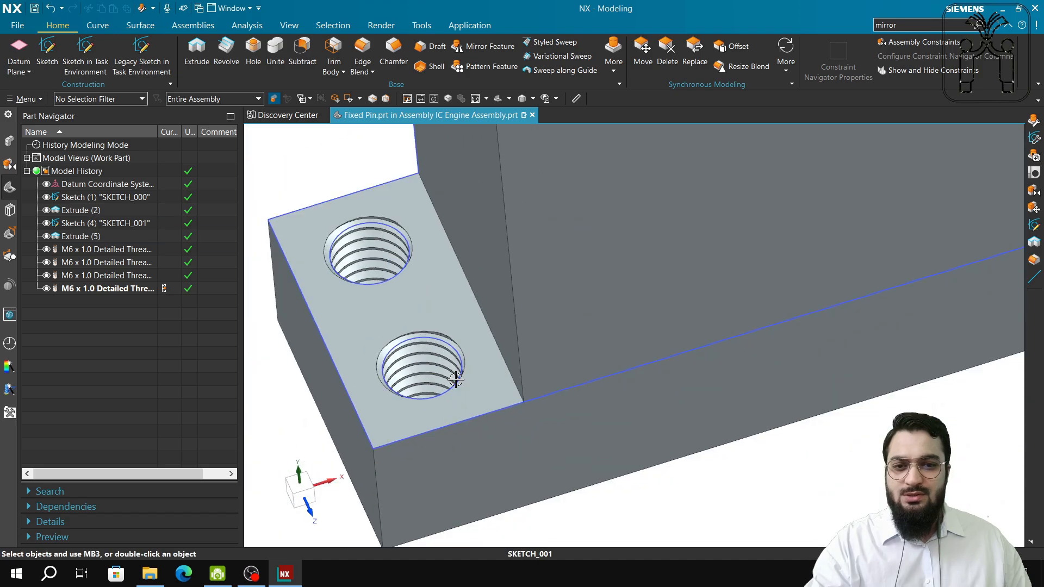
middle_click_drag(641, 393, 589, 439, "shift")
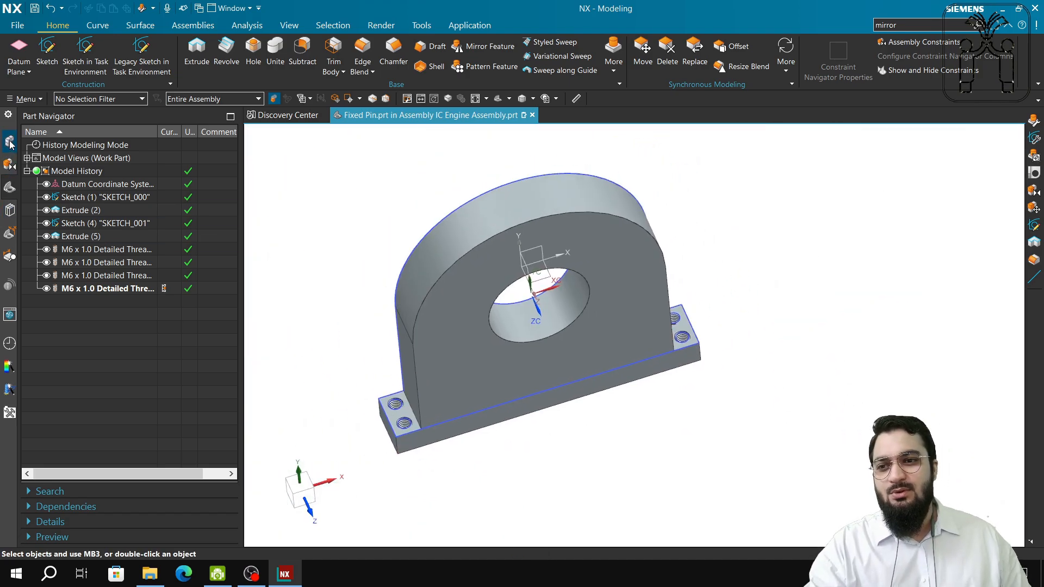
left_click(10, 142)
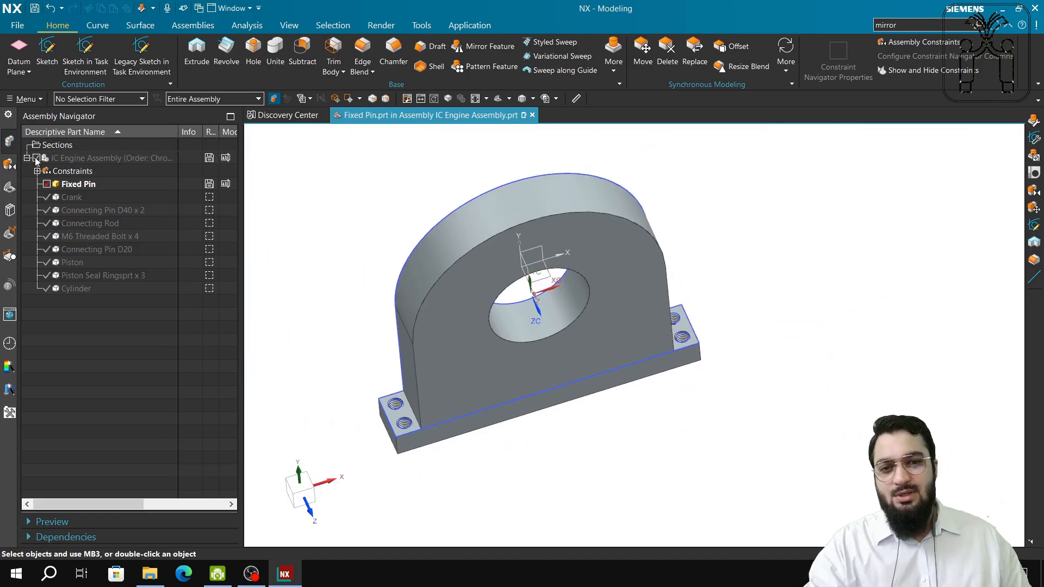
left_click(47, 184)
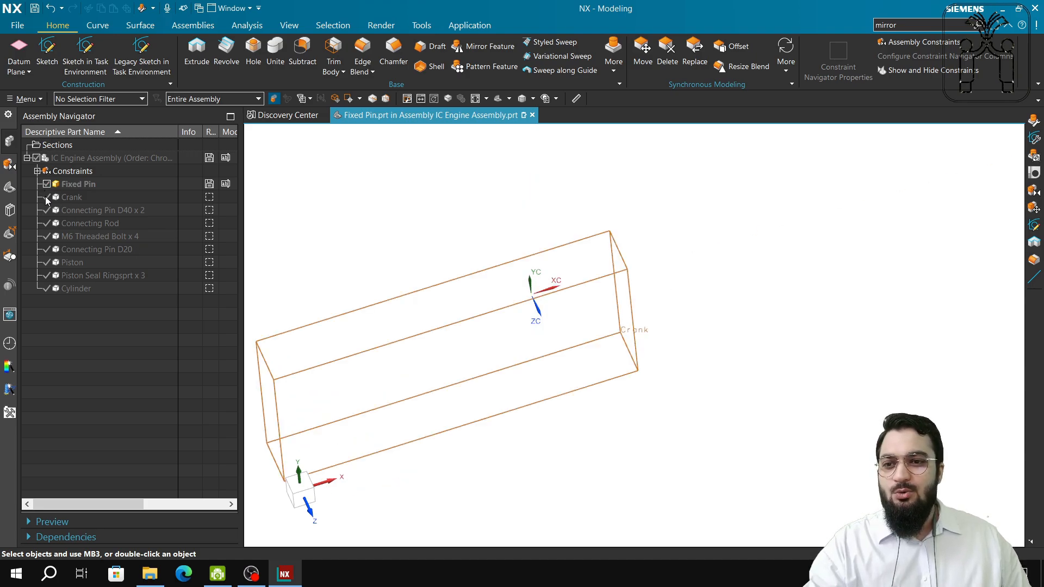
left_click(46, 200)
double_click(65, 200)
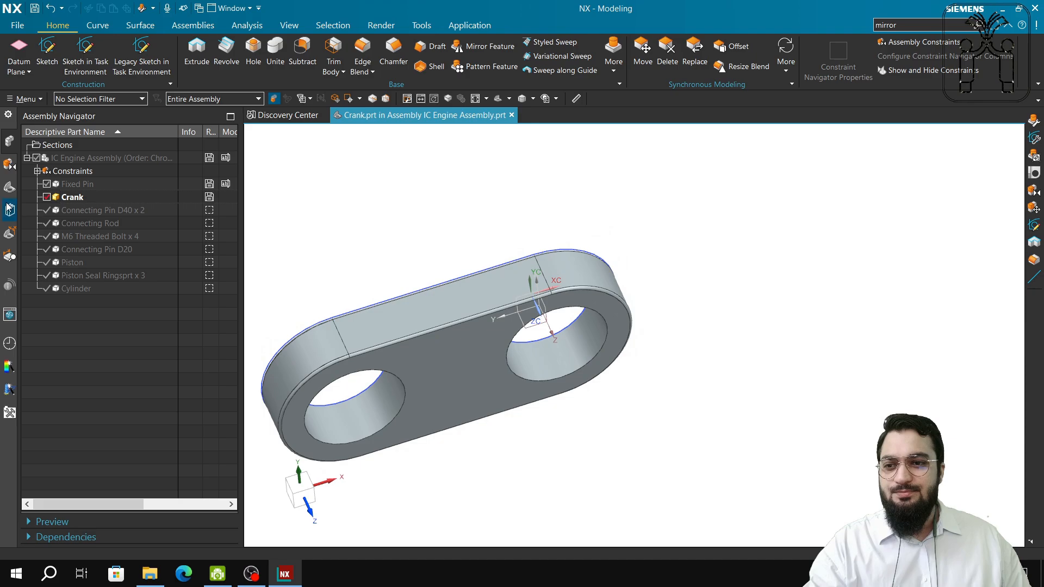
left_click(10, 188)
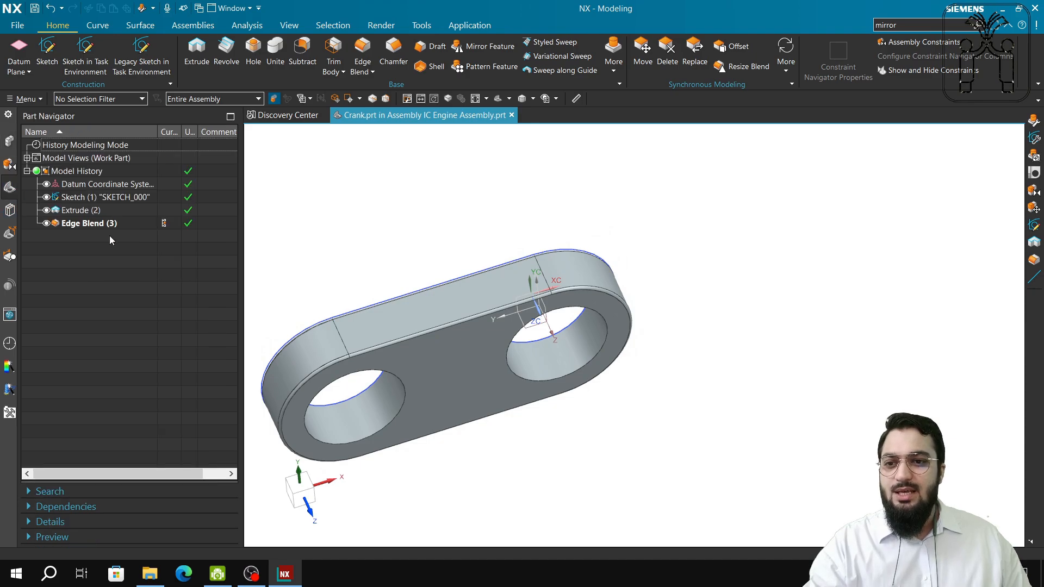
Step: Edit the Crank's SKETCH_000 and use Profile to draw a closed slot outline of two vertical lines and two tangent arcs beside the existing profile
middle_click_drag(446, 408, 535, 366, "shift")
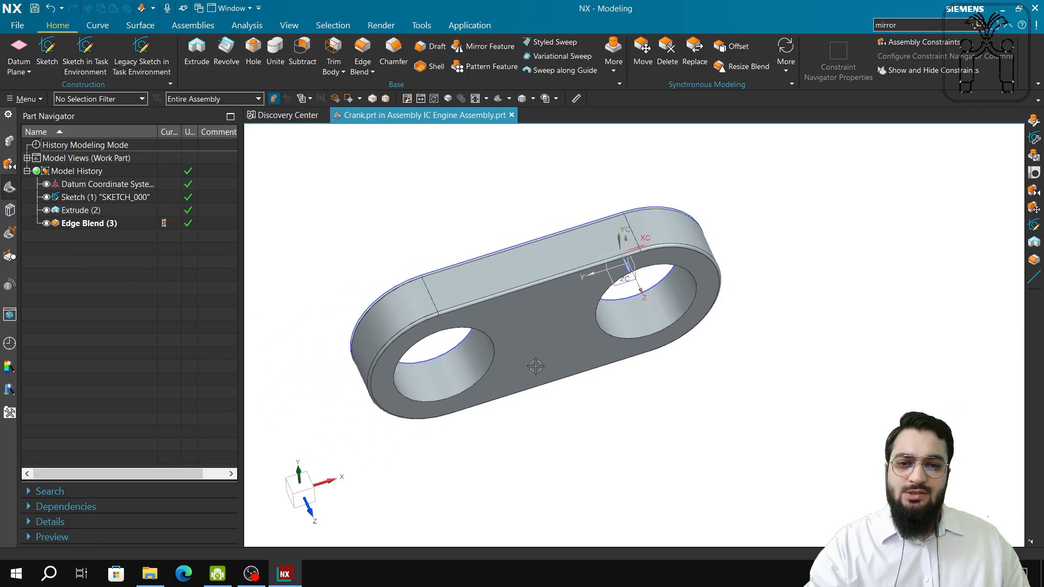
double_click(82, 197)
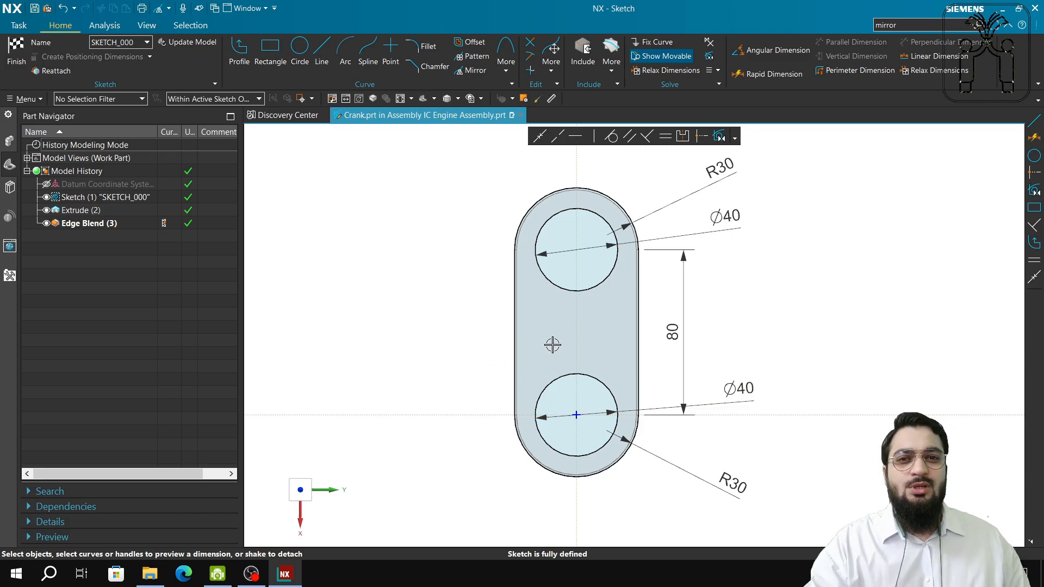
left_click(234, 62)
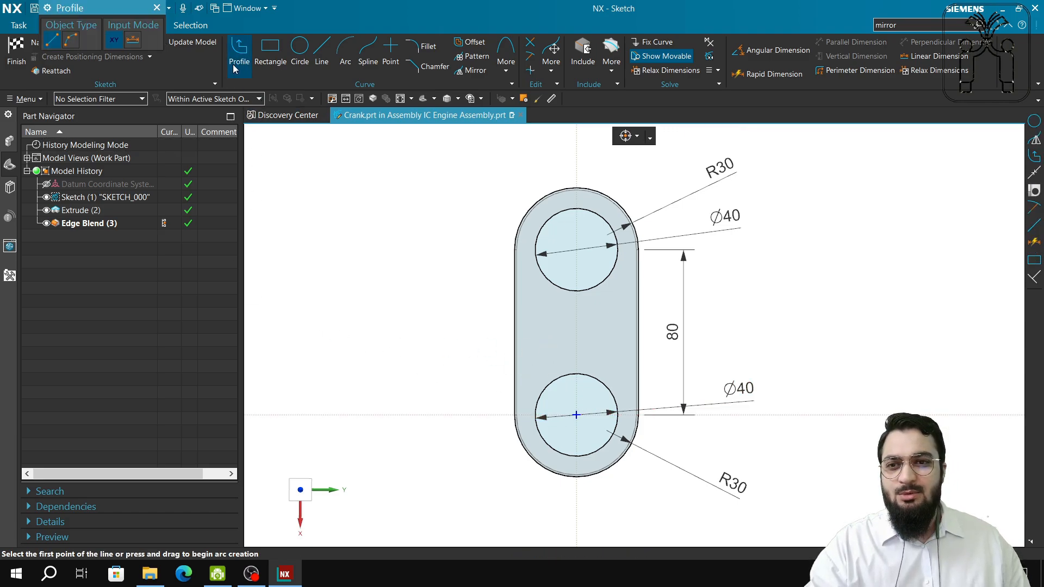
left_click(290, 375)
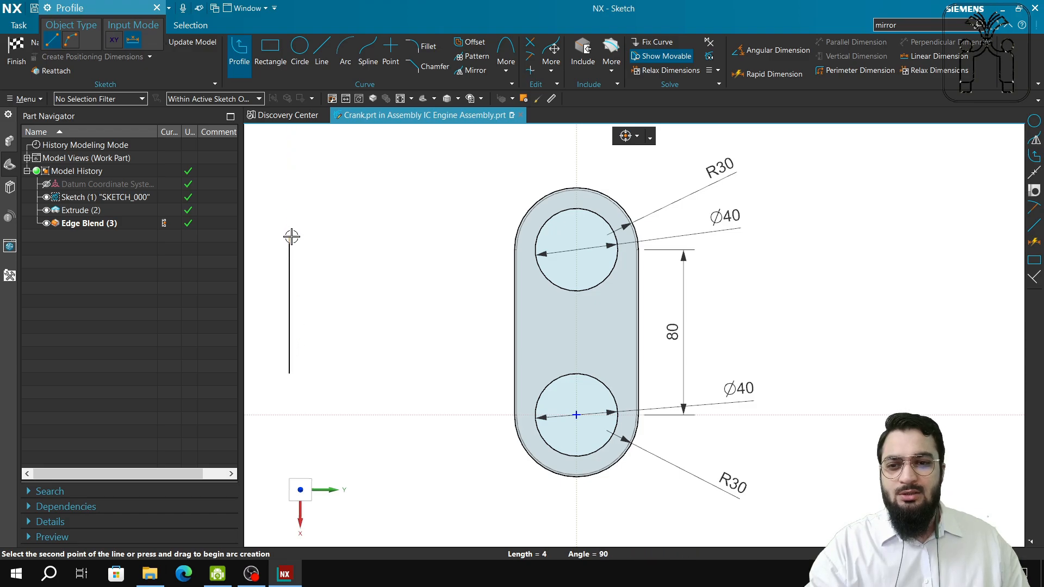
left_click(289, 244)
left_click(424, 243)
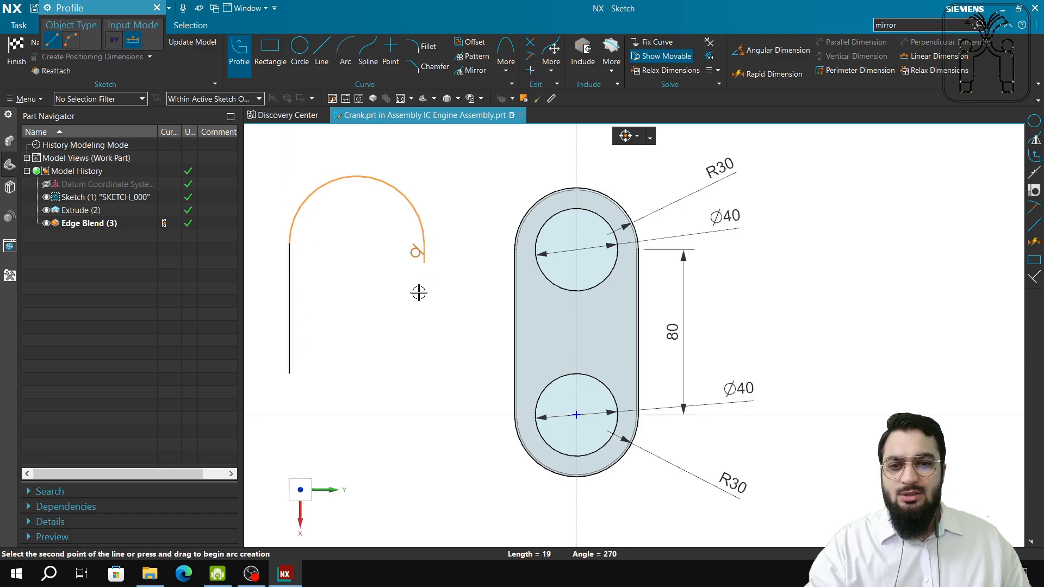
left_click(423, 373)
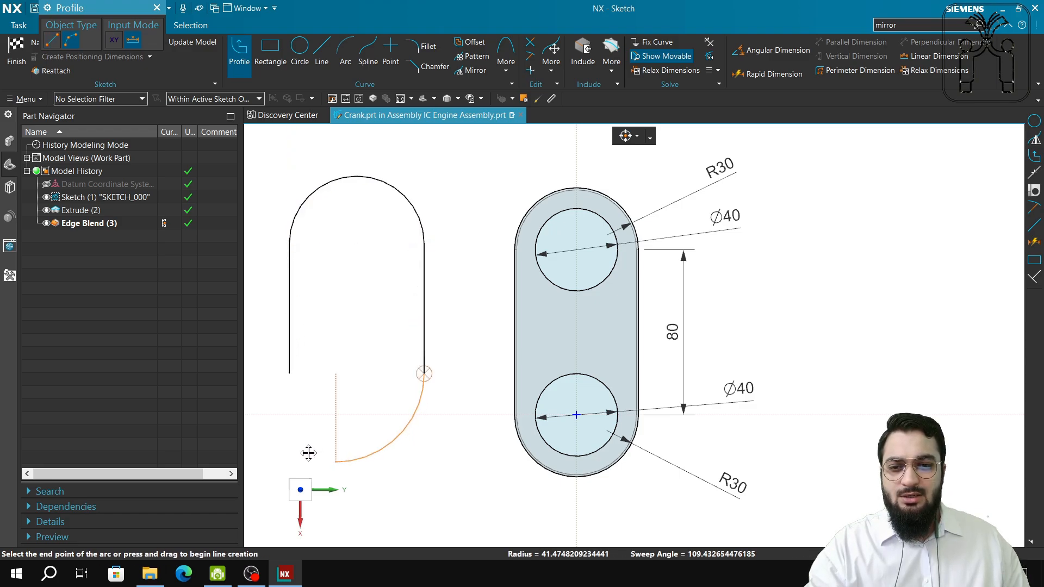
left_click(289, 373)
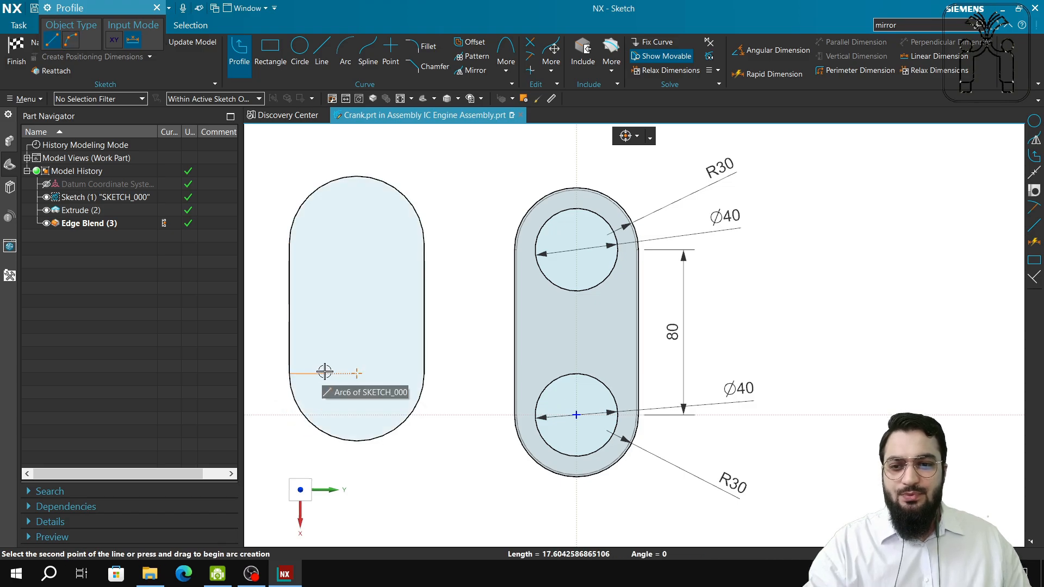
Step: Draw a circle about 23.8 mm in diameter at the practice slot's lower arc centre and a second circle at its upper arc centre
left_click(299, 49)
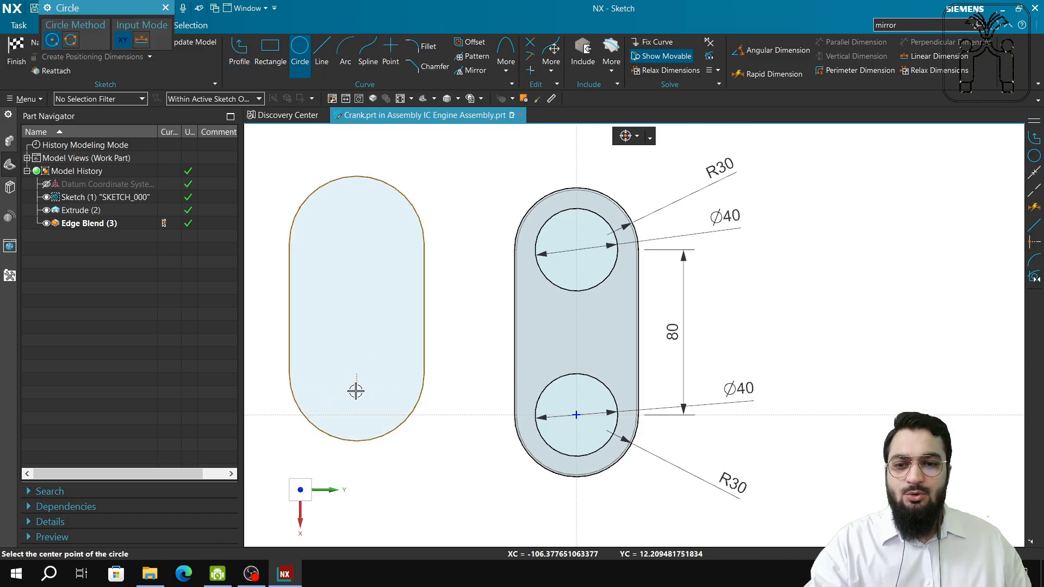
left_click(357, 373)
left_click(380, 382)
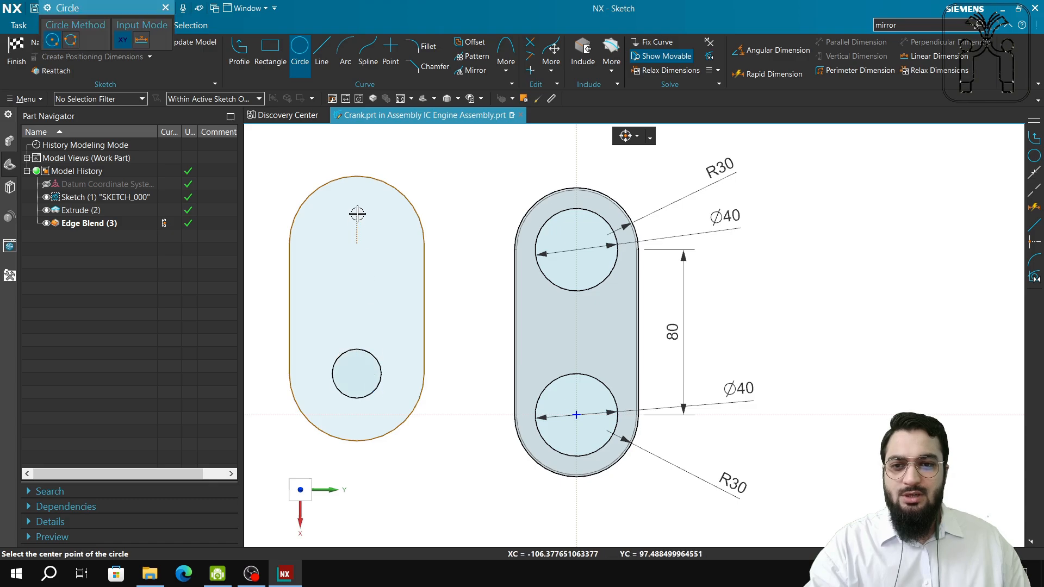
left_click(356, 243)
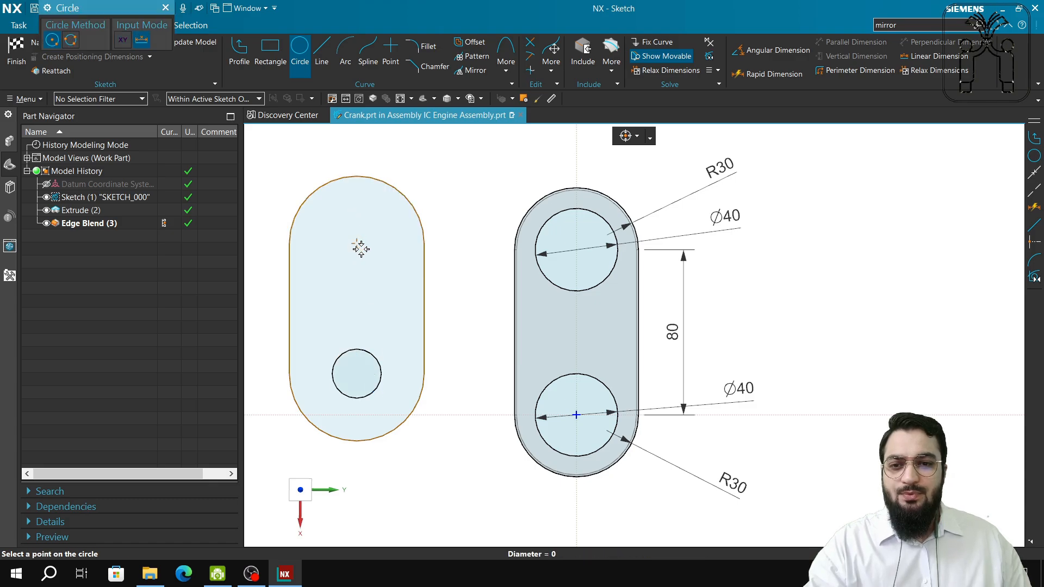
left_click(377, 261)
key("Escape")
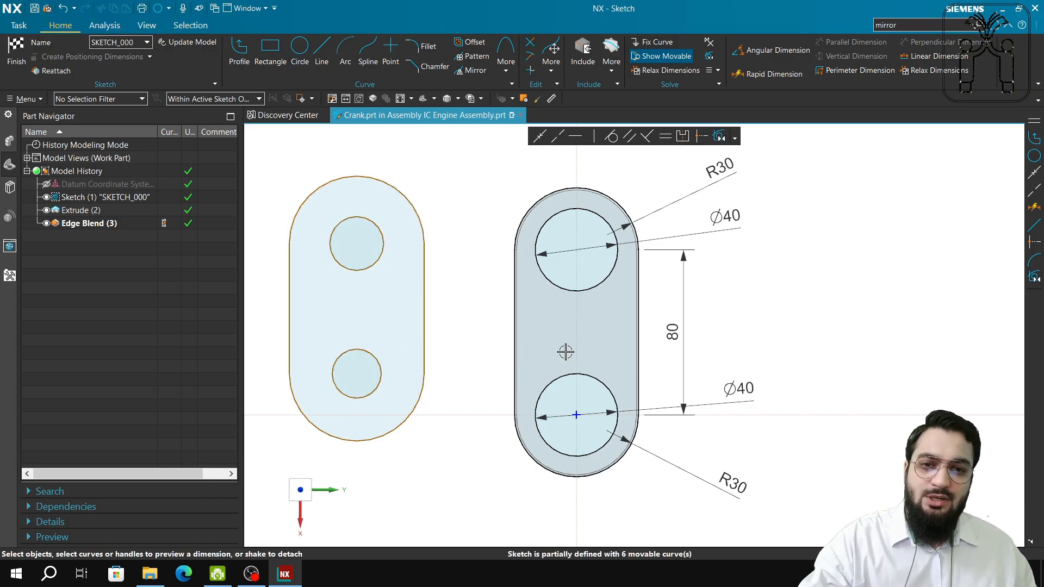
Step: Check the lower practice circle's diameter and relations, and delete the whole practice outline with both circles
left_click(380, 375)
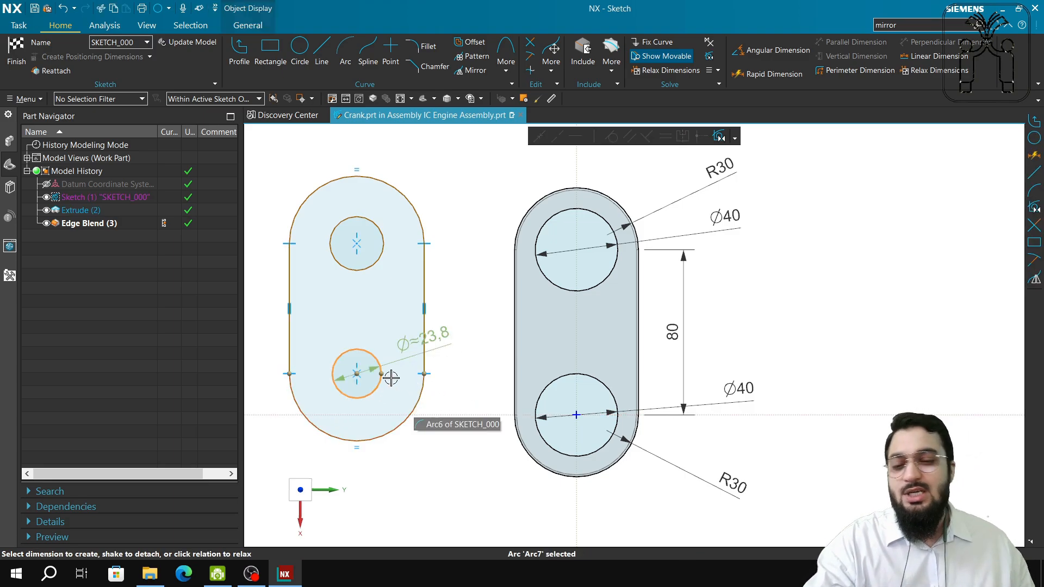
left_click(356, 374)
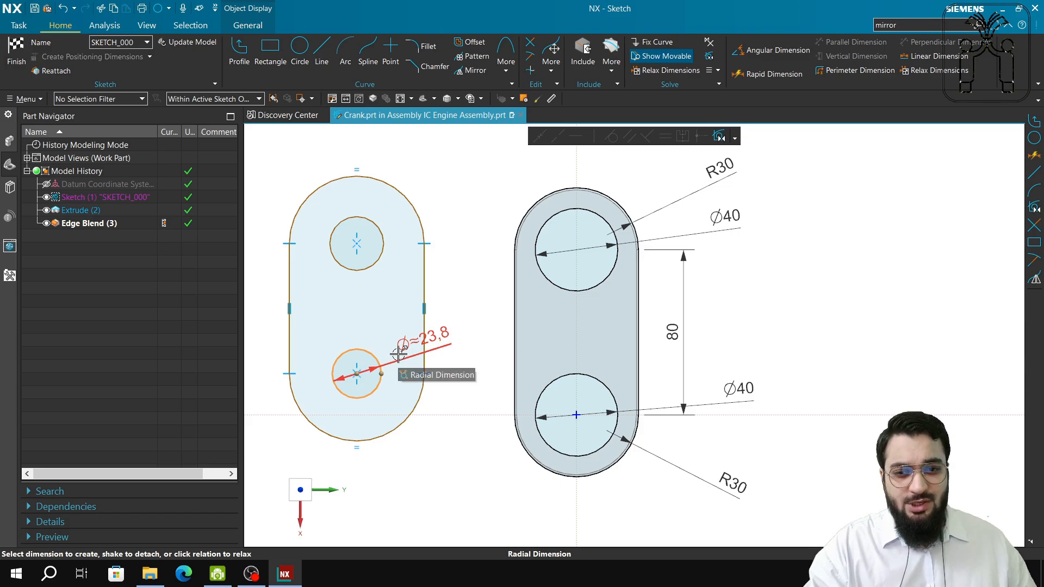
key("Escape")
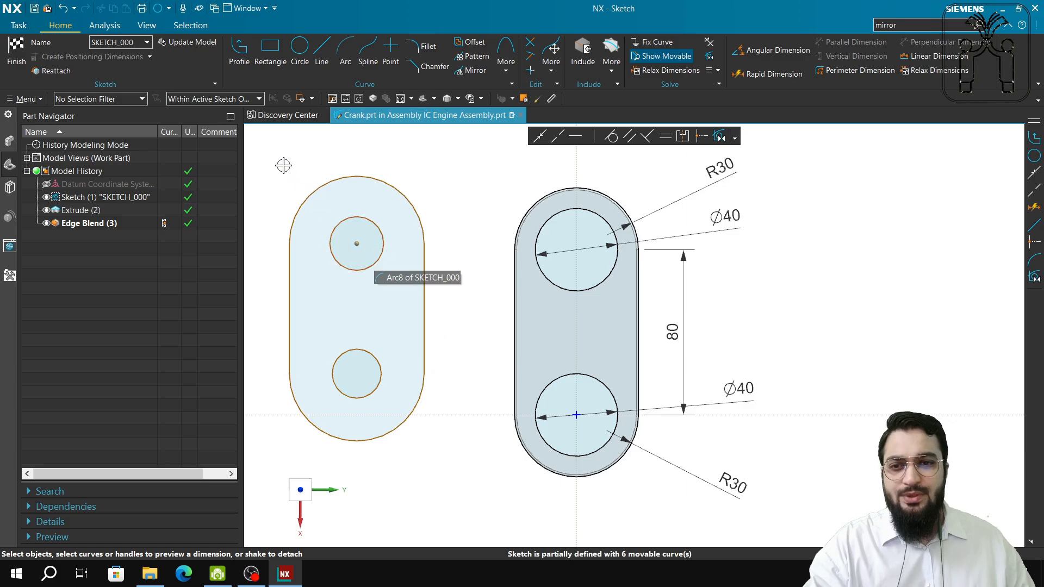
mouse_move(273, 146)
left_mouse_down()
mouse_move(364, 336)
mouse_move(463, 498)
left_mouse_up()
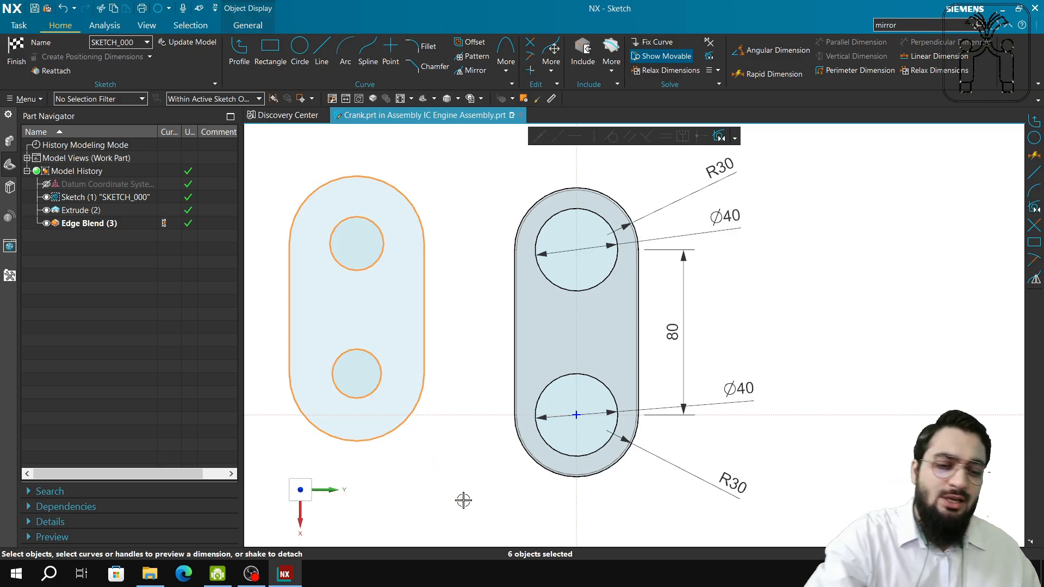
key("Delete")
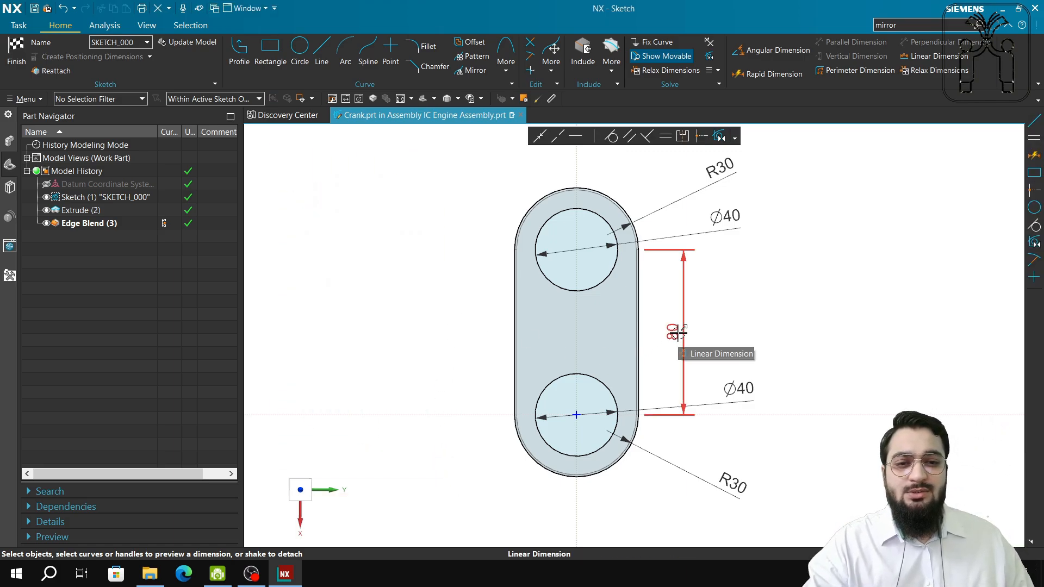
Step: Delete the upper hole circle's diameter dimension in the Crank sketch and check that circle's relations
left_click(677, 331)
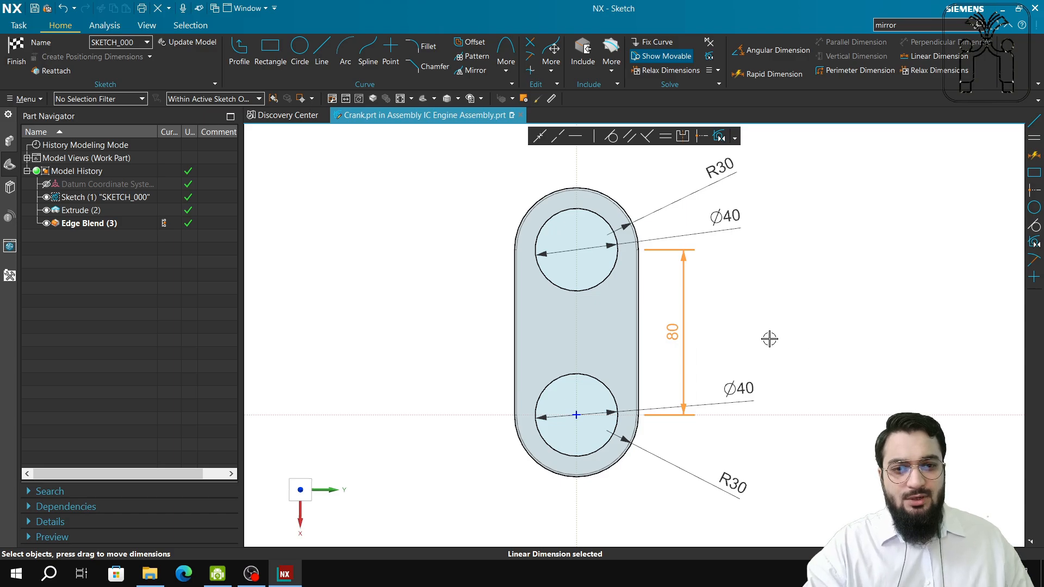
key("Escape")
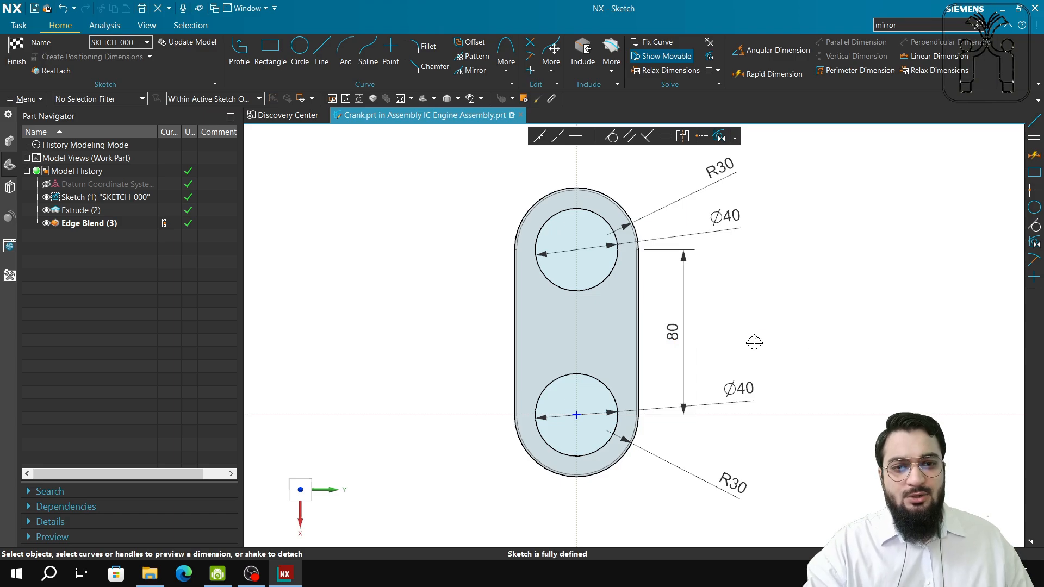
left_click(718, 218)
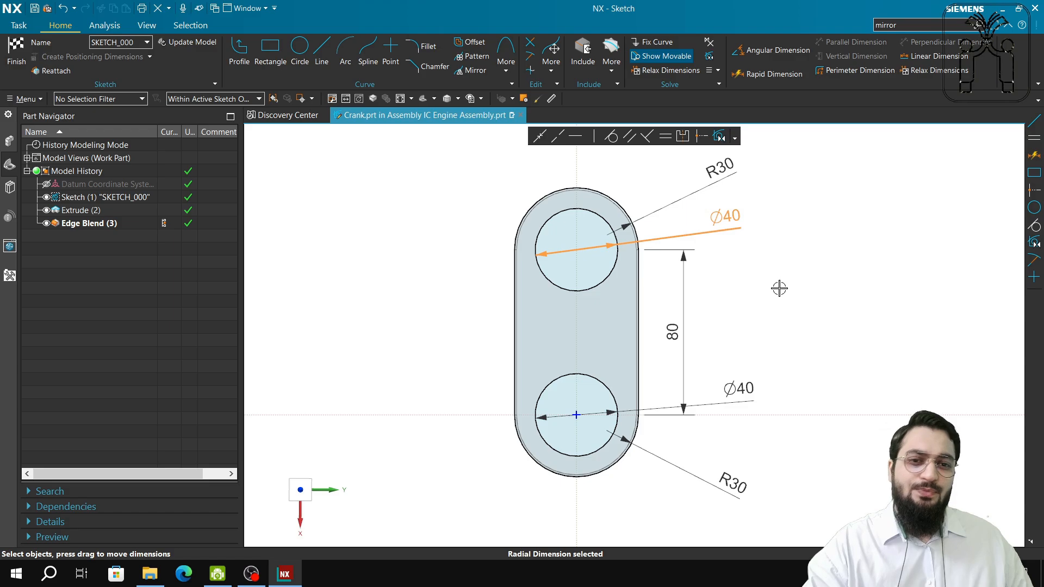
key("Delete")
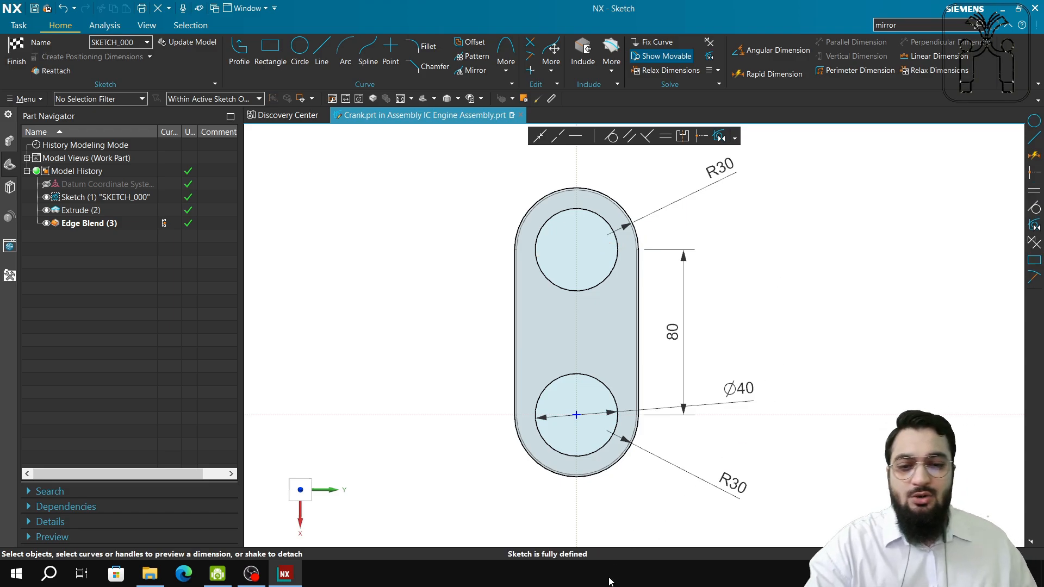
left_click(600, 287)
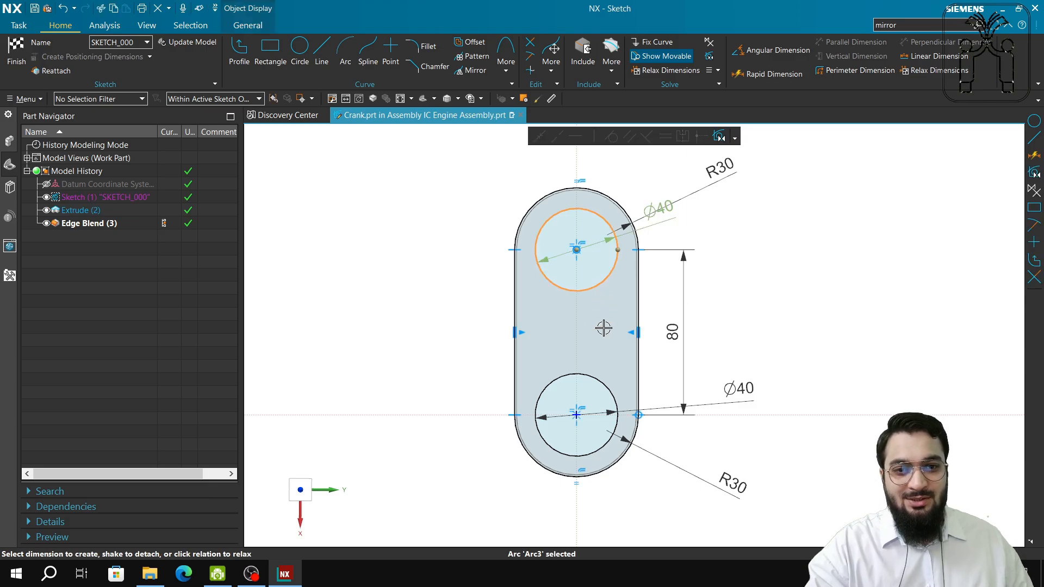
left_click(878, 297)
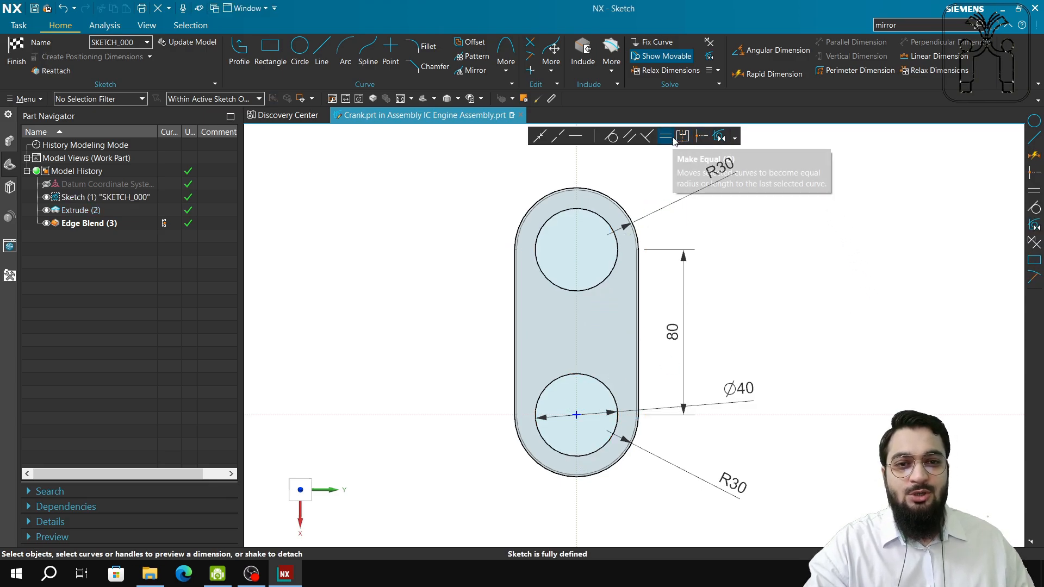
Step: Apply Make Equal with Equal Radius, using the upper hole circle as the motion curve and the lower one as stationary
left_click(673, 139)
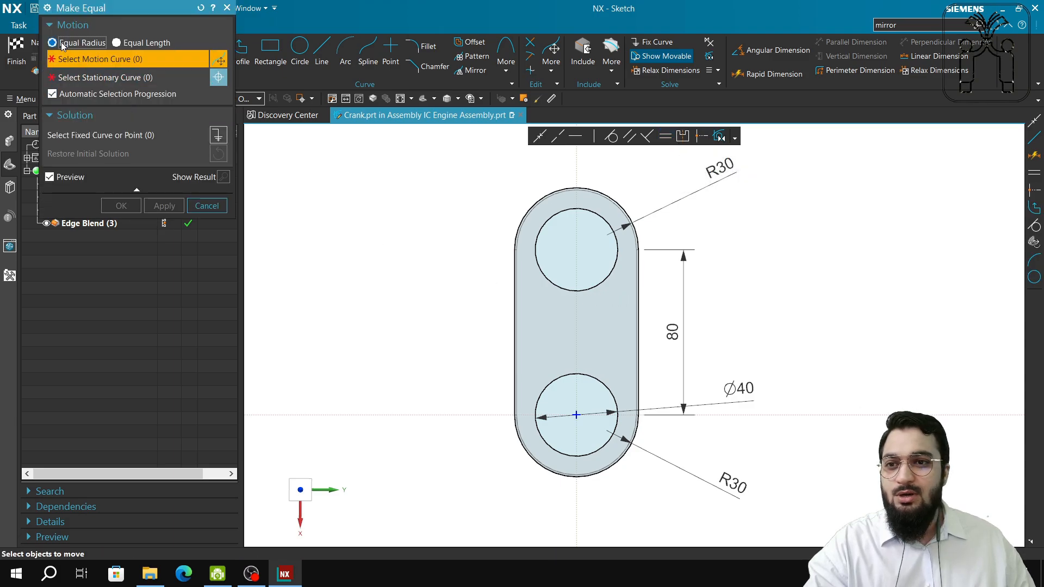
left_click(608, 386)
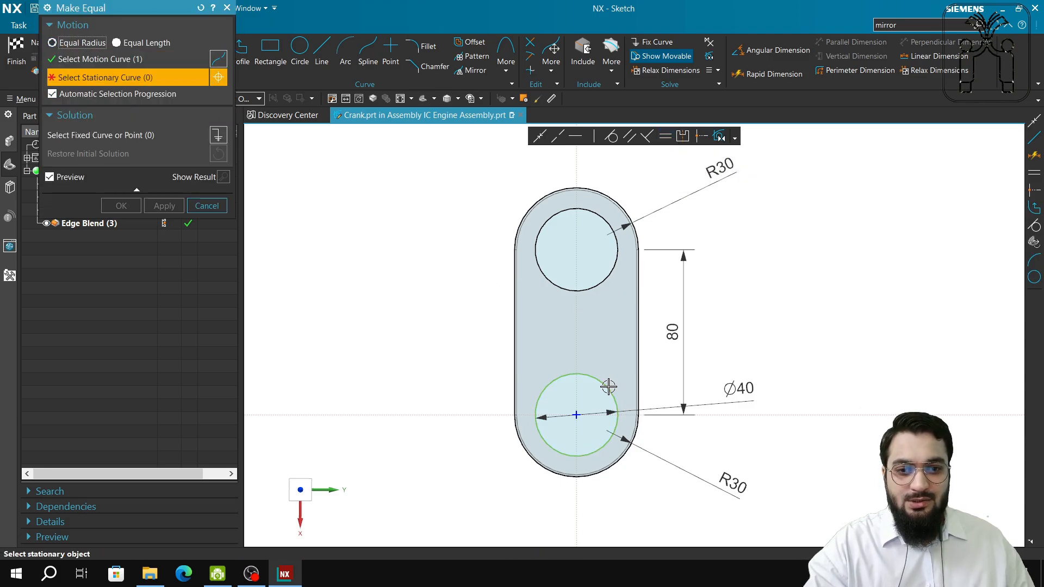
left_click(201, 8)
left_click(599, 286)
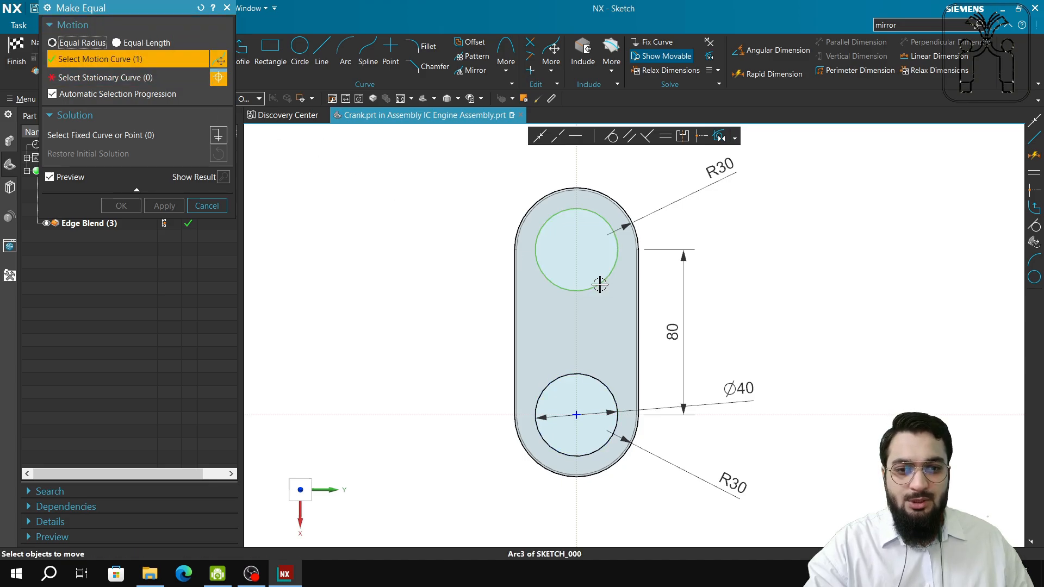
left_click(604, 386)
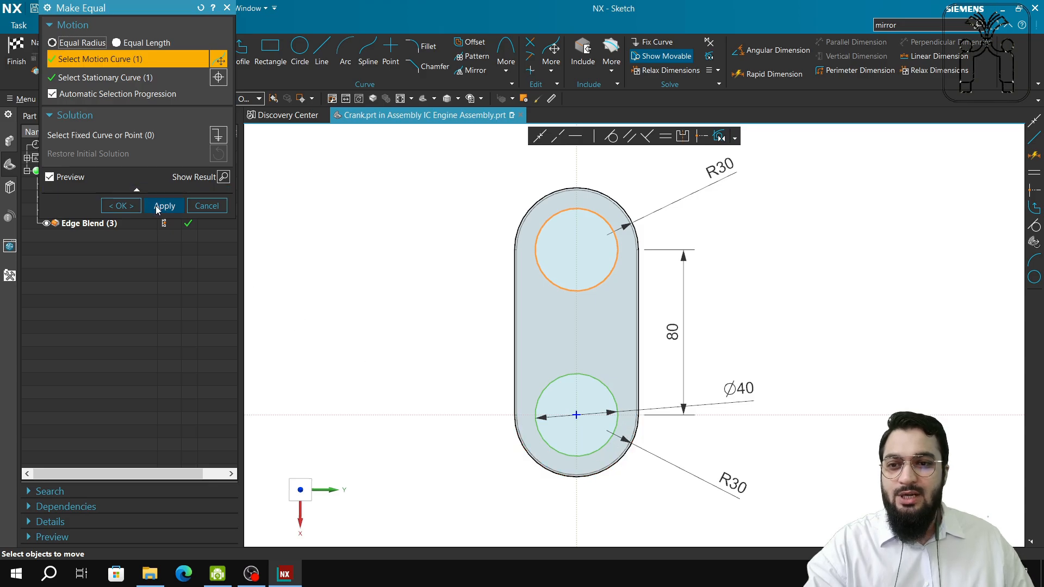
left_click(156, 205)
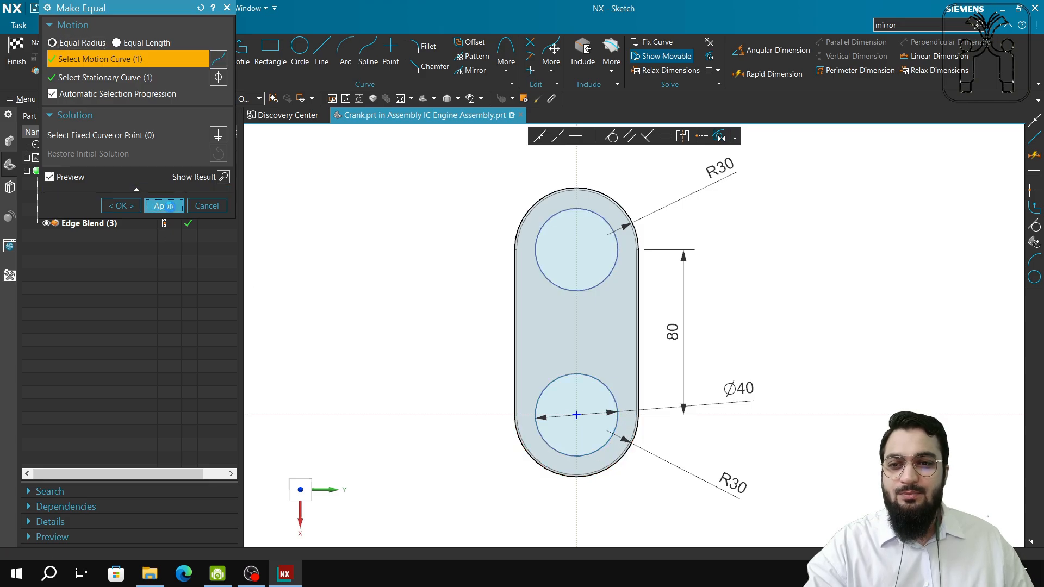
left_click(206, 206)
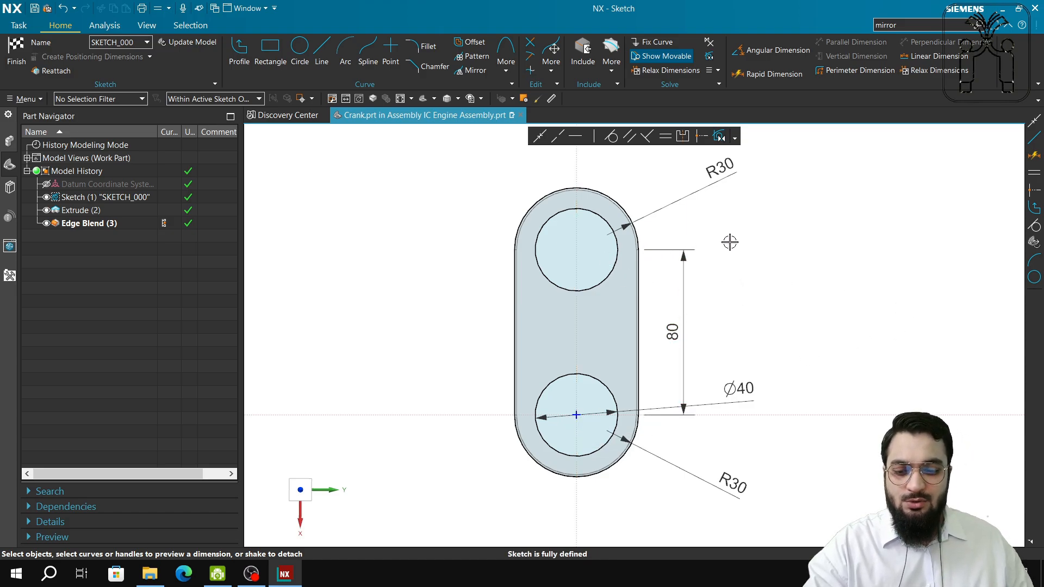
Step: Undo the removal of the upper circle's diameter dimension and identify the sketch origin at the lower circle's centre
key("ctrl+z")
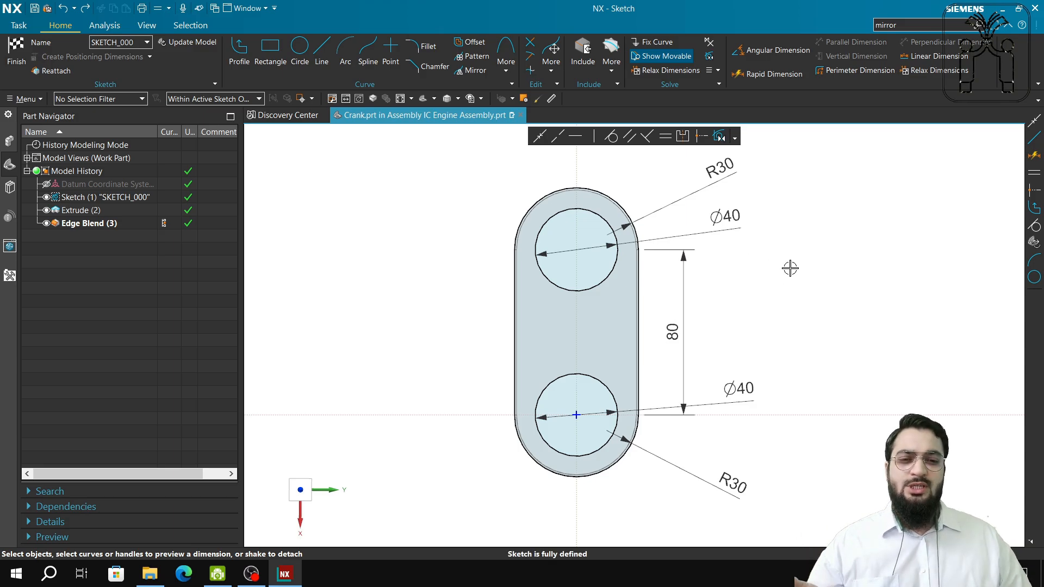
left_click(731, 491)
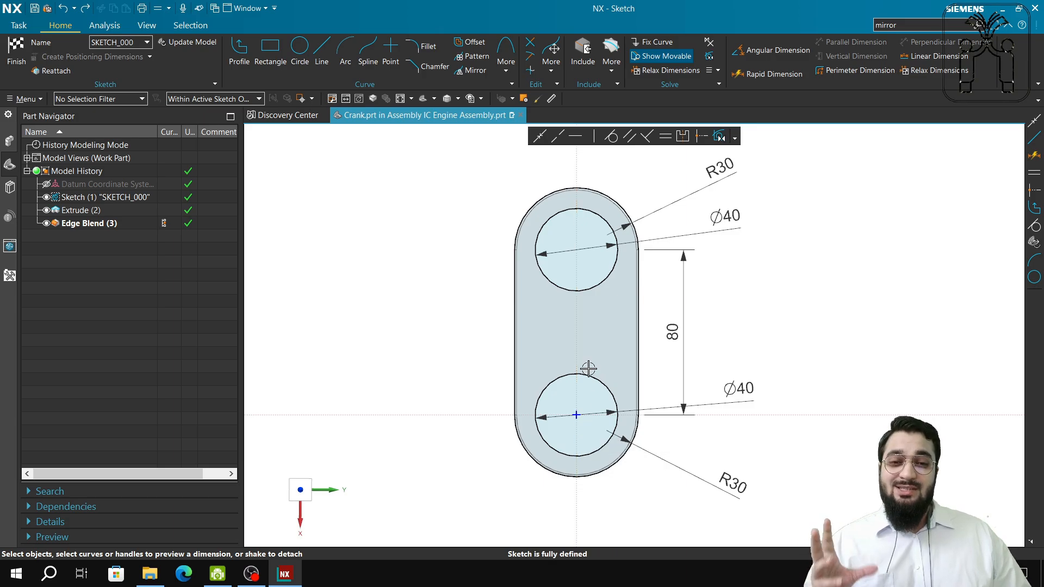
left_click(576, 414)
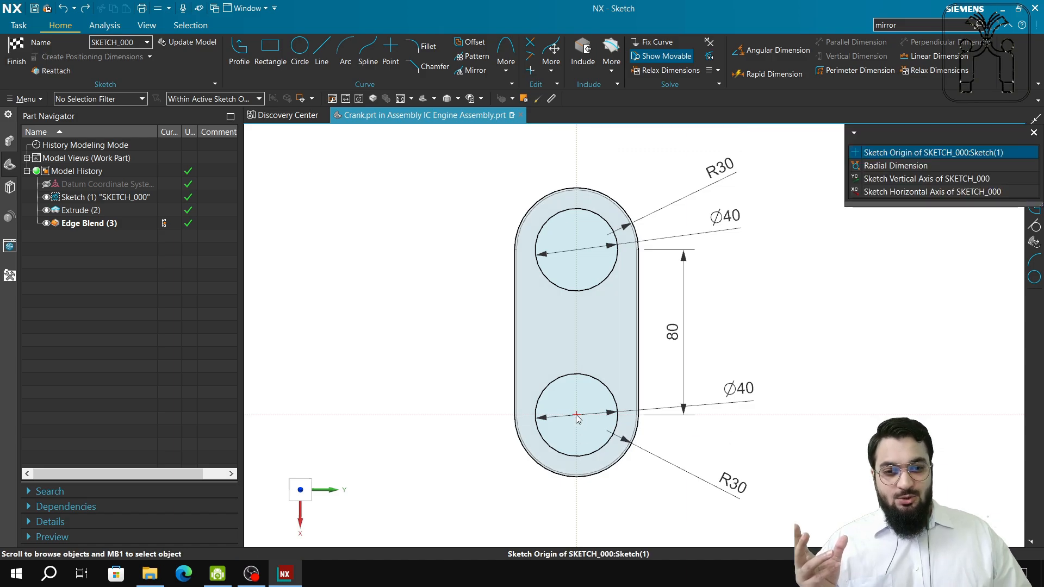
left_click(895, 154)
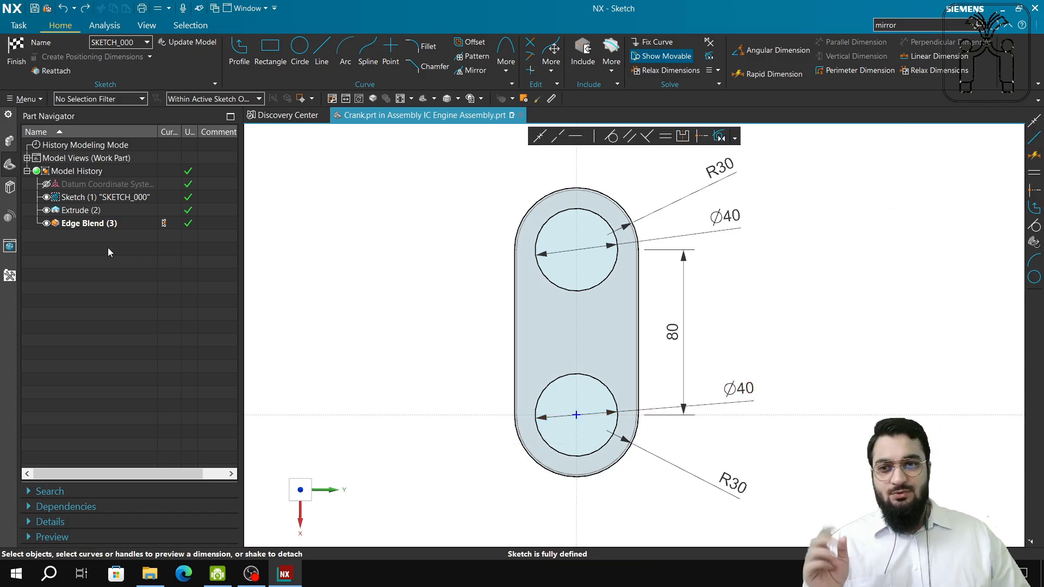
left_click(81, 211)
double_click(84, 210)
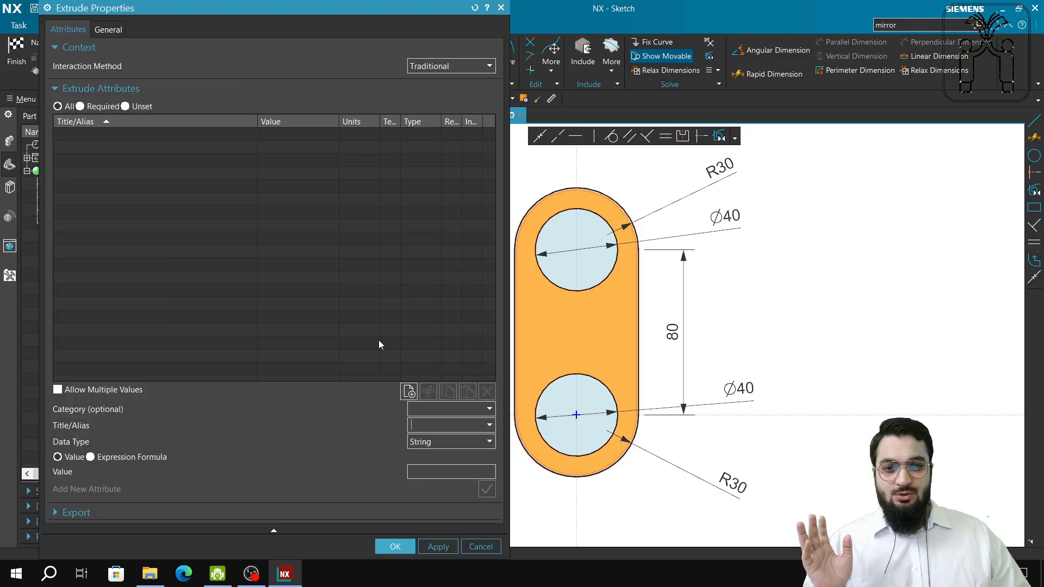
left_click(478, 545)
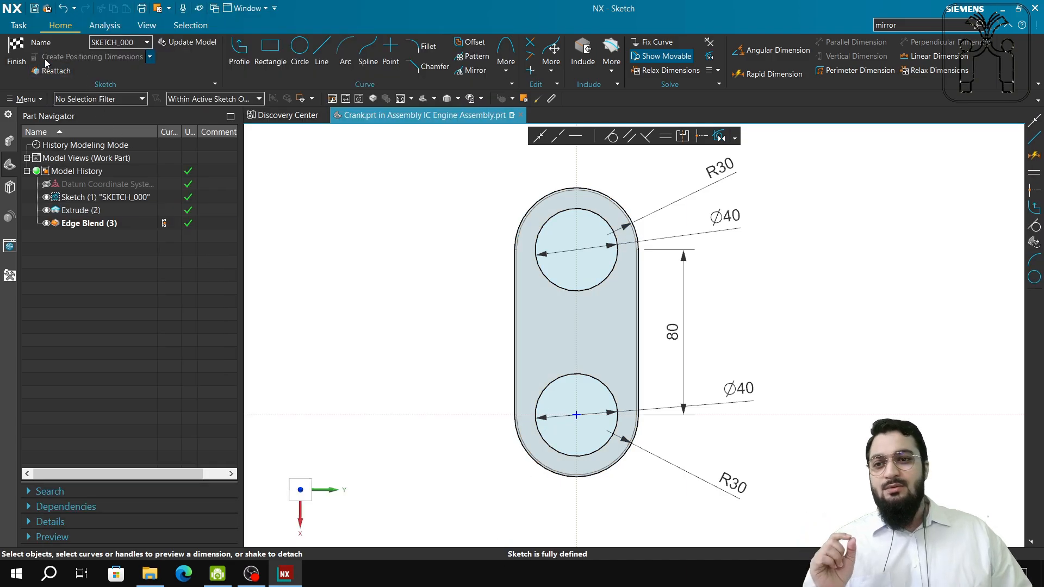
Step: Finish the sketch and review the Crank's Extrude limits, closing without changes
left_click(16, 52)
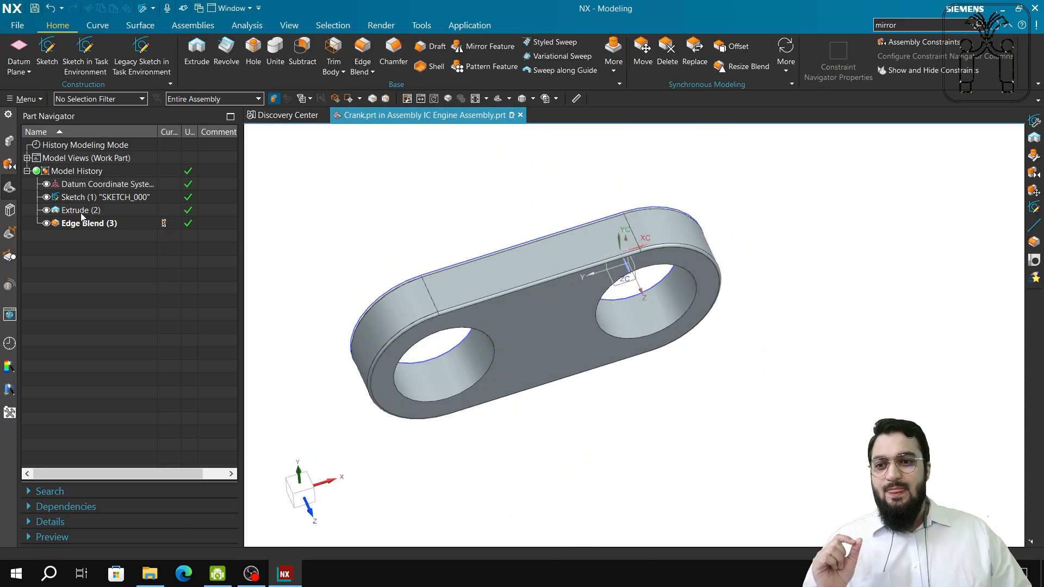
double_click(81, 211)
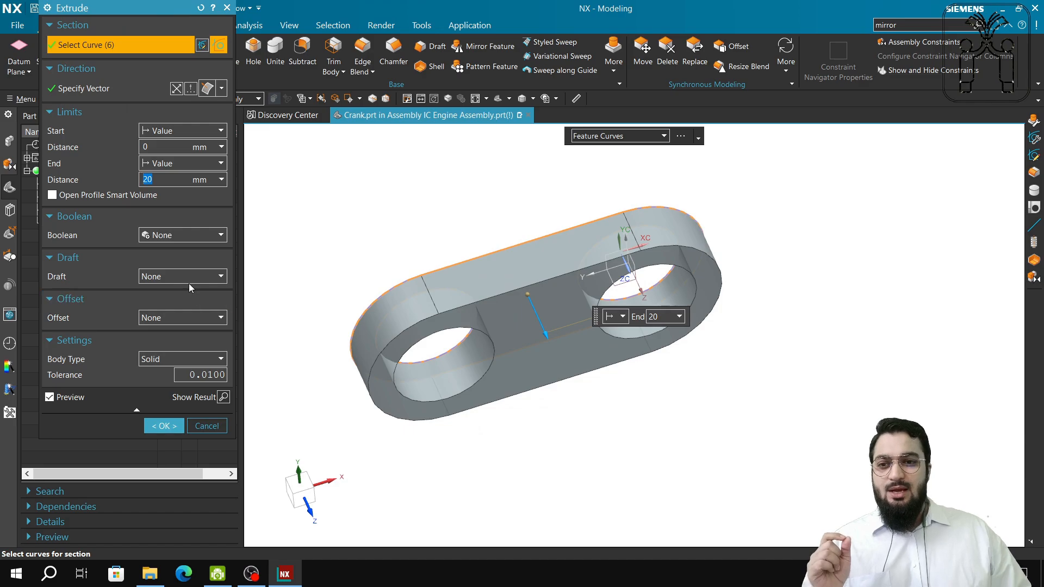
left_click(212, 429)
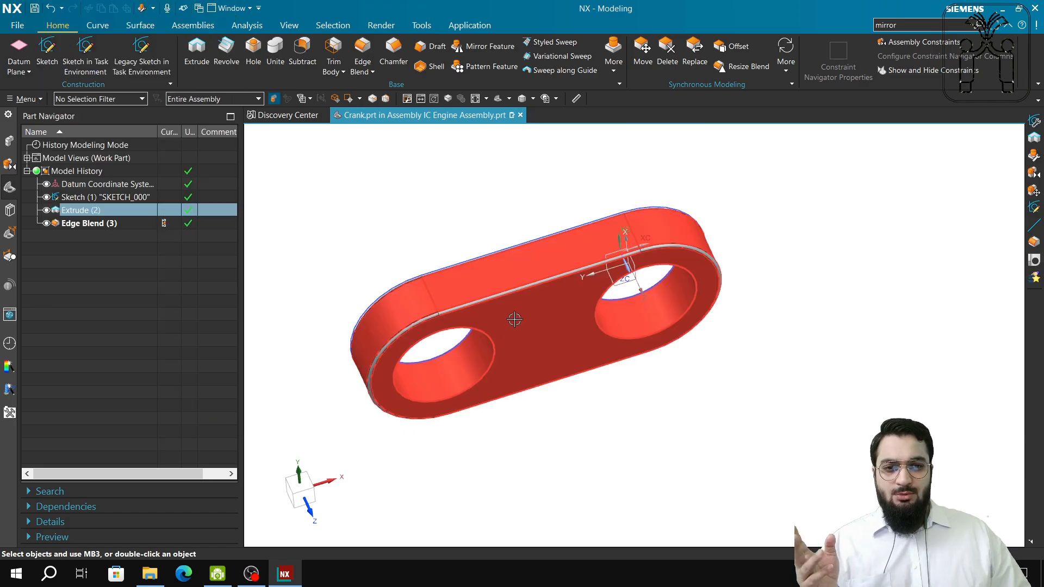
Step: Examine the two radius sets of the Crank's Edge Blend and close it without changes
double_click(99, 224)
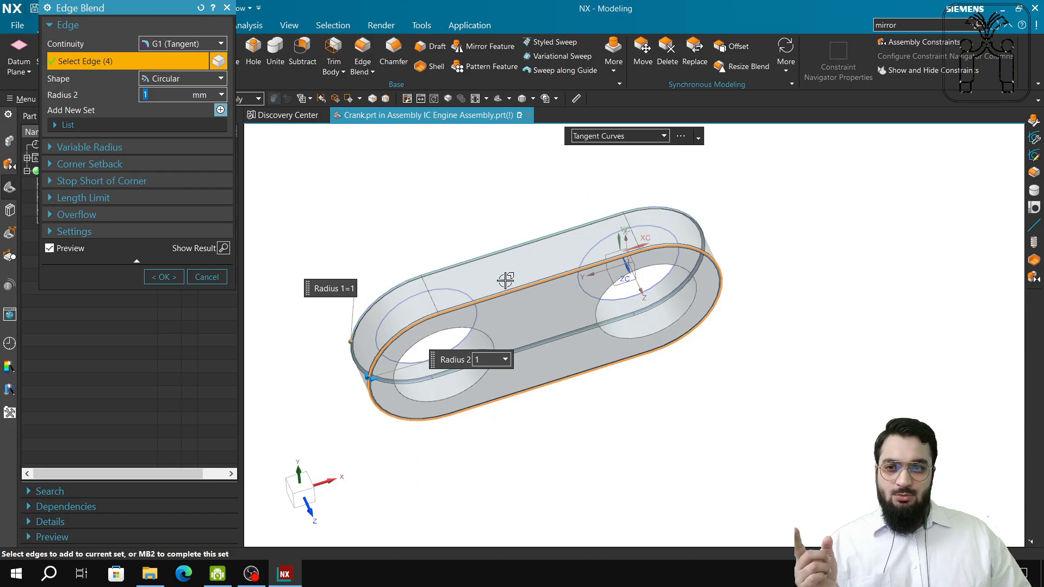
left_click(52, 129)
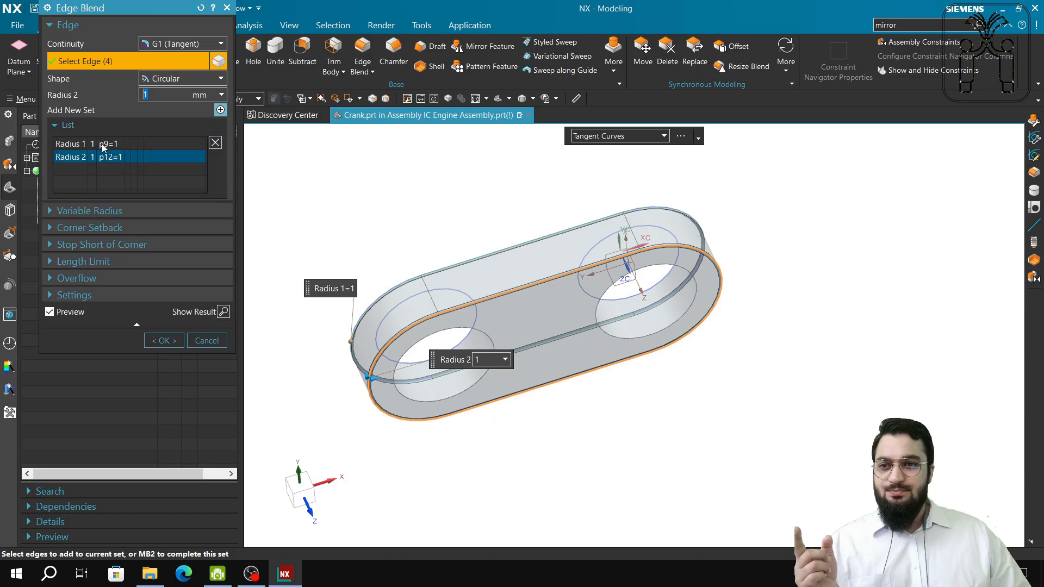
left_click(112, 143)
left_click(112, 158)
left_click(111, 143)
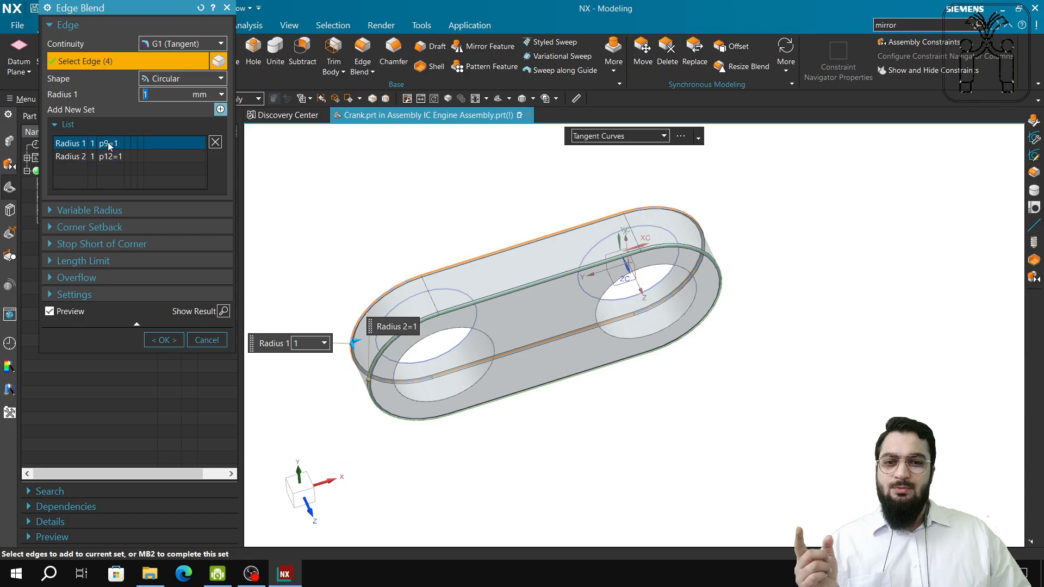
left_click(206, 339)
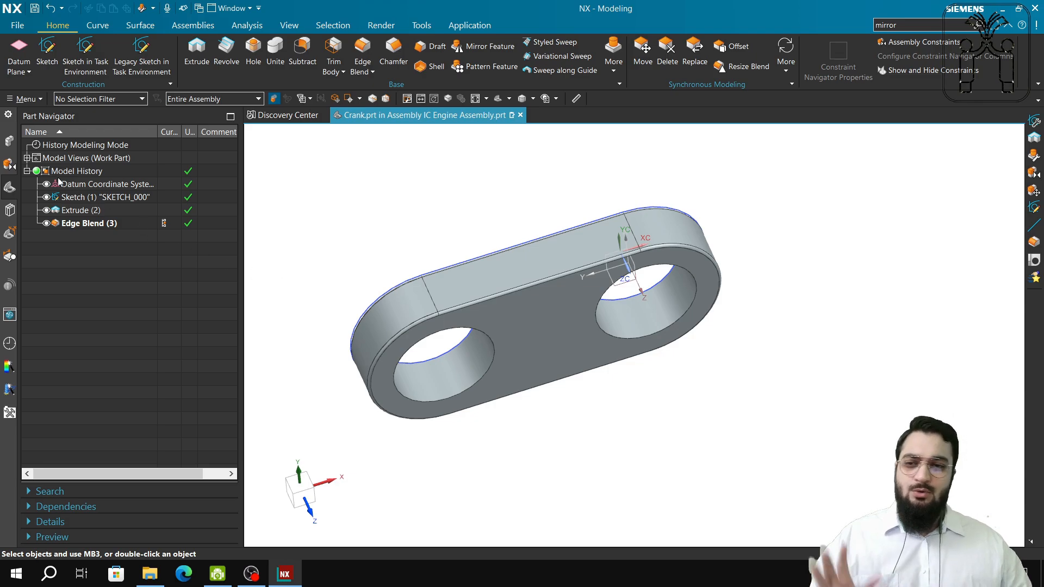
Step: Hide the Crank, display the Connecting Pin D40 components, and make Connecting Pin D40 the work part with its model history shown
left_click(9, 142)
left_click(46, 197)
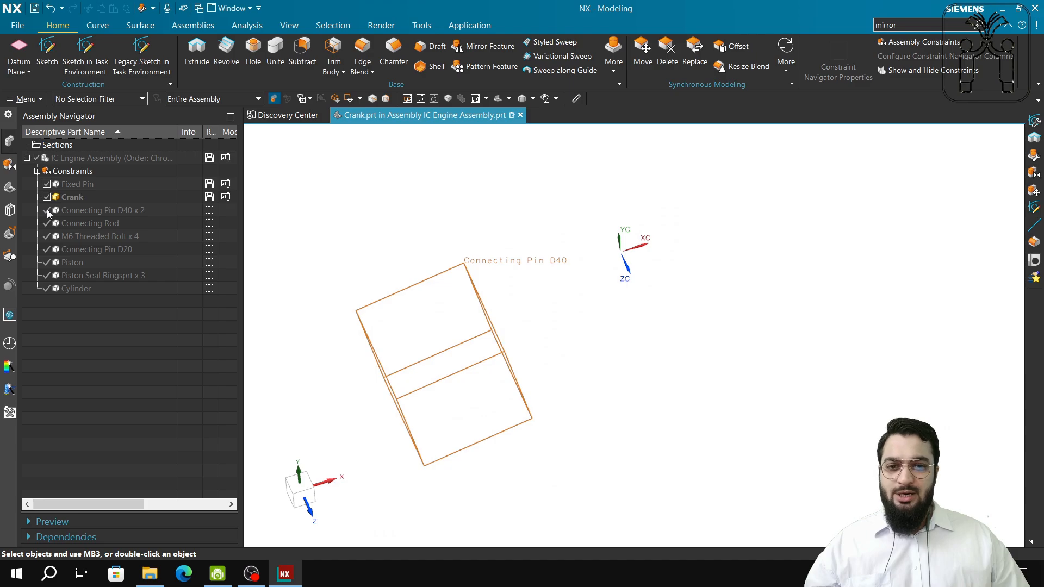
left_click(47, 210)
middle_click_drag(517, 344, 523, 335)
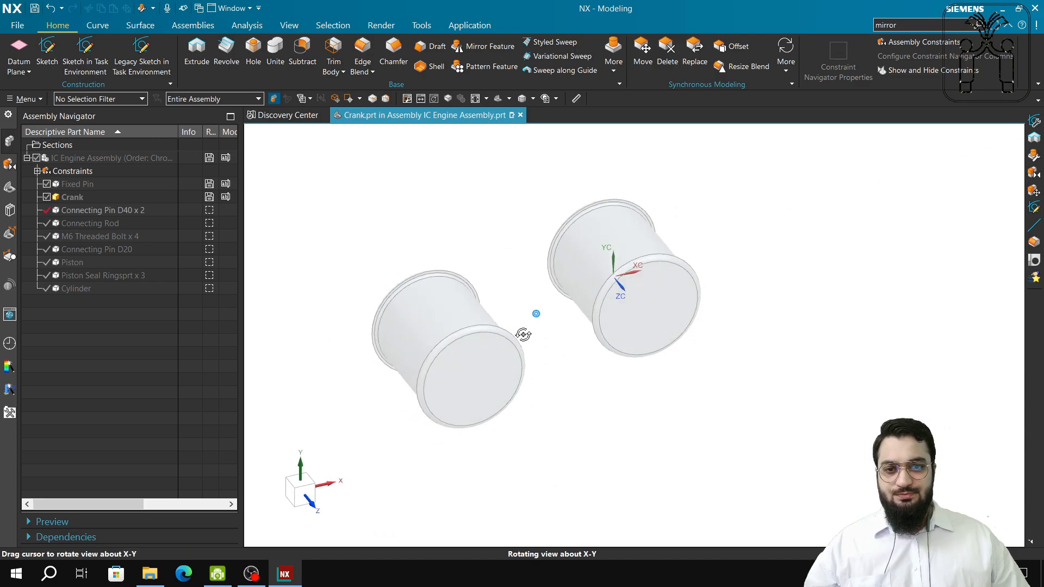
double_click(103, 210)
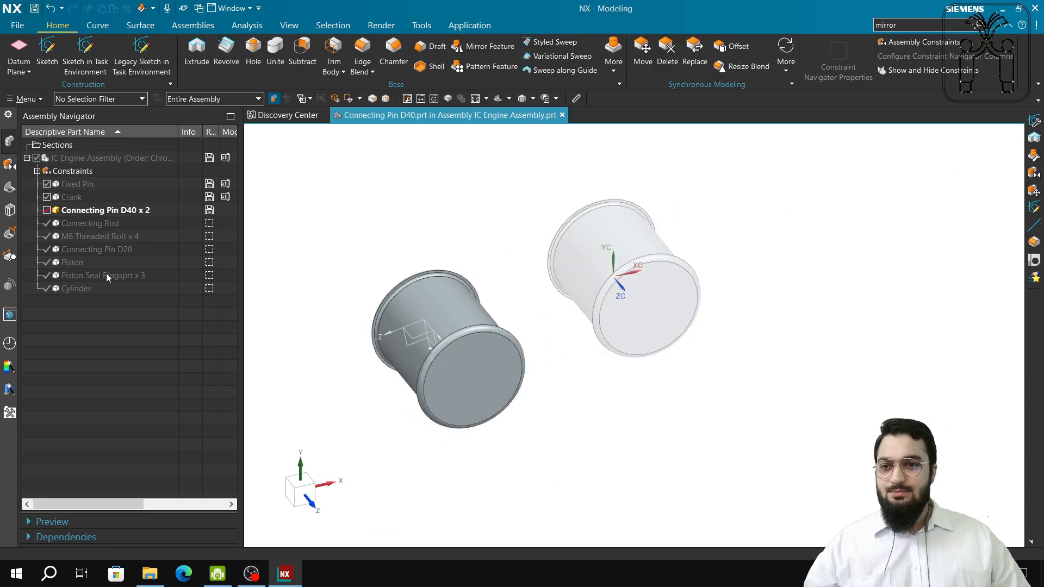
left_click(10, 190)
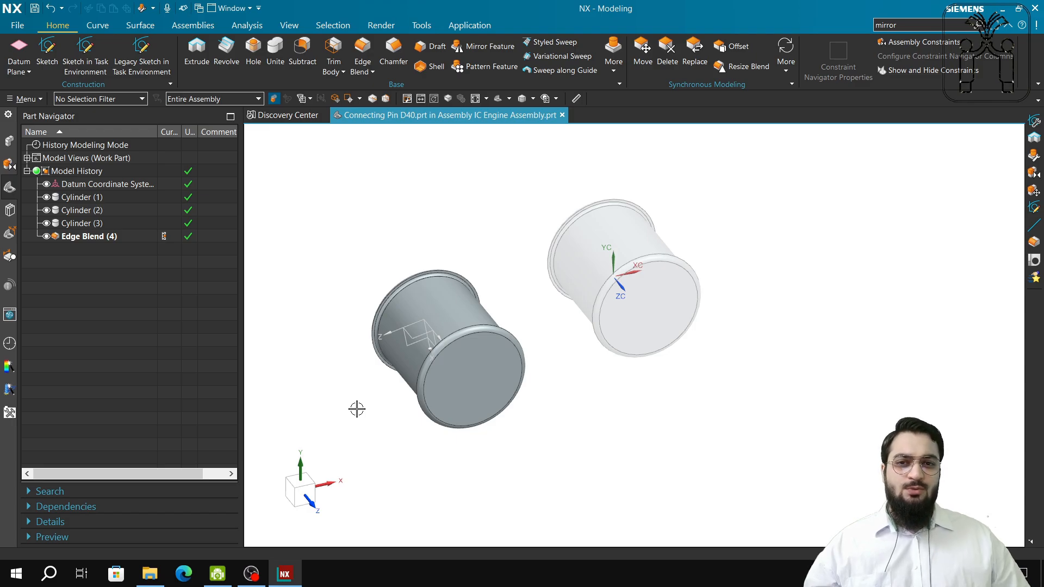
mouse_move(357, 409)
middle_mouse_down()
mouse_move(410, 408)
mouse_move(380, 413)
mouse_move(375, 401)
mouse_move(372, 419)
mouse_move(348, 400)
mouse_move(380, 397)
mouse_move(377, 405)
middle_mouse_up()
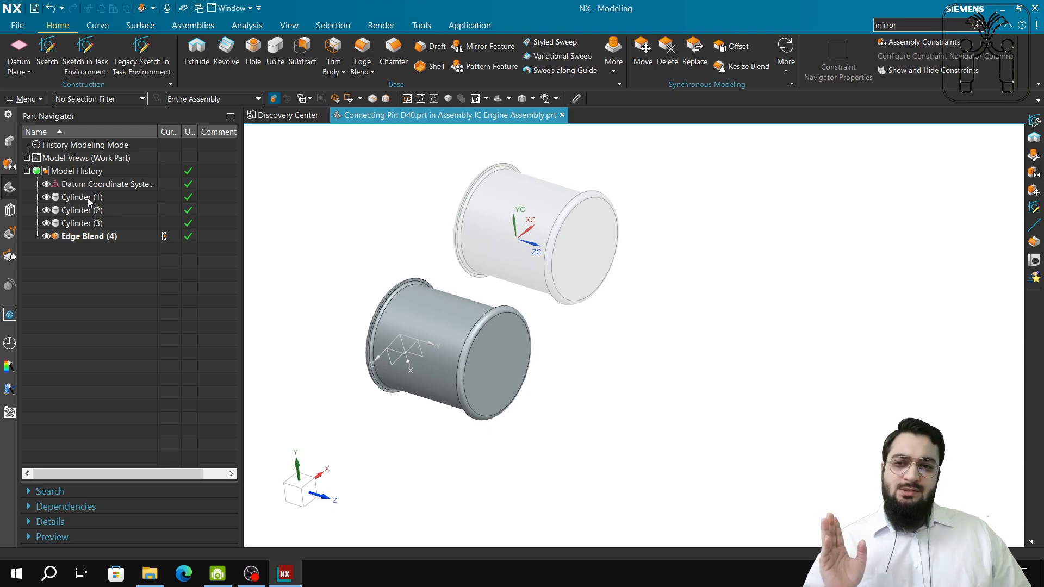
Step: Look at the Cylinder command's settings and Cylinder (1)'s axis, diameter and height, cancelling both without changes
left_click(614, 63)
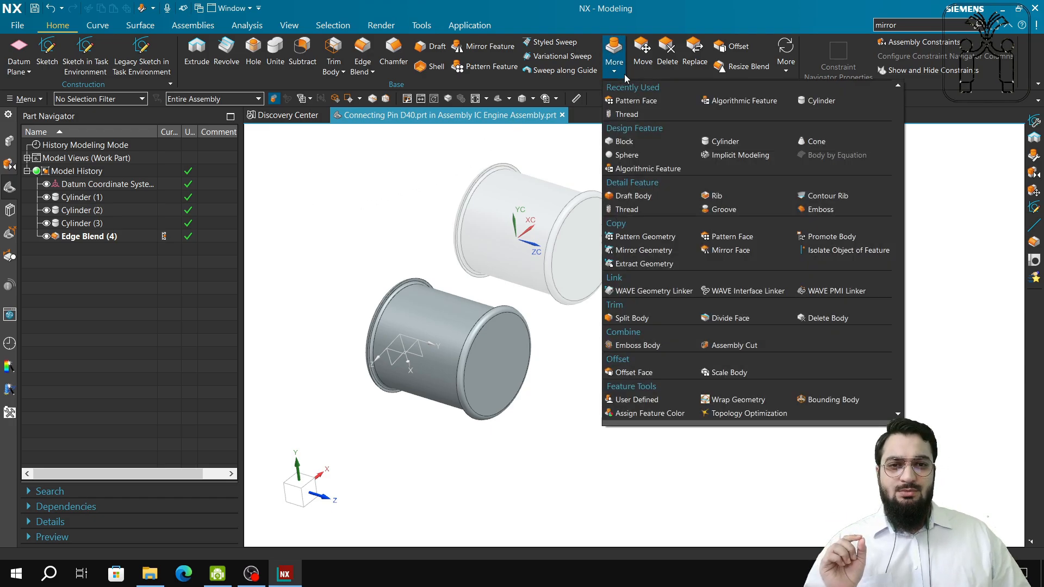
left_click(820, 101)
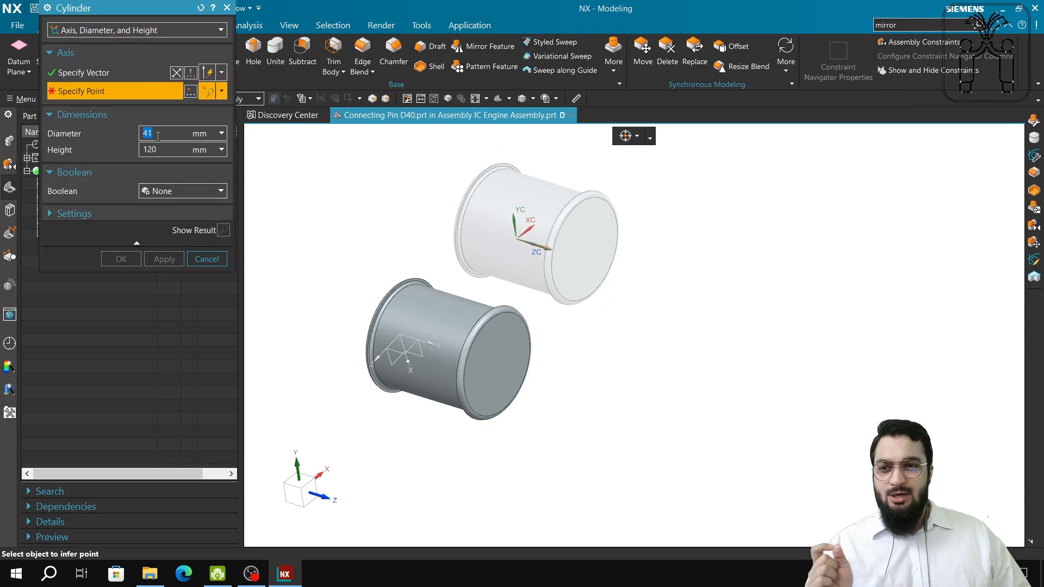
left_click(226, 8)
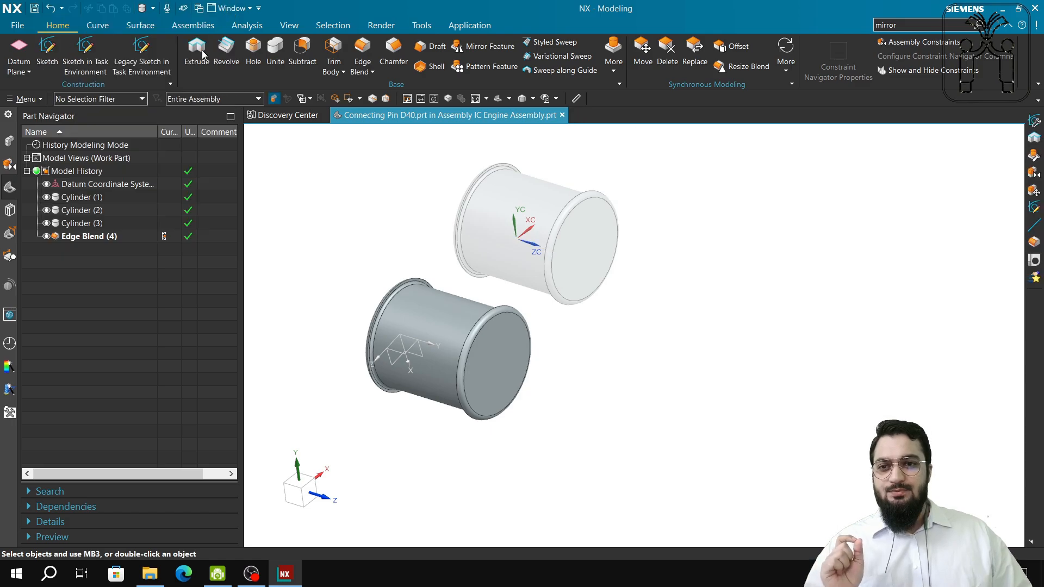
double_click(102, 200)
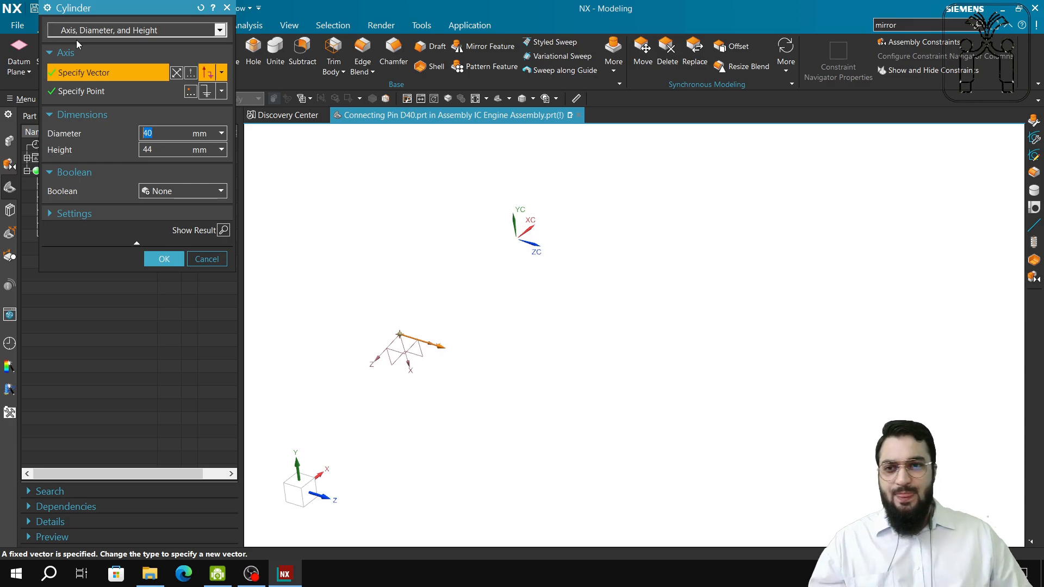
left_click(227, 8)
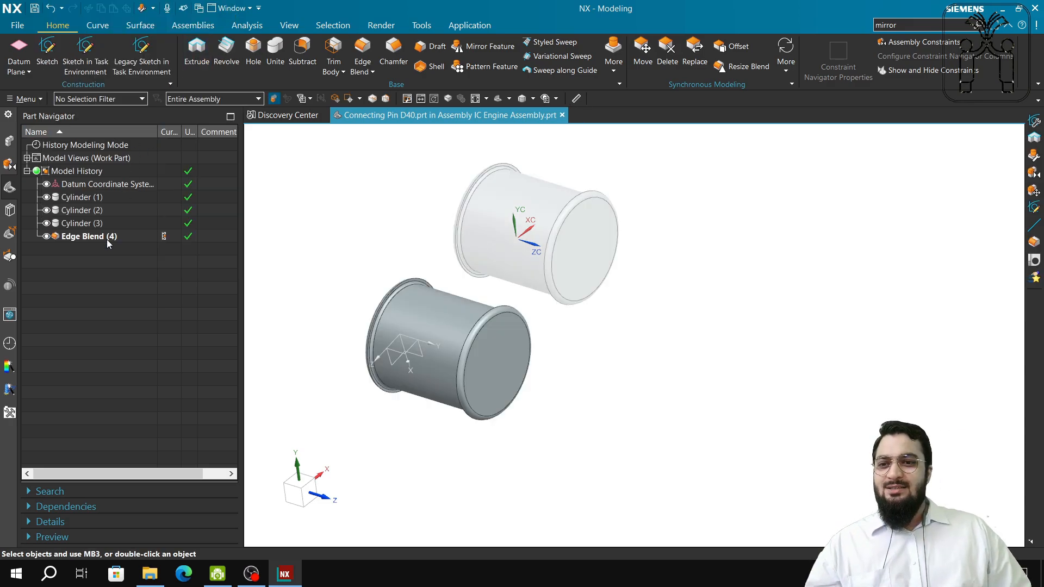
Step: Examine the blended flange edges at both ends of the Connecting Pin D40 up close
scroll(361, 348, "up", 10)
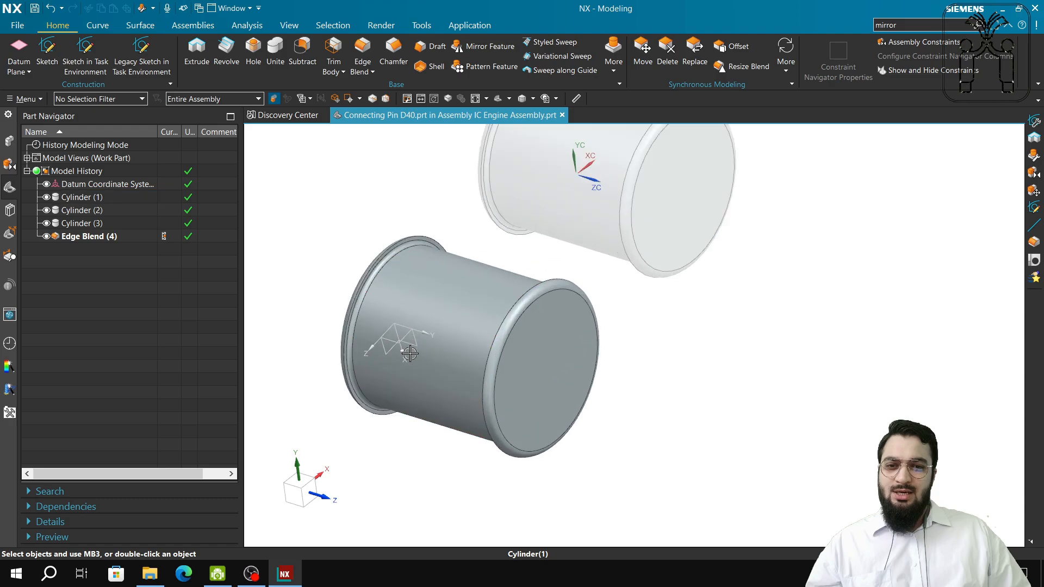
middle_click_drag(393, 359, 416, 356)
left_click(352, 325)
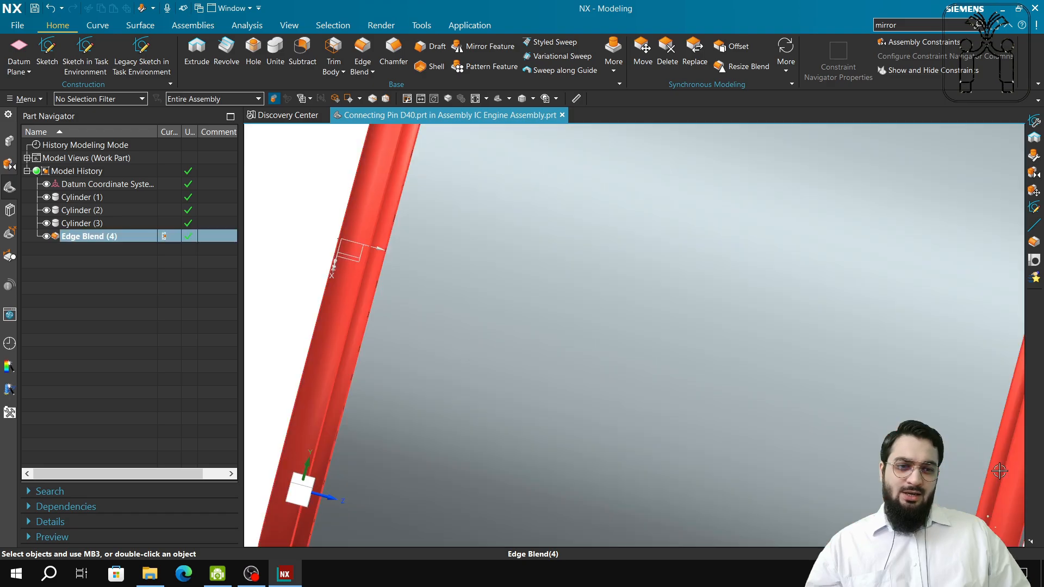
scroll(682, 446, "down", 3)
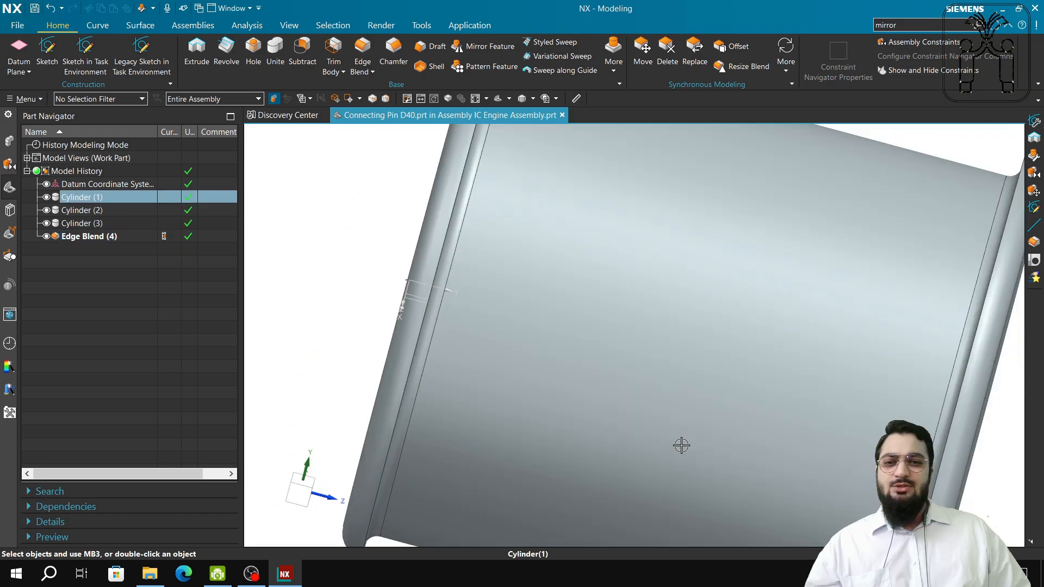
scroll(542, 291, "up", 5)
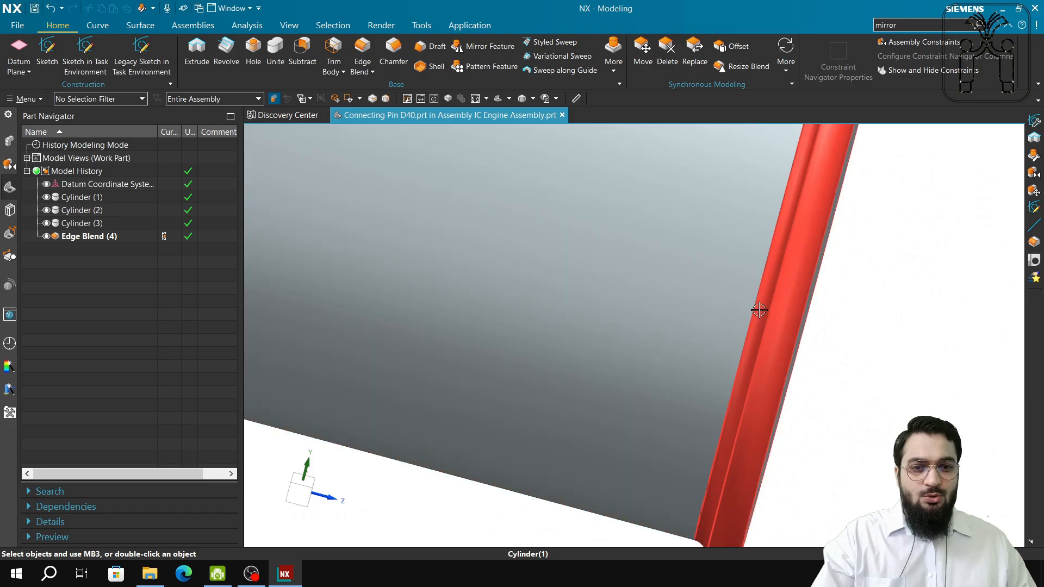
left_click(773, 316)
scroll(647, 309, "down", 5)
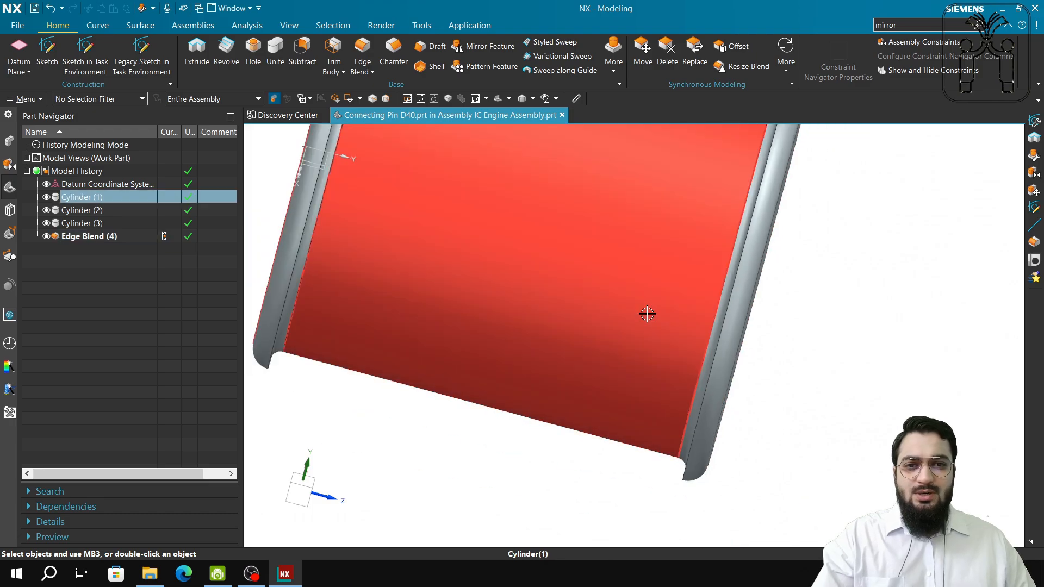
middle_click_drag(647, 310, 600, 398, "shift")
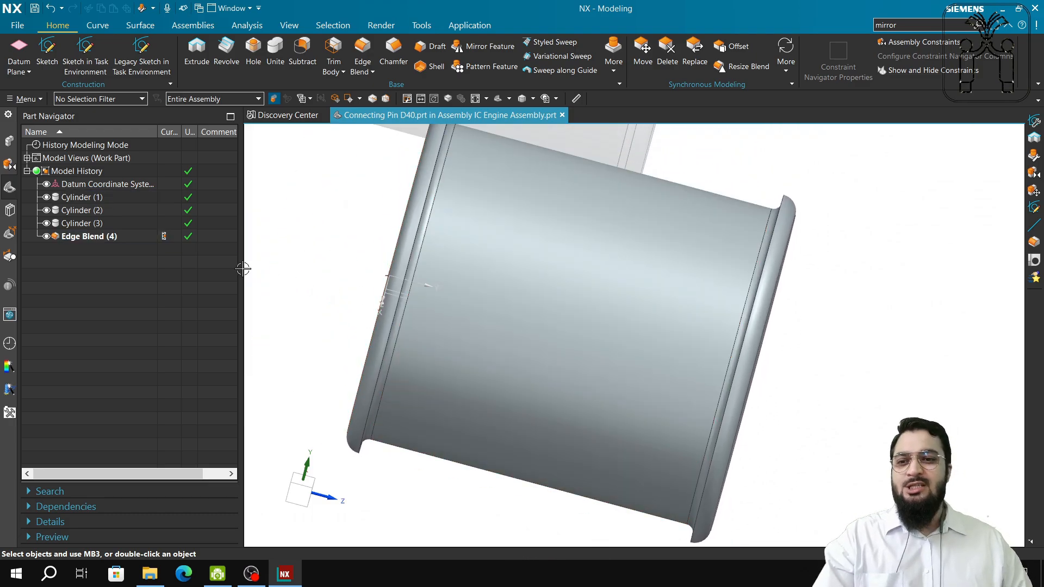
Step: Review the dimensions and Boolean settings of Cylinder (1) and Cylinder (2), cancelling each without changes
left_click(87, 198)
double_click(87, 197)
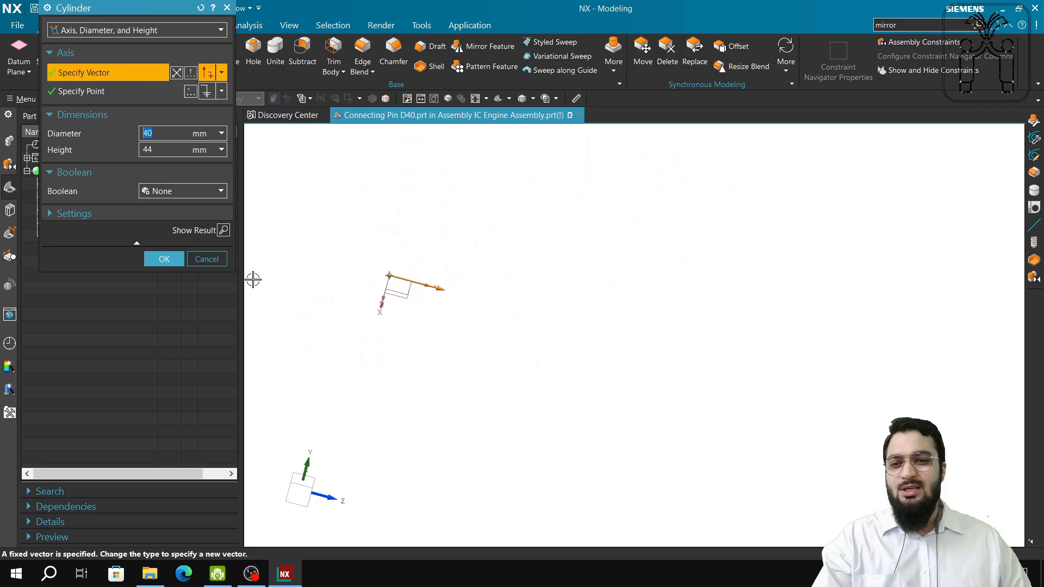
left_click(213, 254)
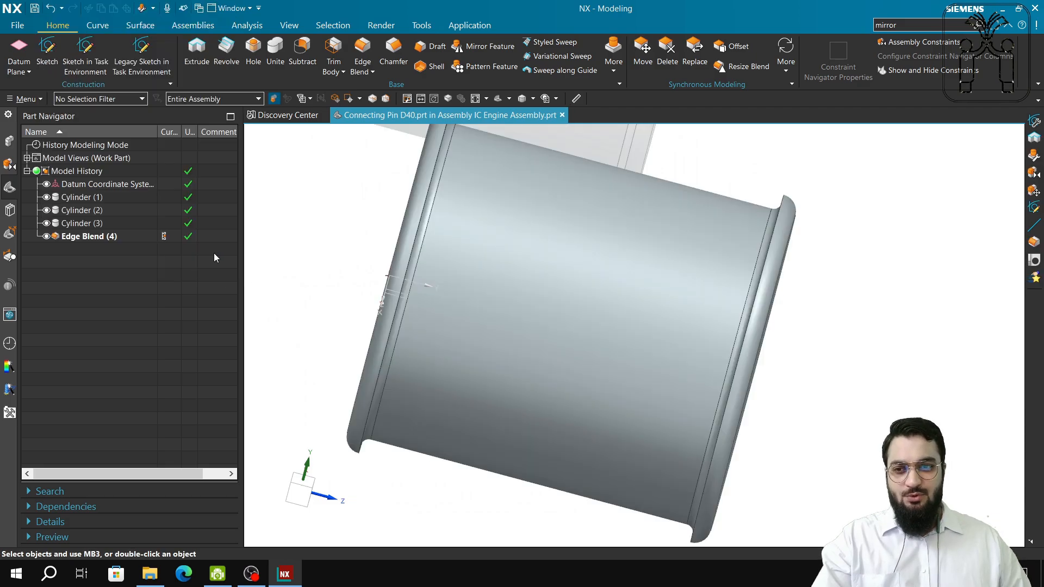
double_click(102, 211)
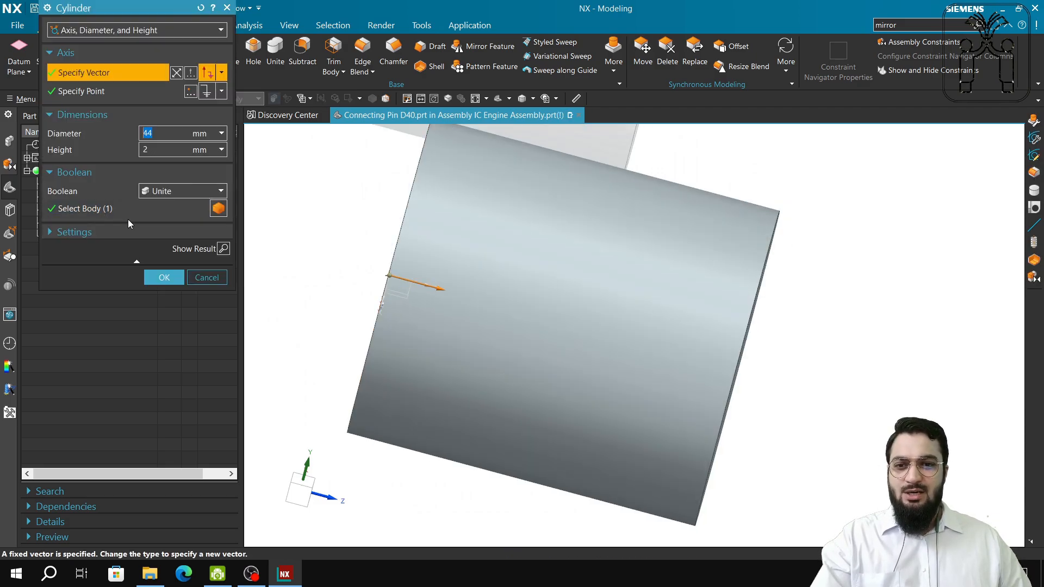
left_click(208, 277)
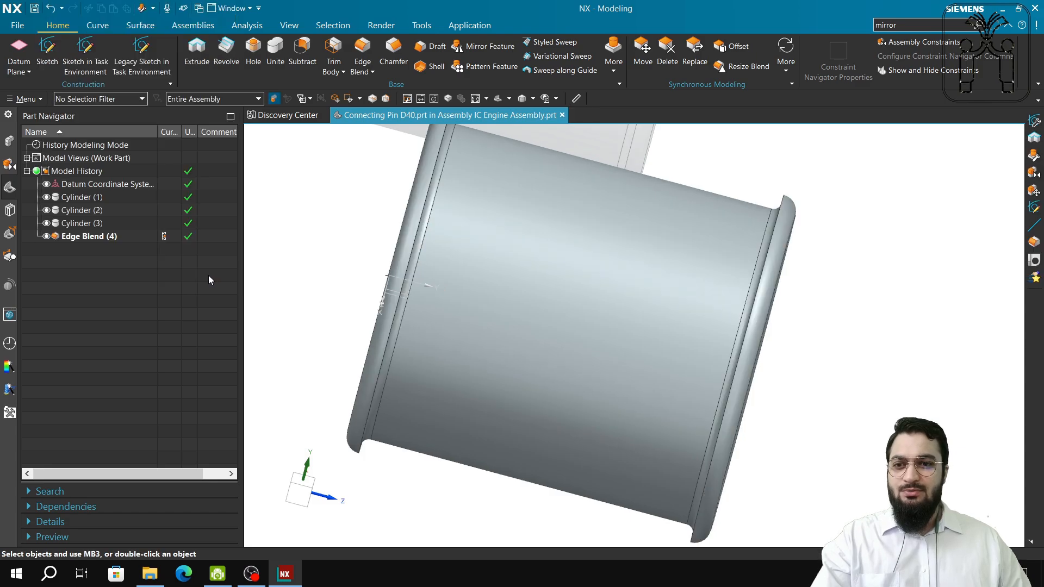
Step: Suppress Edge Blend (4) and highlight Cylinder (2) to identify the end flange it forms
right_click(87, 238)
left_click(113, 298)
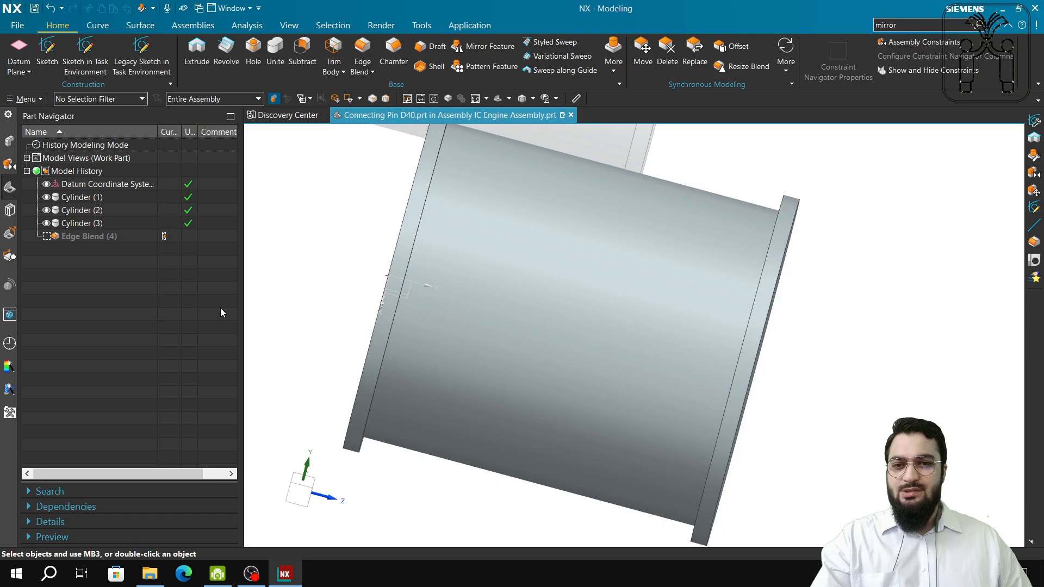
left_click(86, 210)
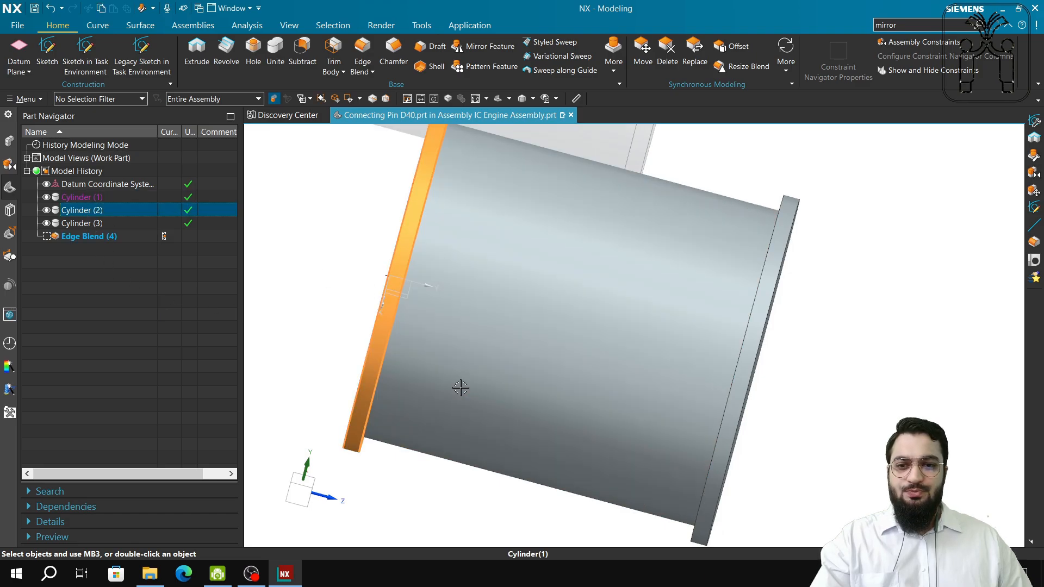
mouse_move(462, 387)
middle_mouse_down()
mouse_move(483, 387)
mouse_move(473, 397)
middle_mouse_up()
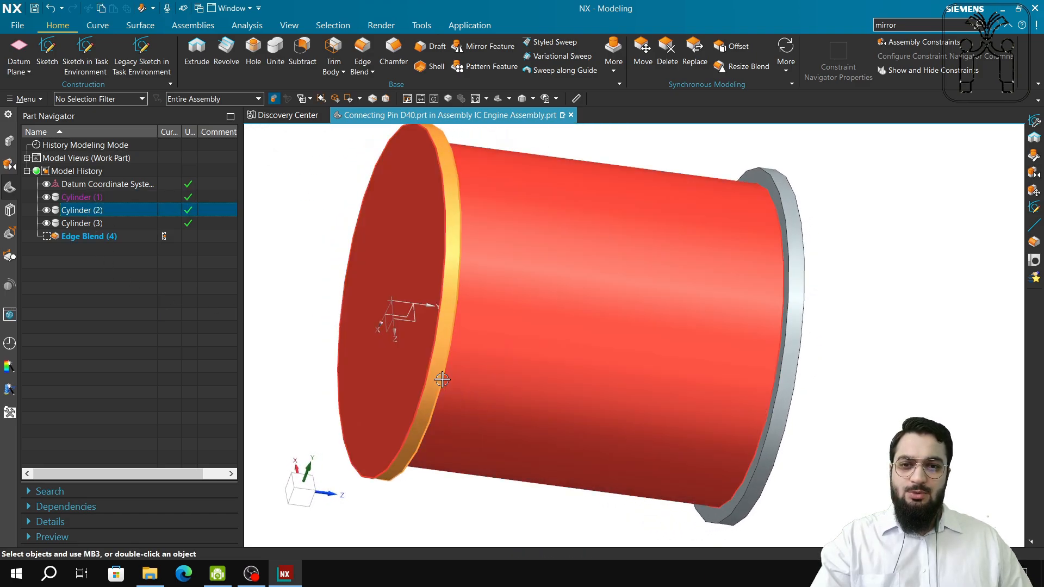
Step: Recheck Cylinder (2)'s parameters without changing them, and highlight Cylinder (3) to identify the opposite flange
double_click(116, 216)
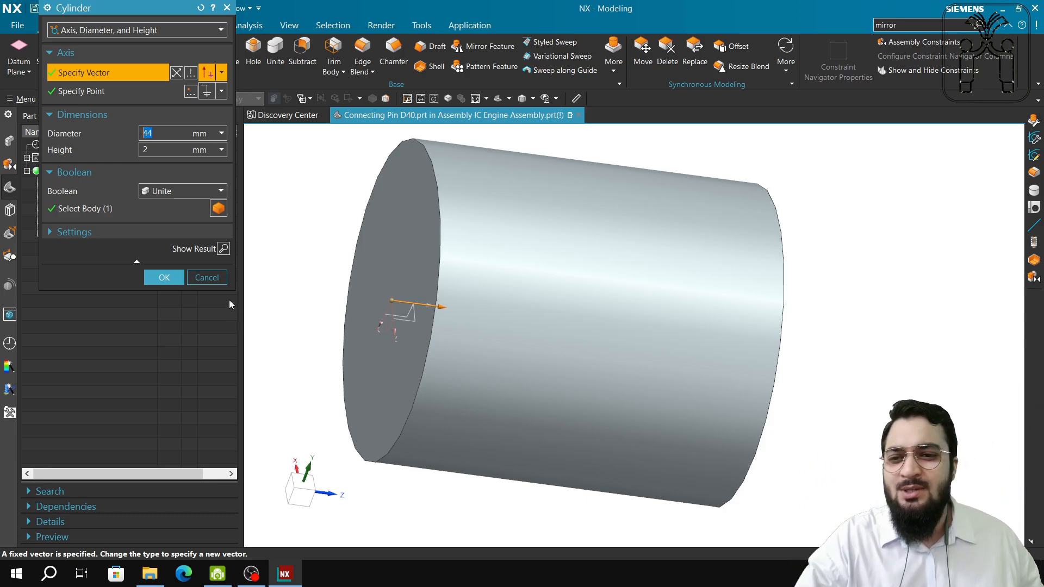
left_click(215, 277)
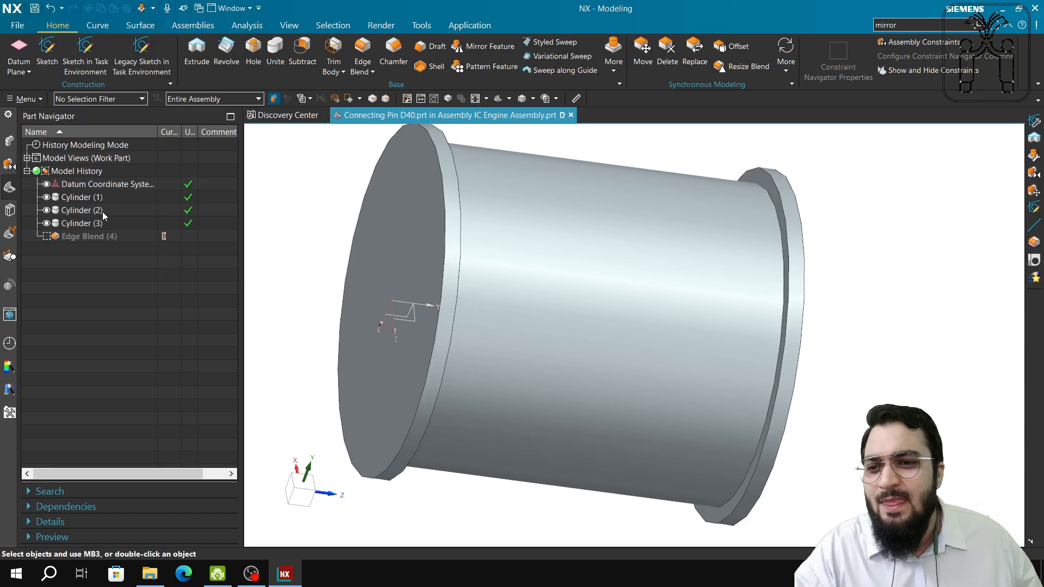
left_click(93, 224)
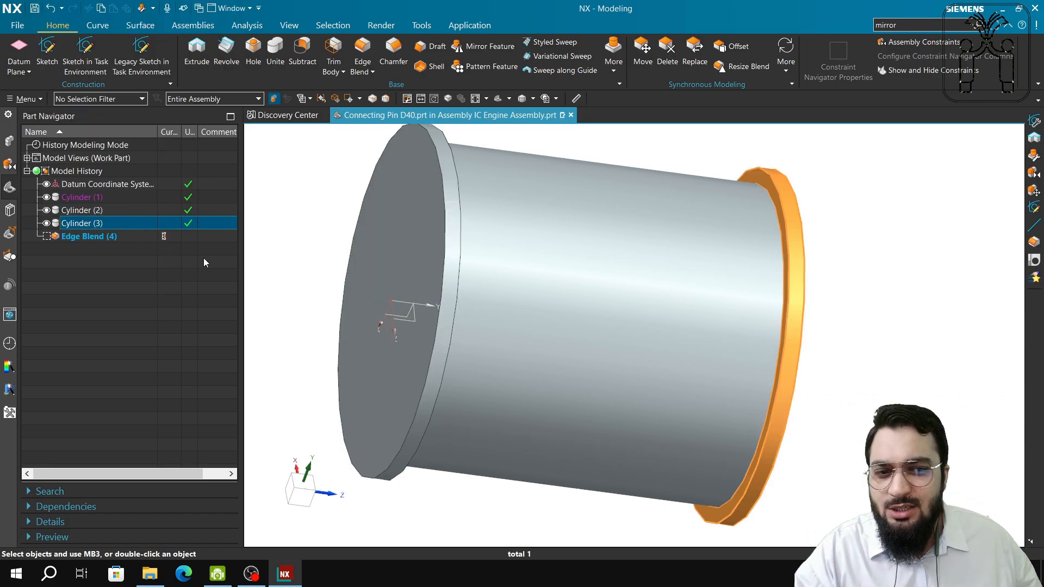
Step: Unsuppress Edge Blend (4) on the Connecting Pin D40
right_click(111, 239)
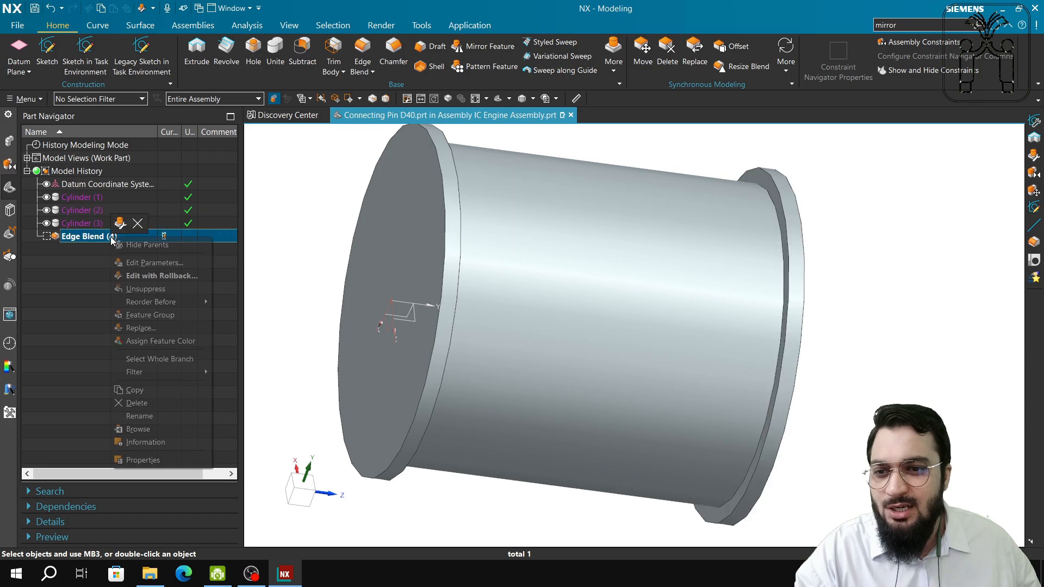
left_click(150, 290)
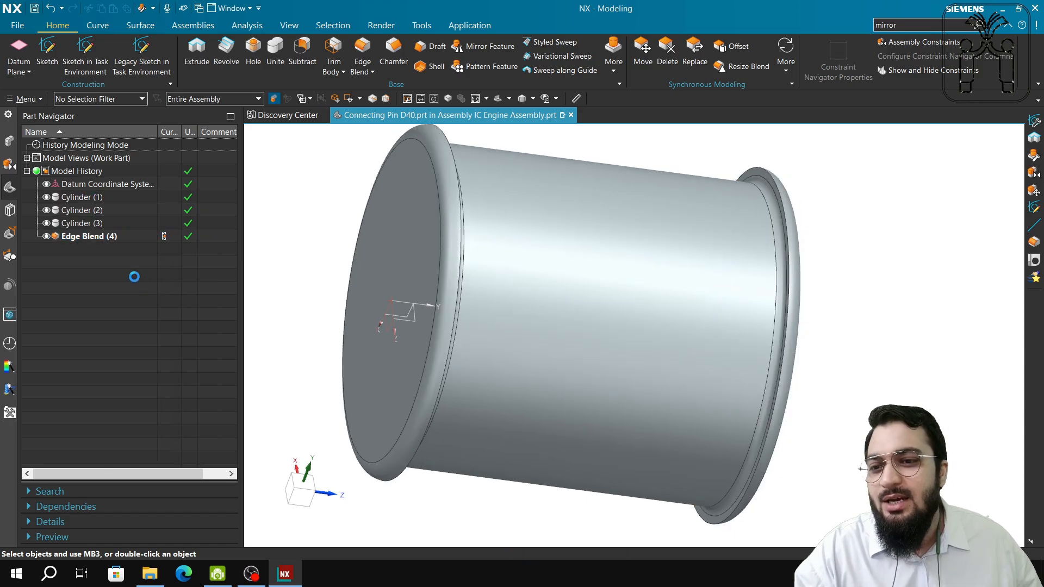
Step: Examine the radius sets of Edge Blend (4), try Radius 1 at 0.5 mm, and cancel the edit
double_click(120, 241)
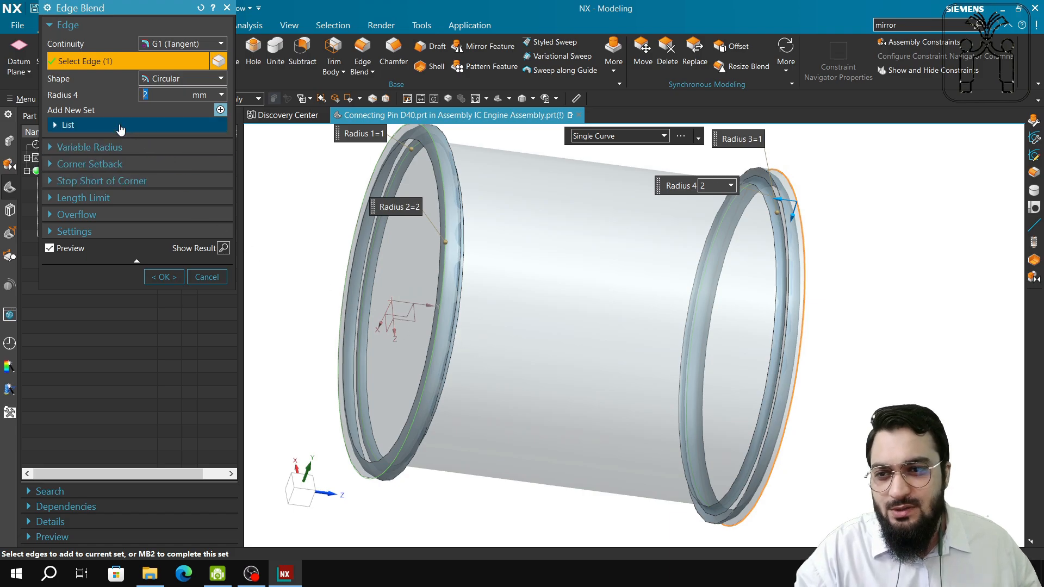
left_click(66, 125)
middle_click_drag(564, 360, 540, 361)
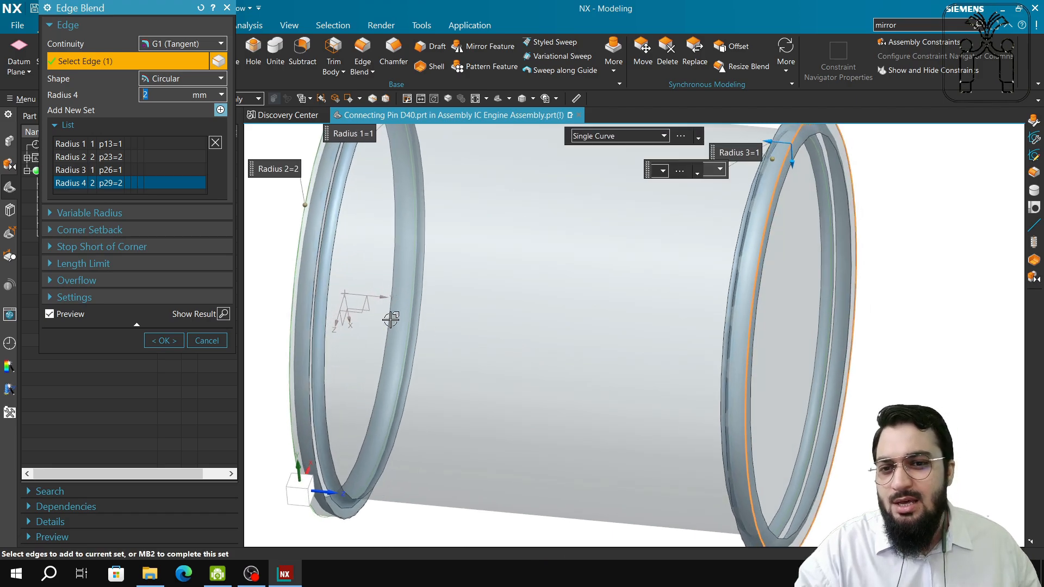
middle_click_drag(487, 301, 428, 336)
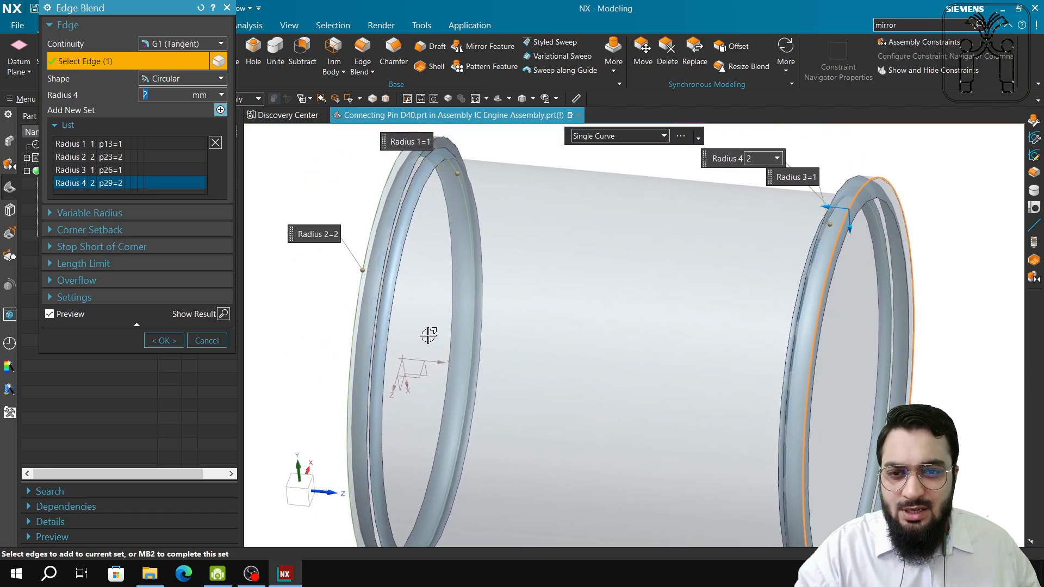
left_click(121, 149)
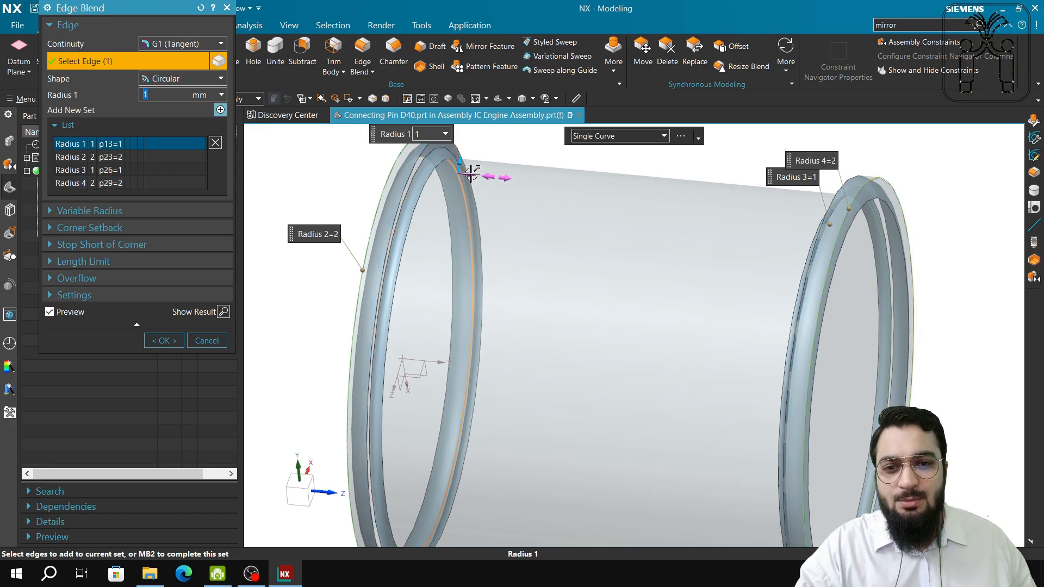
mouse_move(468, 174)
left_mouse_down()
mouse_move(519, 172)
mouse_move(462, 178)
left_mouse_up()
left_click(111, 159)
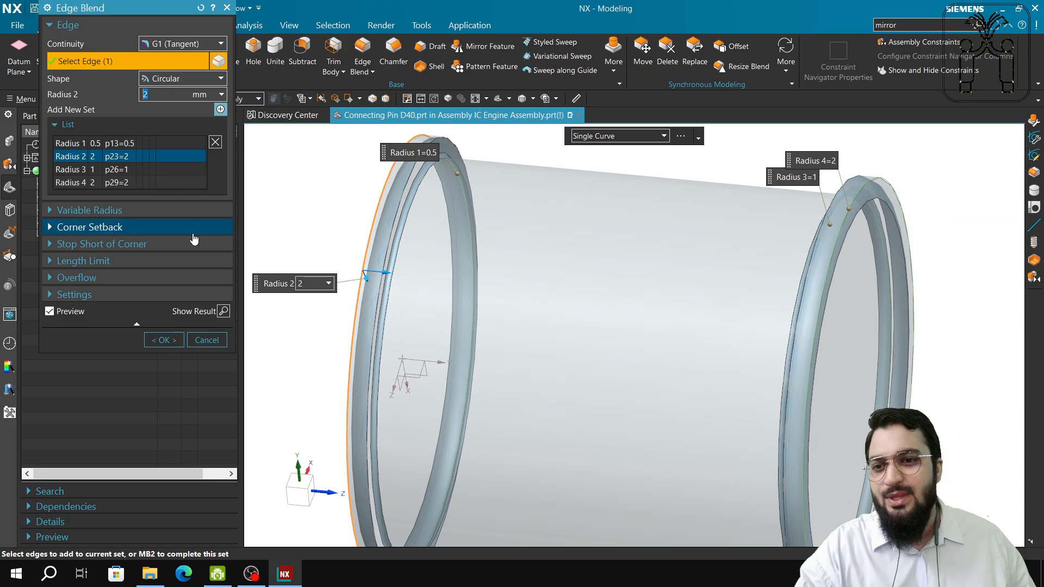
left_click(190, 343)
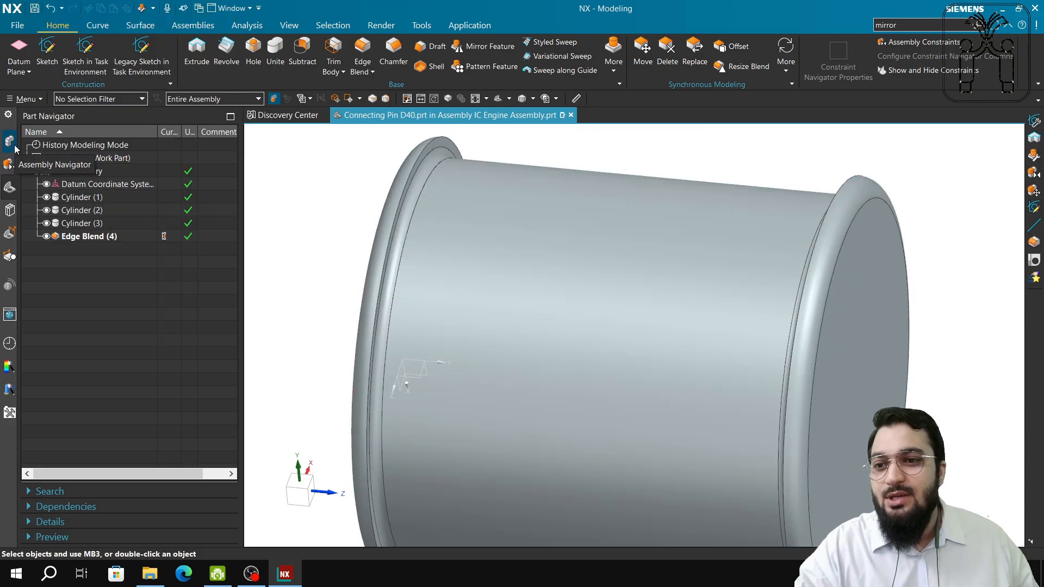
Step: Hide the Connecting Pin D40, show the Connecting Rod, and make it the work part with its model history listed
left_click(12, 158)
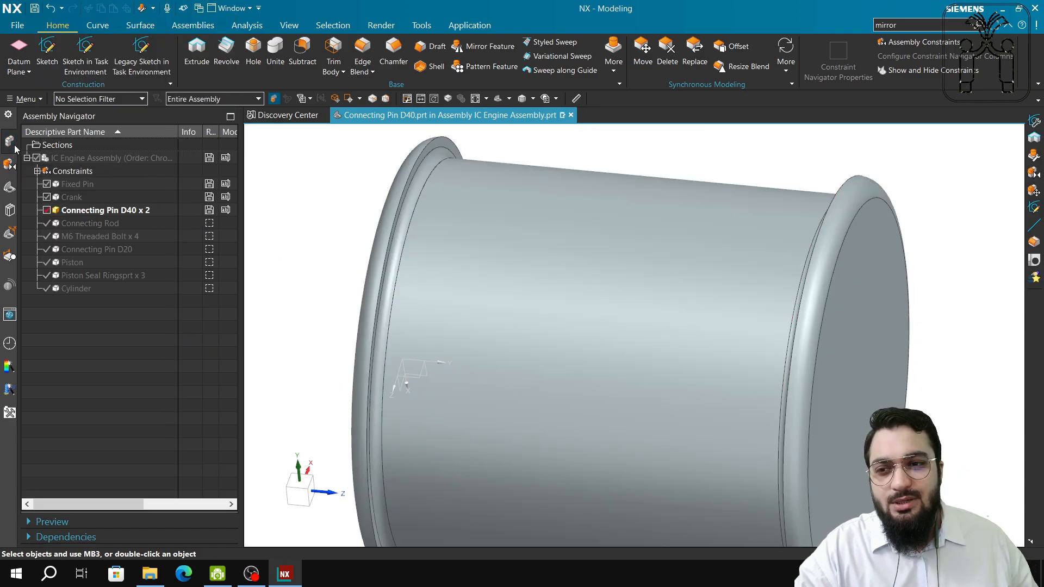
left_click(47, 211)
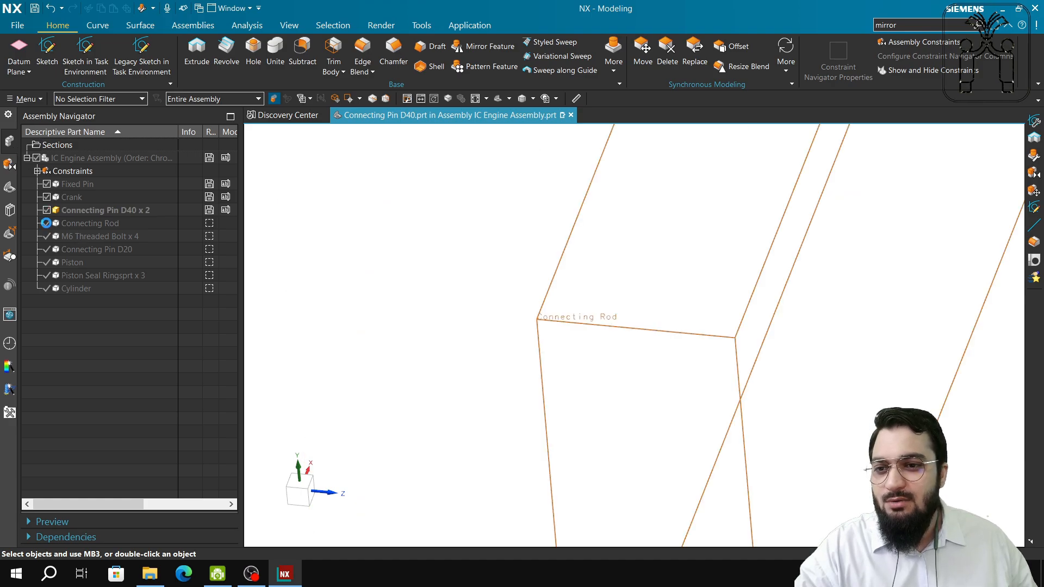
left_click(47, 223)
double_click(89, 223)
left_click(10, 188)
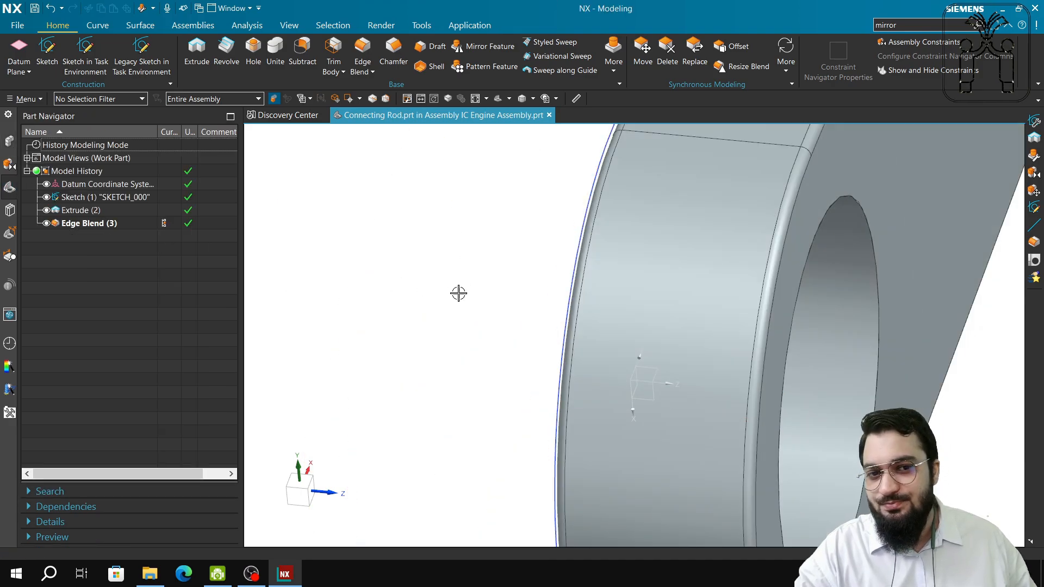
scroll(466, 287, "down", 3)
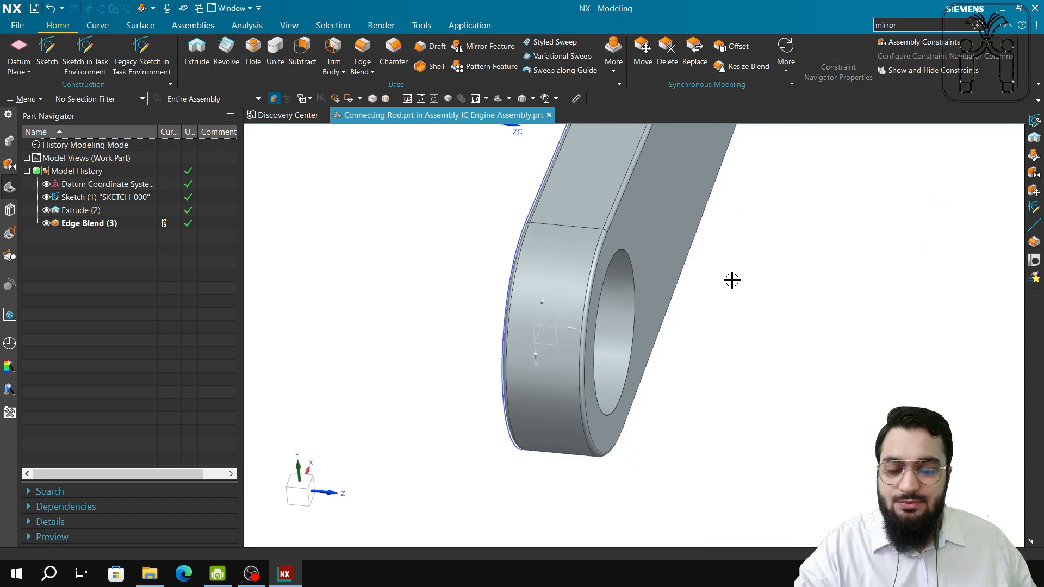
middle_click_drag(732, 280, 680, 418, "shift")
scroll(661, 348, "down", 4)
middle_click_drag(780, 269, 681, 349, "shift")
scroll(631, 296, "down", 2)
middle_click_drag(672, 293, 698, 363, "shift")
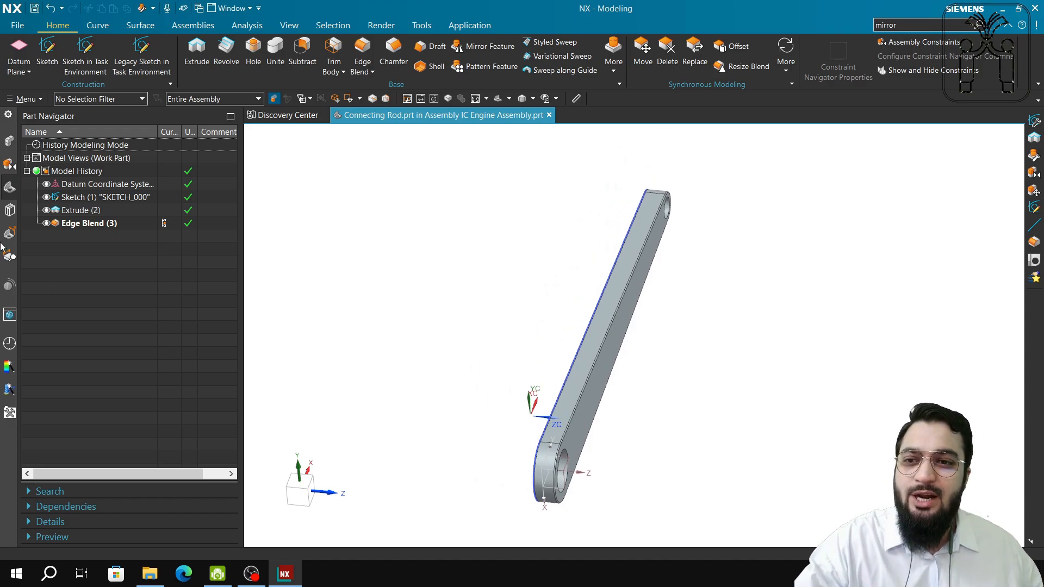
Step: Open SKETCH_000 of the Connecting Rod and examine its tapered outline and the distance between the two end holes
left_click(10, 142)
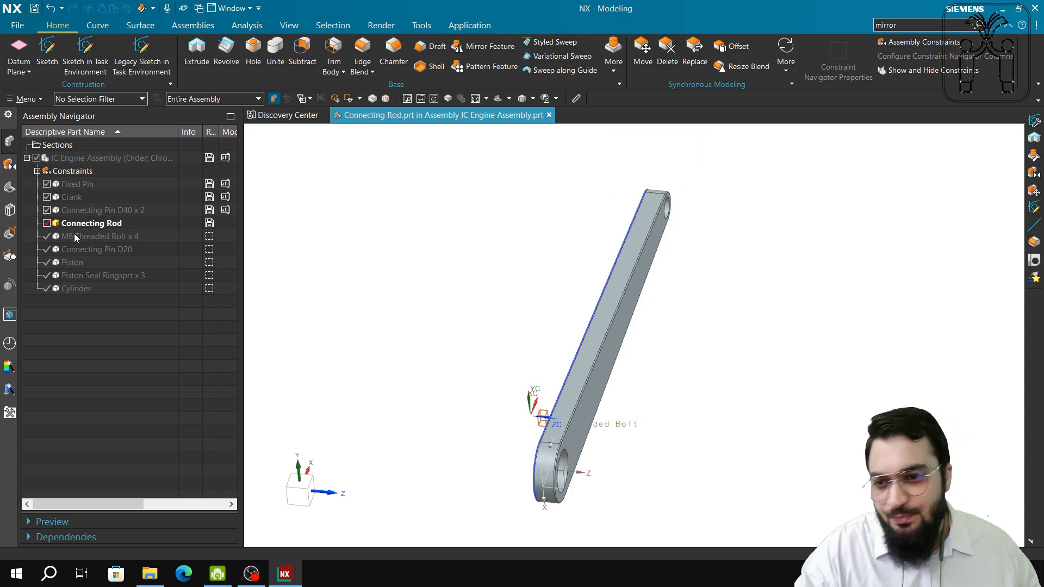
left_click(9, 187)
middle_click_drag(487, 464, 487, 454)
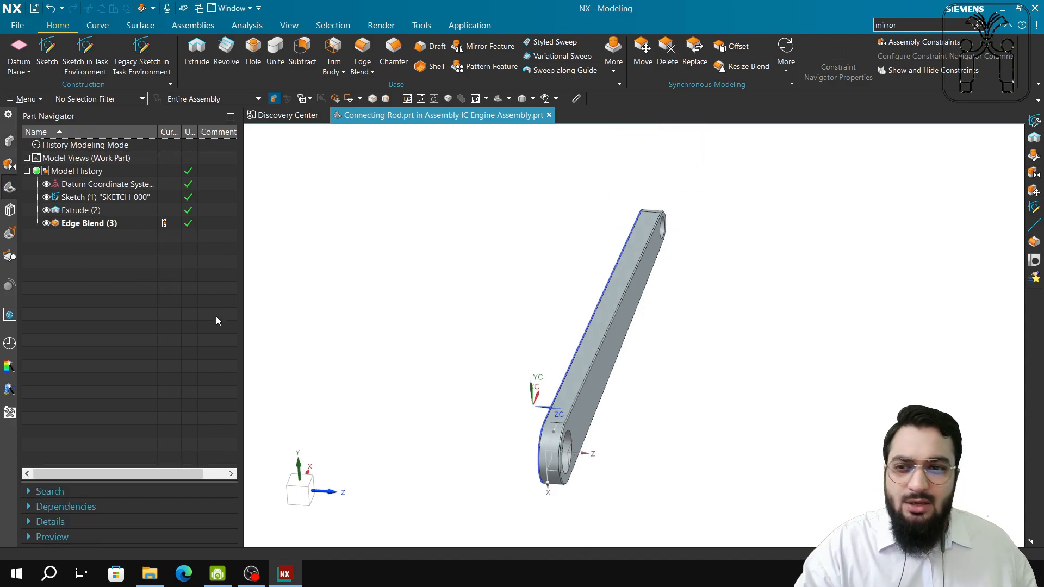
double_click(100, 197)
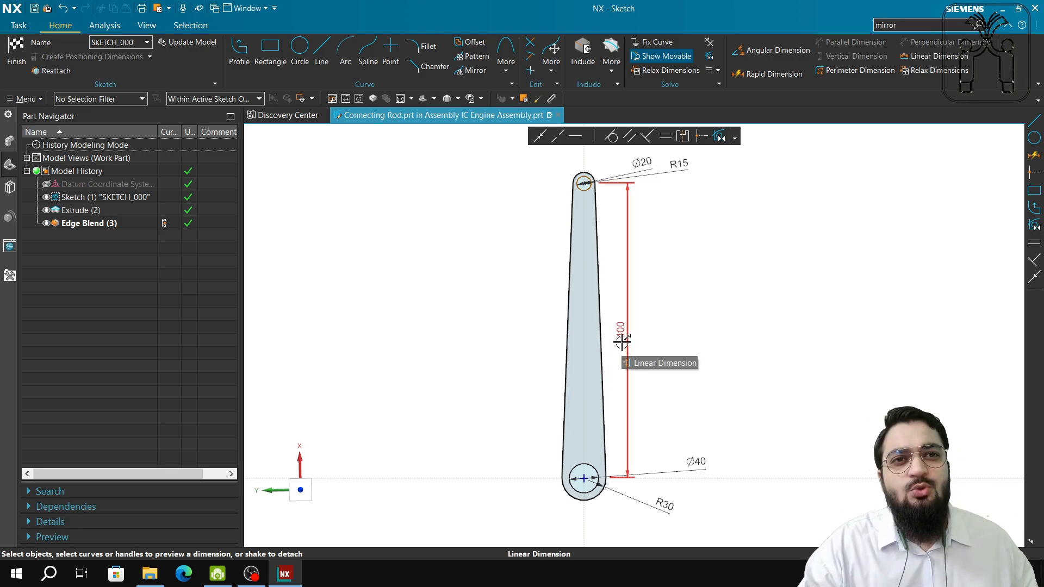
left_click(622, 346)
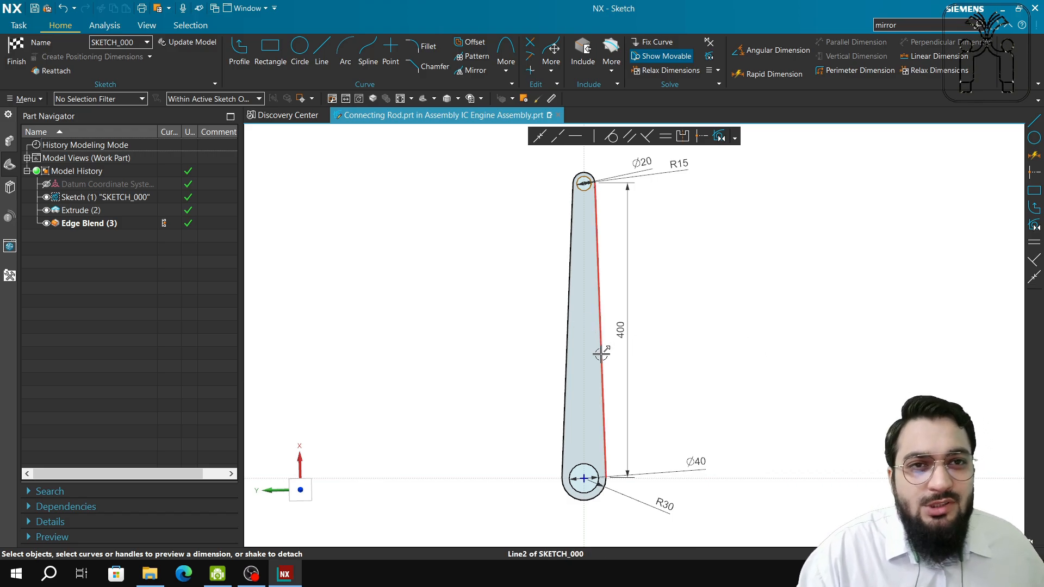
scroll(620, 331, "up", 2)
scroll(620, 331, "down", 5)
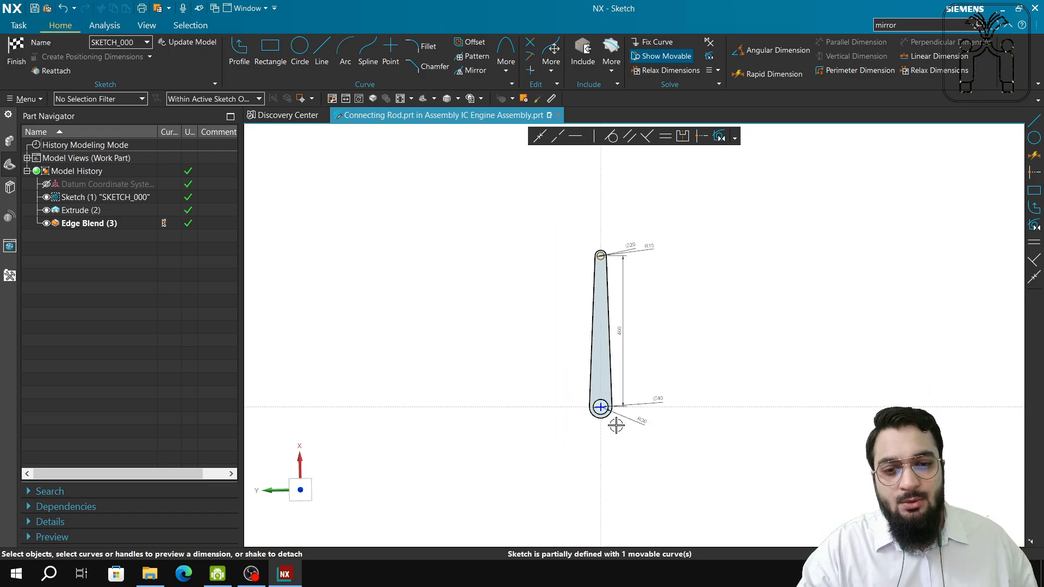
scroll(616, 426, "up", 6)
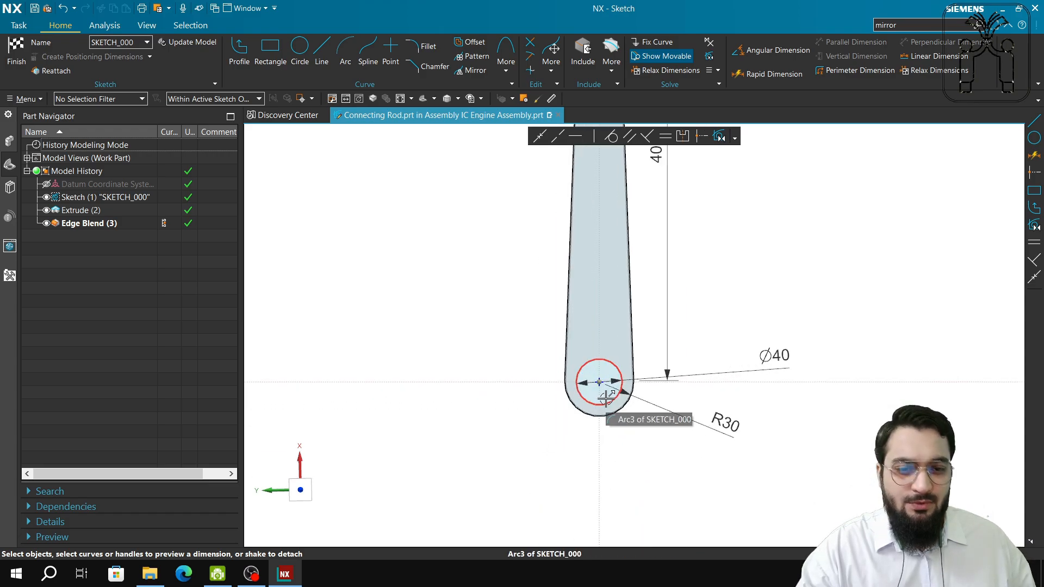
Step: Review the sketch's dimension list without changes, and examine the hole diameters and outer radii at both rod ends
double_click(139, 200)
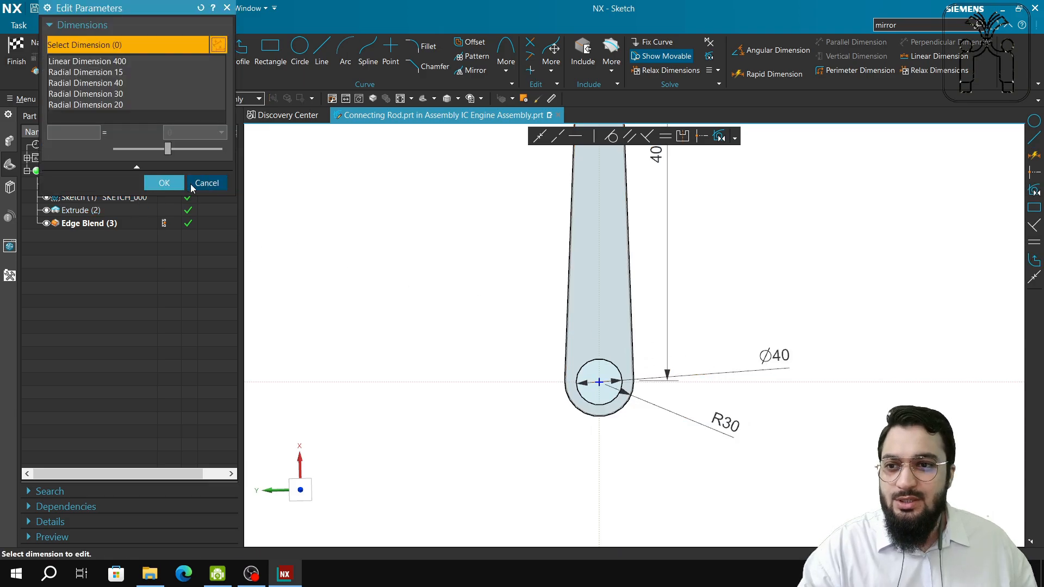
left_click(155, 183)
middle_click_drag(720, 406, 689, 462, "shift")
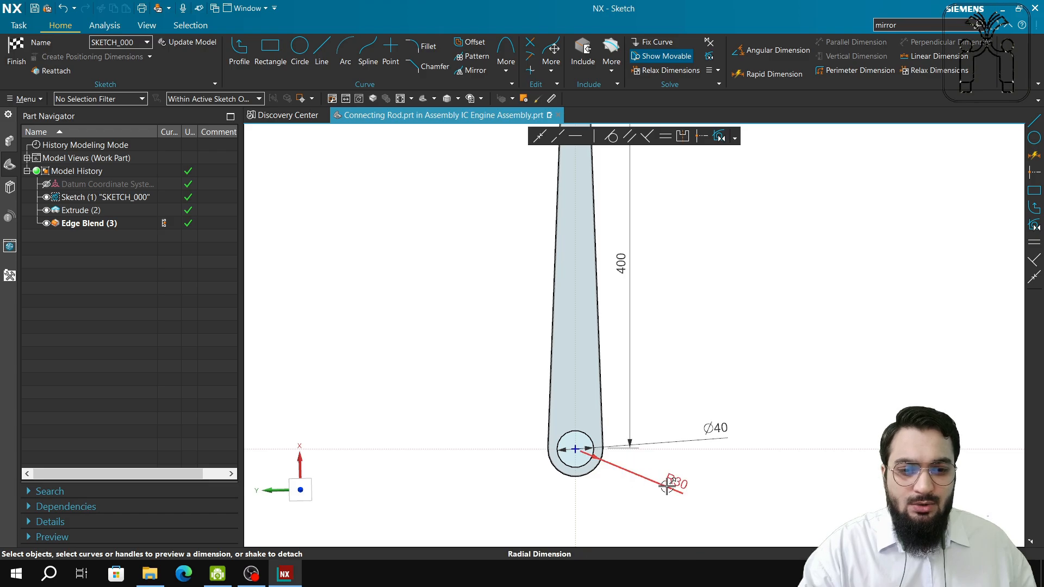
middle_click_drag(688, 327, 687, 477, "shift")
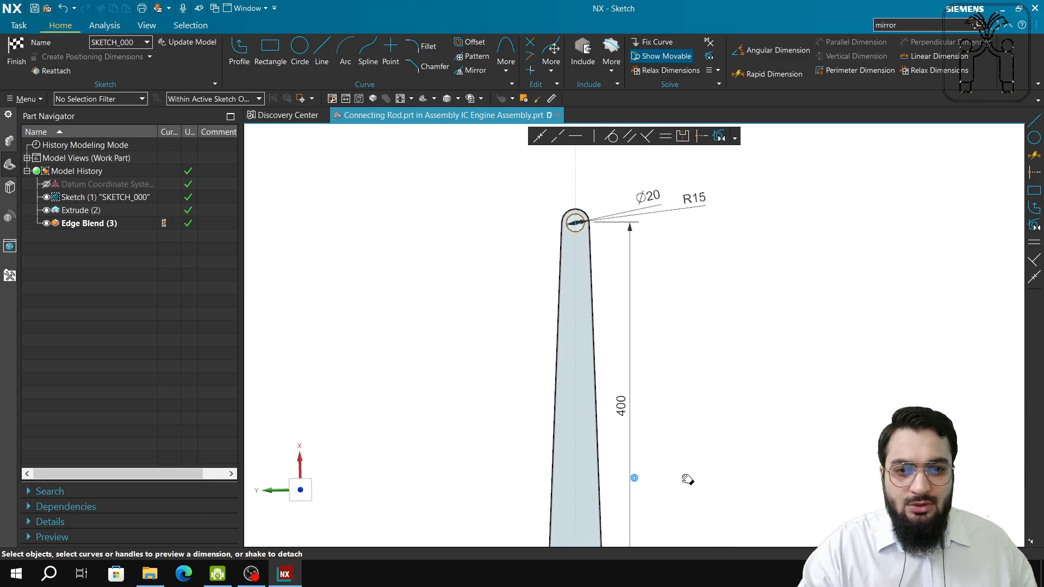
scroll(571, 296, "up", 4)
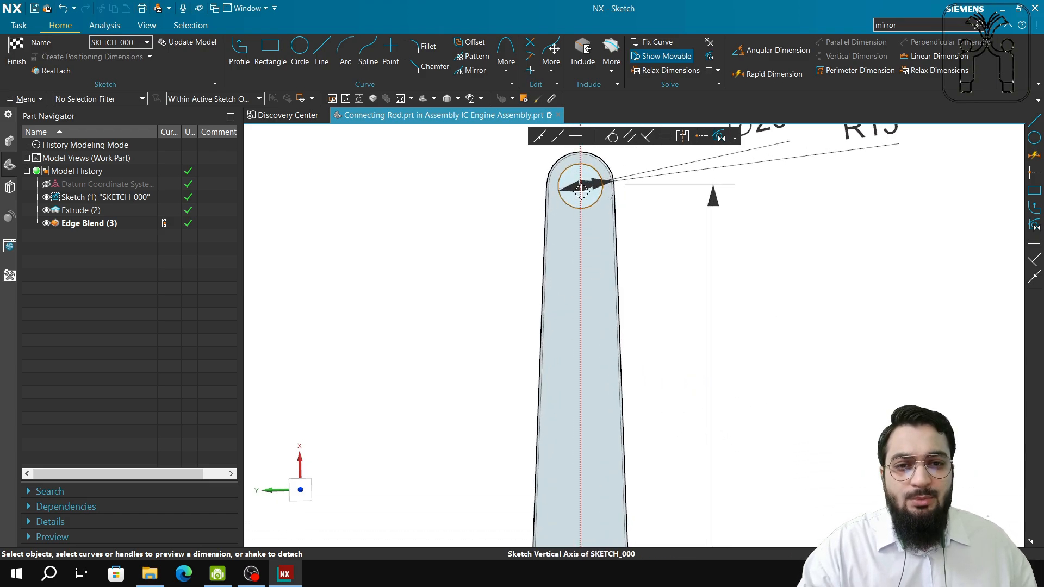
middle_click_drag(583, 197, 578, 228, "shift")
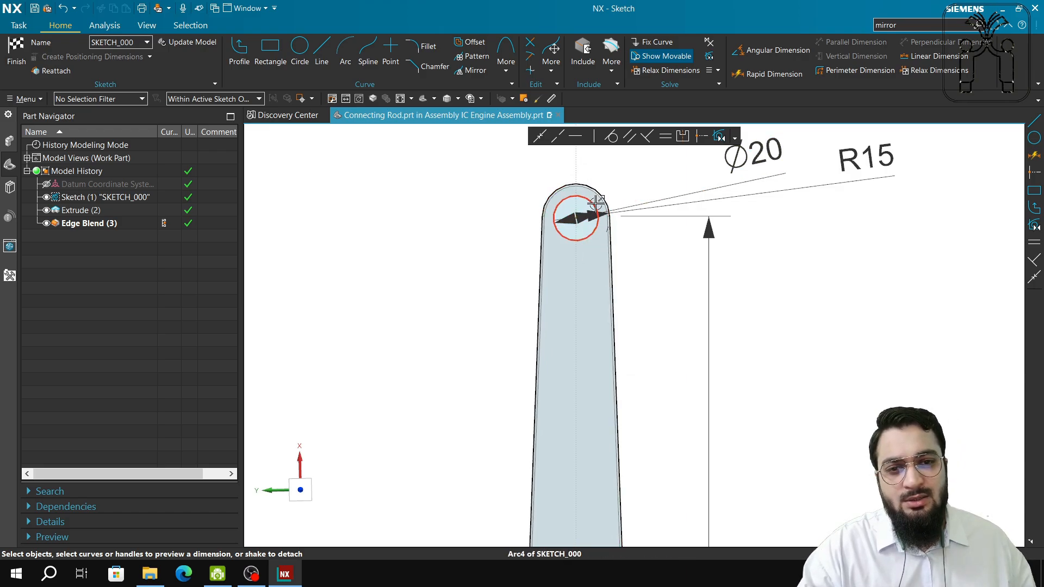
scroll(590, 292, "down", 5)
mouse_move(686, 384)
middle_mouse_down("shift")
mouse_move(680, 260)
mouse_move(638, 357)
mouse_move(631, 413)
middle_mouse_up("shift")
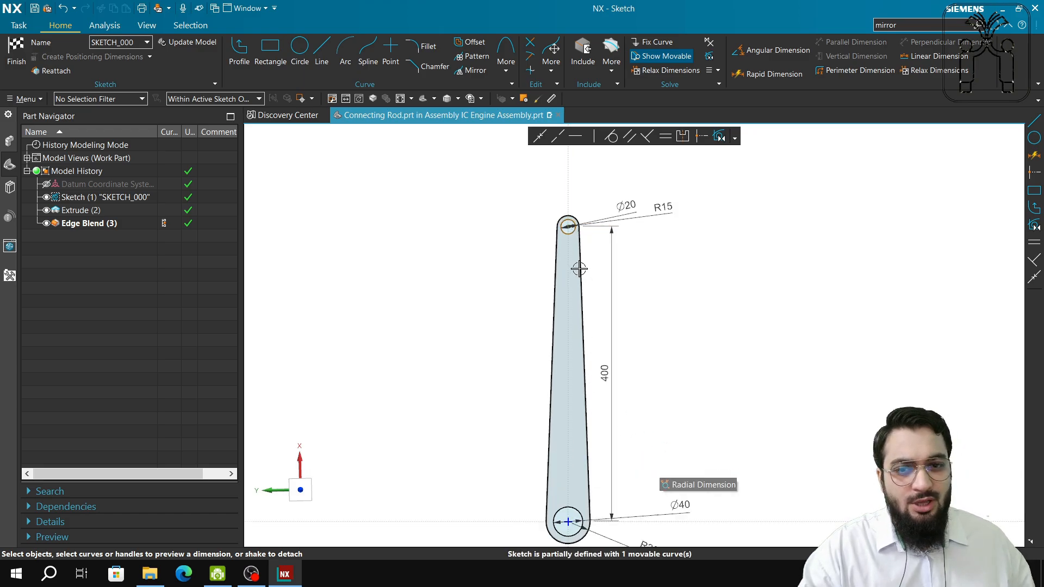
scroll(570, 245, "up", 3)
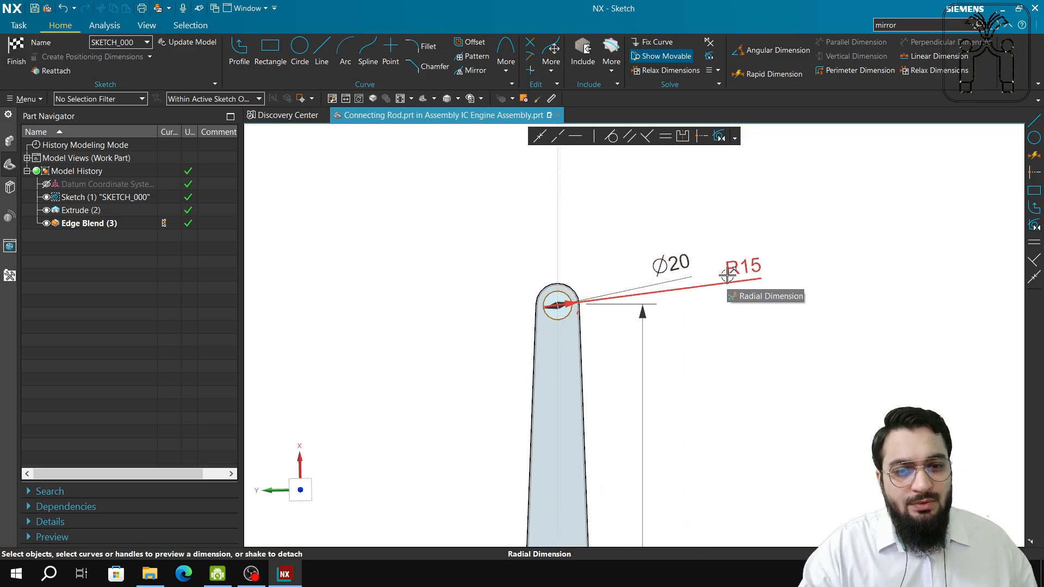
scroll(727, 276, "down", 3)
middle_click_drag(743, 384, 640, 300, "shift")
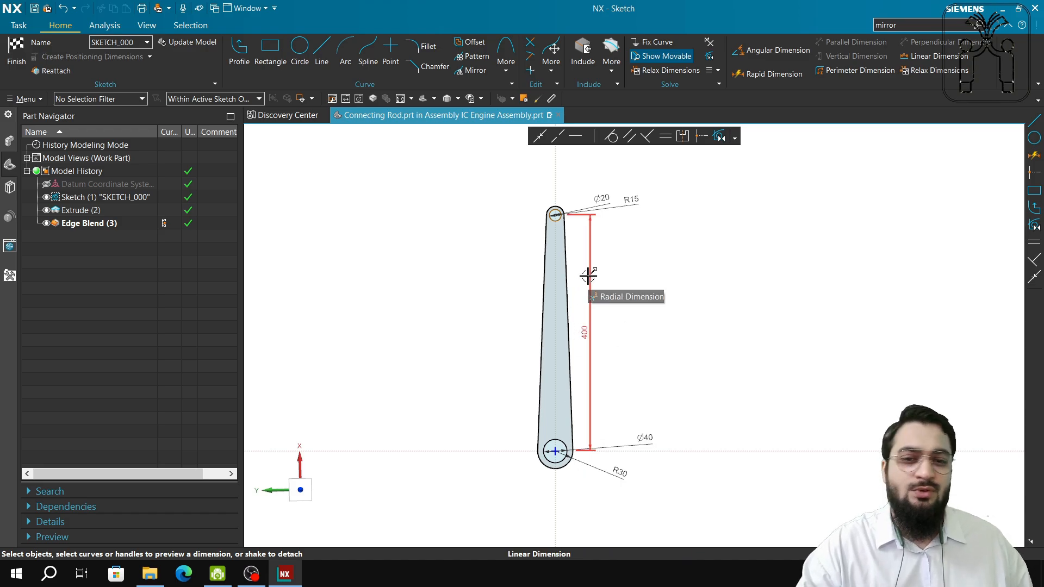
Step: Leave the rod sketch and show the Connecting Pin D20, Piston, Piston Seal Ringsprt and Cylinder alongside the Connecting Rod
left_click(16, 49)
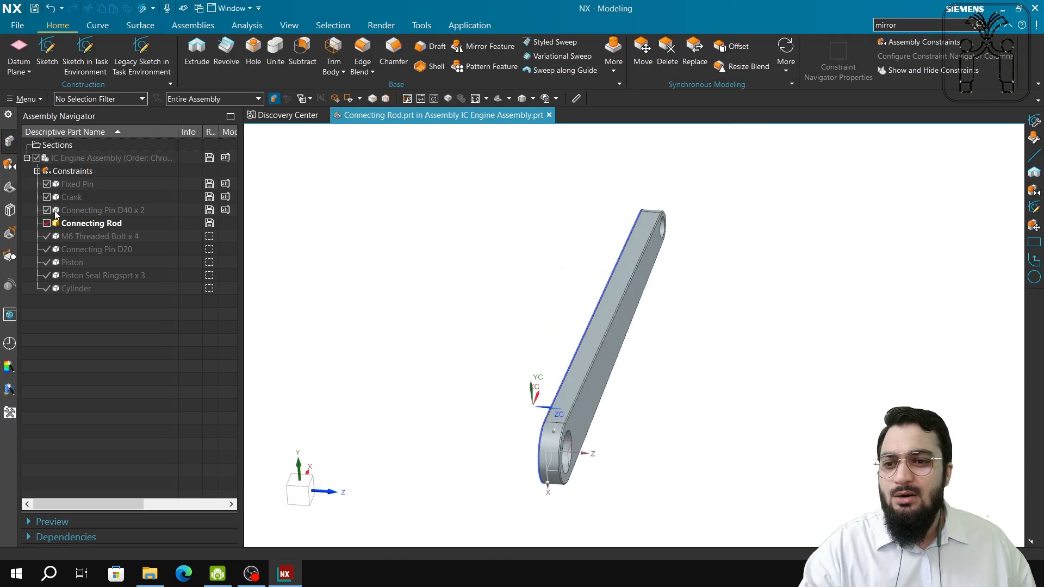
left_click(48, 224)
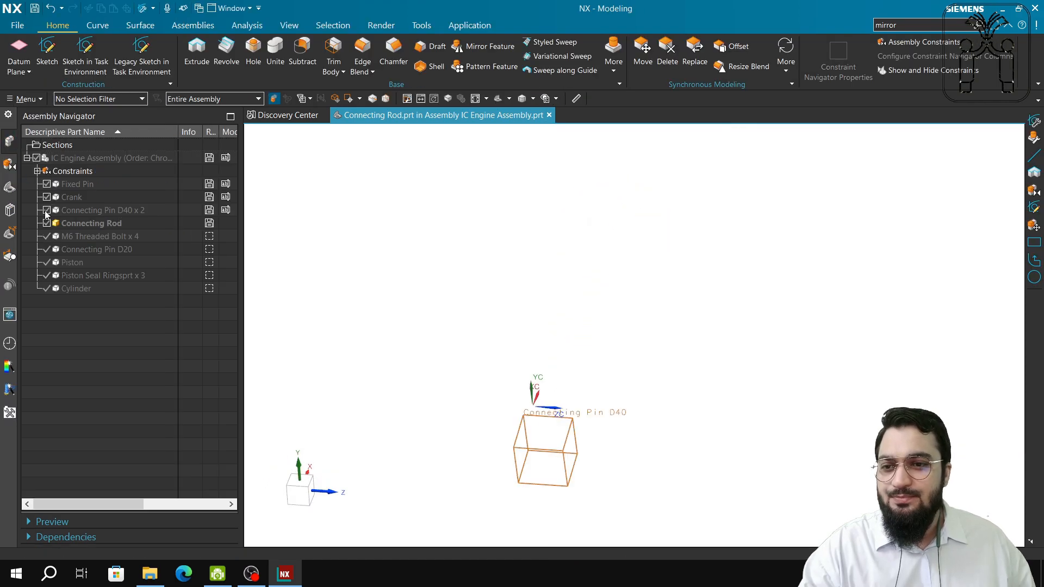
left_click(48, 225)
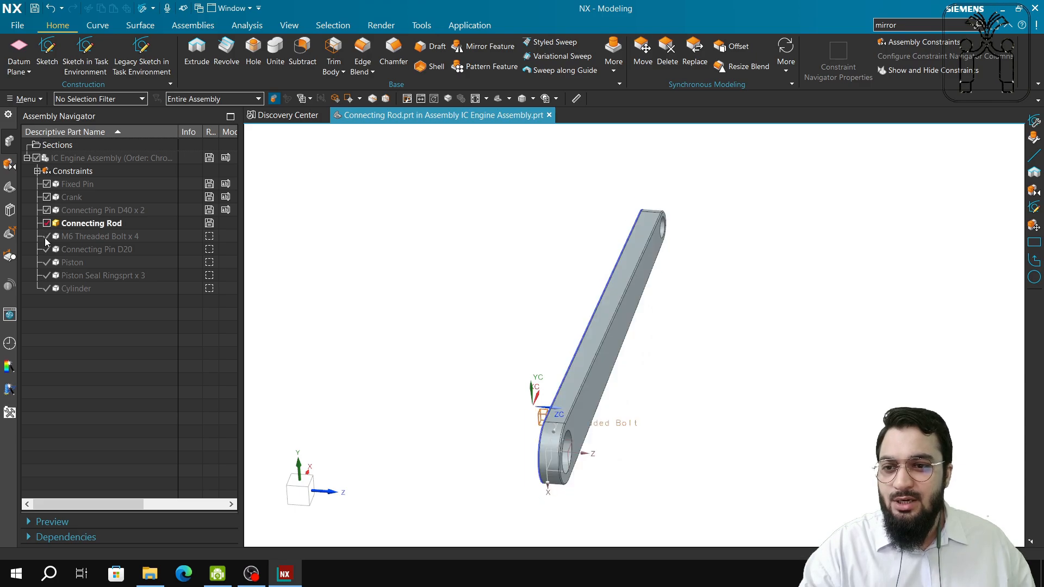
left_click(47, 250)
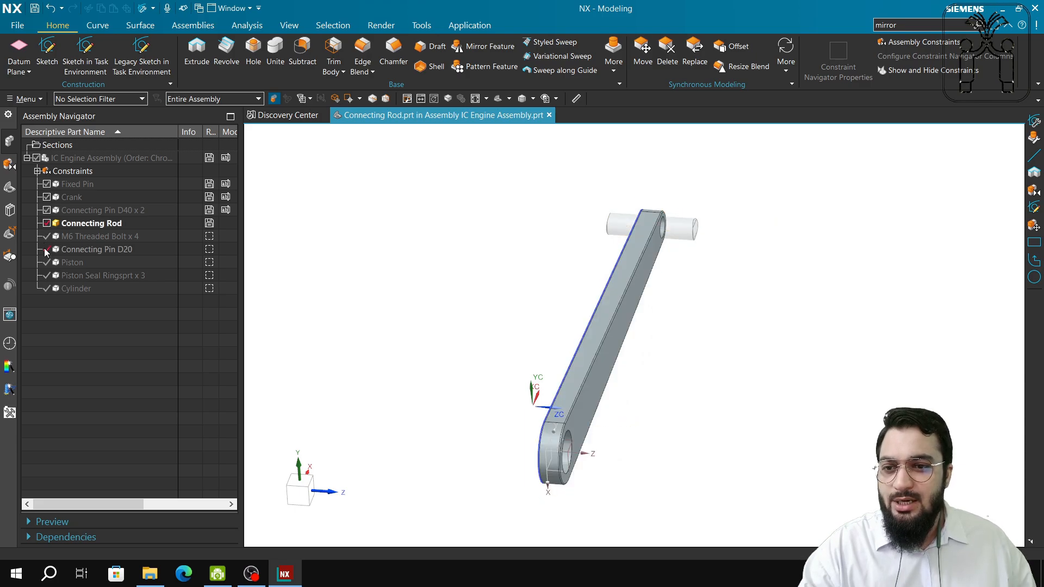
left_click(47, 263)
left_click(47, 275)
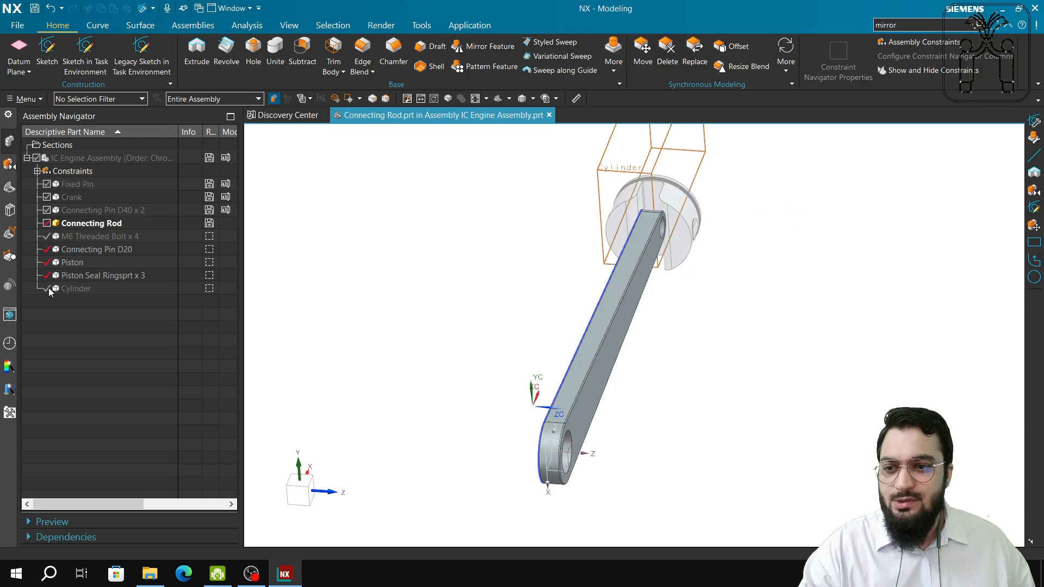
left_click(47, 288)
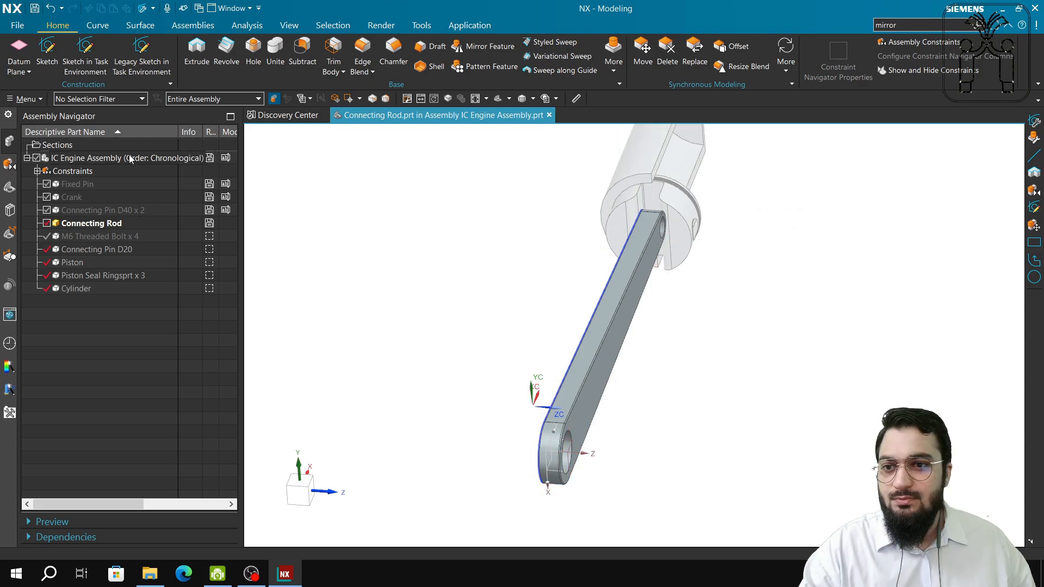
Step: Make the IC Engine Assembly the work part and examine how the Connecting Rod fits into the piston's slot
double_click(163, 158)
middle_click_drag(530, 317, 543, 348)
middle_click_drag(723, 251, 643, 298)
scroll(609, 276, "up", 3)
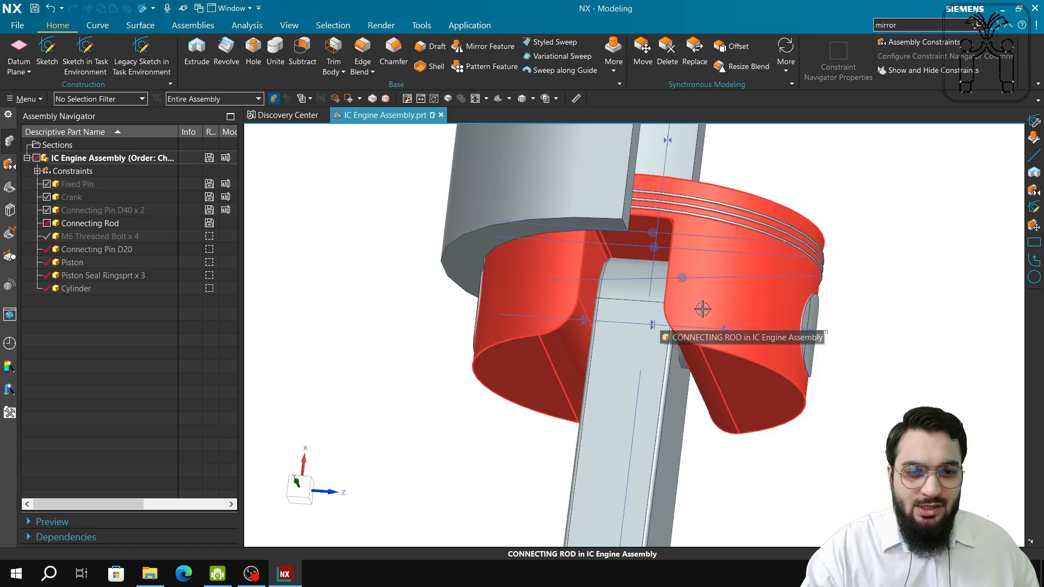
middle_click_drag(650, 268, 644, 242)
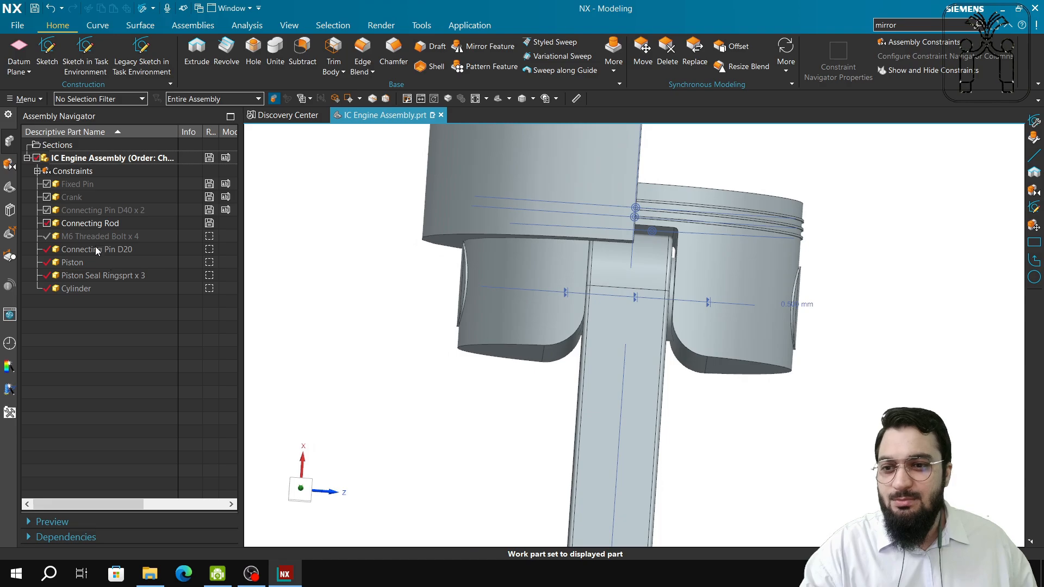
Step: Hide the other displayed components so only the Piston remains, and make it the work part with its model history listed
left_click(47, 224)
left_click(48, 276)
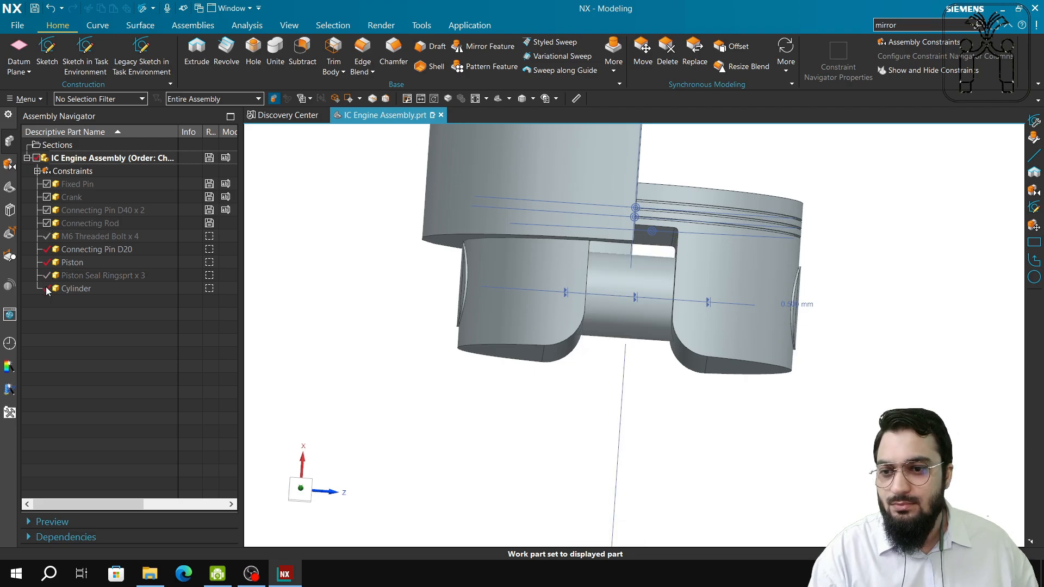
left_click(47, 289)
left_click(47, 250)
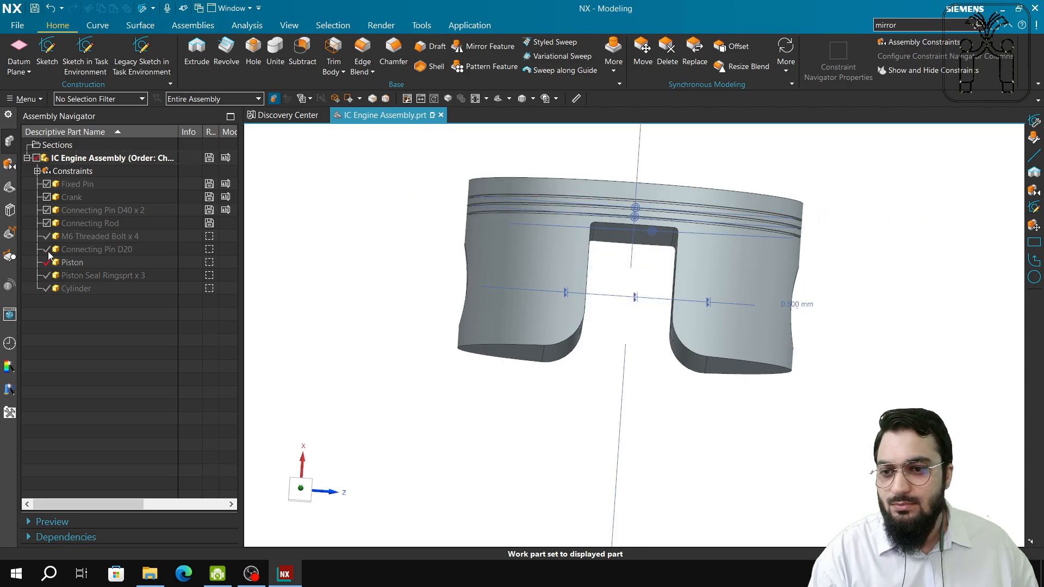
double_click(72, 263)
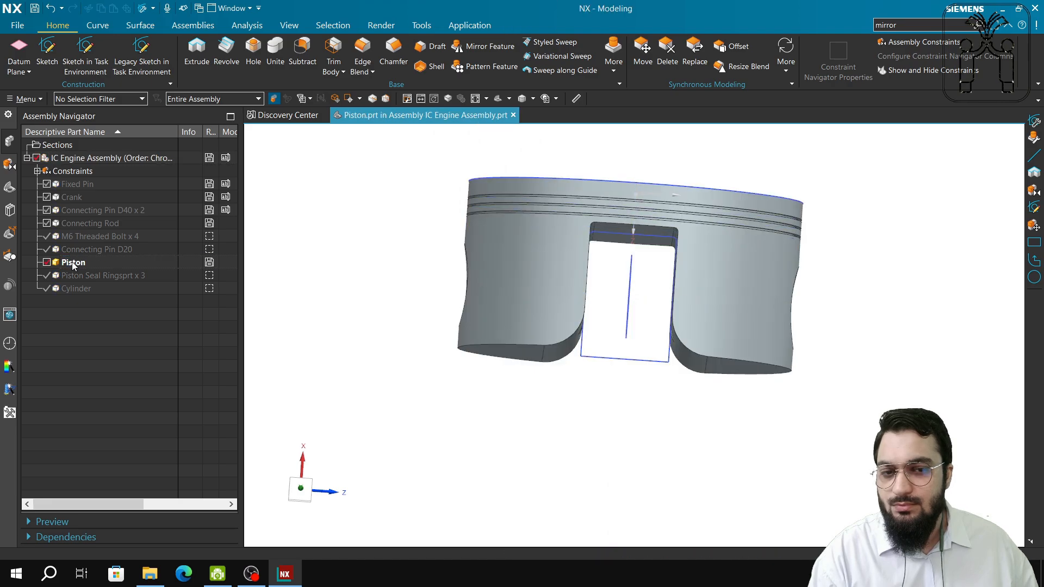
left_click(9, 190)
Step: Open Sketch (9) "SKETCH_002" of the Piston and examine the slot profile's depth, half-width and corner radius
left_click(109, 288)
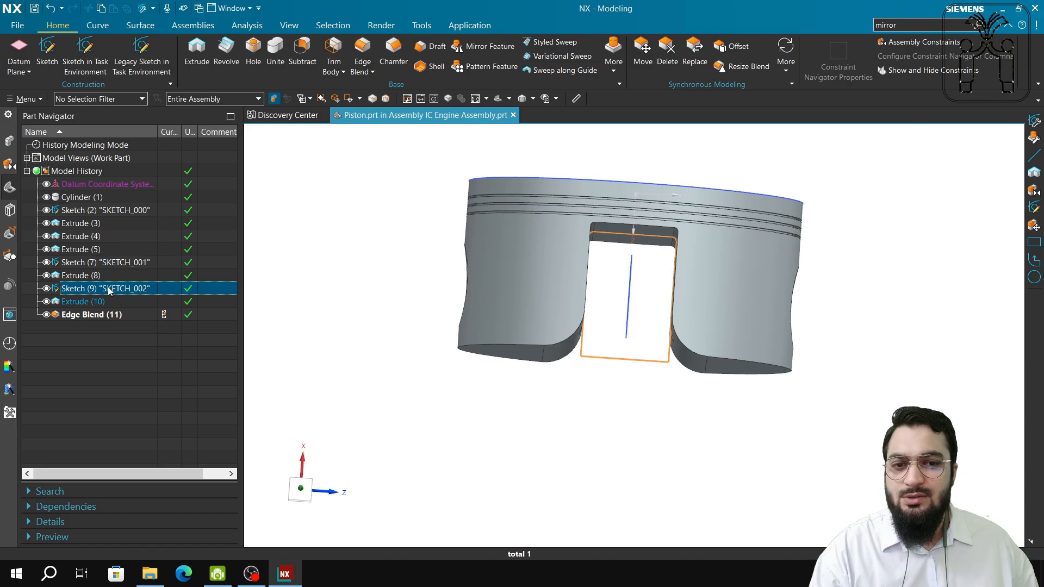
double_click(109, 290)
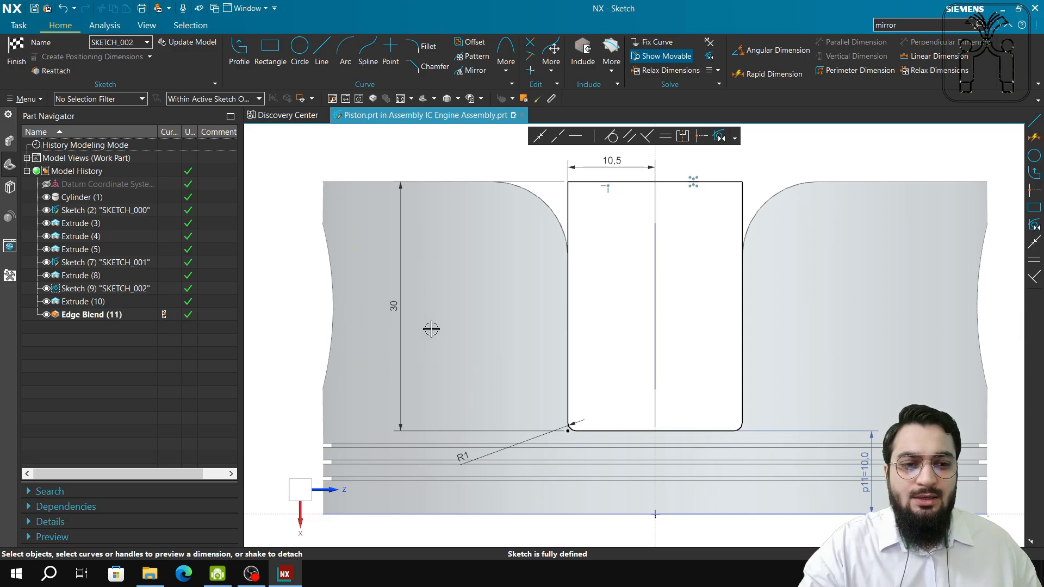
scroll(462, 337, "down", 3)
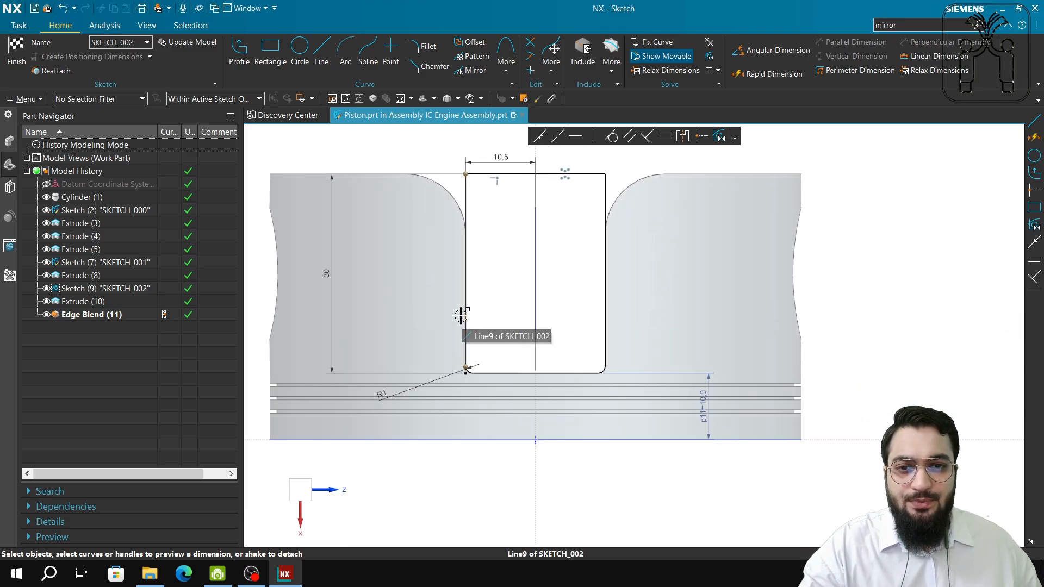
middle_click_drag(489, 310, 497, 344, "shift")
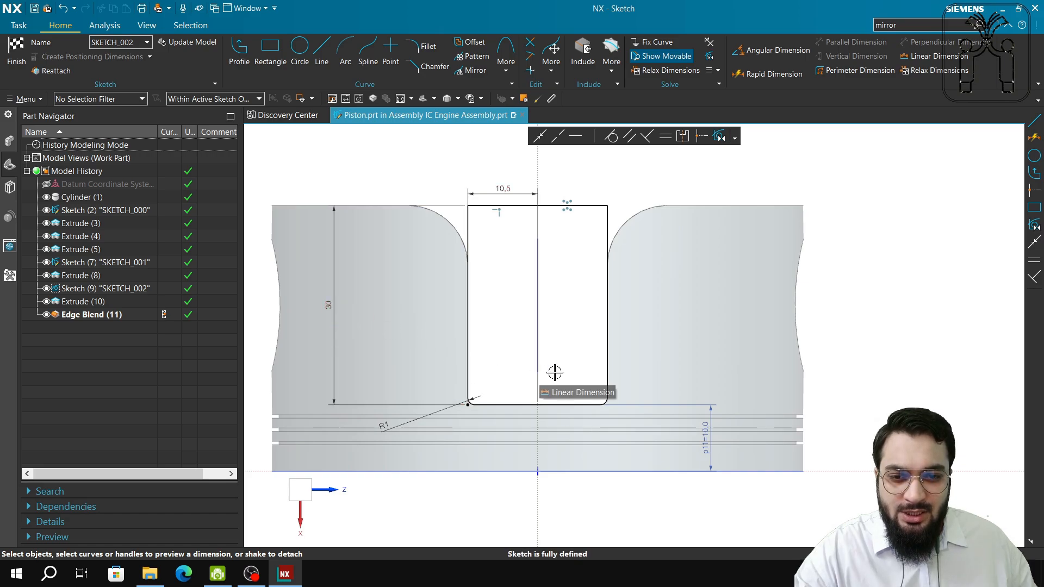
left_click_drag(554, 372, 587, 400)
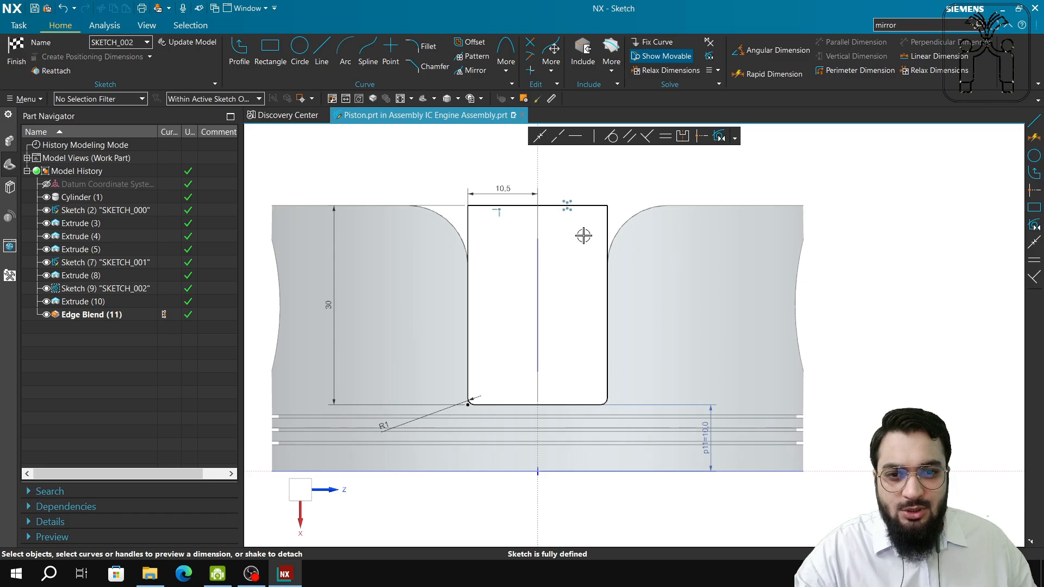
Step: Set the depth dimension of the piston's slot profile to 30.5 mm
mouse_move(585, 238)
left_mouse_down()
mouse_move(546, 209)
mouse_move(585, 375)
mouse_move(598, 382)
left_mouse_up()
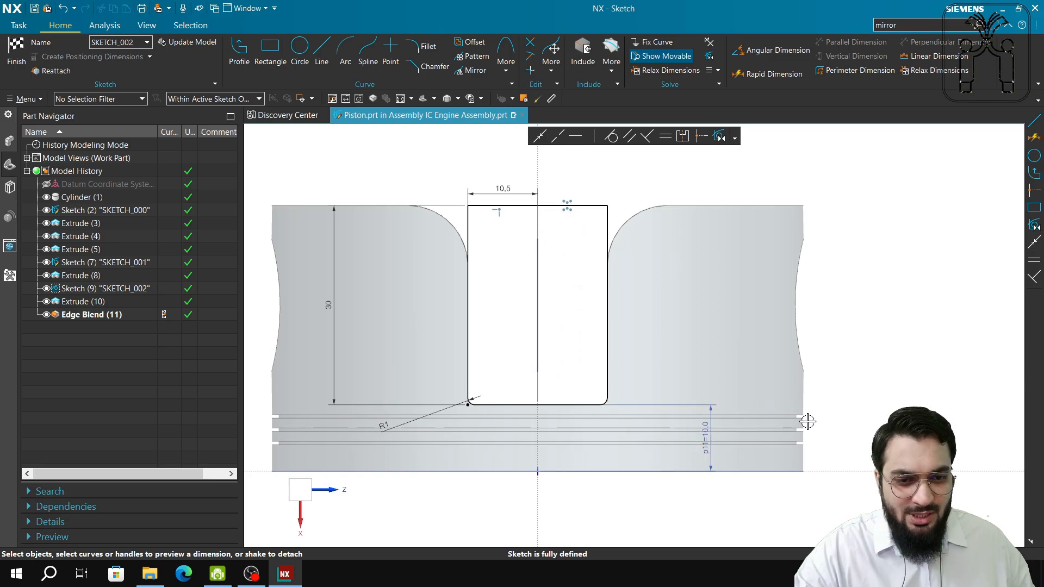
double_click(333, 308)
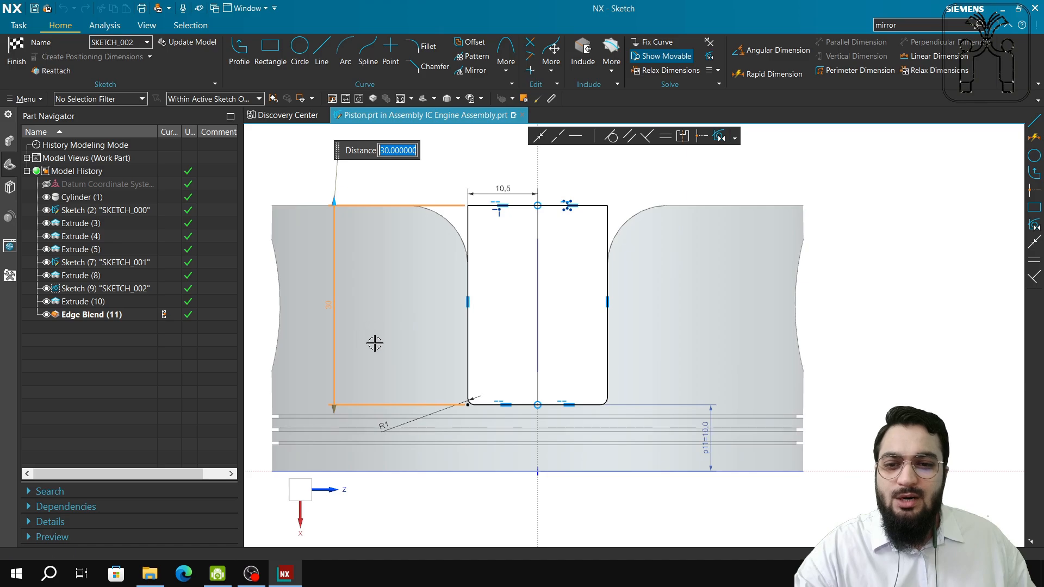
type("30")
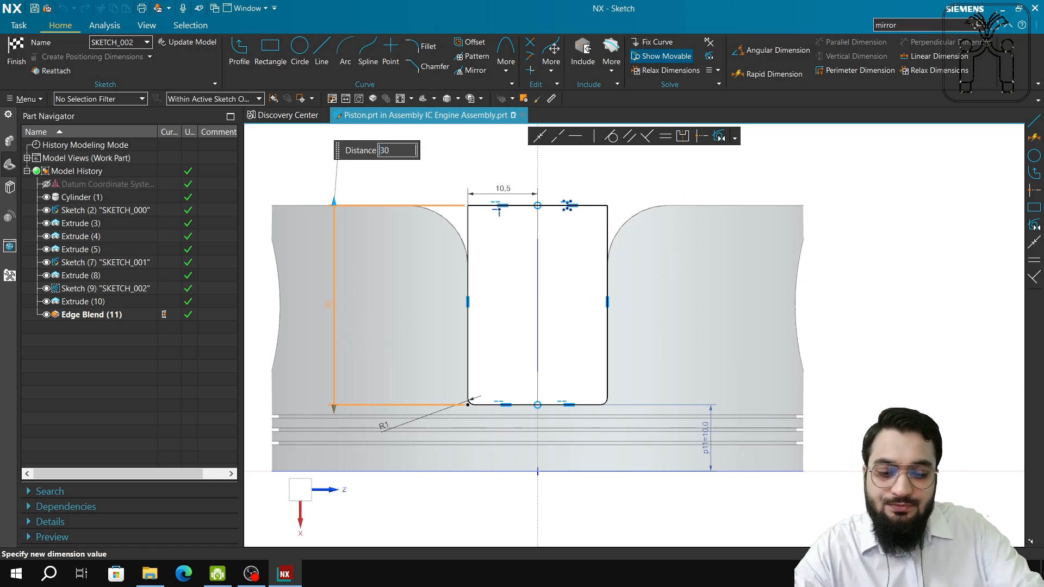
type(".50000C")
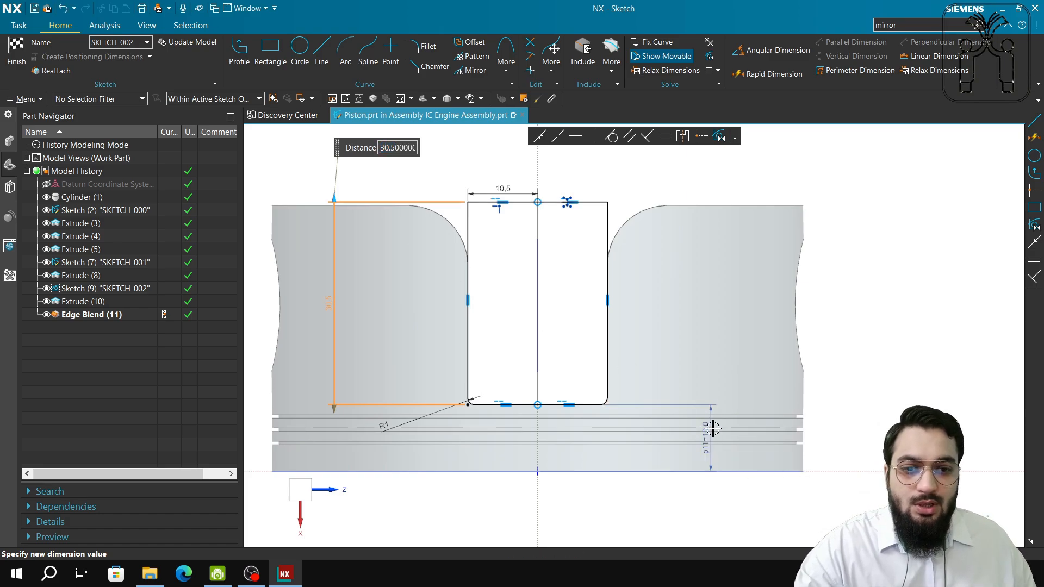
Step: Set dimension p11, between the slot's closed end and the piston crown, to 9.5 mm and finish the sketch
double_click(708, 429)
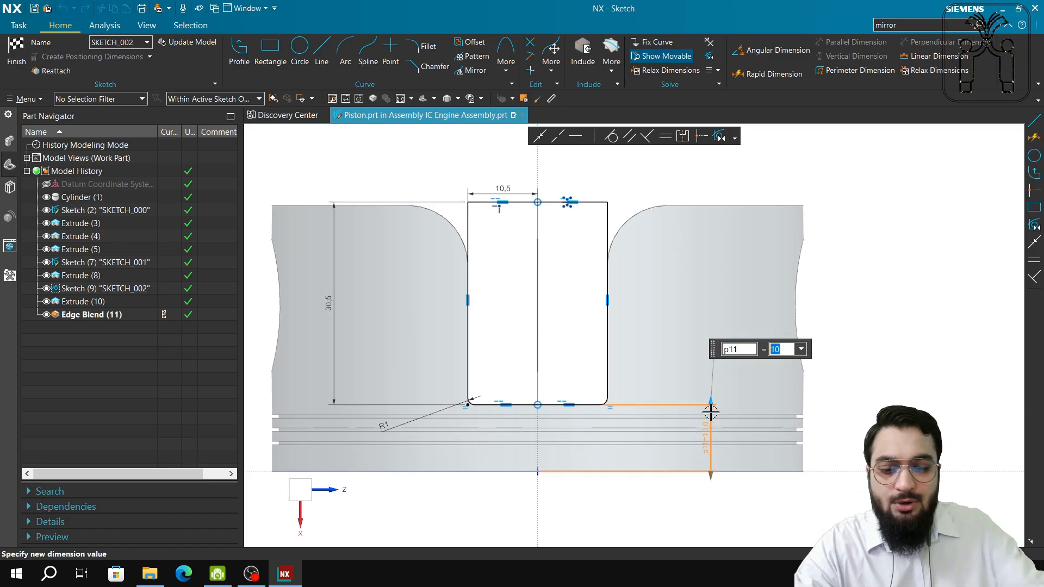
type("9.5")
key("Return")
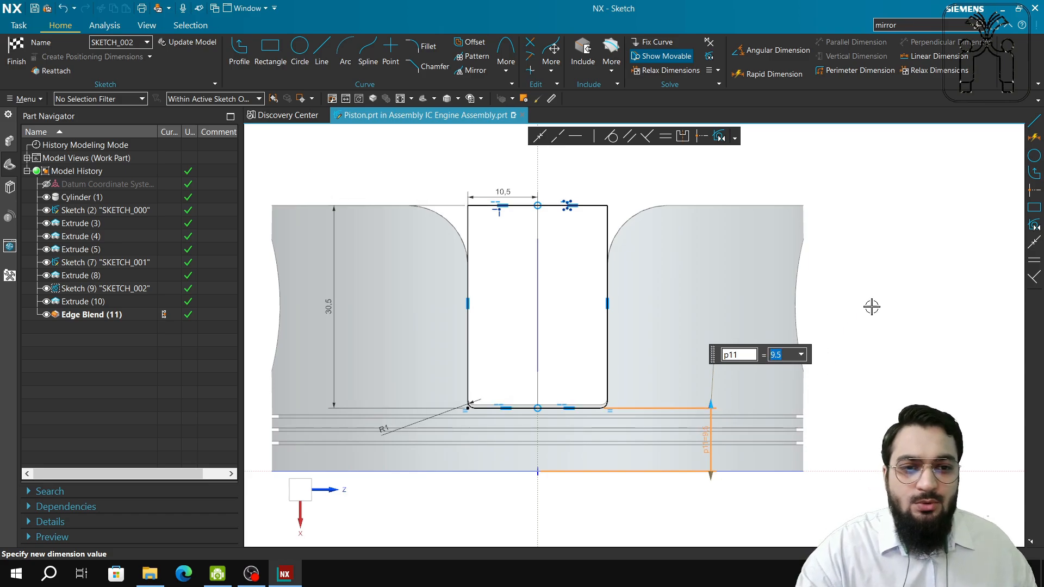
key("Return")
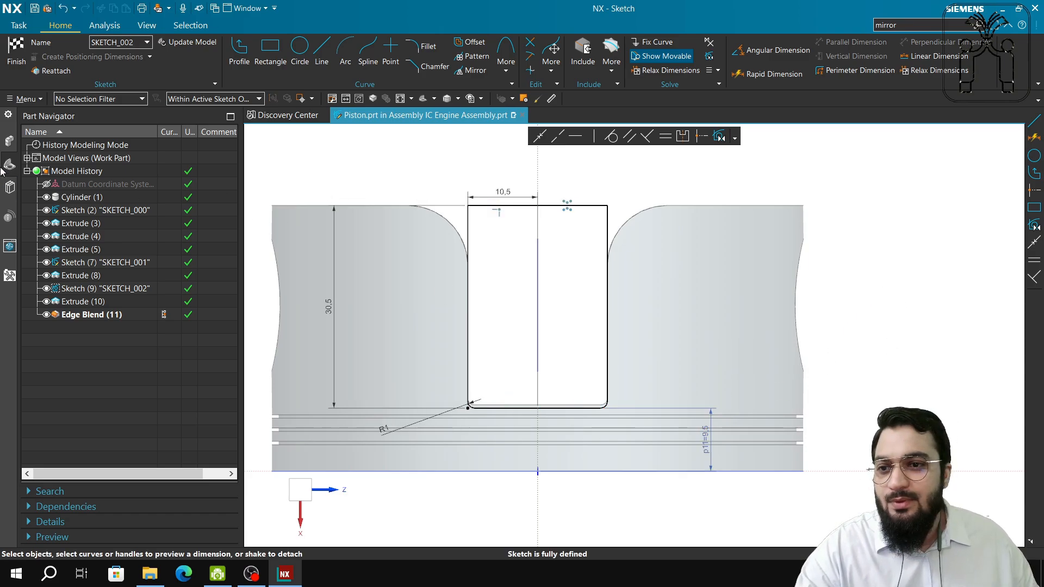
left_click(13, 61)
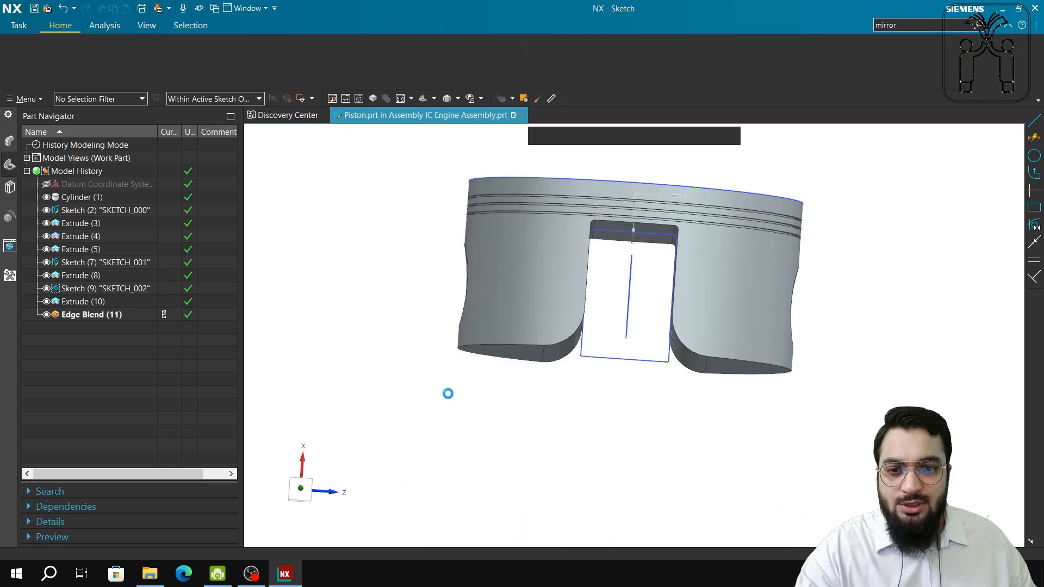
Step: Show the Connecting Rod, Connecting Pin D20, Piston Seal Ringsprt and Cylinder, and make the IC Engine Assembly the work part
left_click(9, 141)
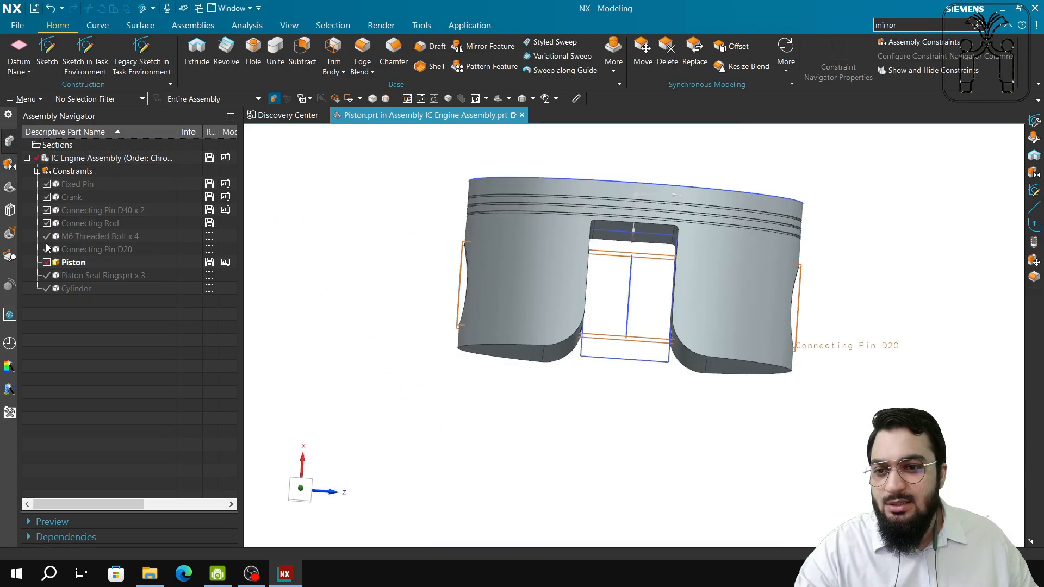
left_click(47, 223)
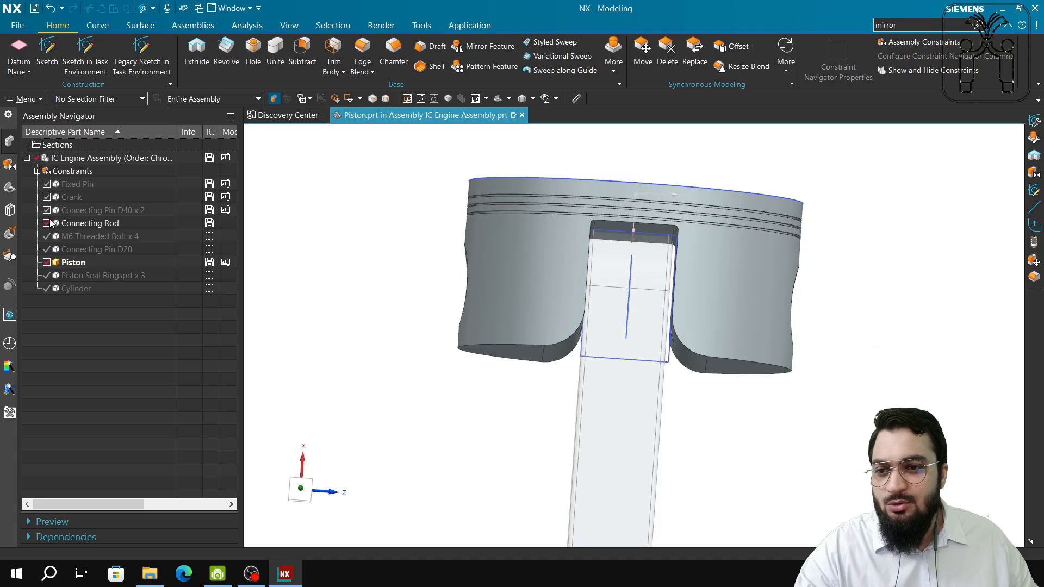
left_click(46, 249)
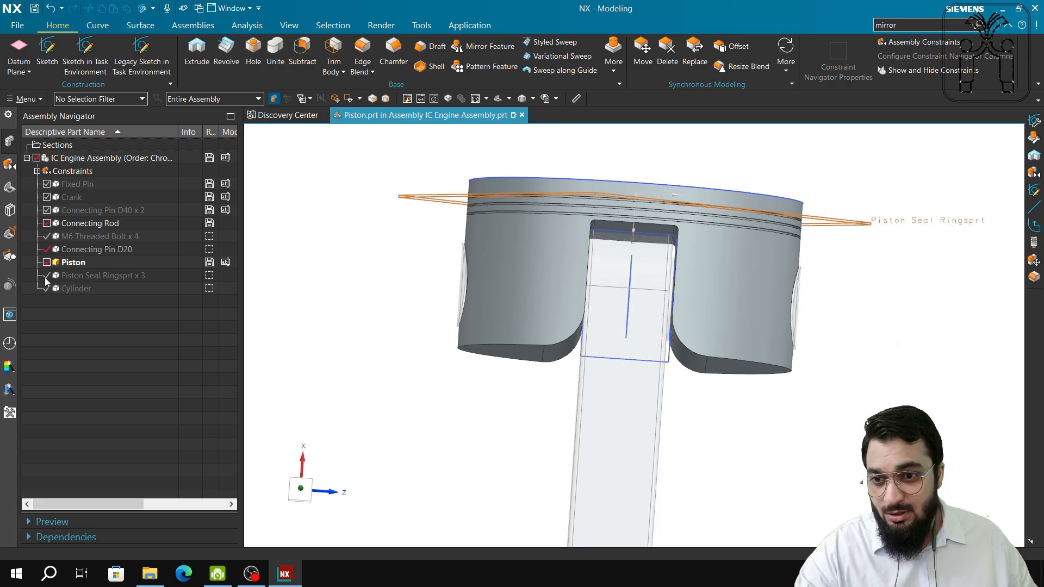
left_click(47, 275)
left_click(47, 288)
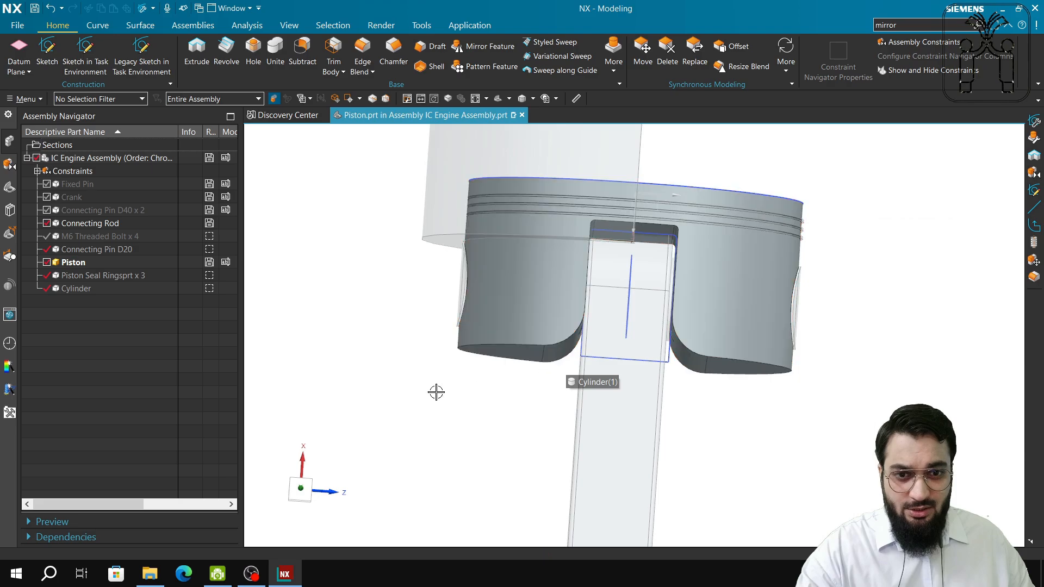
double_click(120, 157)
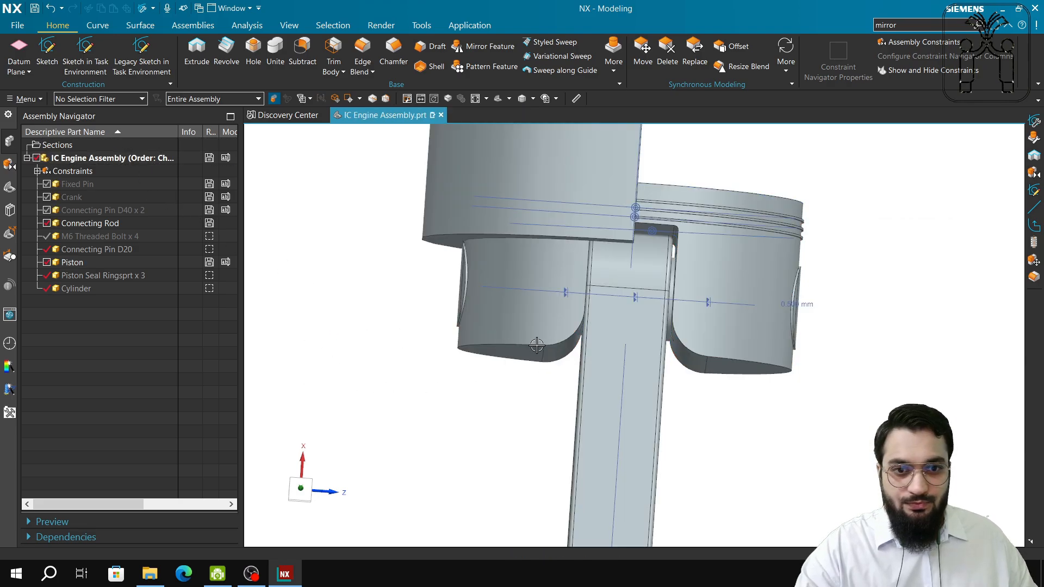
Step: Examine the clearance between the Connecting Rod and the piston's slot, in a straight side view and from inside the cylinder
middle_click_drag(601, 319, 491, 391)
key("F8")
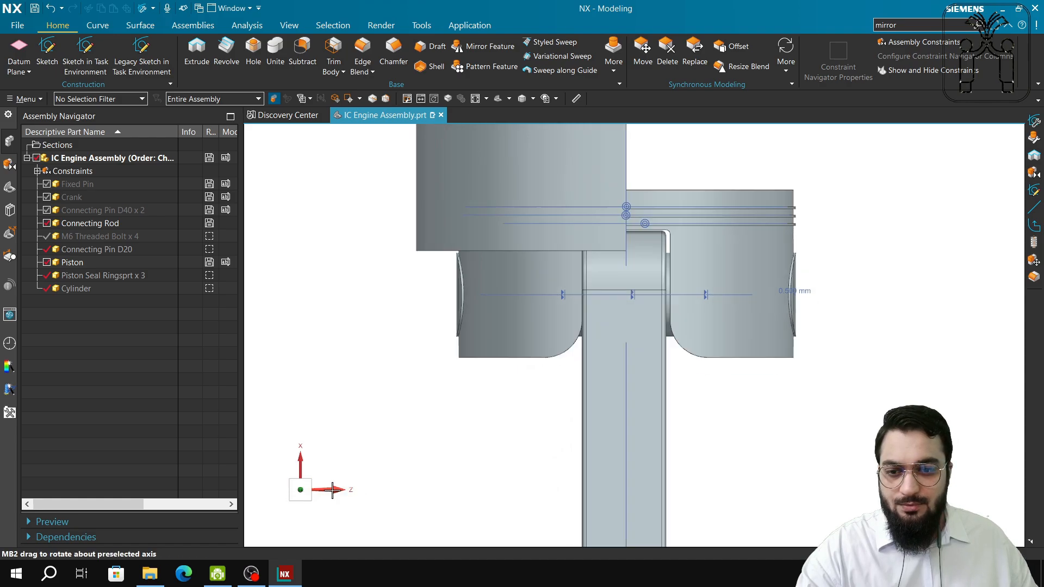
scroll(694, 224, "down", 6)
scroll(588, 250, "down", 2)
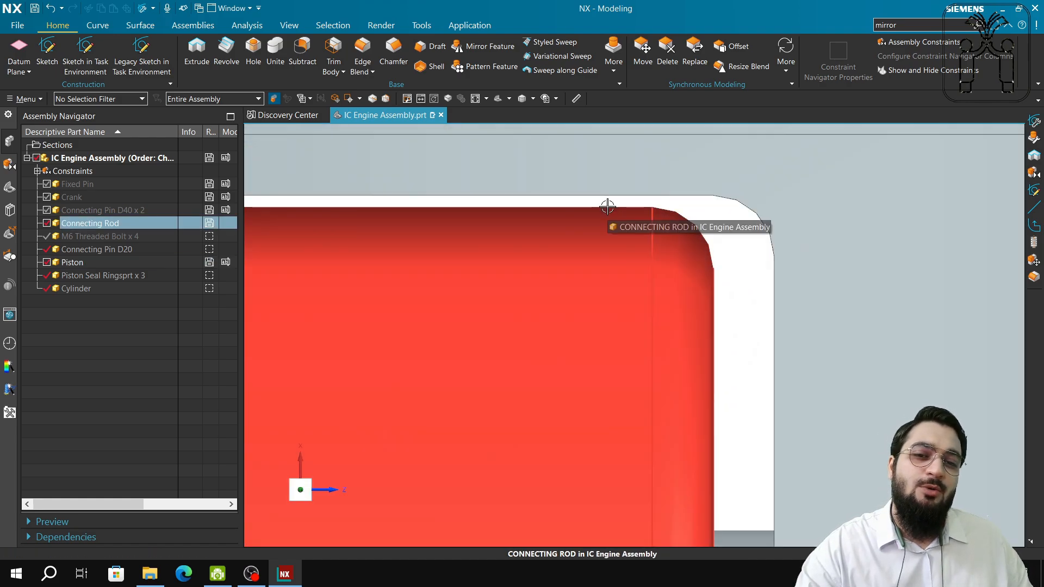
scroll(607, 288, "up", 1)
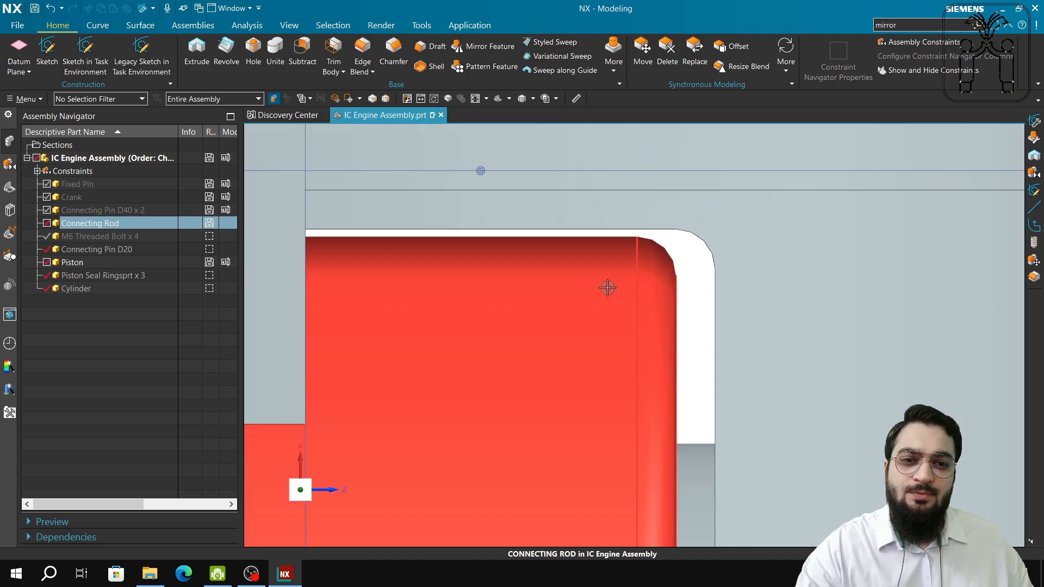
scroll(607, 287, "up", 2)
scroll(607, 287, "up", 2)
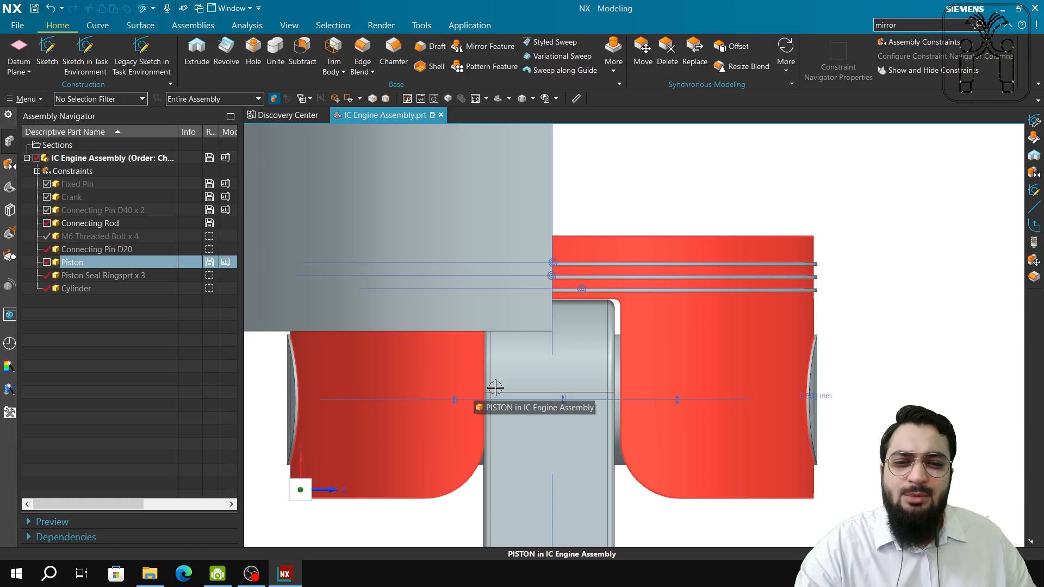
middle_click_drag(519, 414, 466, 350)
scroll(391, 392, "down", 4)
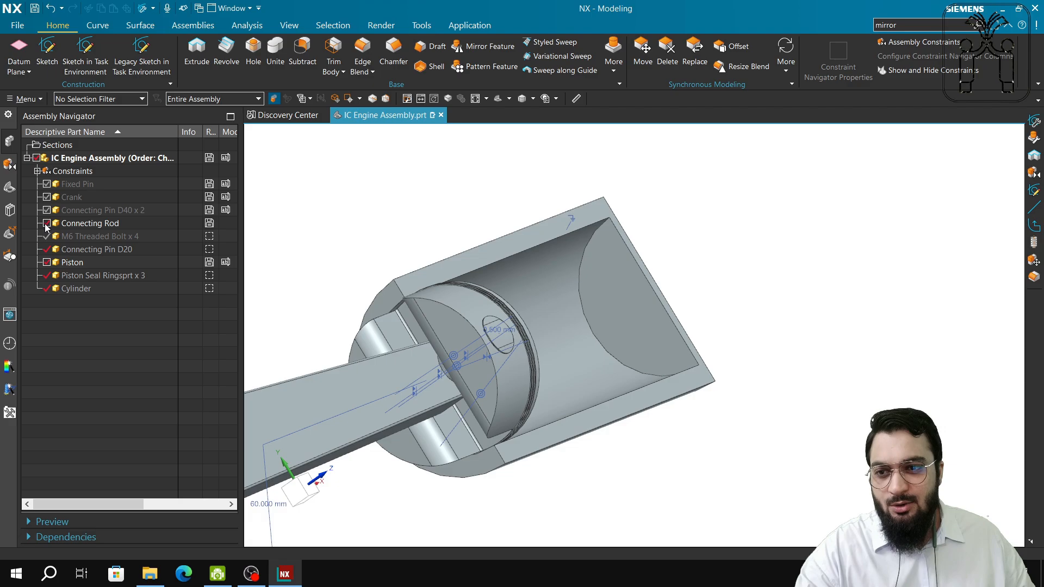
middle_click_drag(531, 487, 386, 392)
middle_click_drag(346, 361, 467, 326, "shift")
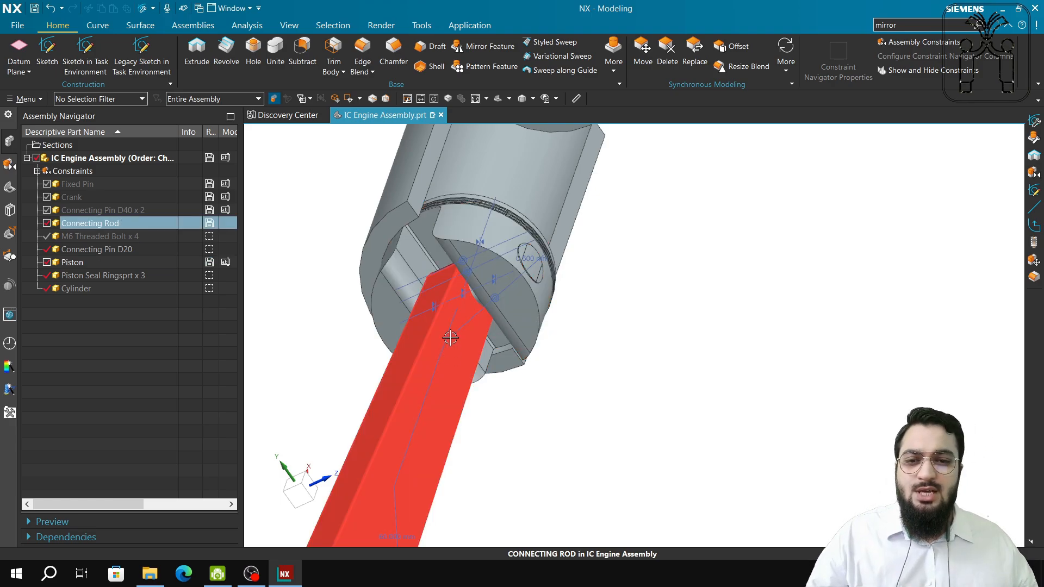
middle_click_drag(478, 304, 455, 267)
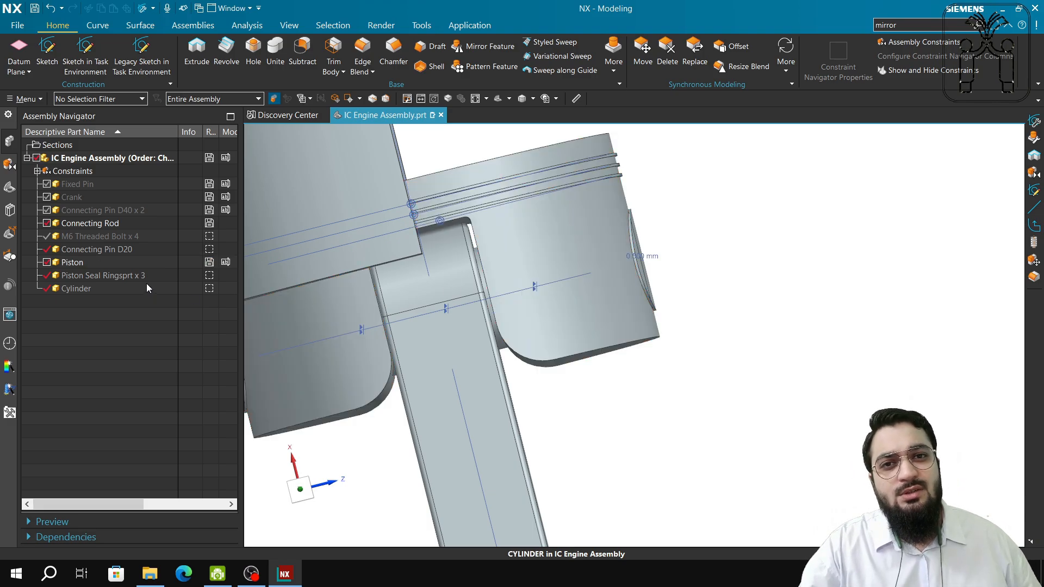
Step: Hide the Connecting Rod in the IC Engine Assembly
left_click(47, 223)
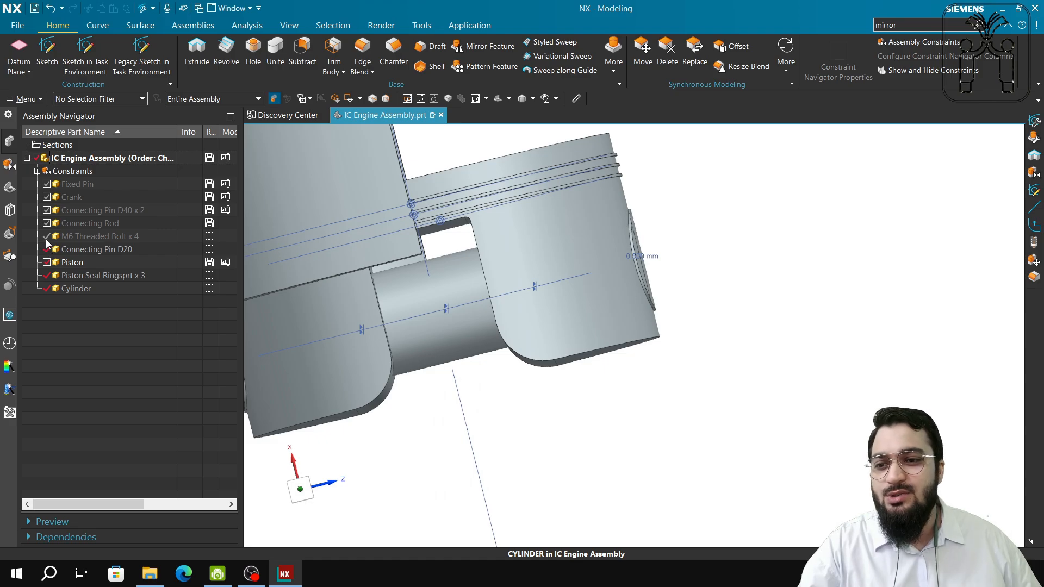
Step: Show the M6 threaded bolts, hide the D20 connecting pin, piston, seal rings and cylinder, and make the bolt the work part
left_click(47, 237)
left_click(47, 250)
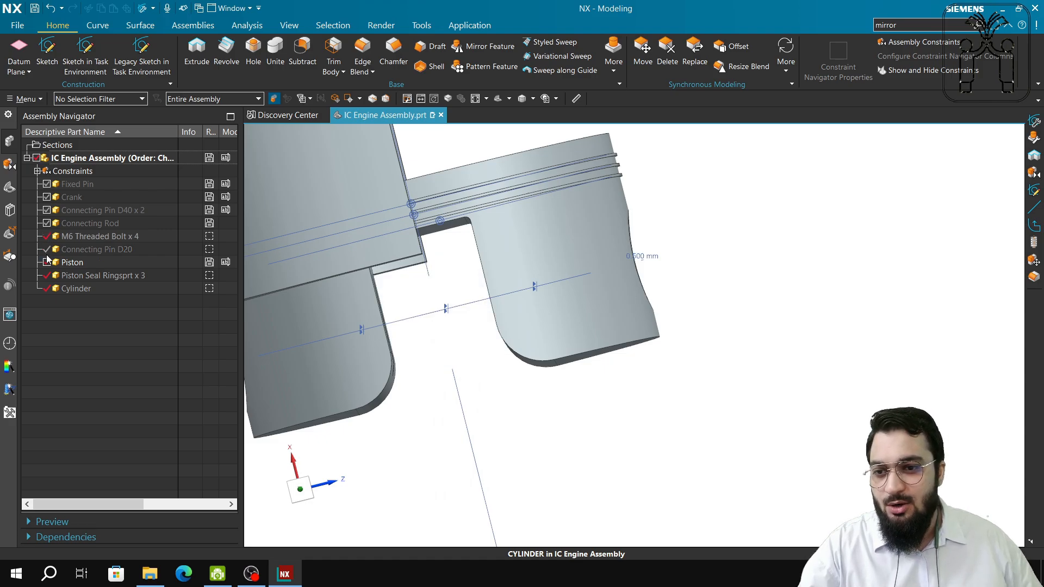
left_click(46, 262)
left_click(47, 288)
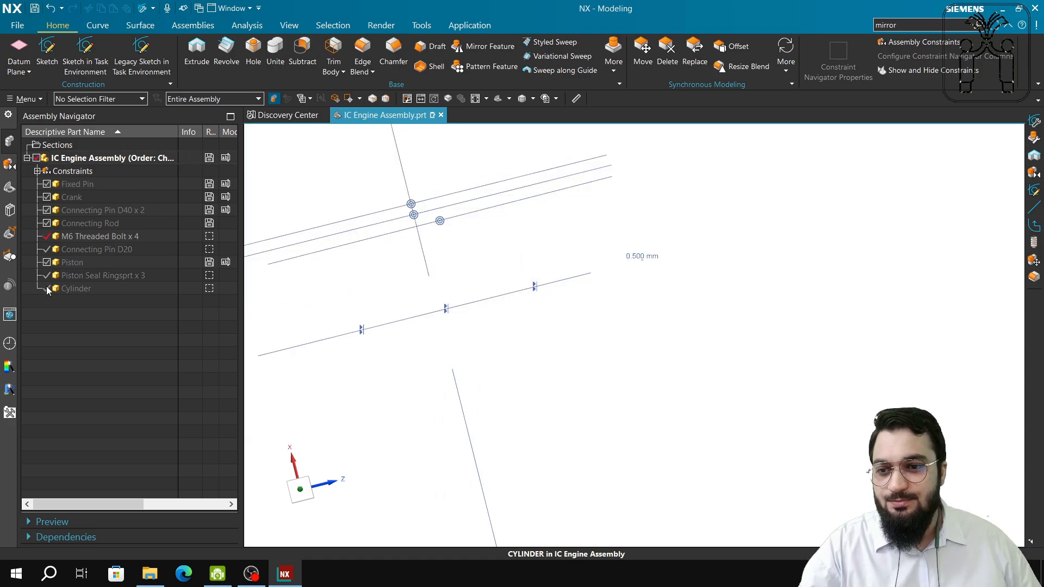
double_click(81, 237)
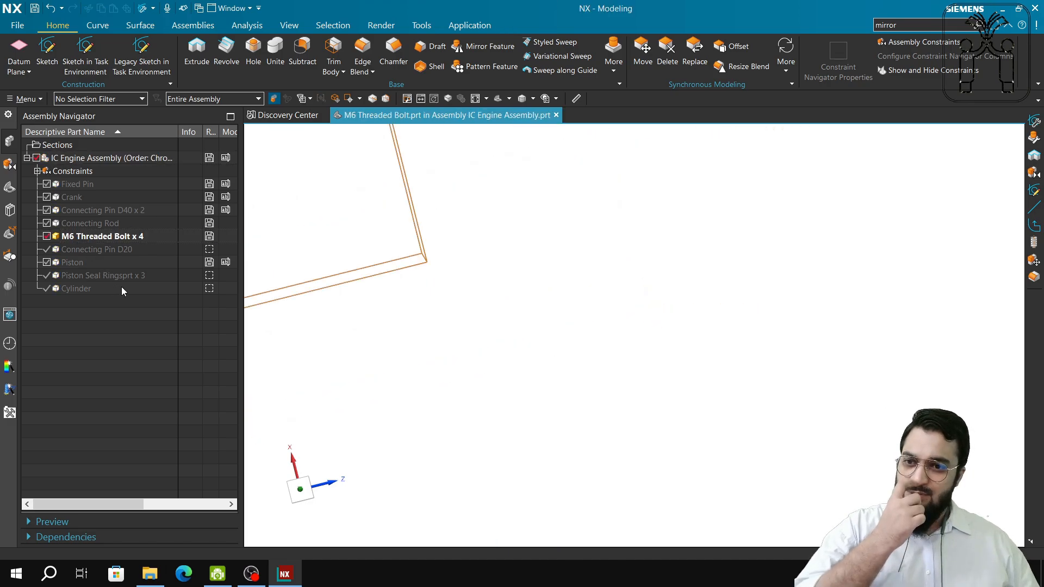
left_click(217, 573)
left_click(265, 576)
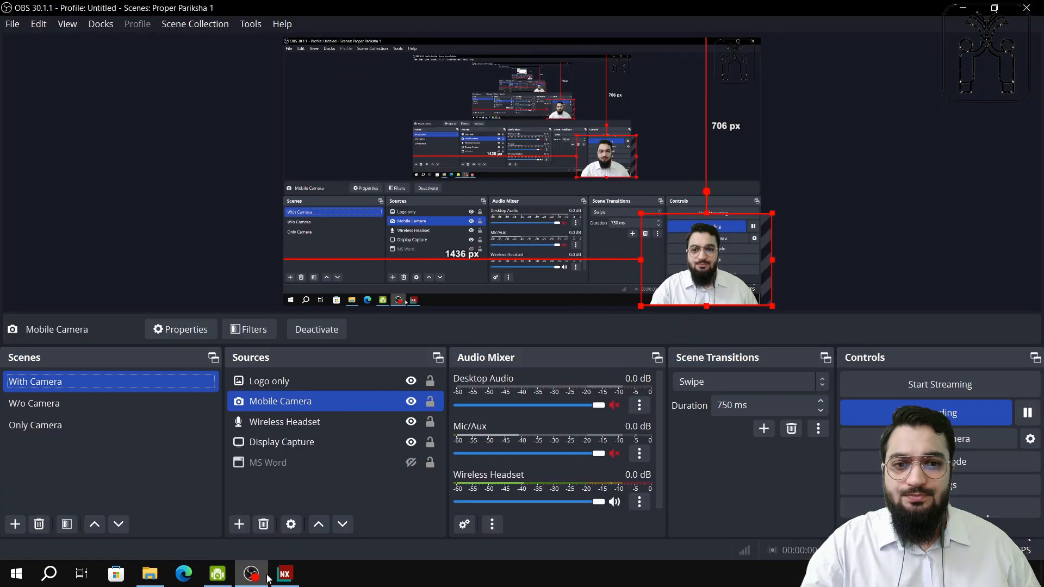
left_click(285, 574)
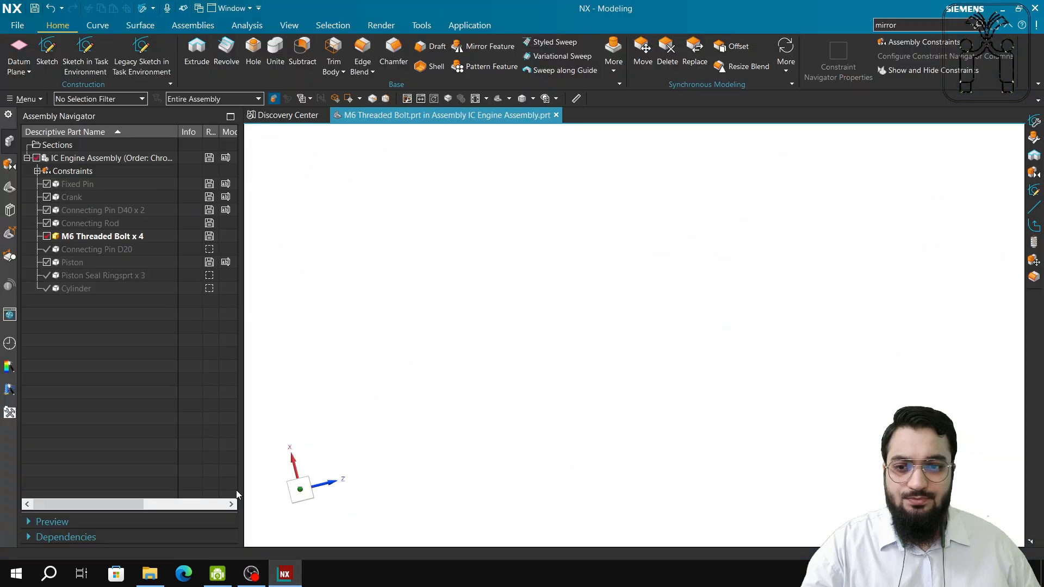
Step: Locate the M6 threaded bolts in the graphics view and display the bolt's model history
left_click(95, 237)
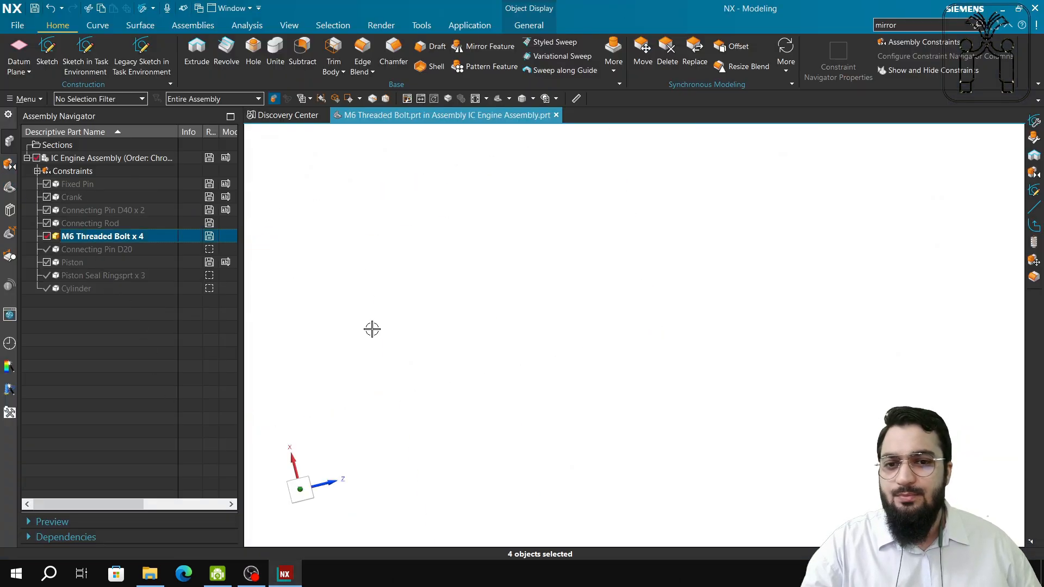
scroll(405, 356, "down", 4)
middle_click_drag(466, 439, 503, 328, "shift")
scroll(403, 389, "up", 5)
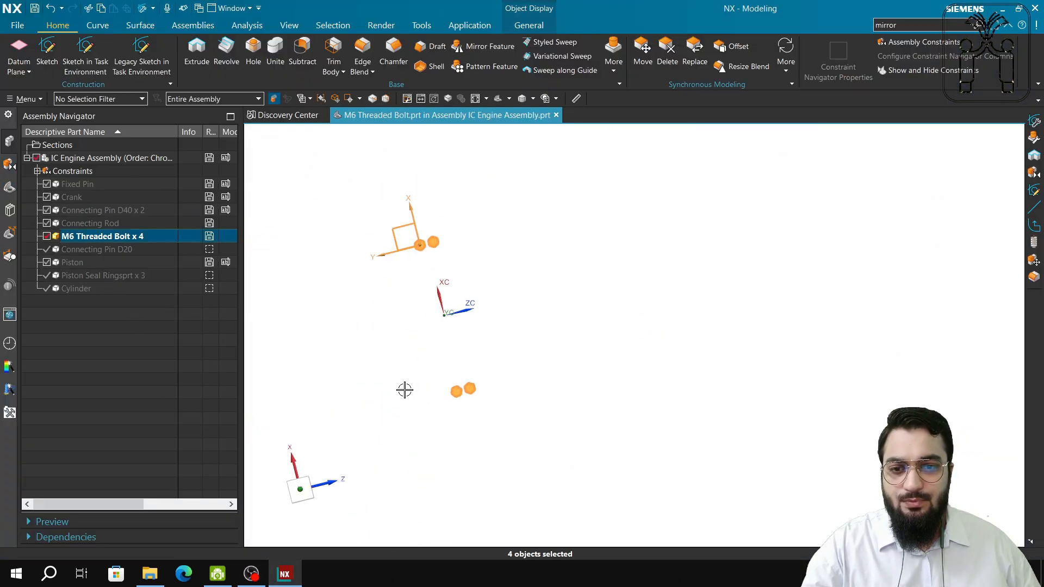
mouse_move(403, 389)
middle_mouse_down()
mouse_move(442, 414)
mouse_move(391, 373)
middle_mouse_up()
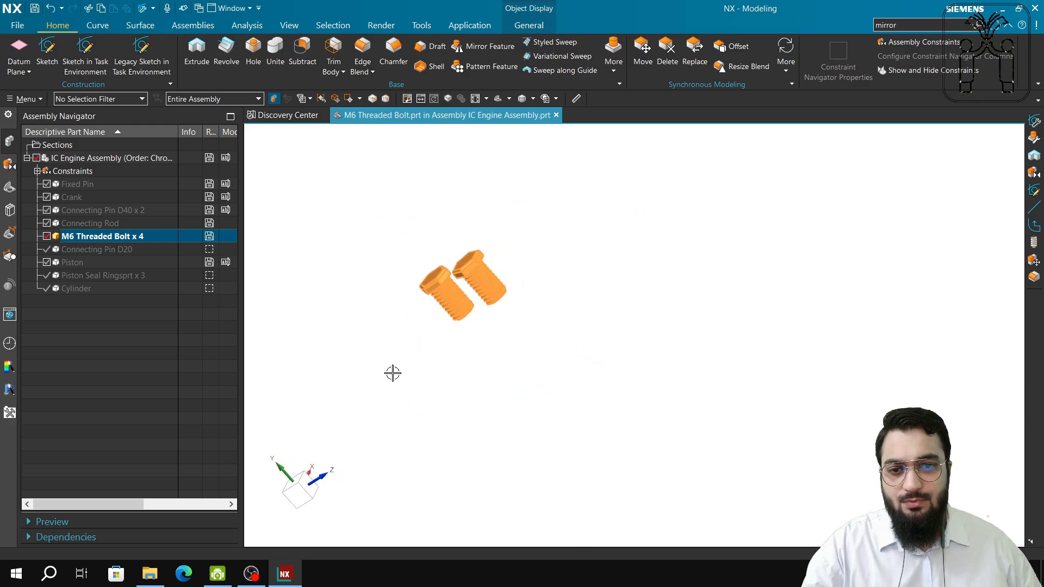
left_click(9, 187)
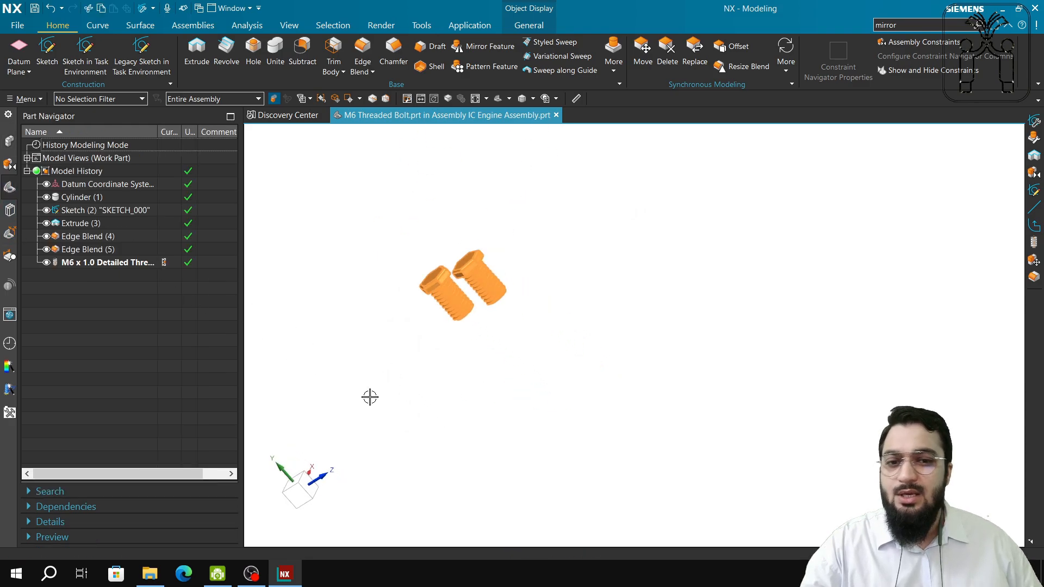
key("Escape")
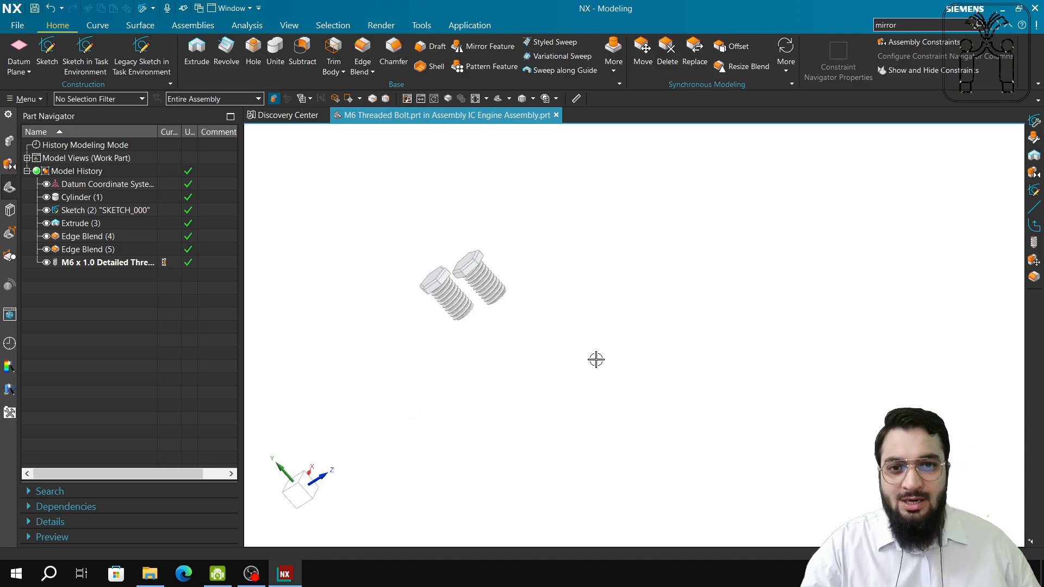
Step: Inspect the diameter and height parameters of the bolt's base cylinder feature and exit without changing them
scroll(597, 360, "down", 3)
middle_click_drag(649, 370, 716, 347)
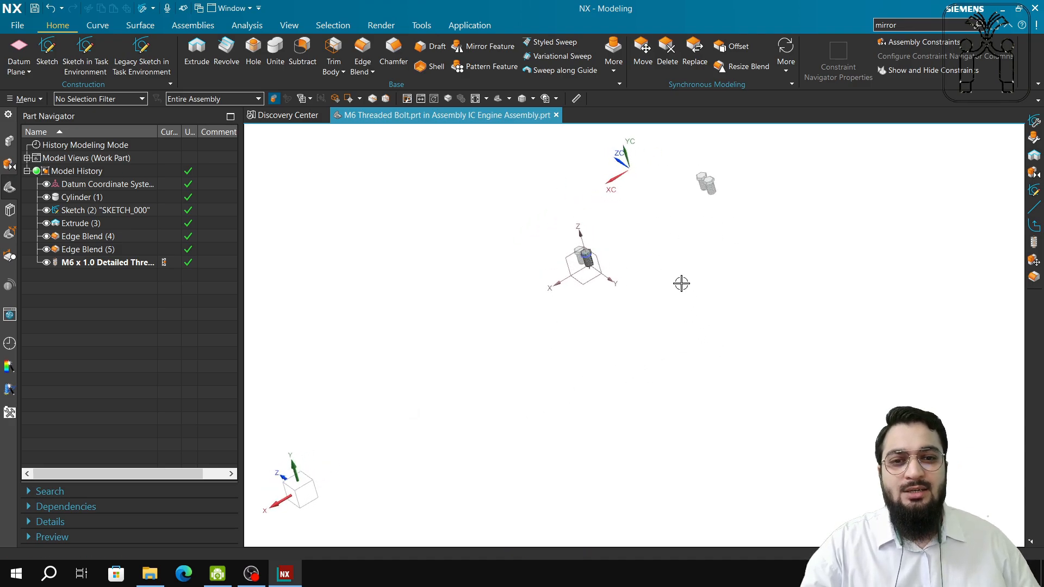
scroll(633, 298, "up", 4)
middle_click_drag(555, 282, 550, 433, "shift")
scroll(557, 422, "up", 3)
scroll(557, 422, "down", 3)
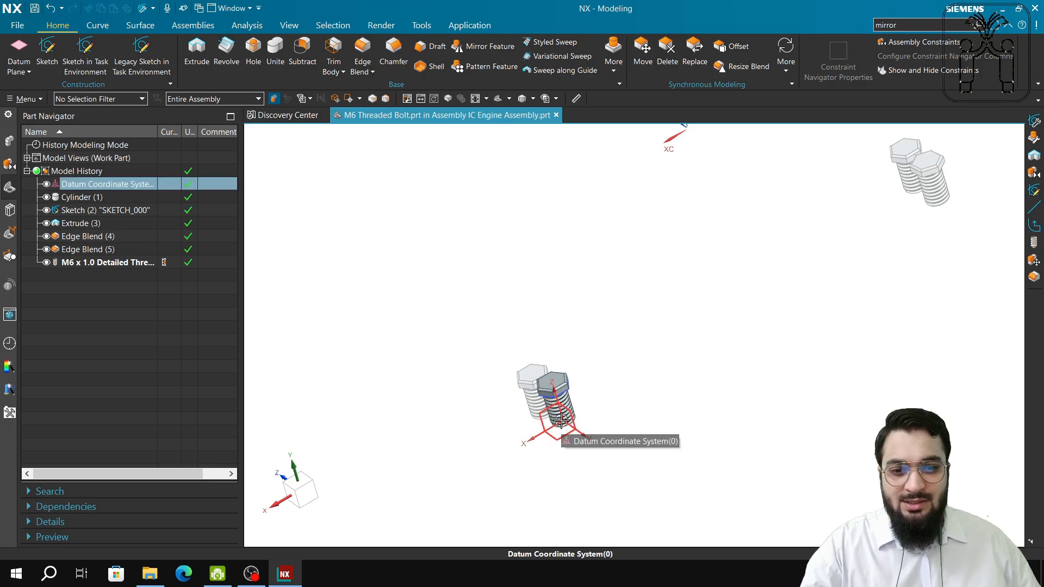
left_click(86, 198)
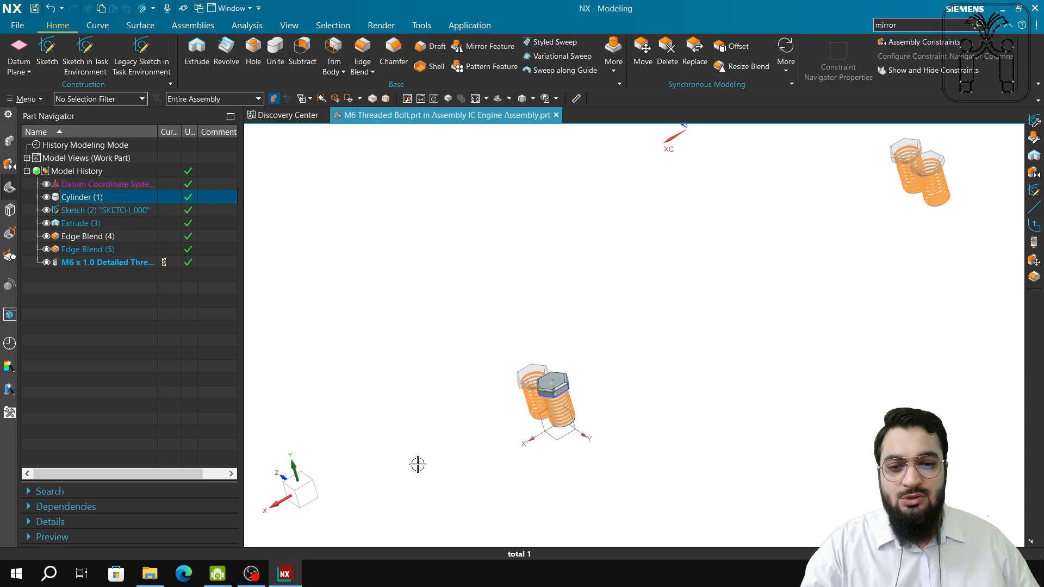
double_click(116, 199)
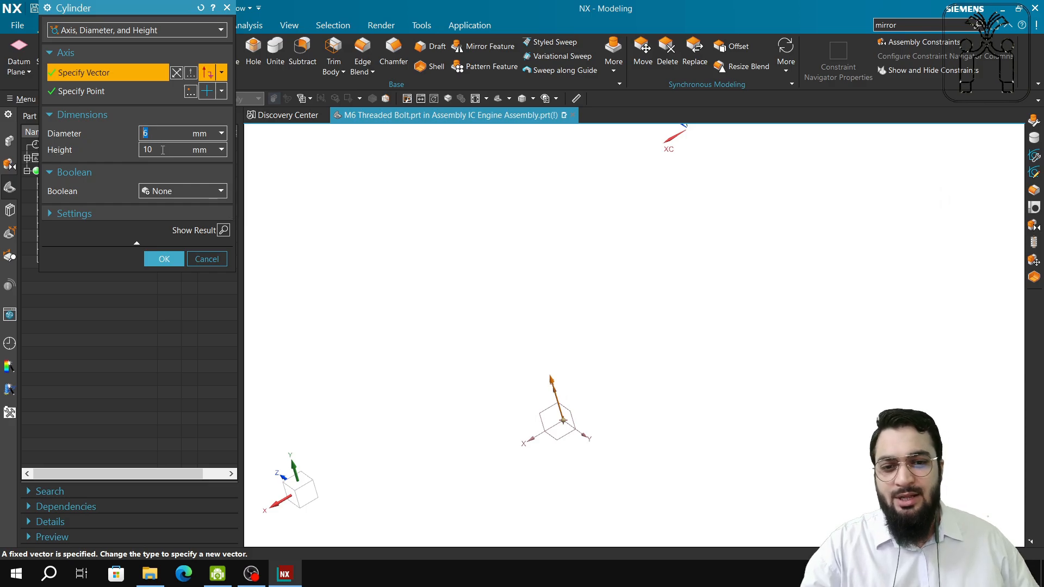
left_click(207, 259)
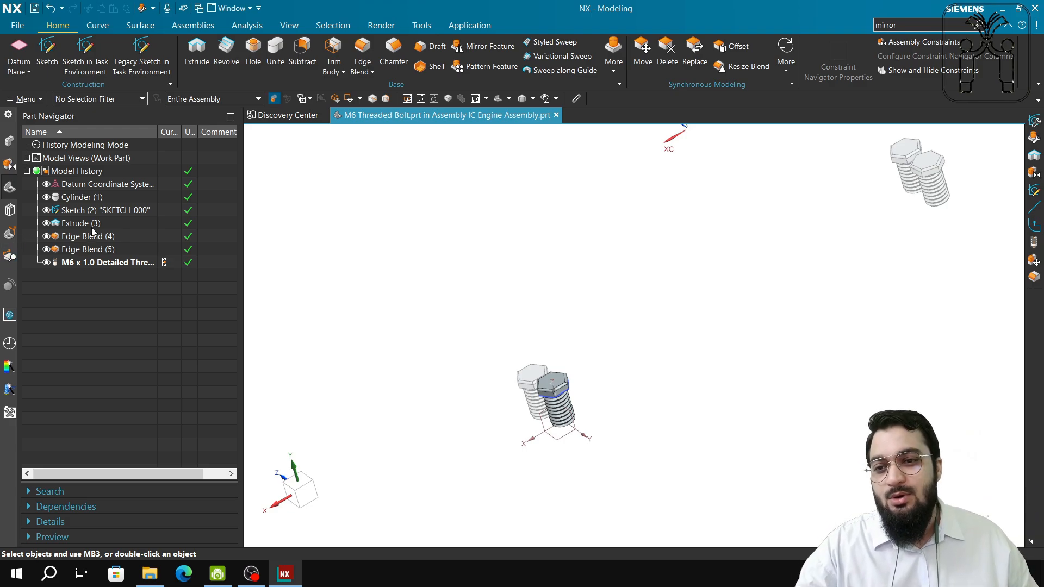
Step: Open the bolt head's hexagon sketch, SKETCH_000, and orient the view square to the sketch plane
left_click(81, 197)
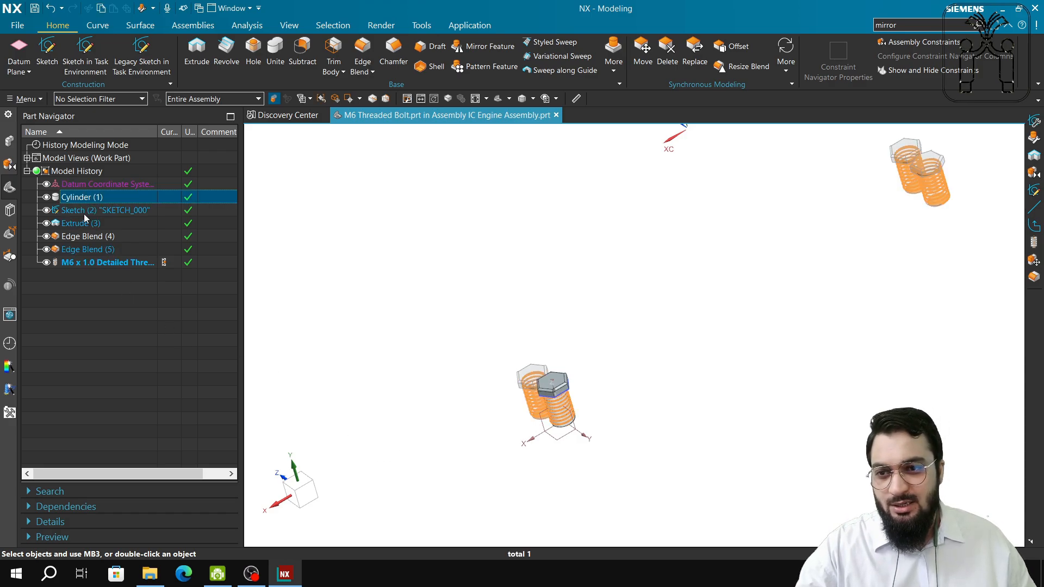
left_click(84, 213)
double_click(89, 211)
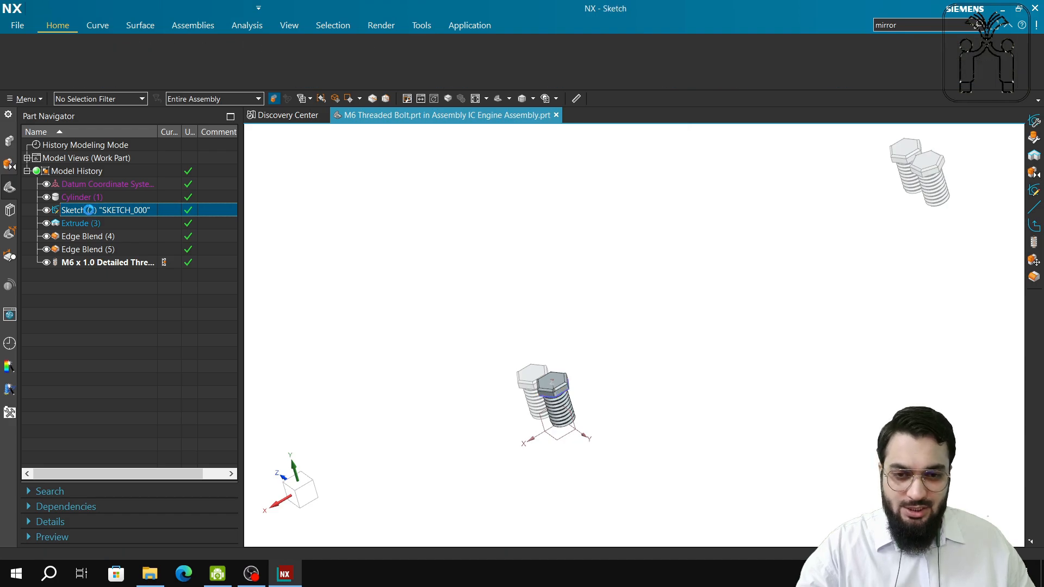
mouse_move(590, 430)
middle_mouse_down()
mouse_move(675, 424)
mouse_move(589, 422)
middle_mouse_up()
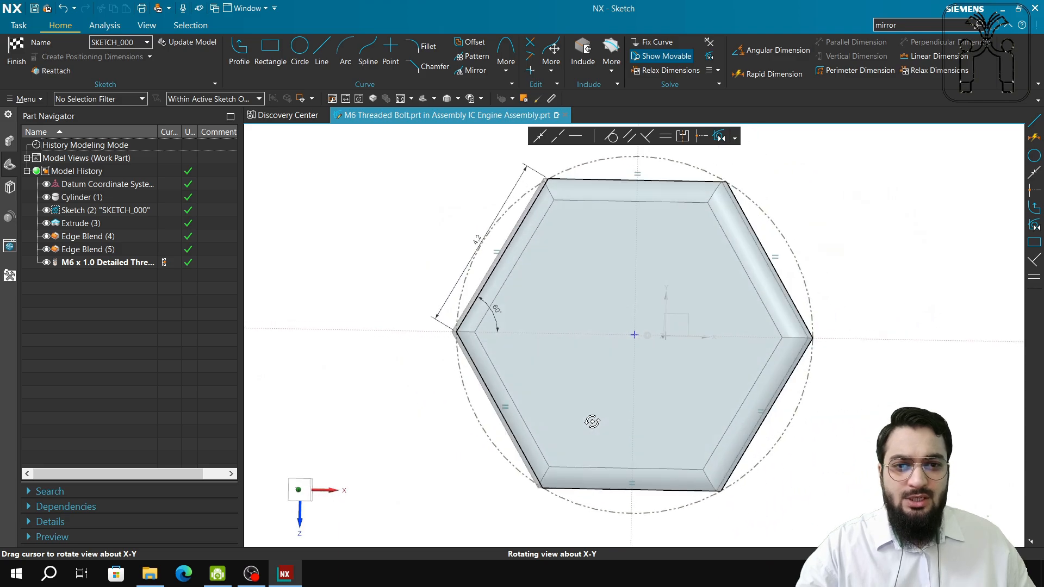
left_click(297, 494)
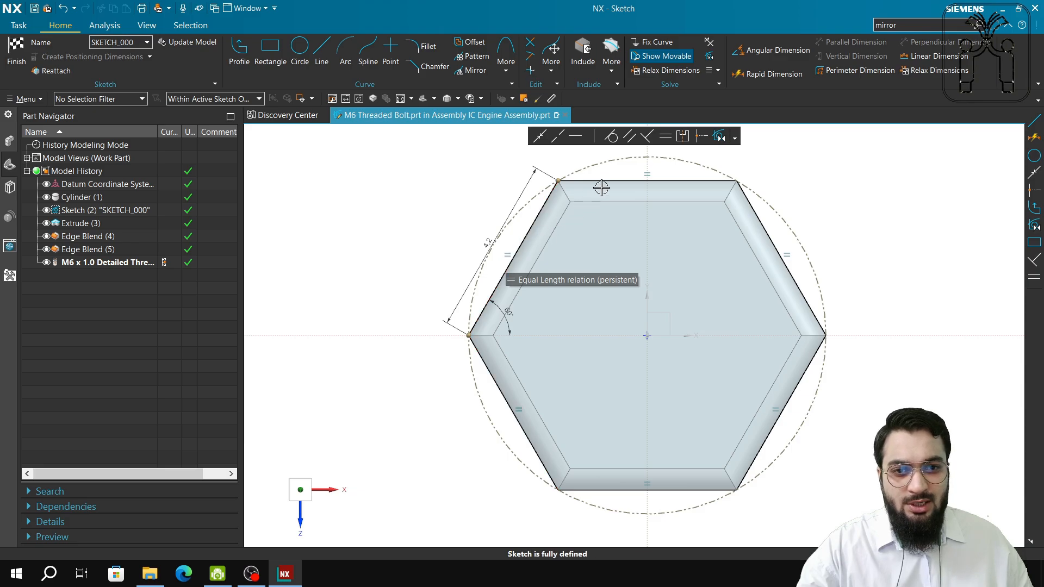
Step: Look over the Make Equal relation with its Equal Length option and the Angular Dimension command in the hexagon sketch, applying neither
left_click(664, 137)
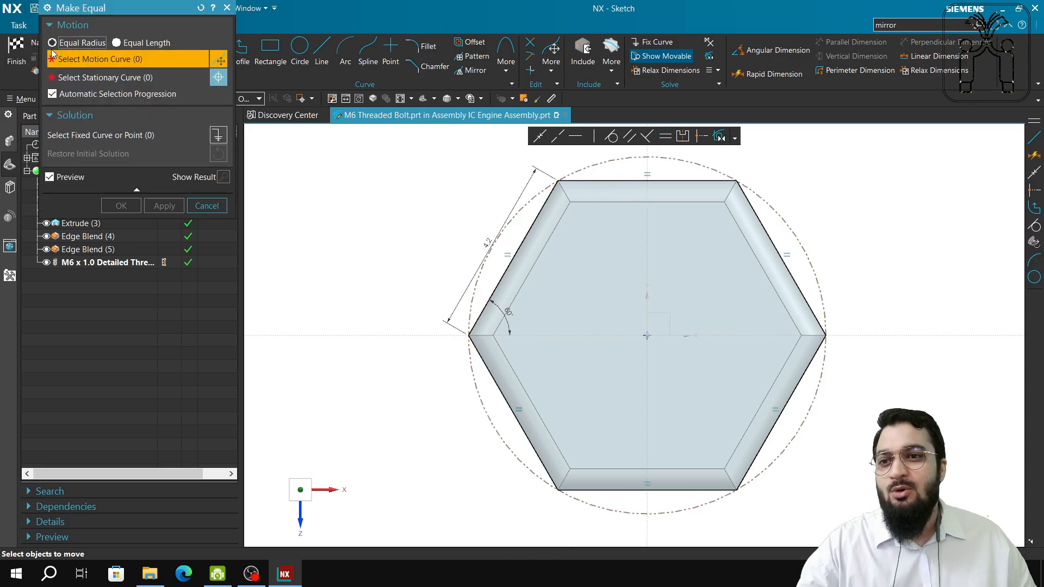
left_click(119, 45)
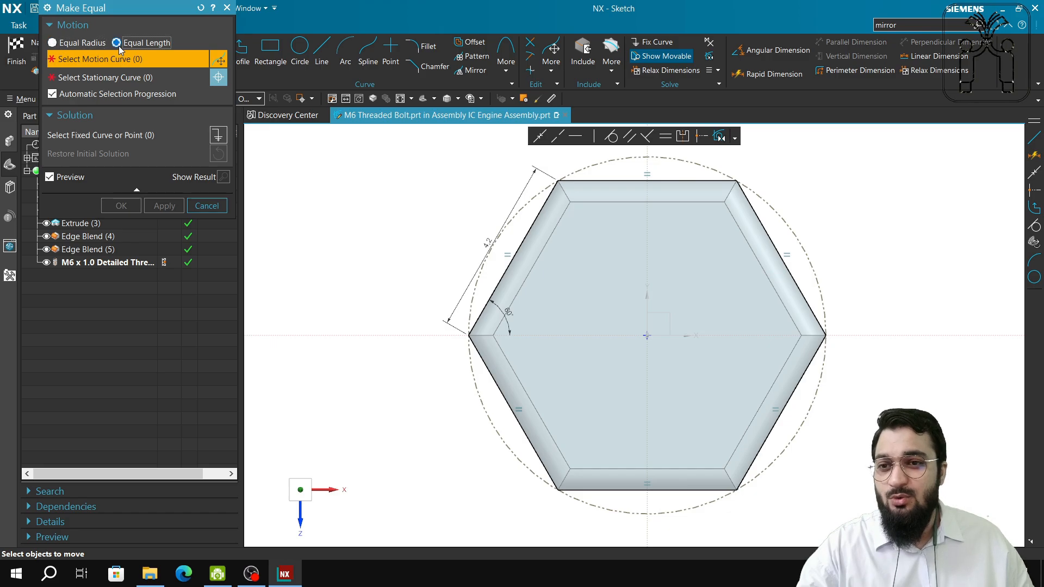
left_click(207, 206)
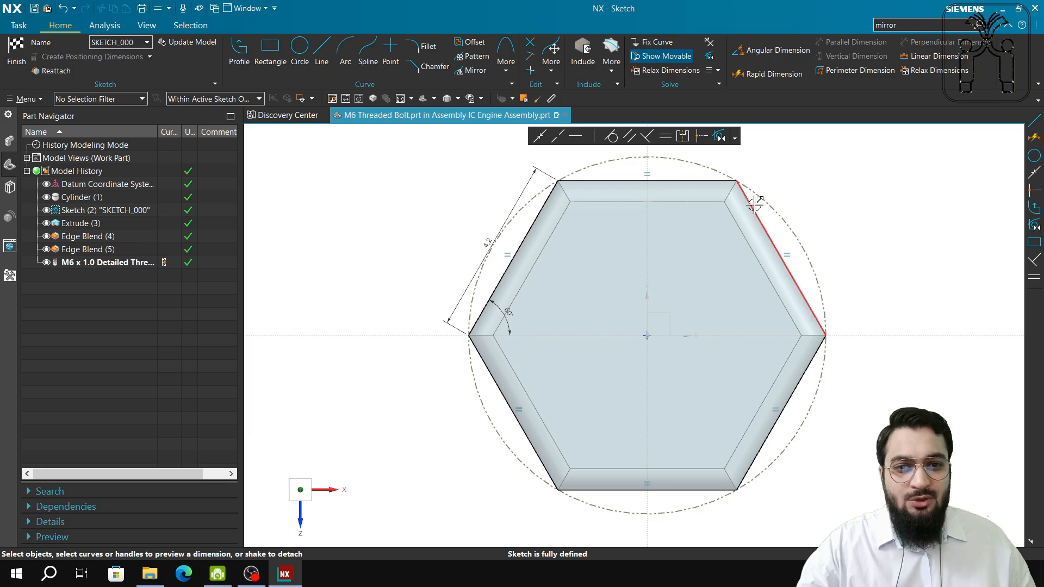
left_click(772, 50)
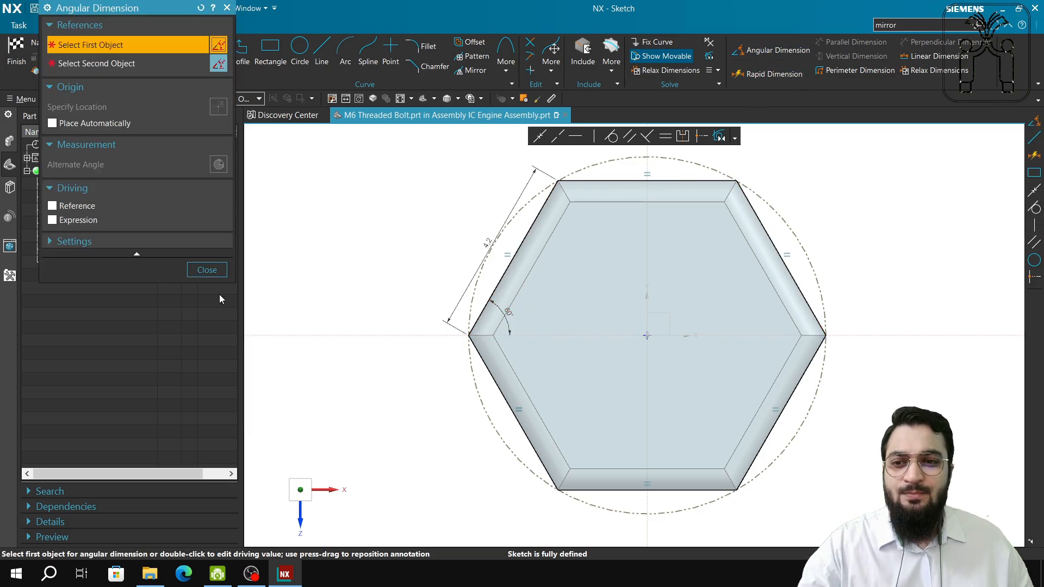
left_click(206, 270)
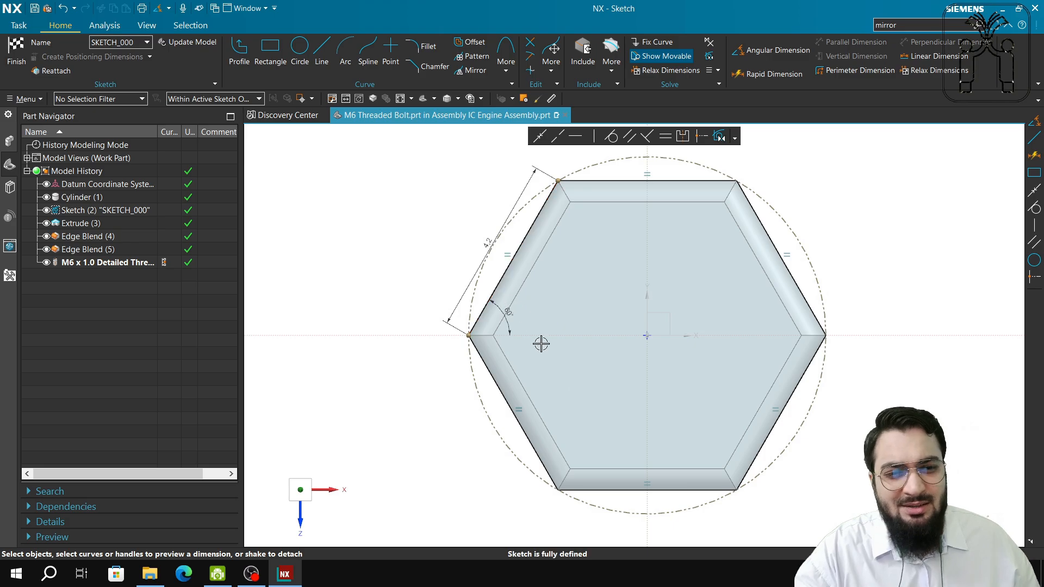
middle_click_drag(540, 344, 509, 371)
left_click(302, 489)
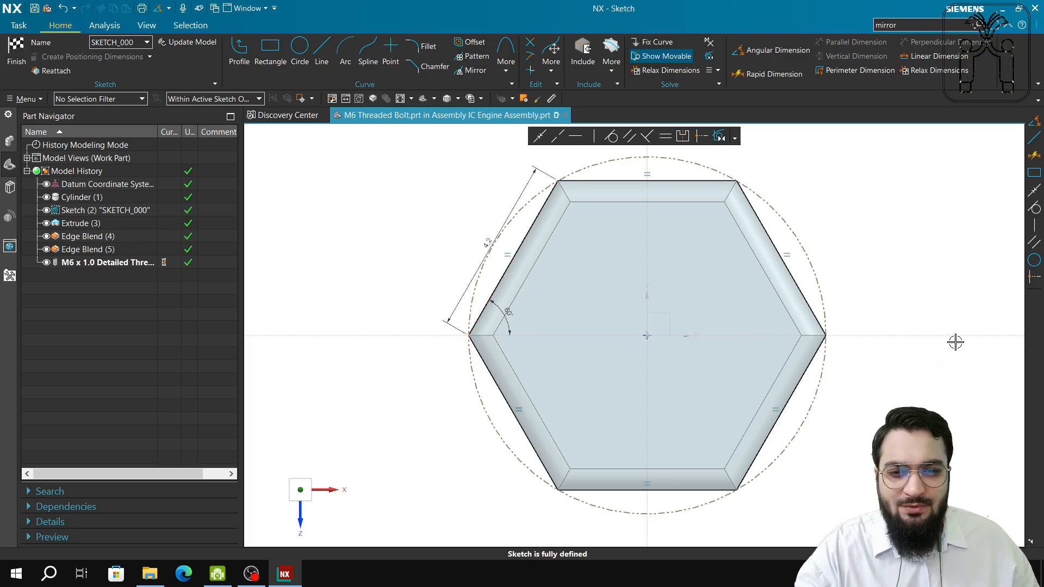
mouse_move(957, 329)
middle_mouse_down("shift")
mouse_move(957, 405)
mouse_move(900, 363)
mouse_move(890, 341)
middle_mouse_up("shift")
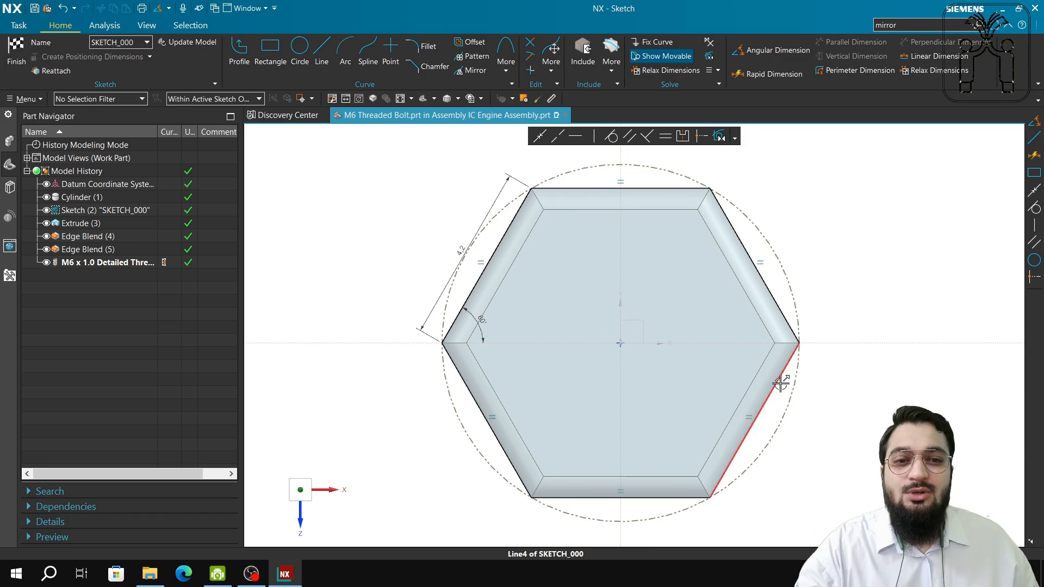
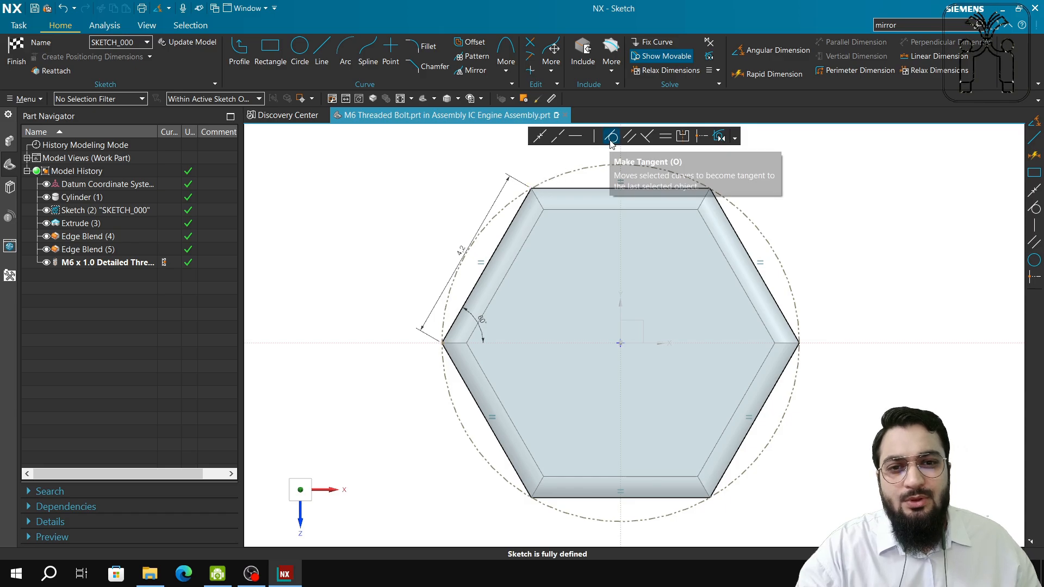
Step: Examine the Circle command's three-point method at the hexagon without drawing, and finish the sketch
left_click(303, 57)
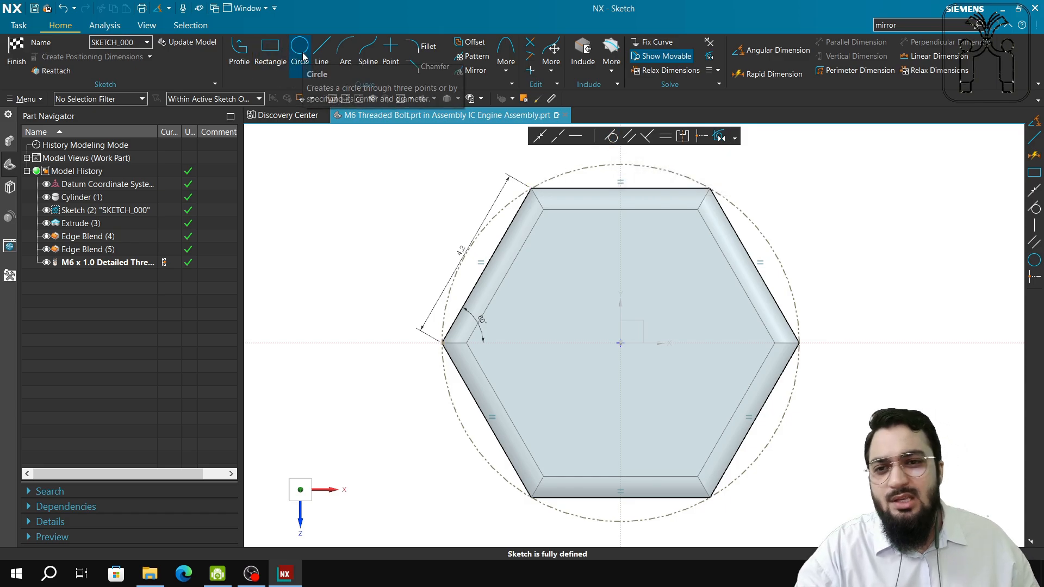
left_click(71, 40)
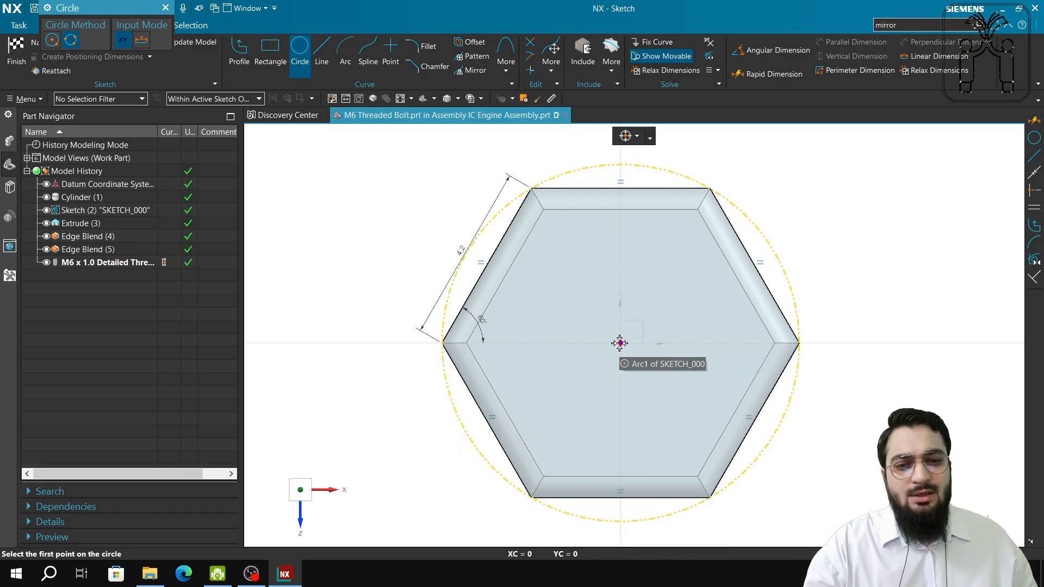
mouse_move(621, 343)
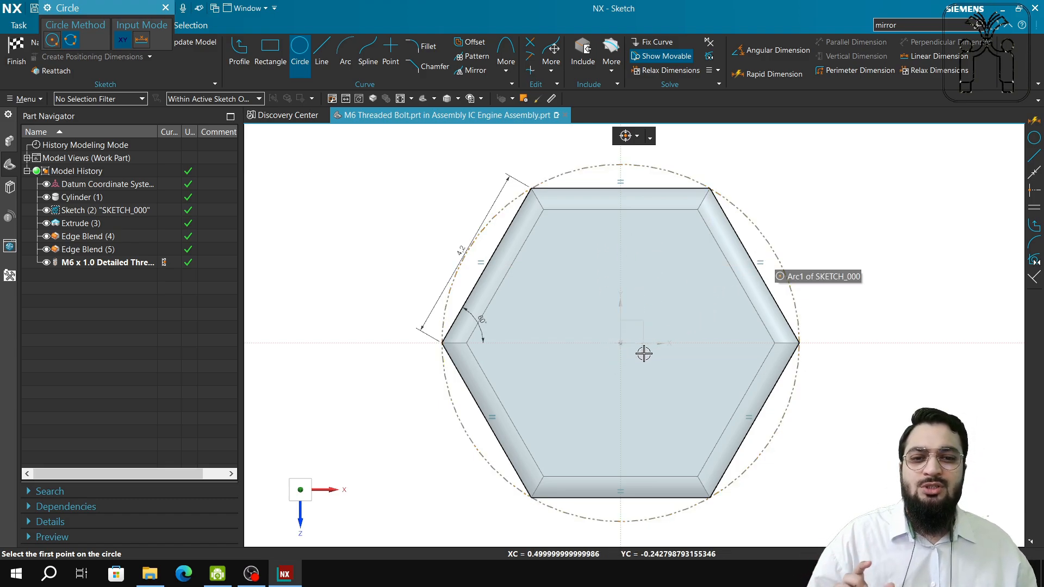
mouse_move(642, 315)
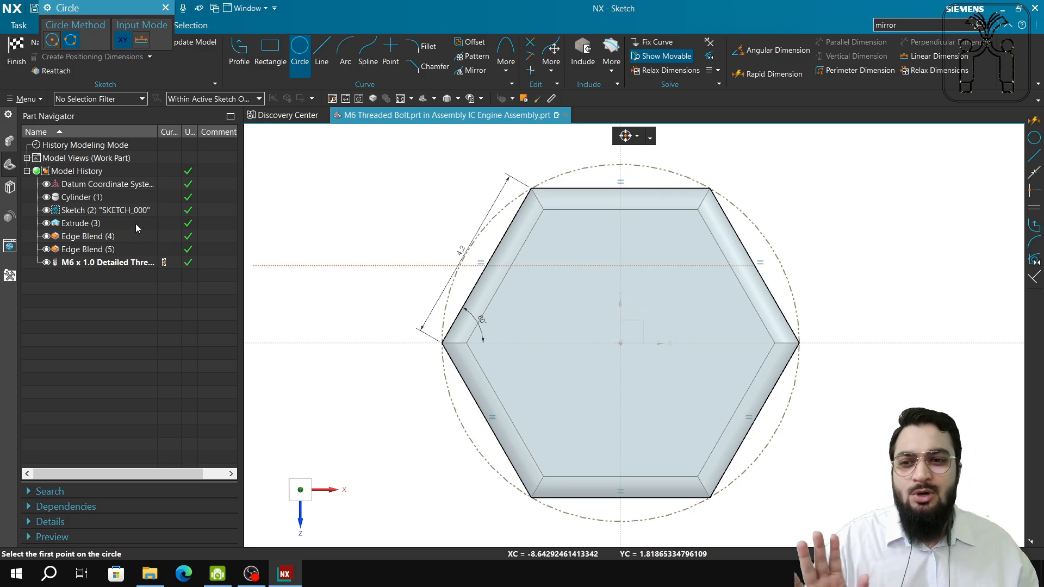
key("Escape")
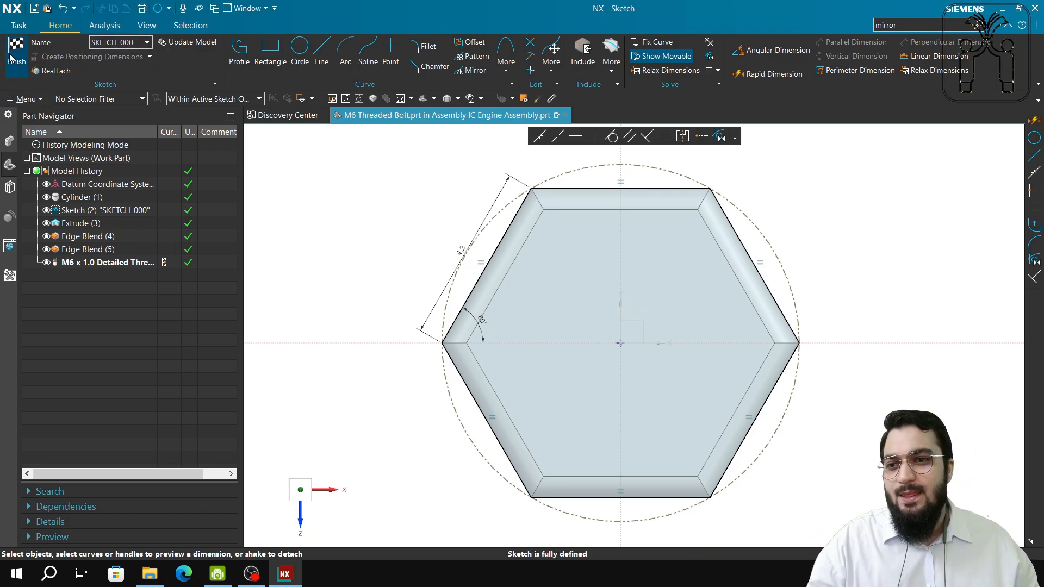
key("ctrl+q")
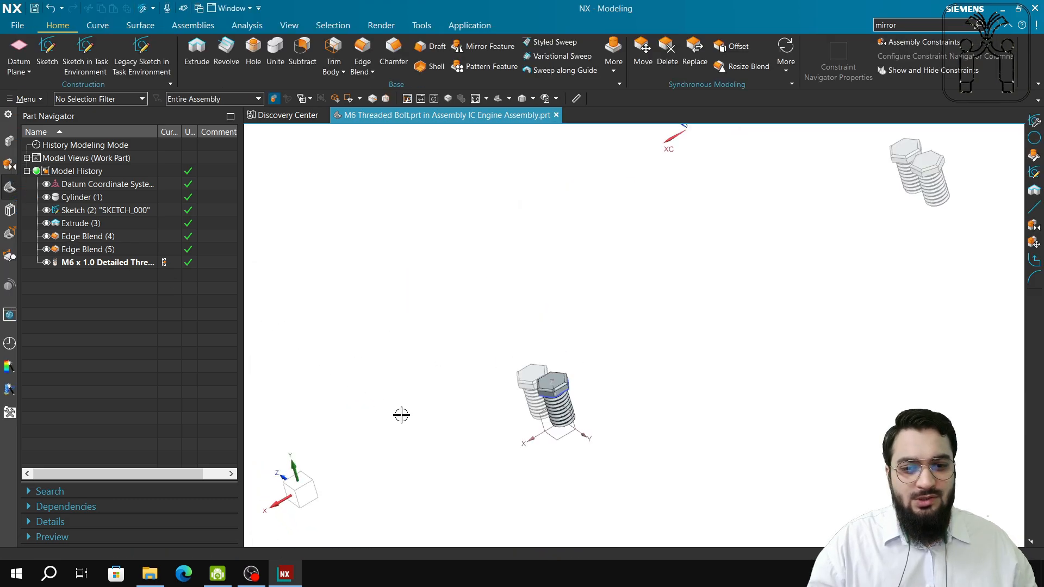
Step: Inspect the distance limits and Boolean setting of the bolt head's Extrude (3) feature, and exit without changing them
left_click(86, 222)
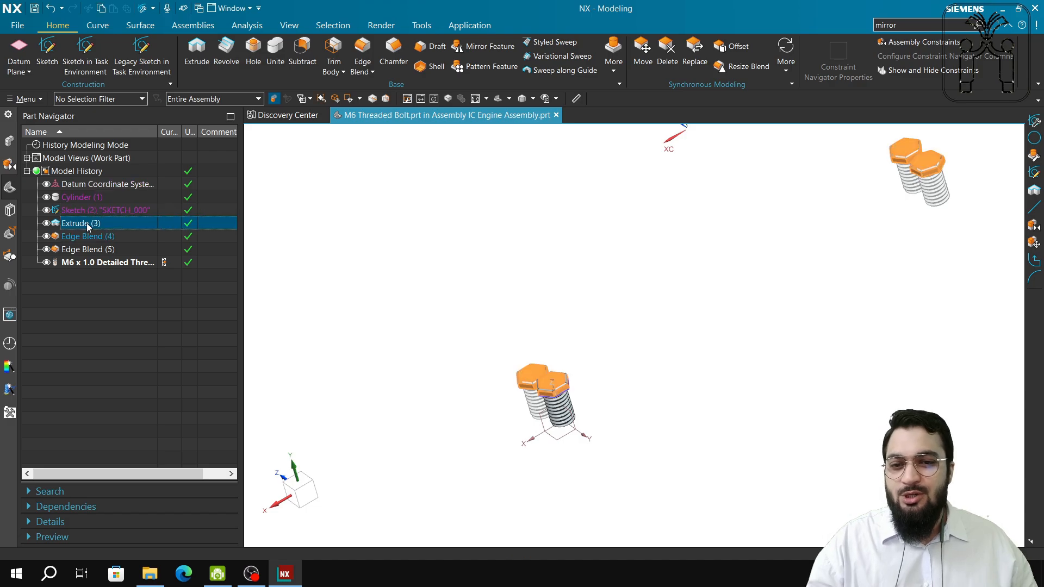
double_click(86, 223)
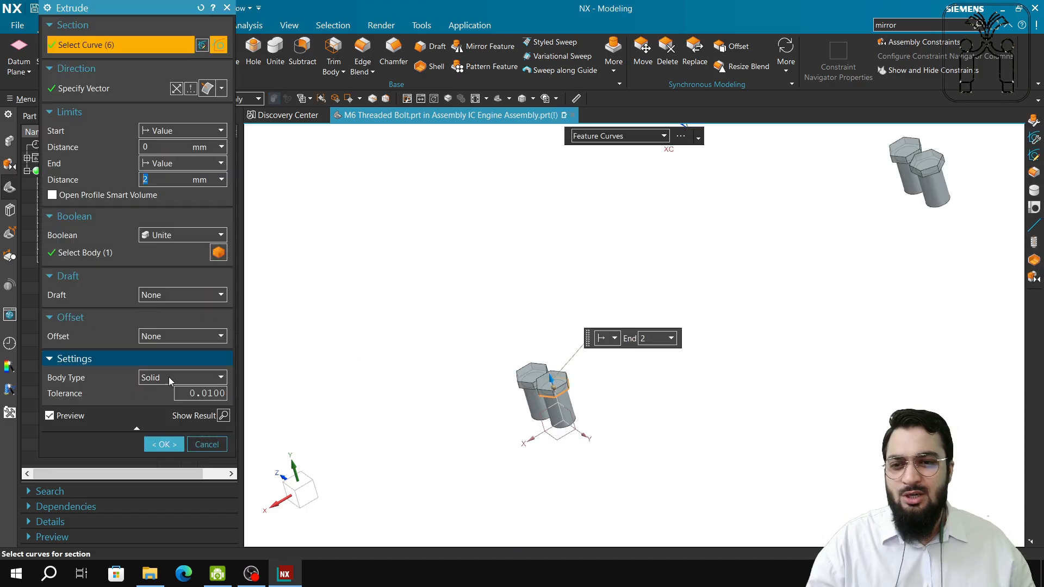
left_click(167, 237)
left_click(166, 237)
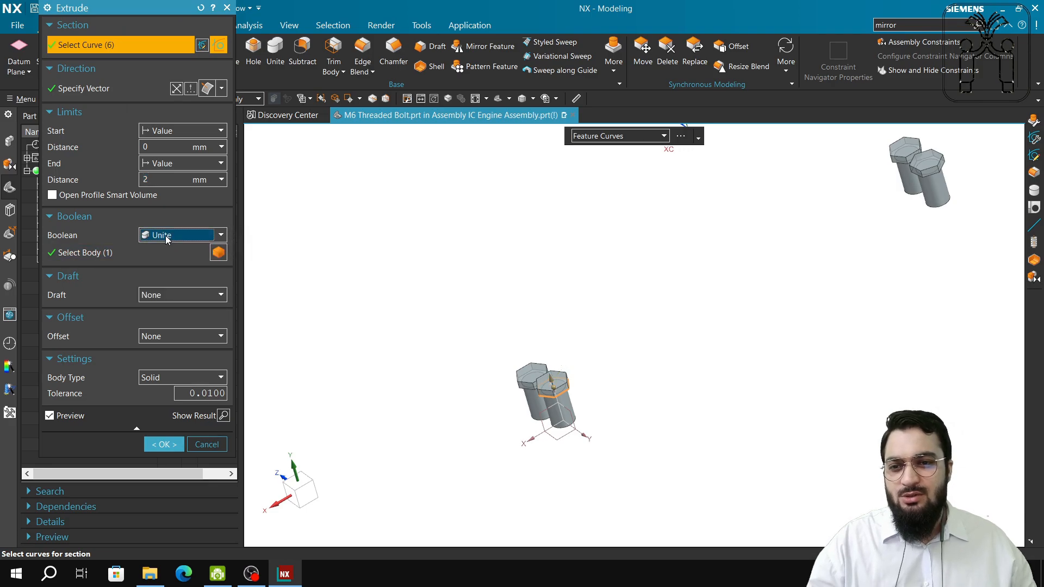
left_click(165, 236)
left_click(213, 443)
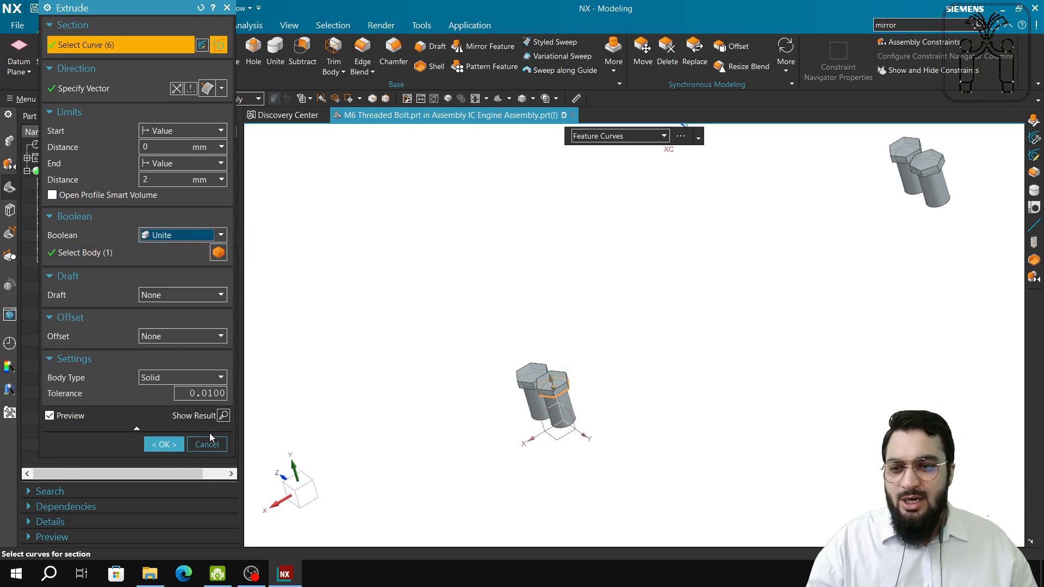
left_click(212, 442)
Step: Highlight the M6 x 1.0 Detailed Thread feature and look over the threaded shank from its lower end
scroll(518, 412, "up", 5)
middle_click_drag(625, 380, 661, 416)
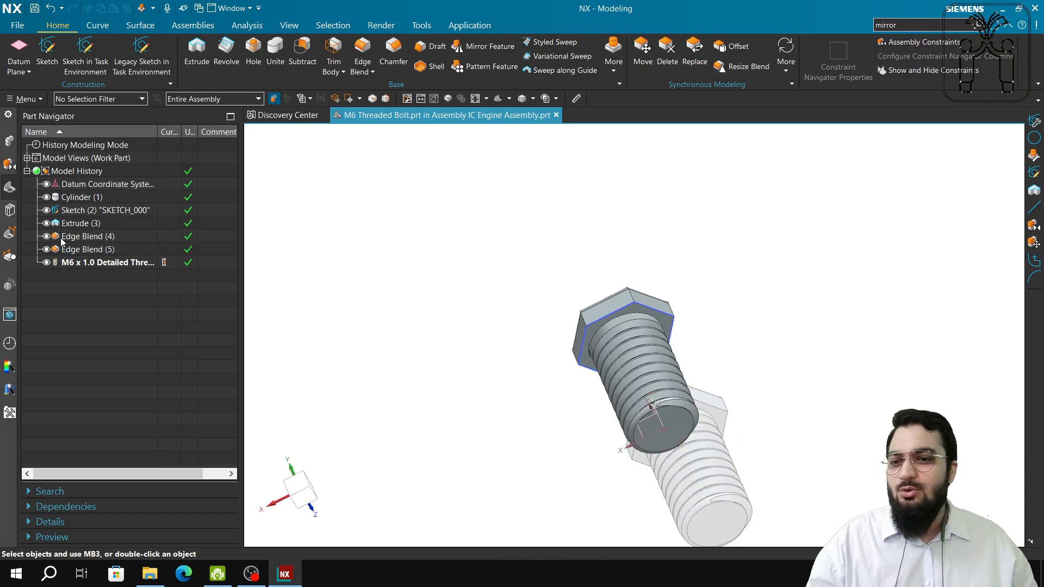
left_click(84, 263)
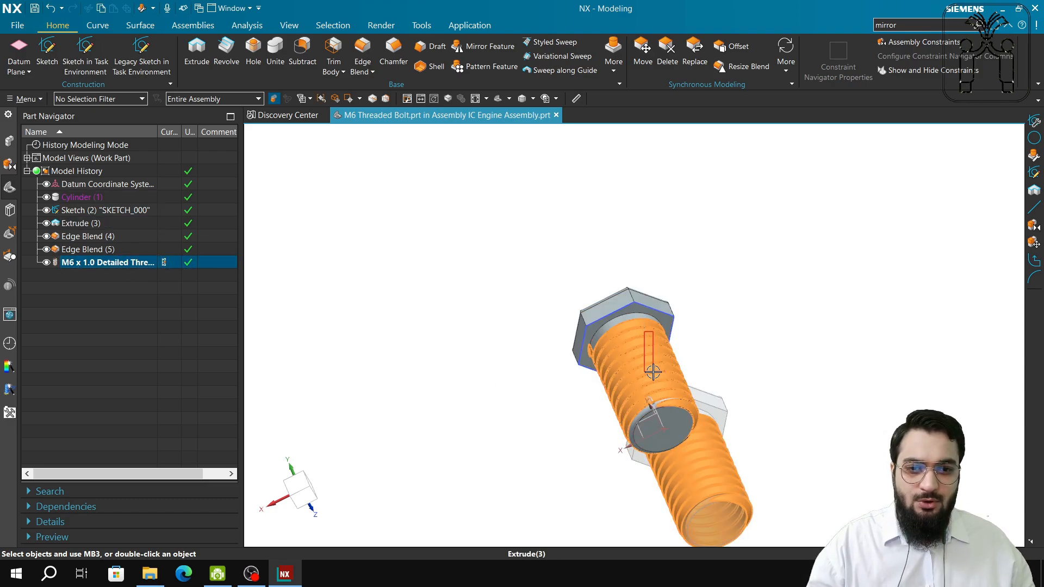
left_click(517, 326)
middle_click_drag(641, 375, 658, 433)
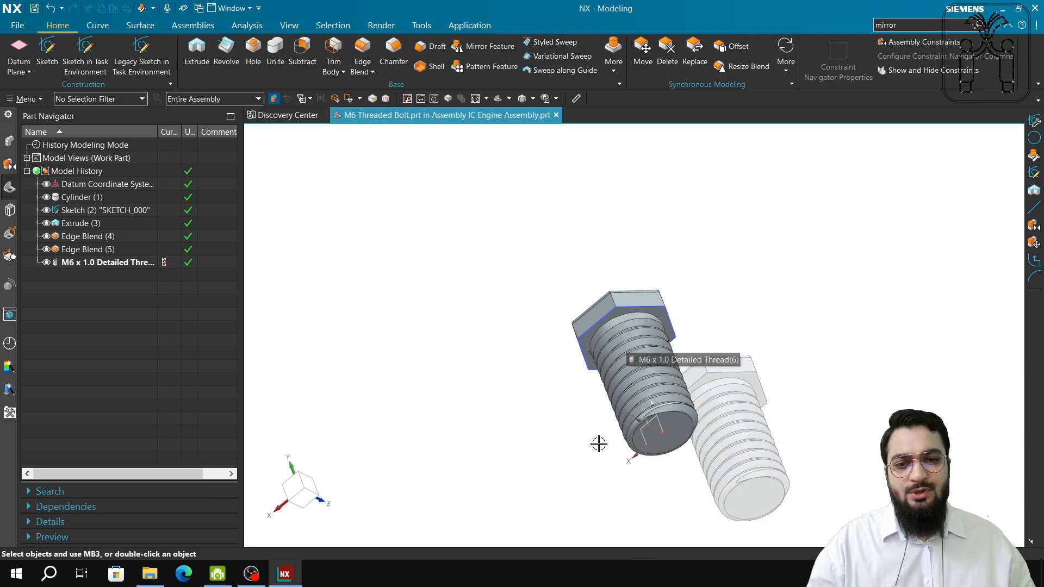
left_click_drag(600, 454, 527, 328)
Step: Inspect the detailed thread's size, limit and thread standard options, and exit without changing them
double_click(79, 263)
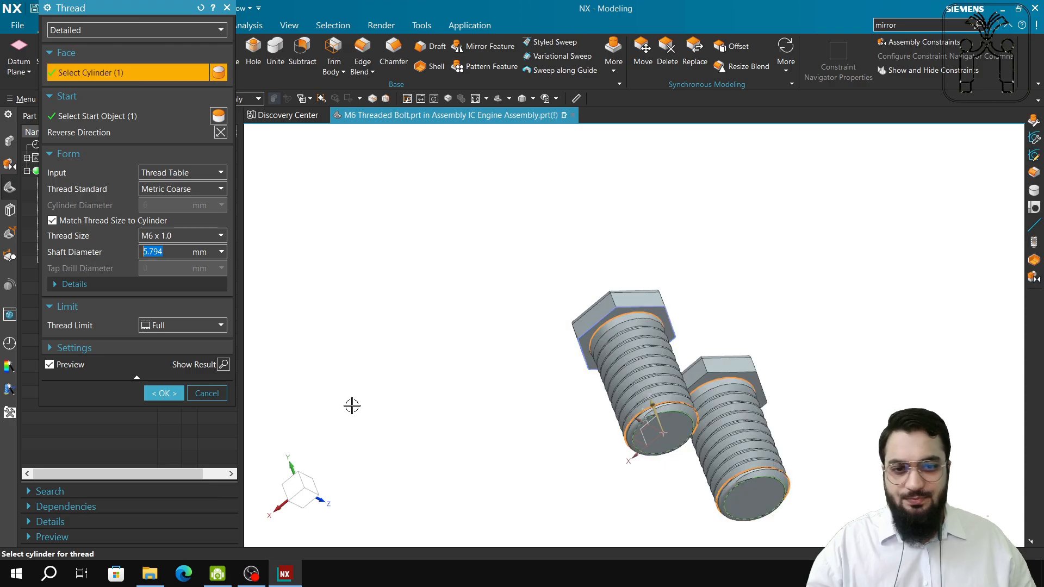
left_click(171, 237)
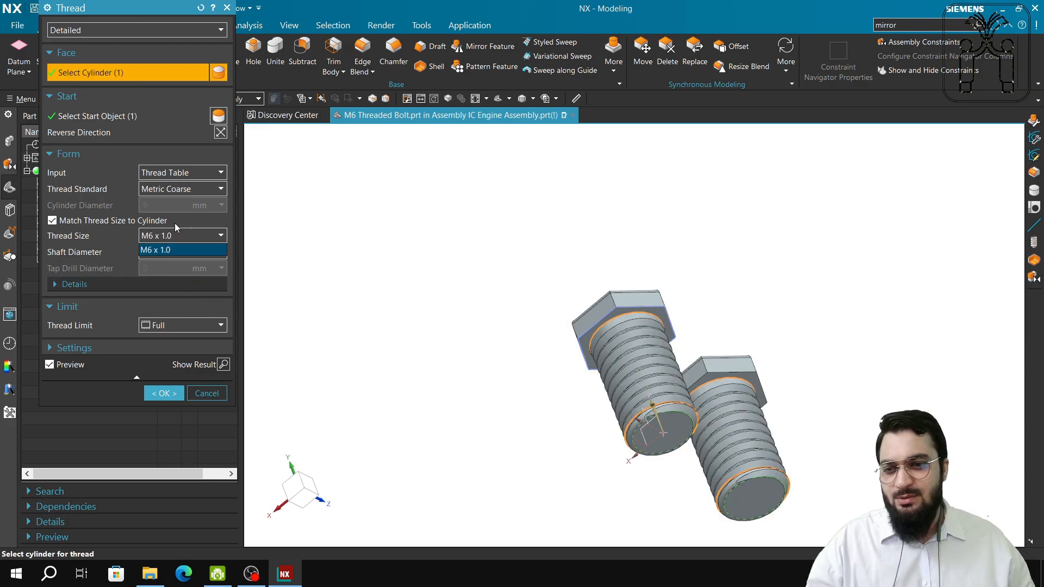
left_click(177, 220)
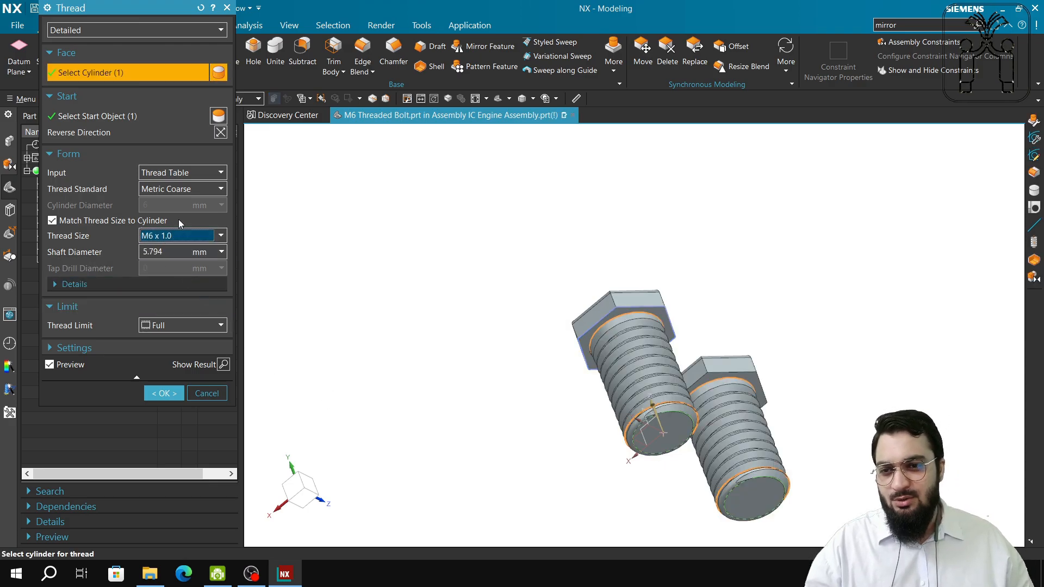
left_click(181, 333)
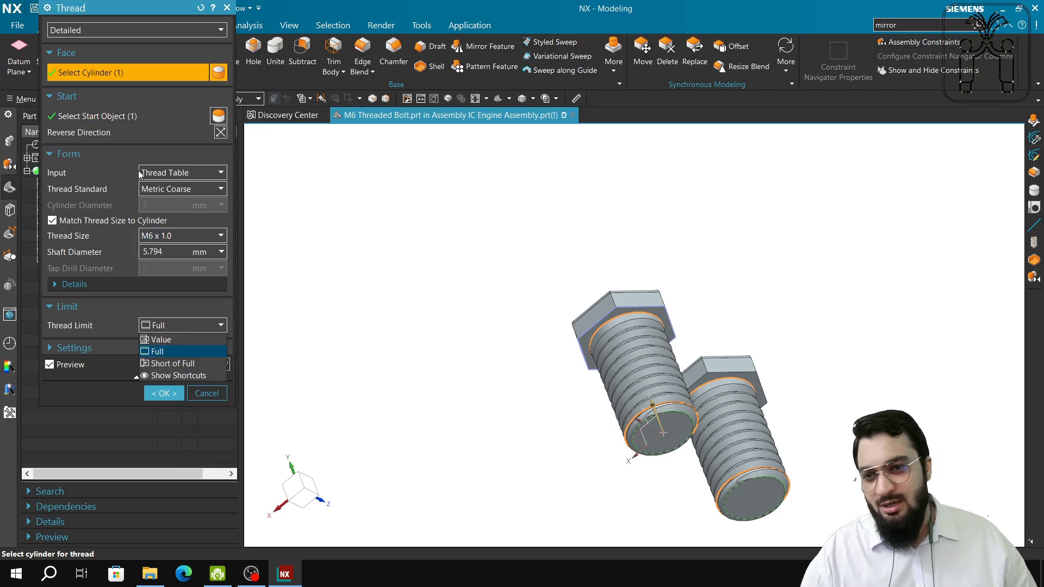
left_click(206, 403)
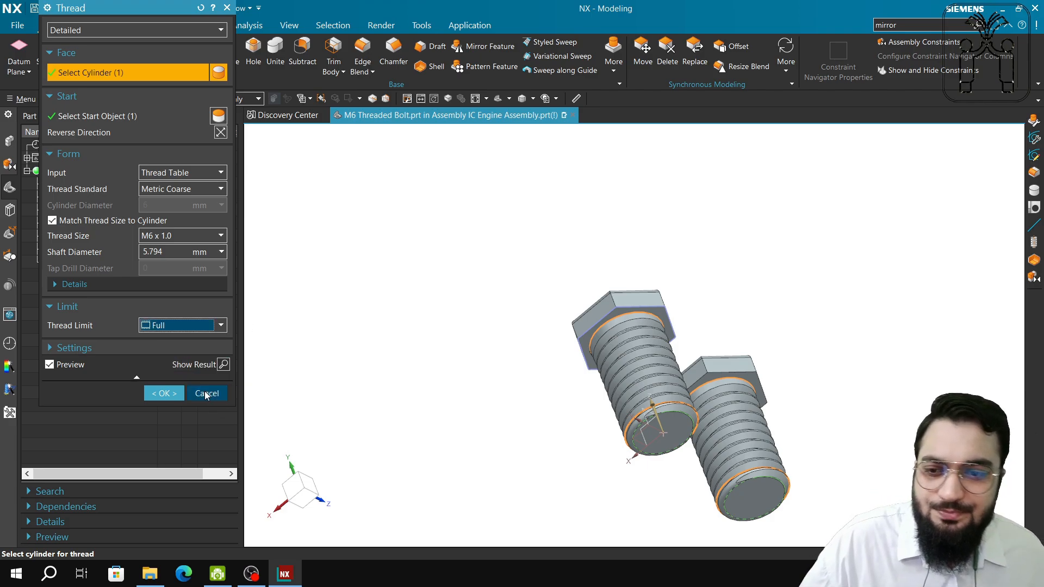
left_click(205, 190)
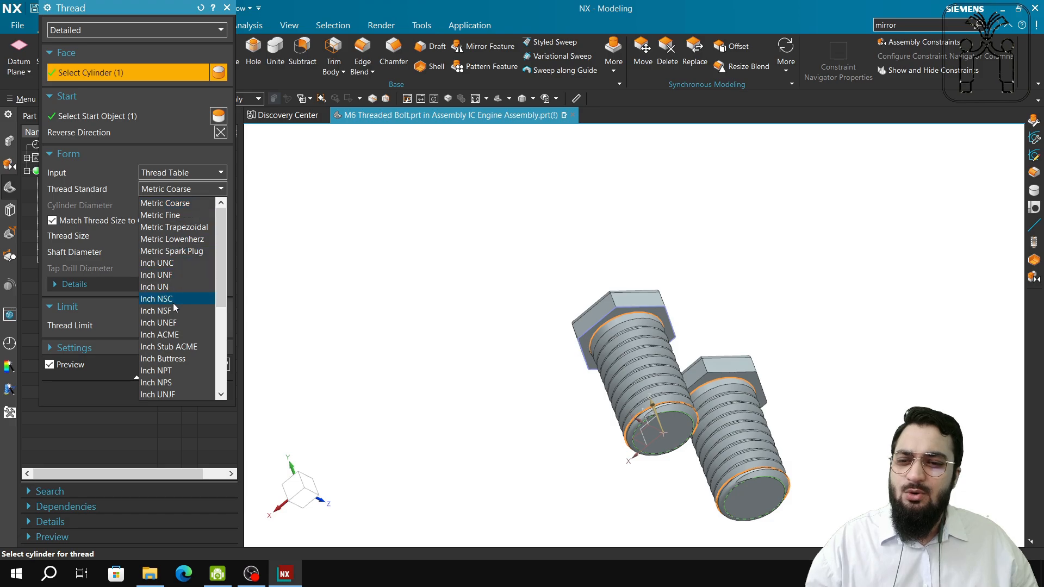
left_click(120, 167)
left_click(207, 393)
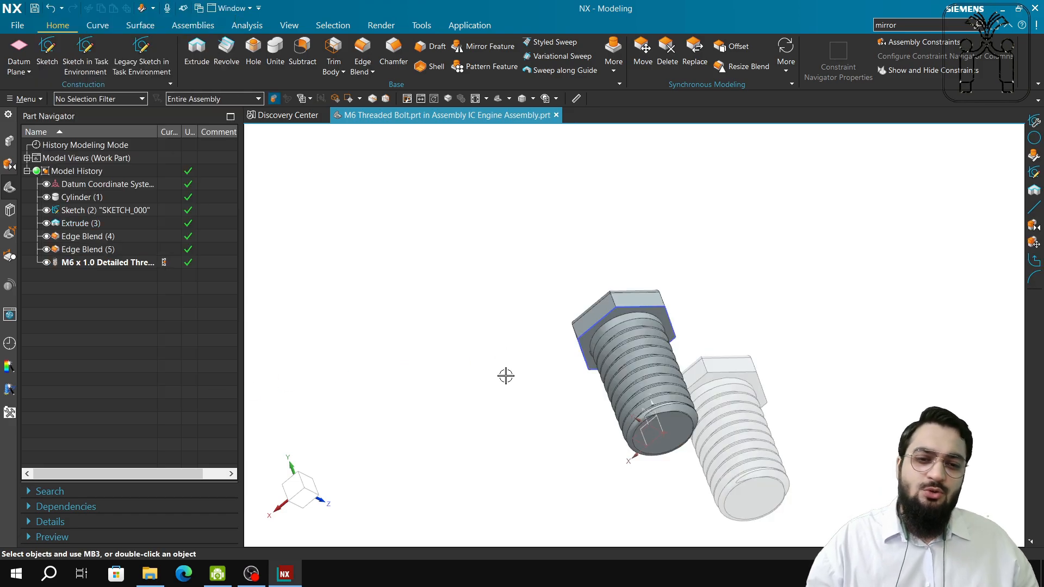
middle_click_drag(503, 373, 473, 401)
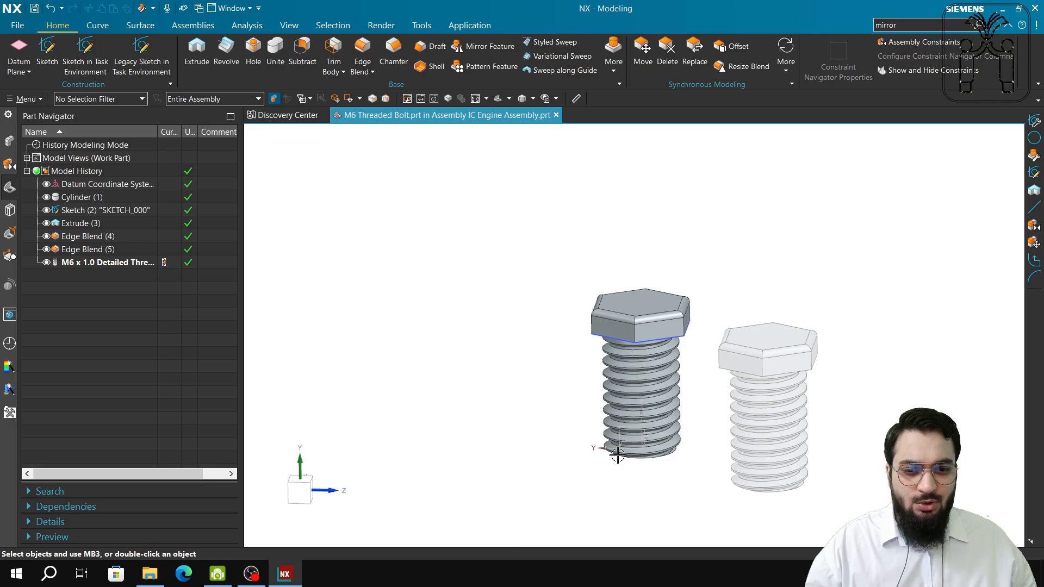
middle_click_drag(617, 456, 613, 430)
middle_click_drag(650, 473, 636, 420)
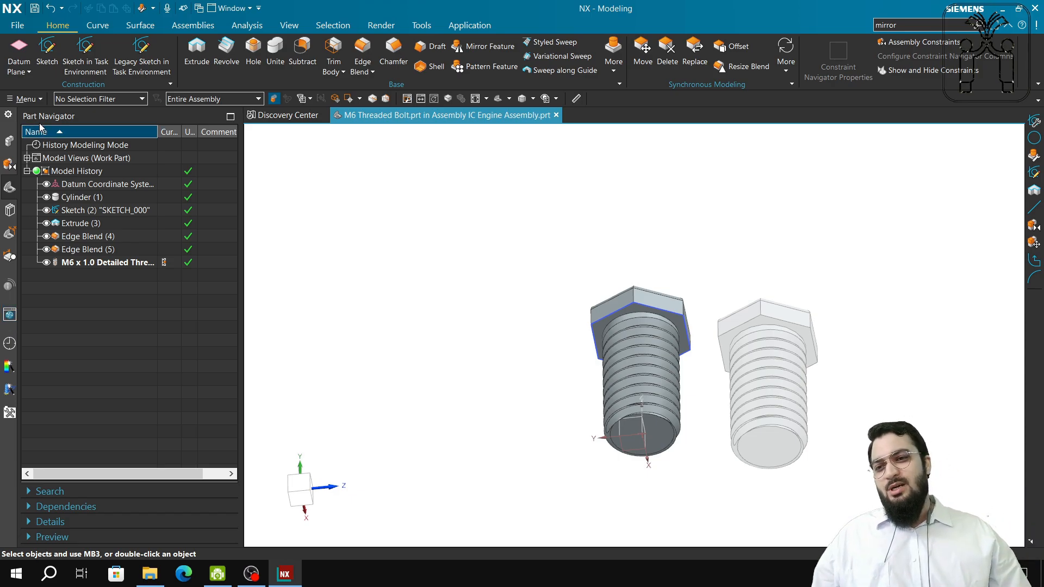
Step: Hide the four M6 threaded bolts, show Connecting Pin D20, and make it the work part
left_click(9, 141)
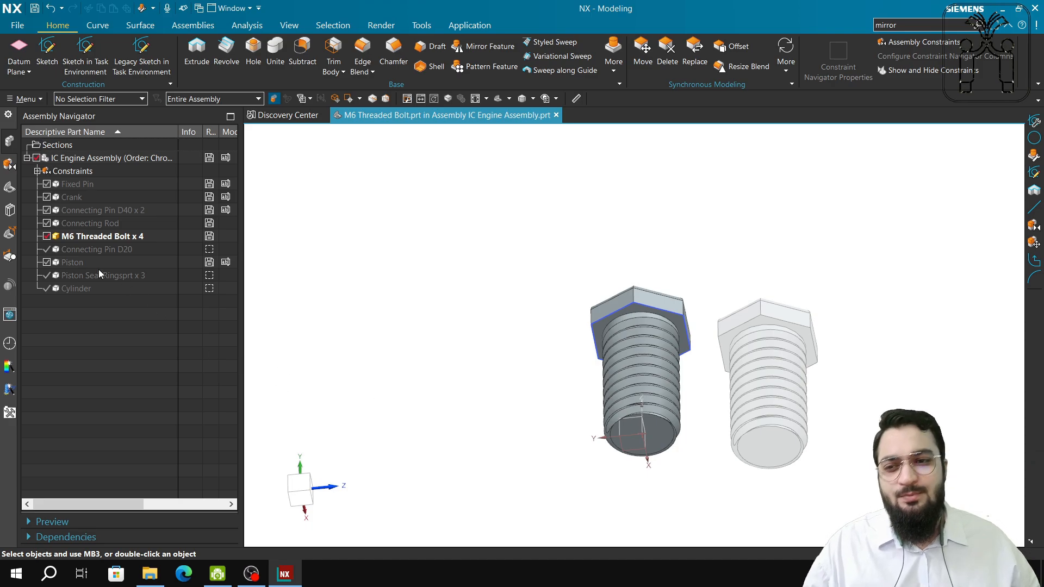
left_click(46, 237)
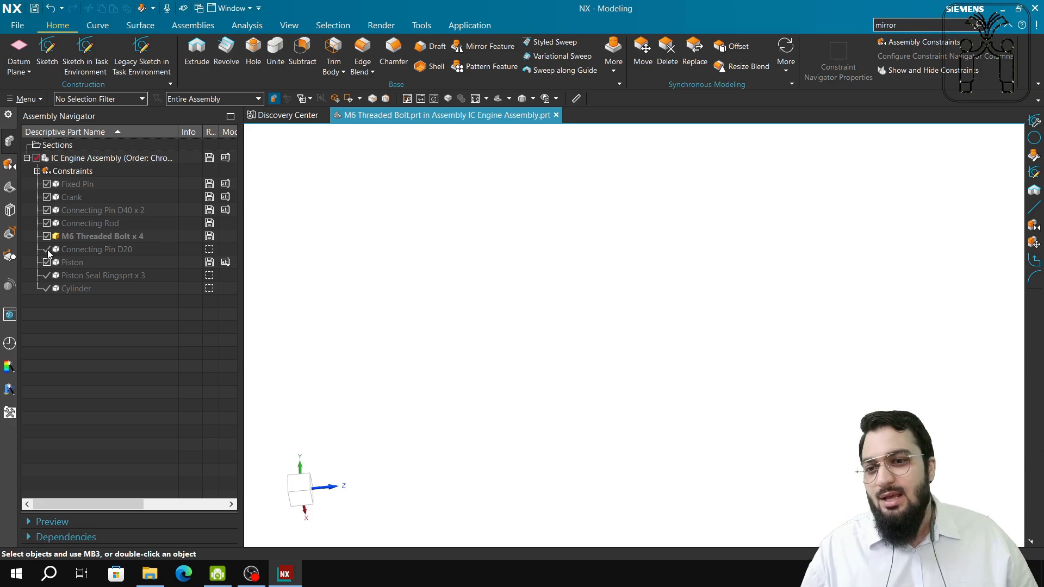
left_click(47, 250)
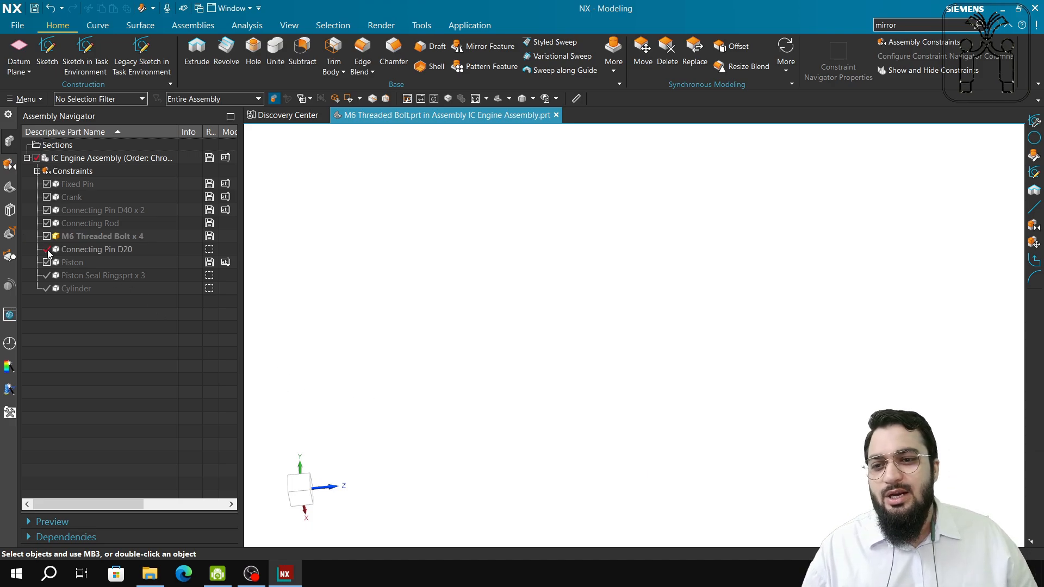
left_click(103, 250)
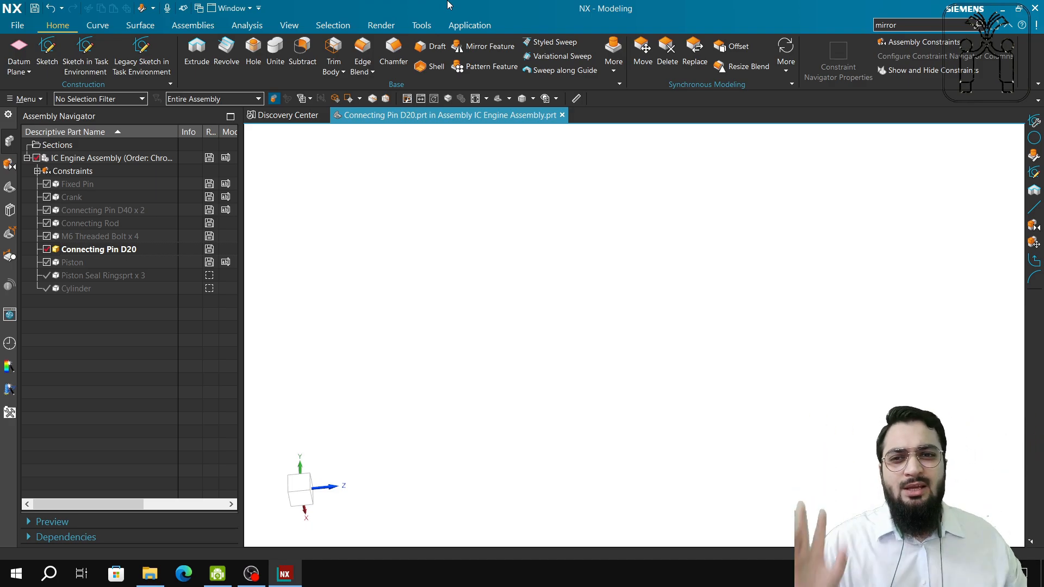
Step: Bring up the feature history of Connecting Pin D20 and highlight Cylinder (1) and Cylinder (2) on the model
left_click(103, 250)
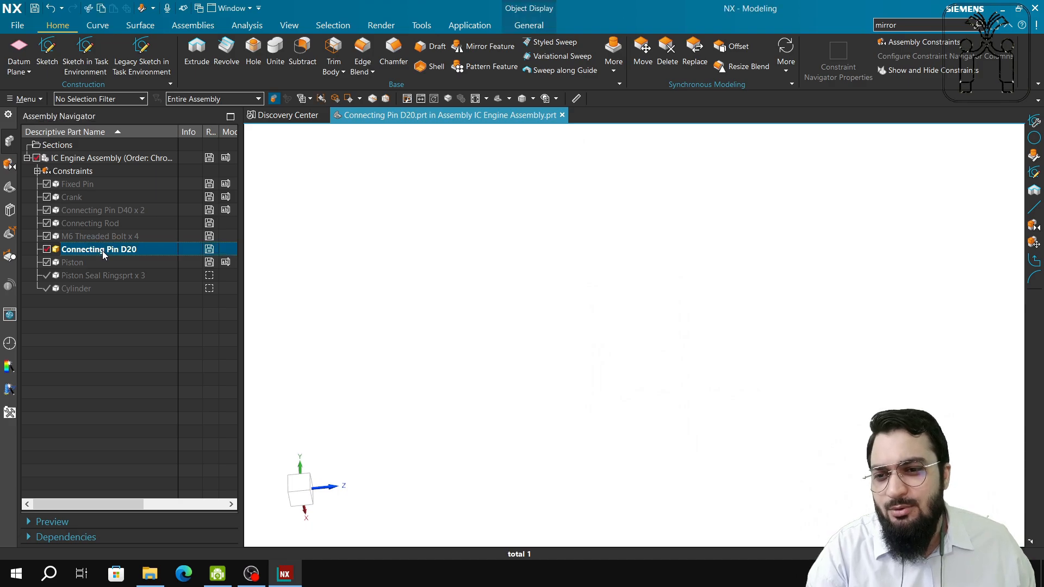
left_click(10, 186)
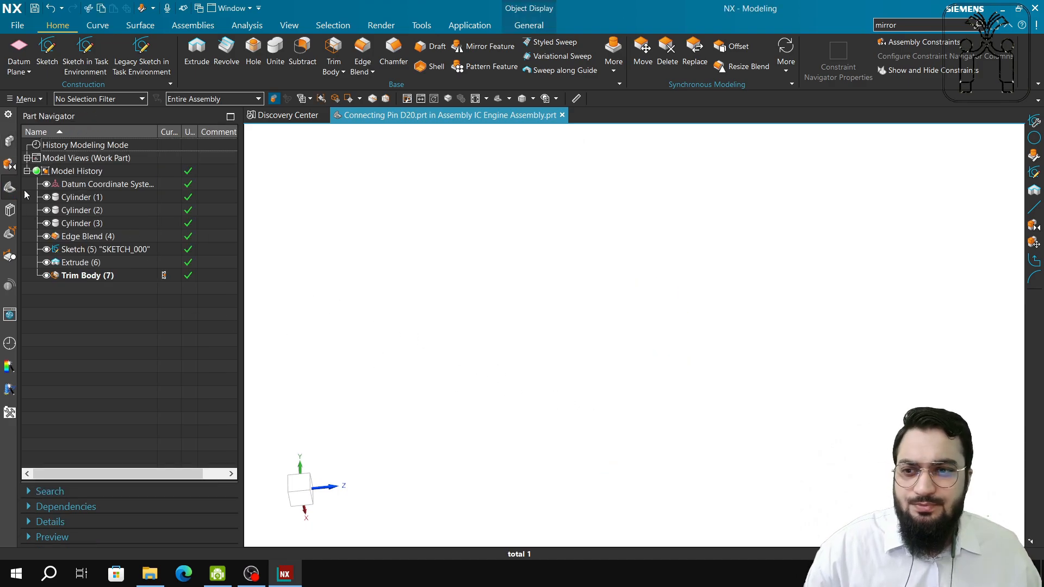
left_click(96, 201)
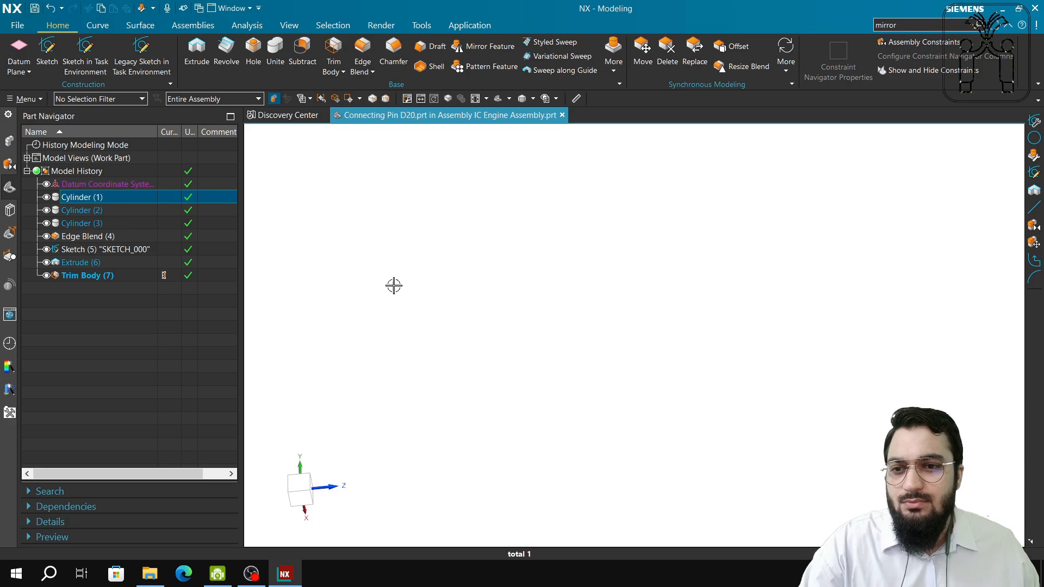
scroll(510, 359, "down", 8)
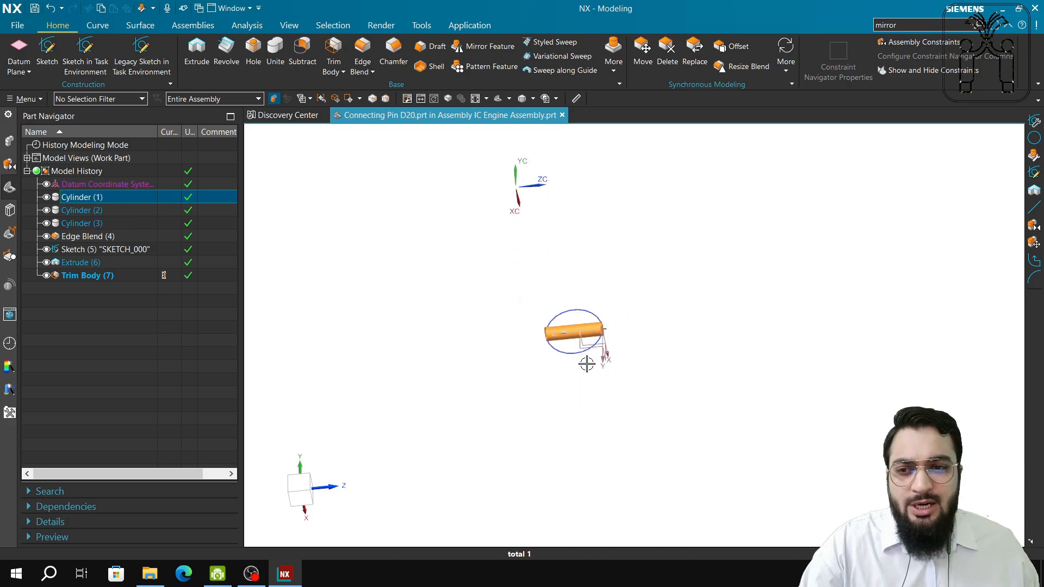
scroll(587, 361, "up", 6)
middle_click_drag(589, 357, 766, 387)
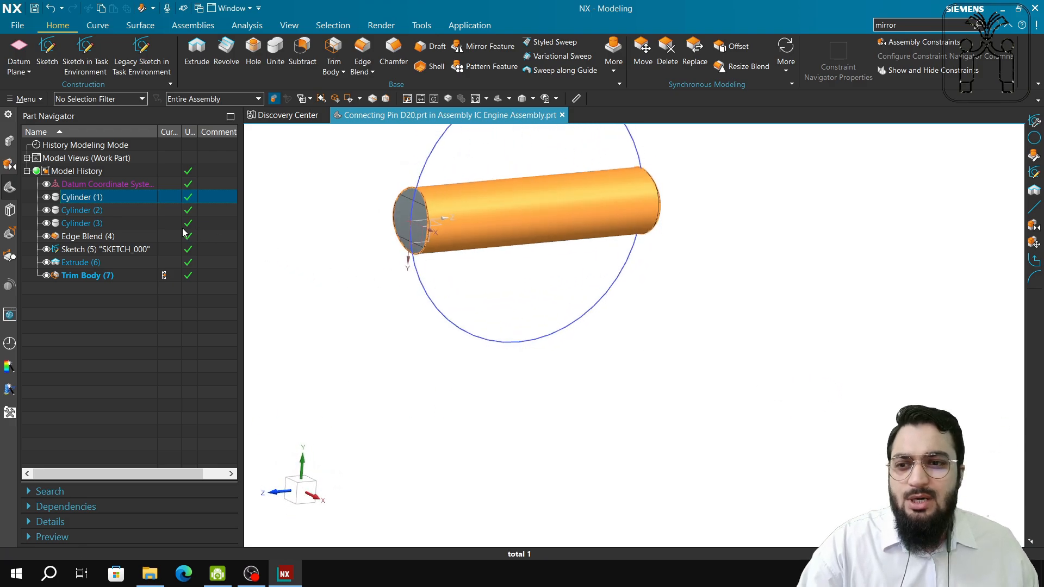
left_click(101, 213)
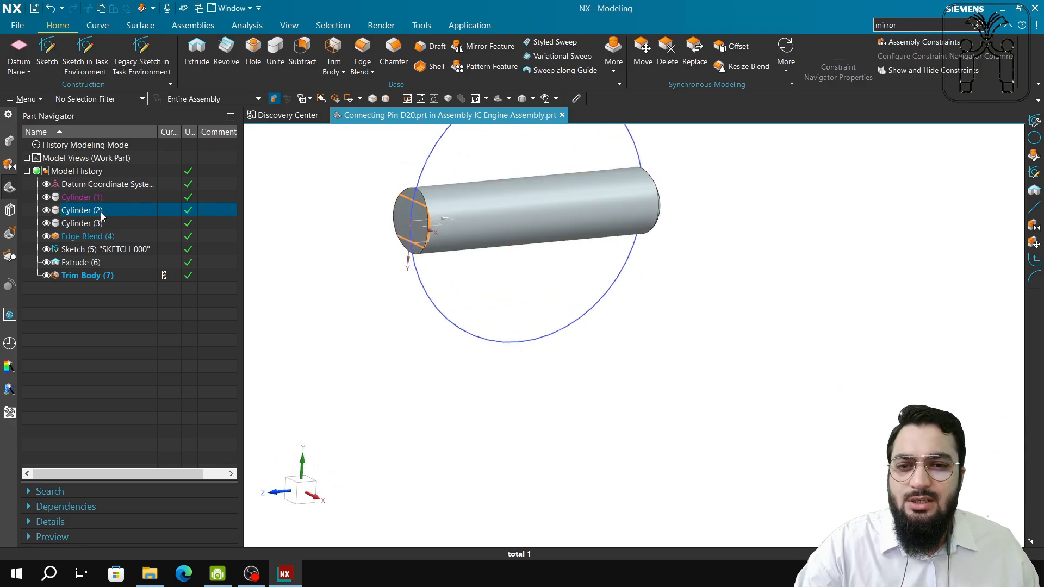
Step: Suppress the connecting pin's circle sketch, SKETCH_000, together with its dependent Extrude (6)
left_click(100, 249)
right_click(101, 249)
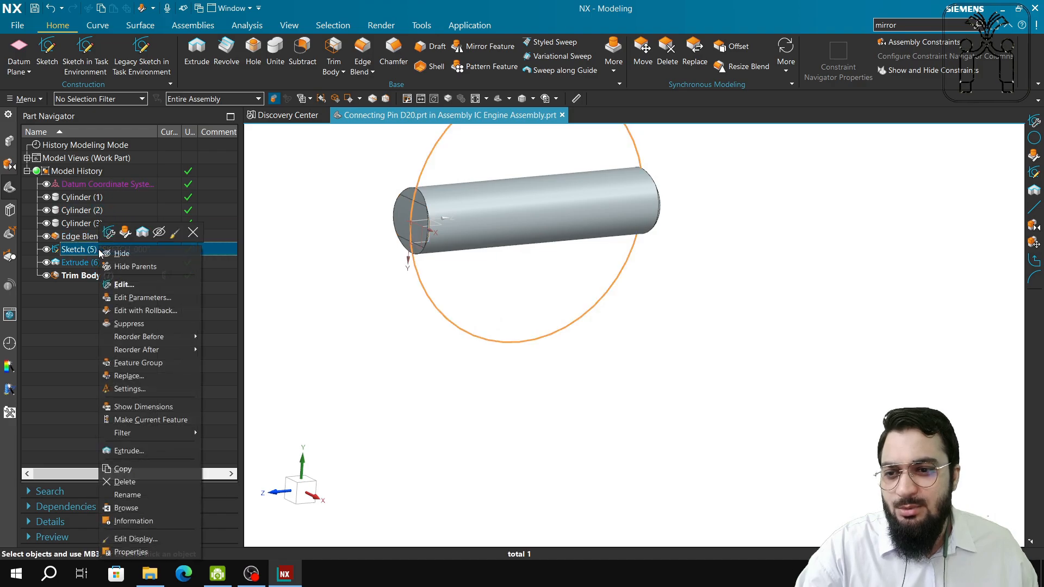
left_click(129, 323)
scroll(495, 267, "up", 2)
scroll(435, 273, "up", 1)
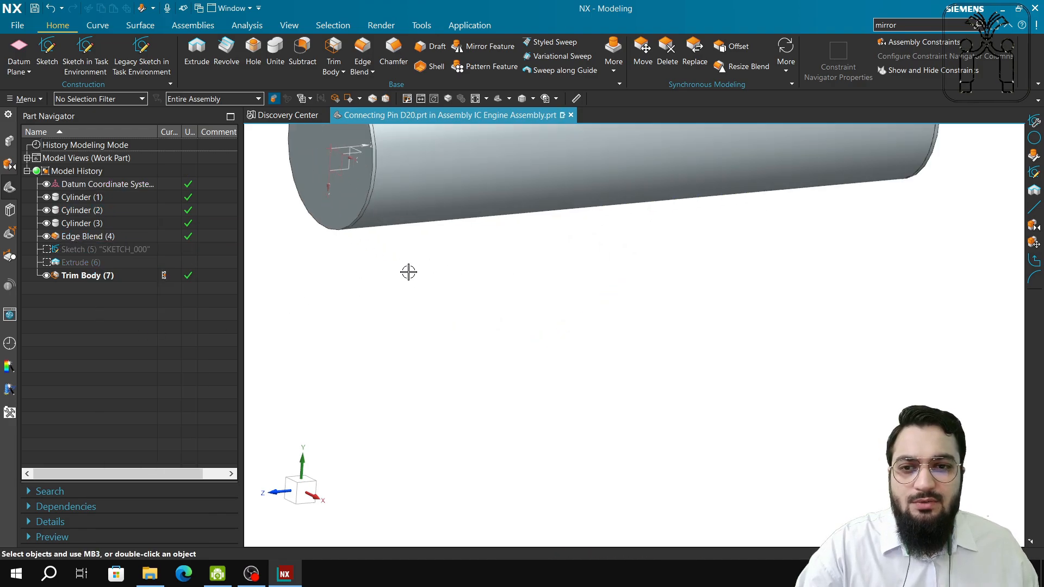
middle_click_drag(408, 272, 378, 271)
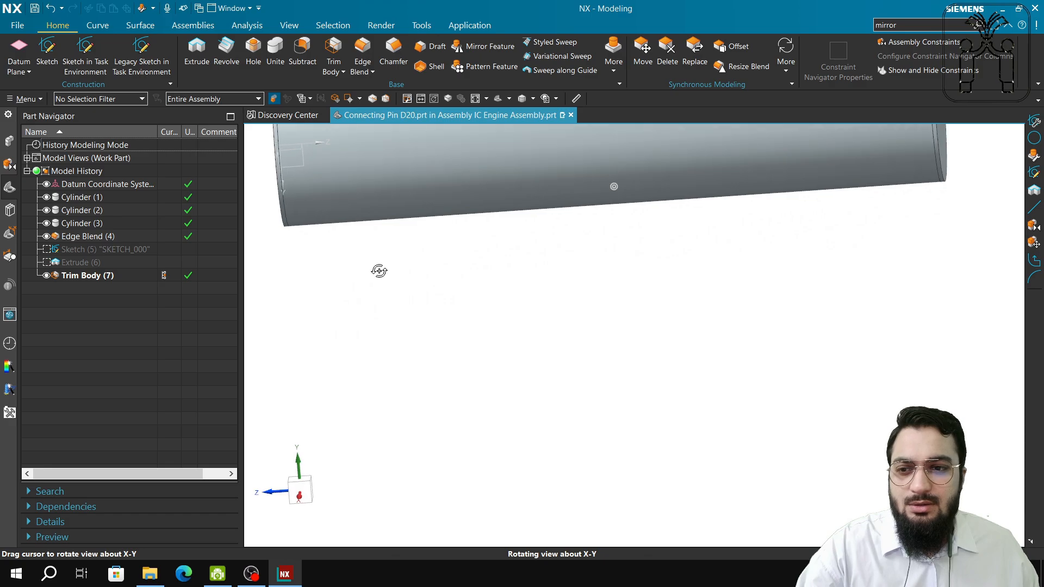
Step: Suppress the pin's Trim Body (7) feature and examine the thin rim at the pin's end up close
left_click(108, 275)
right_click(108, 275)
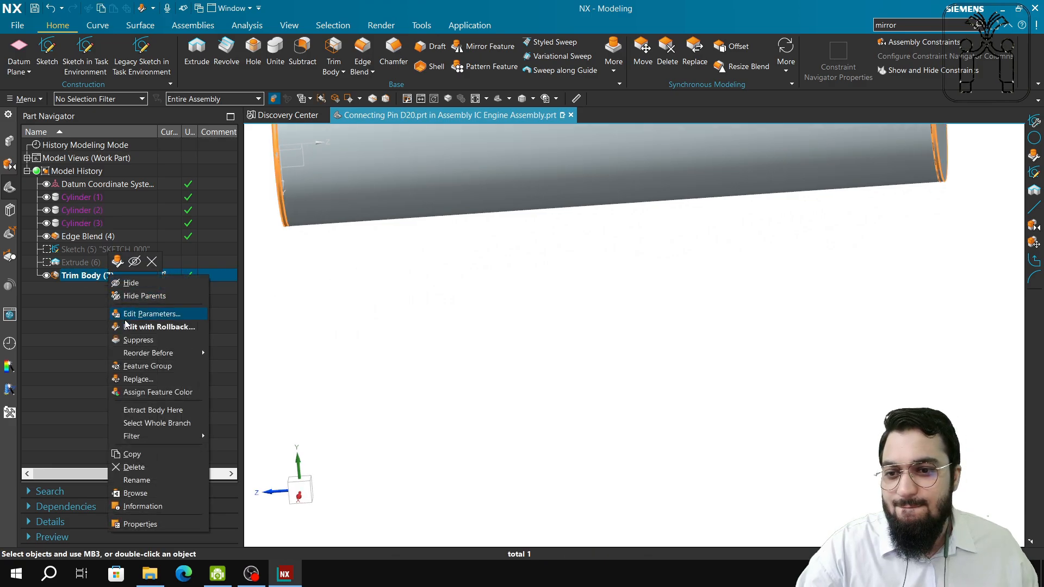
left_click(131, 340)
scroll(342, 293, "down", 1)
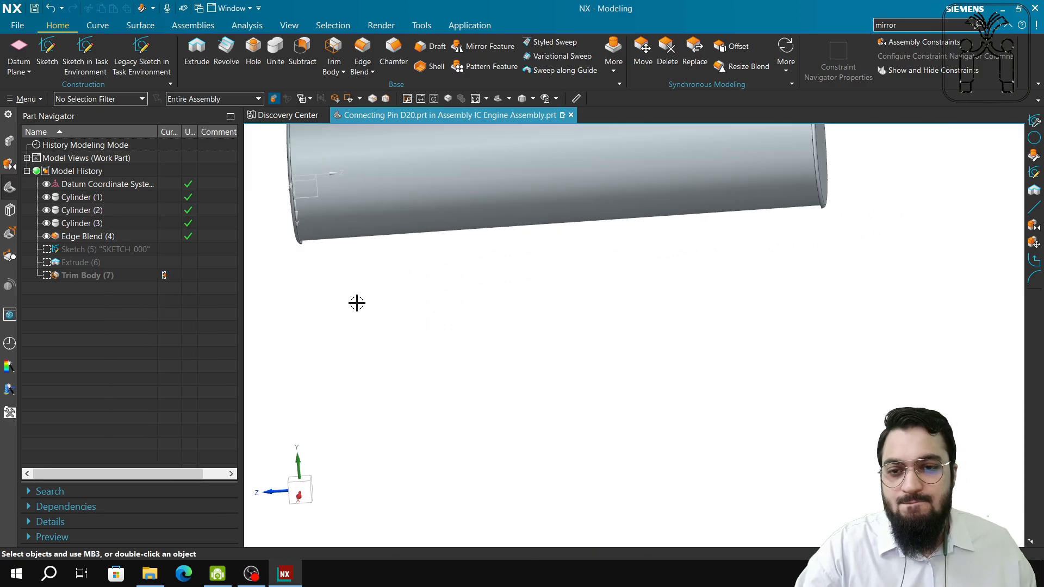
middle_click_drag(389, 263, 424, 366, "shift")
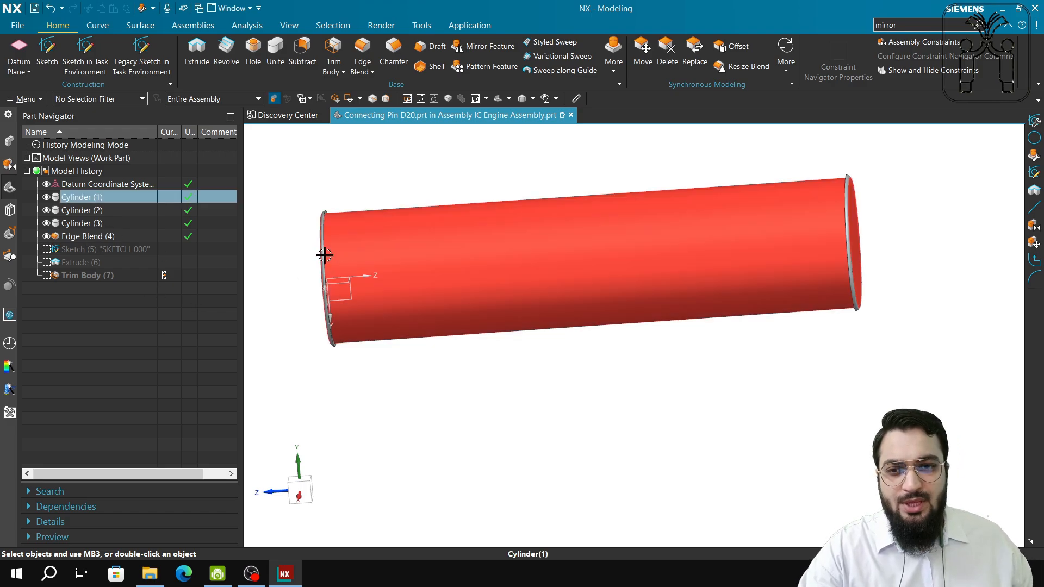
scroll(340, 219, "up", 3)
middle_click_drag(337, 221, 321, 193)
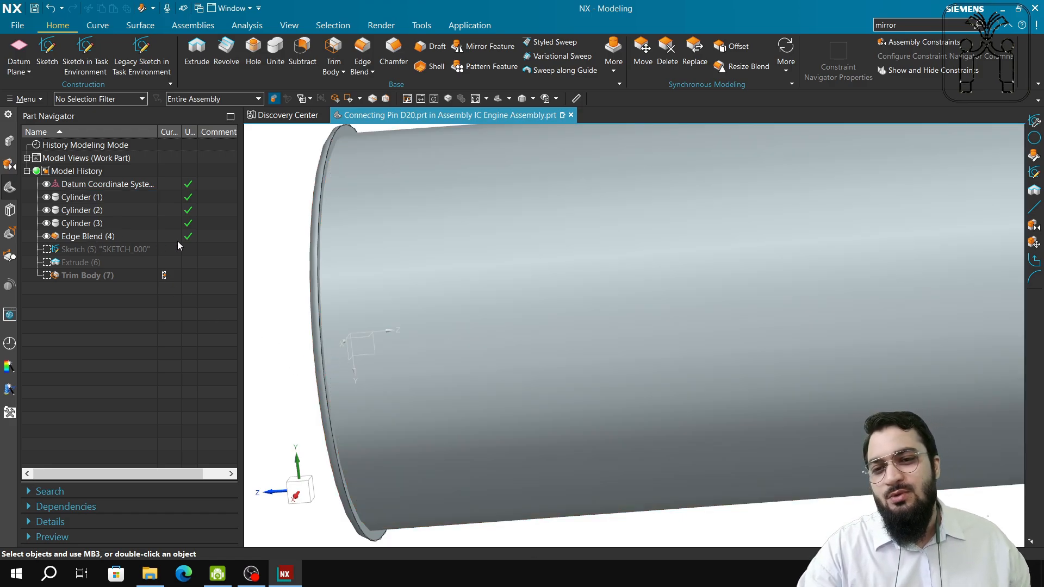
Step: Unsuppress the connecting pin's circle sketch, SKETCH_000, and bring the whole pin into view
right_click(113, 249)
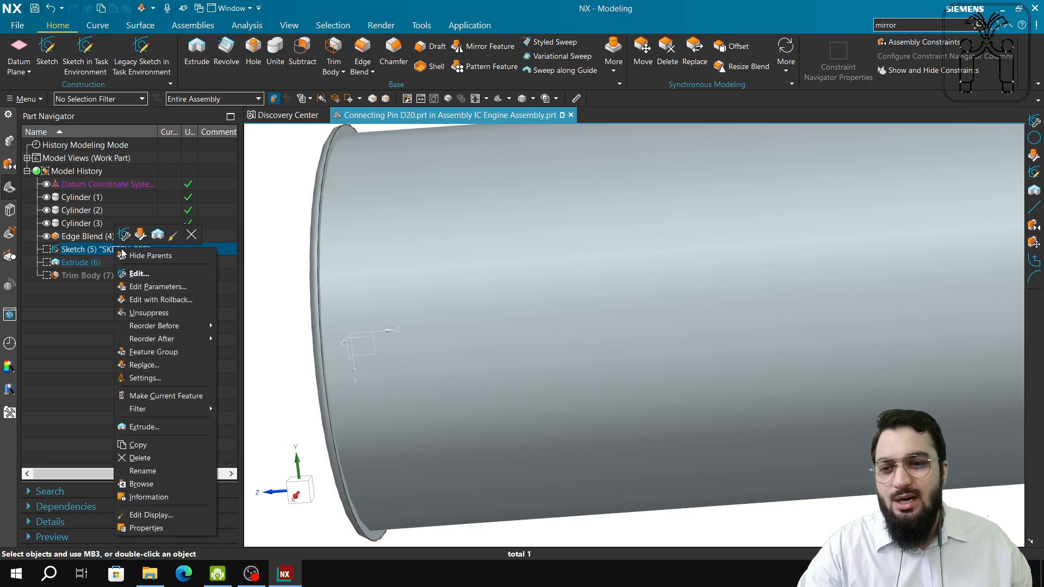
left_click(163, 313)
scroll(268, 321, "down", 5)
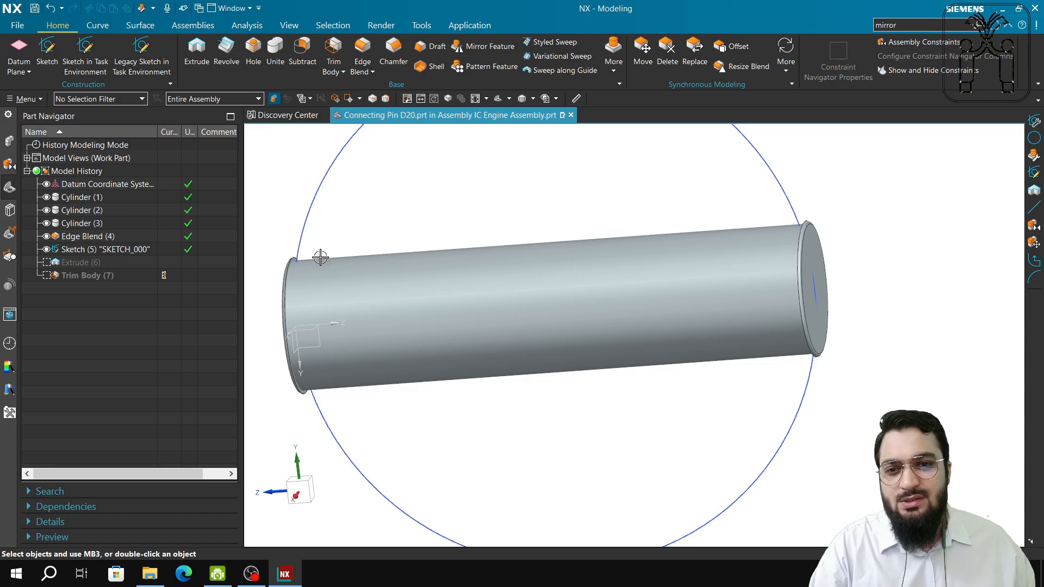
Step: Open Cylinder (1) of the connecting pin to review its diameter and height, closing it without changes
scroll(320, 257, "down", 2)
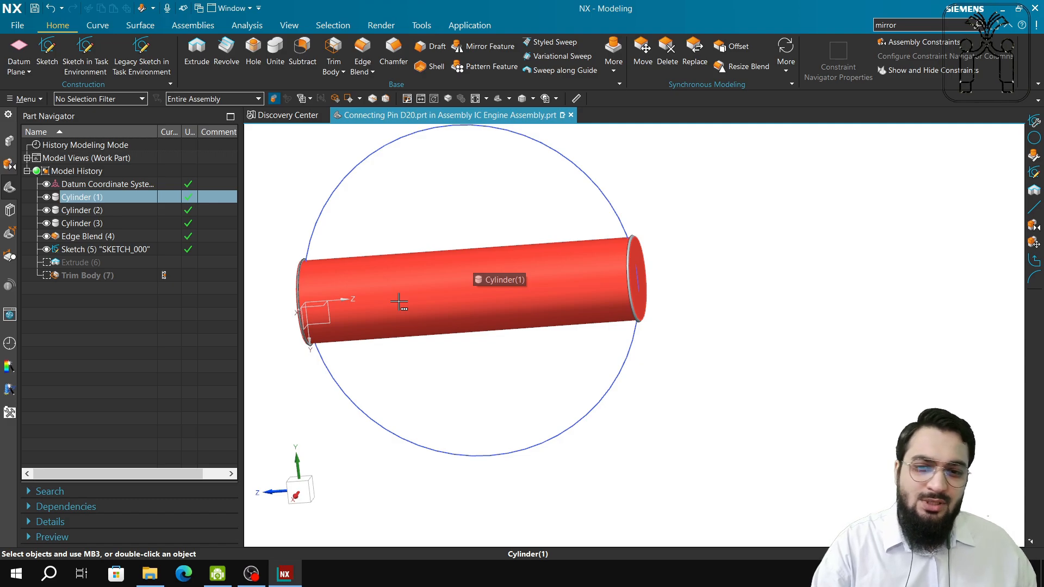
double_click(86, 200)
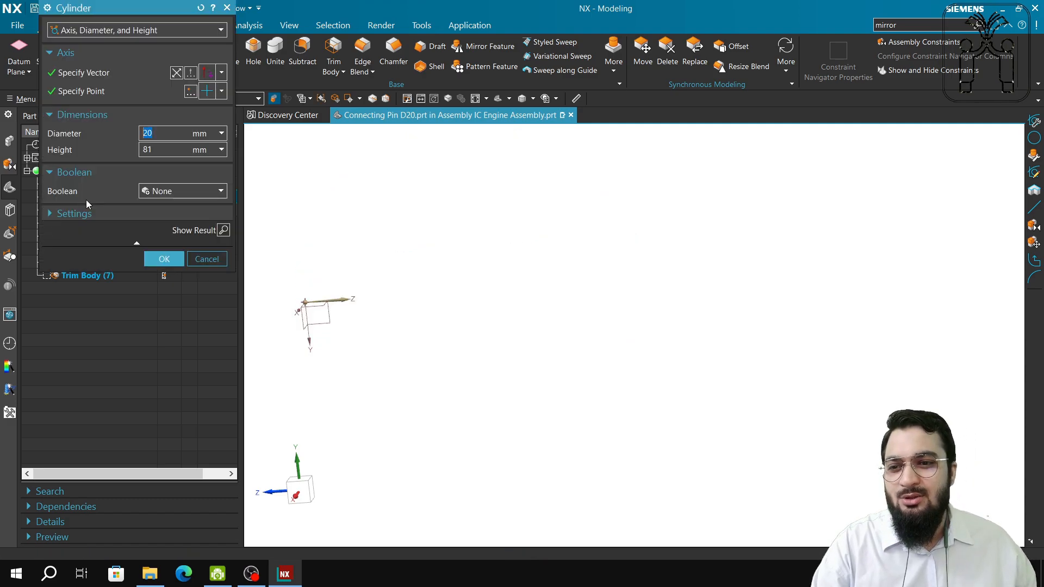
left_click(223, 263)
Step: Open the circle sketch SKETCH_000 to review its dimensions and finish the sketch unchanged
double_click(96, 249)
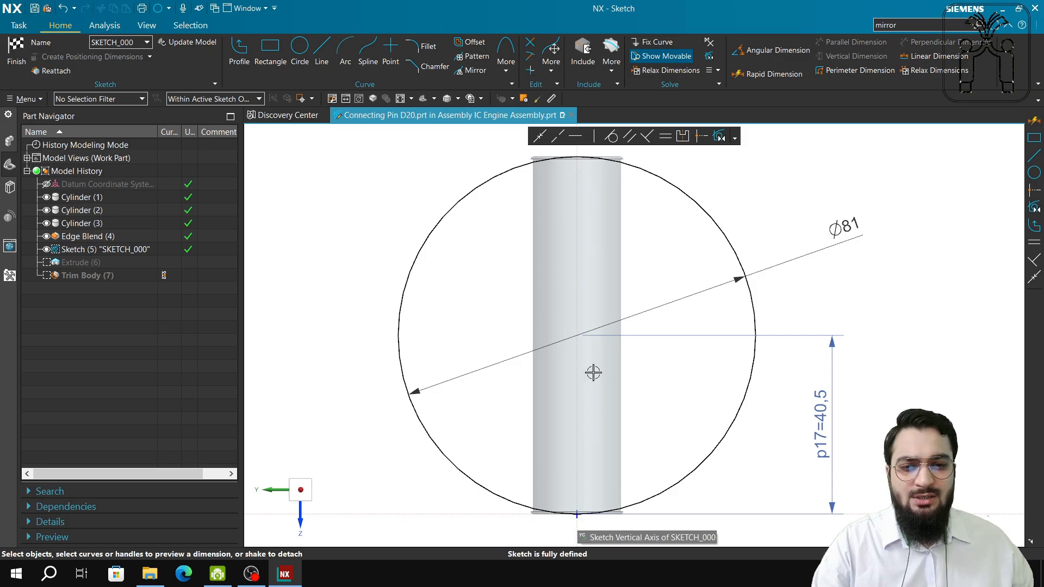
right_click(76, 265)
left_click(16, 46)
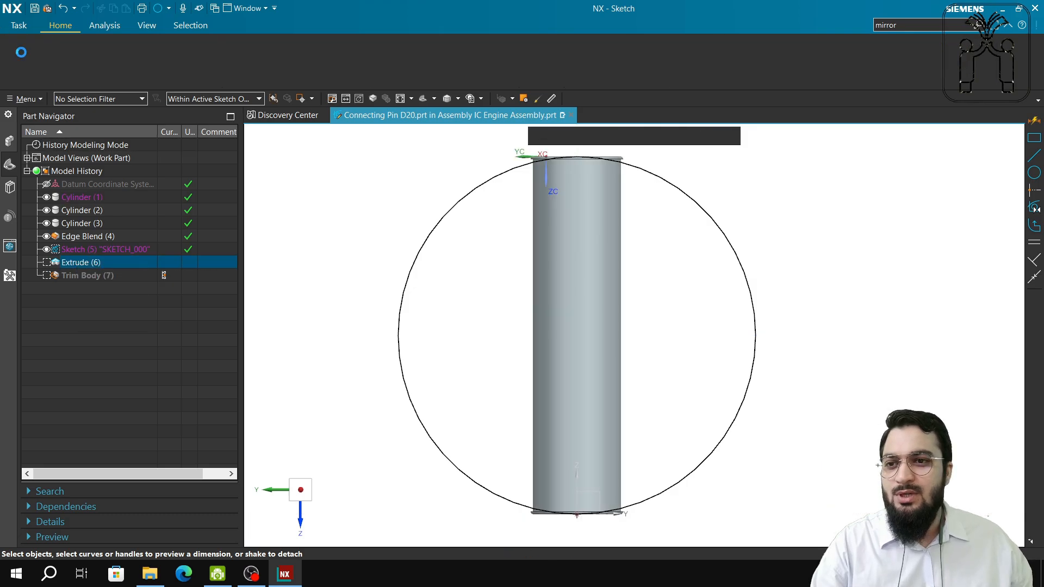
Step: Unsuppress the connecting pin's Extrude (6) feature
left_click(86, 263)
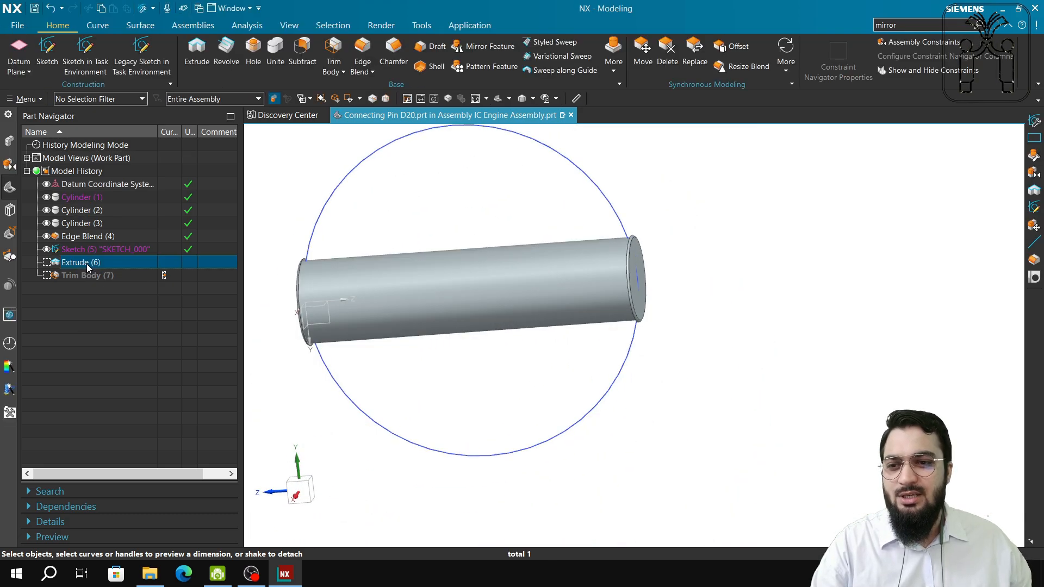
right_click(86, 263)
left_click(121, 316)
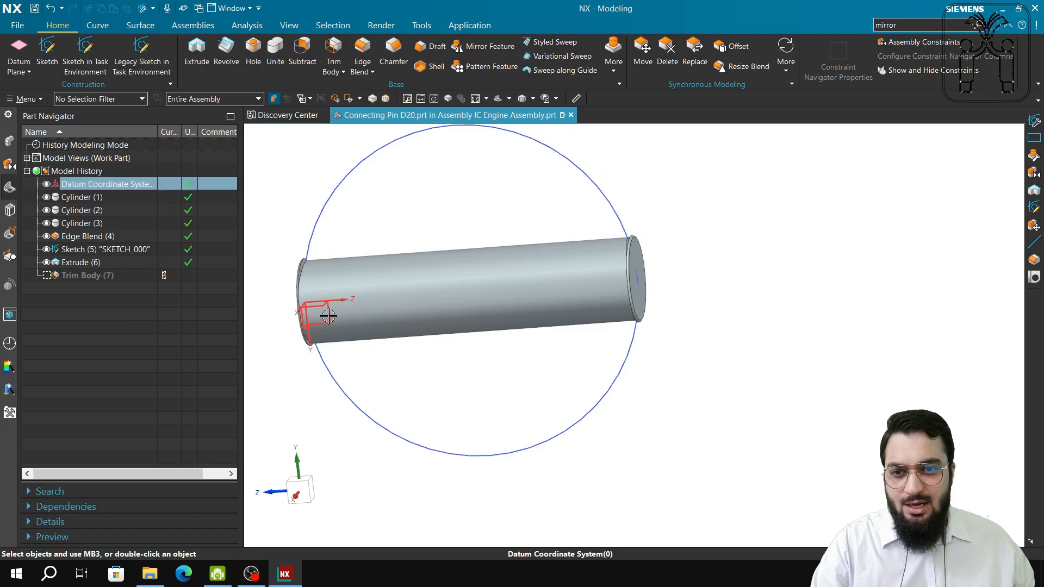
Step: Open Extrude (6) for editing, try symmetric distances of 21, 29 and 38 mm, and cancel the edit
middle_click_drag(303, 373, 325, 374)
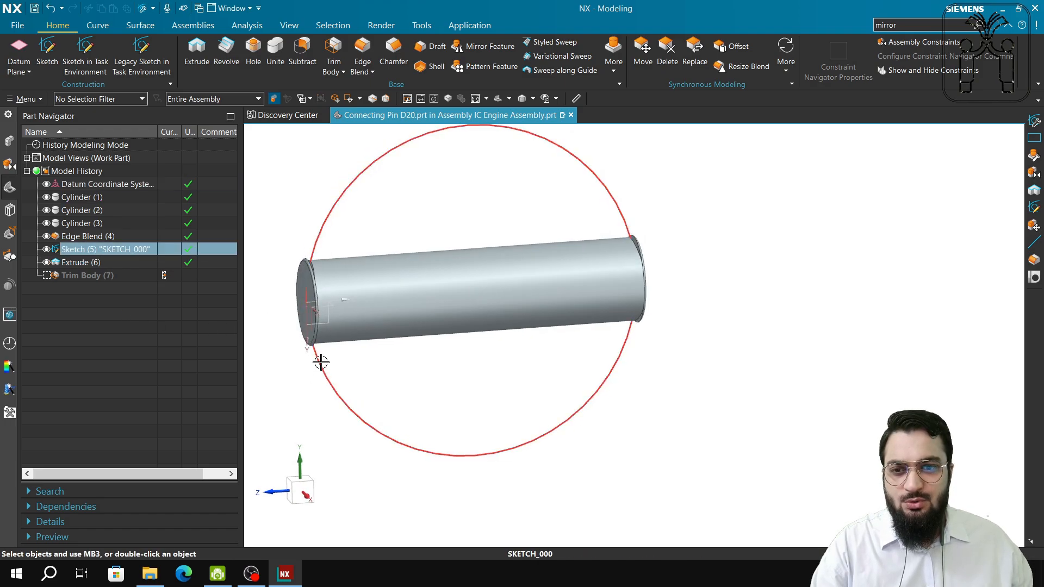
double_click(124, 262)
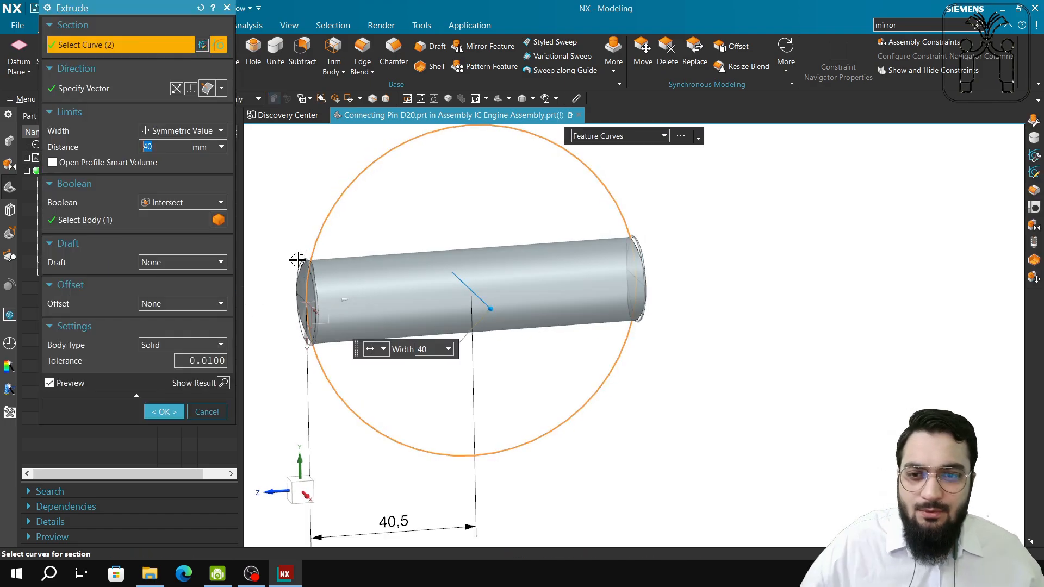
scroll(327, 288, "up", 3)
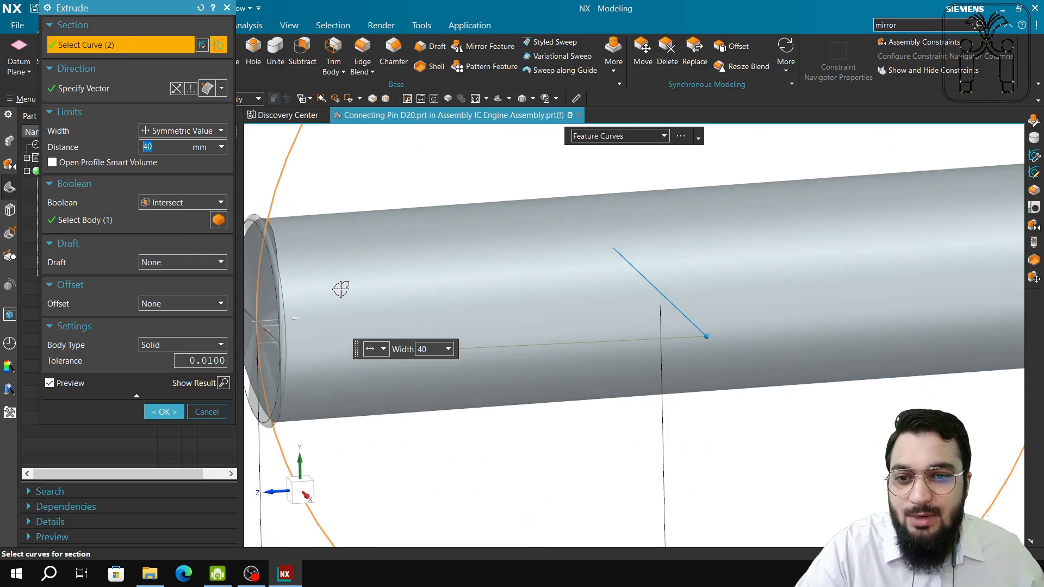
scroll(344, 290, "down", 3)
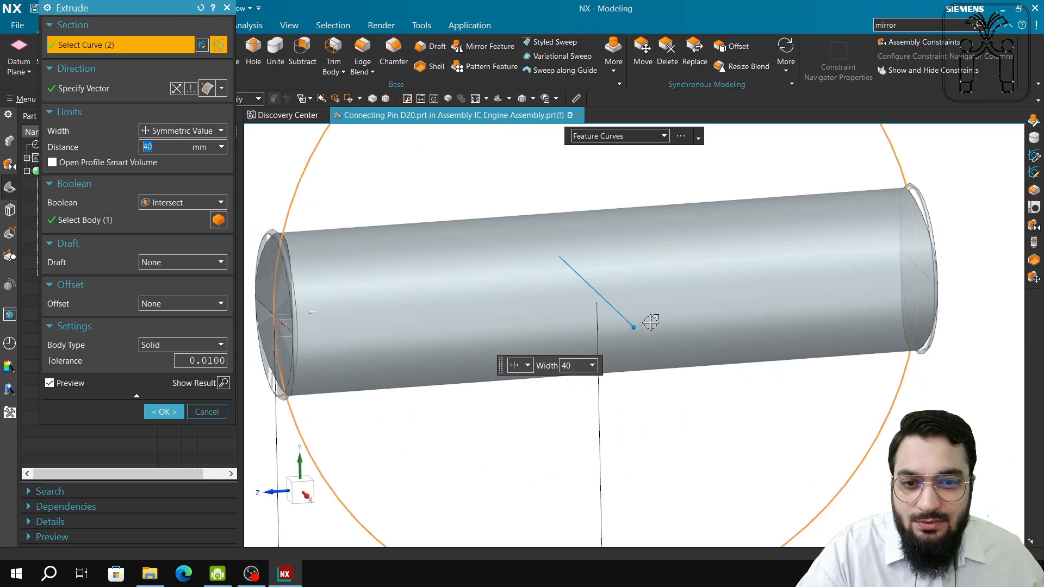
mouse_move(625, 320)
left_mouse_down()
mouse_move(689, 375)
mouse_move(613, 298)
mouse_move(621, 307)
left_mouse_up()
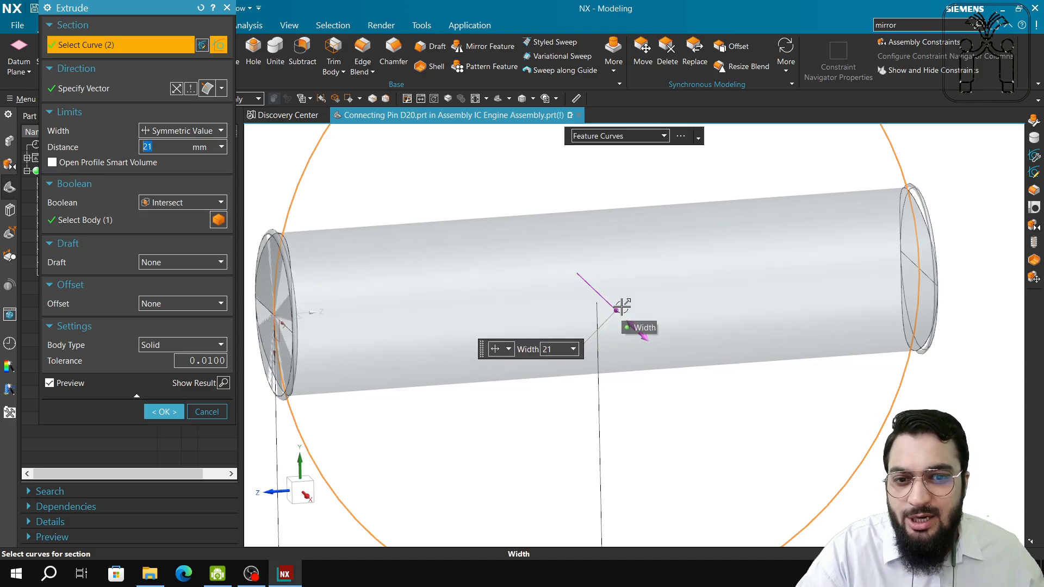
left_click_drag(619, 310, 627, 320)
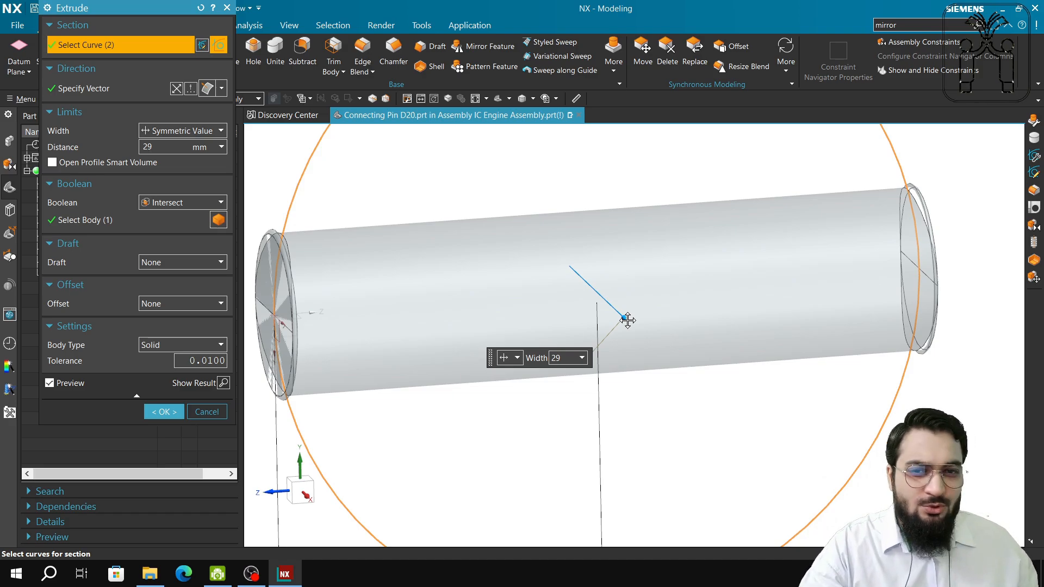
left_click_drag(628, 320, 630, 327)
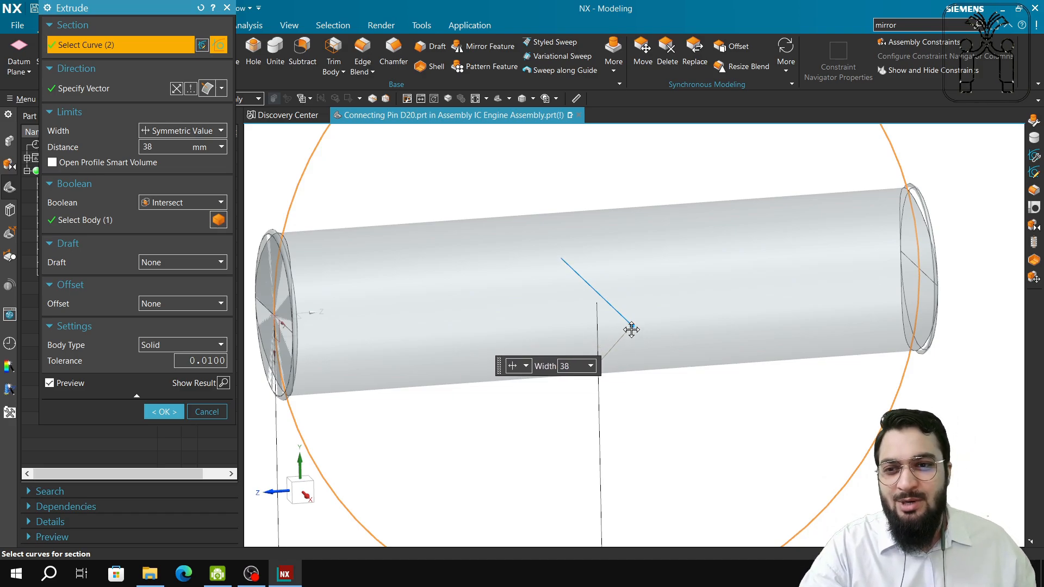
left_click(206, 412)
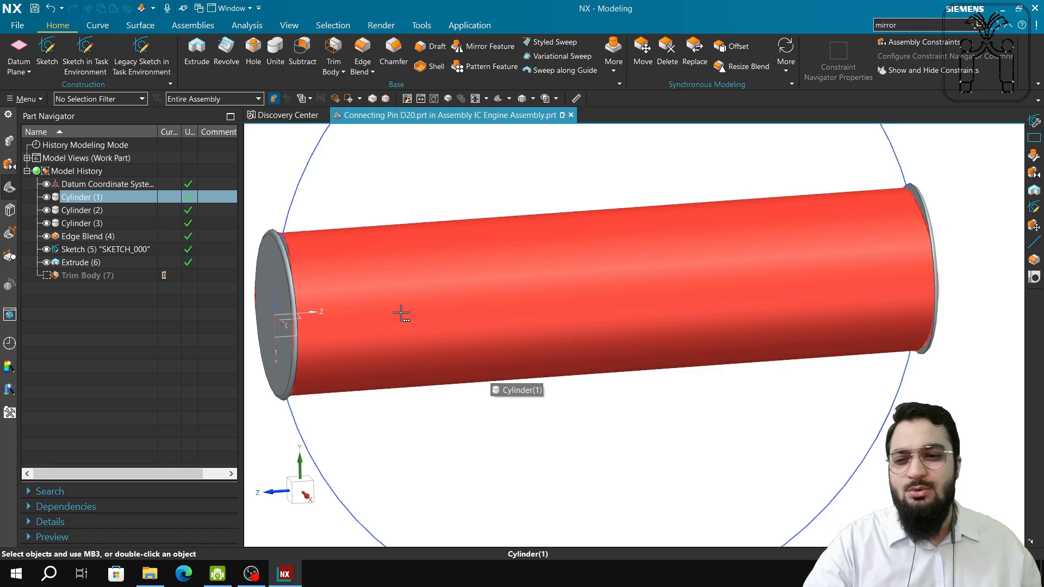
Step: Reopen Extrude (6) to examine its intersection preview at the pin's end and the available Boolean options, cancelling the edit
left_click(95, 263)
double_click(95, 263)
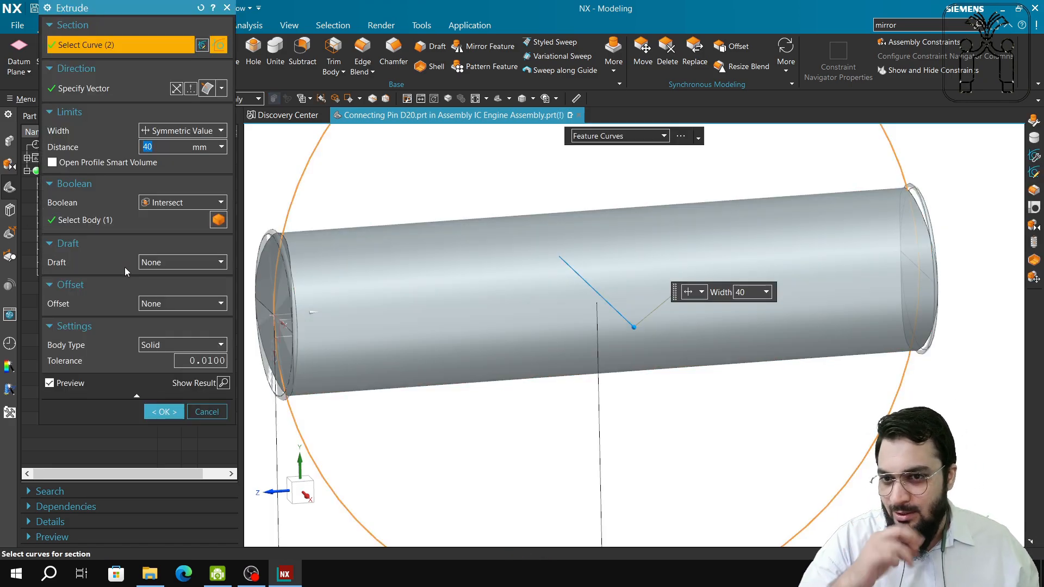
middle_click_drag(288, 283, 276, 257)
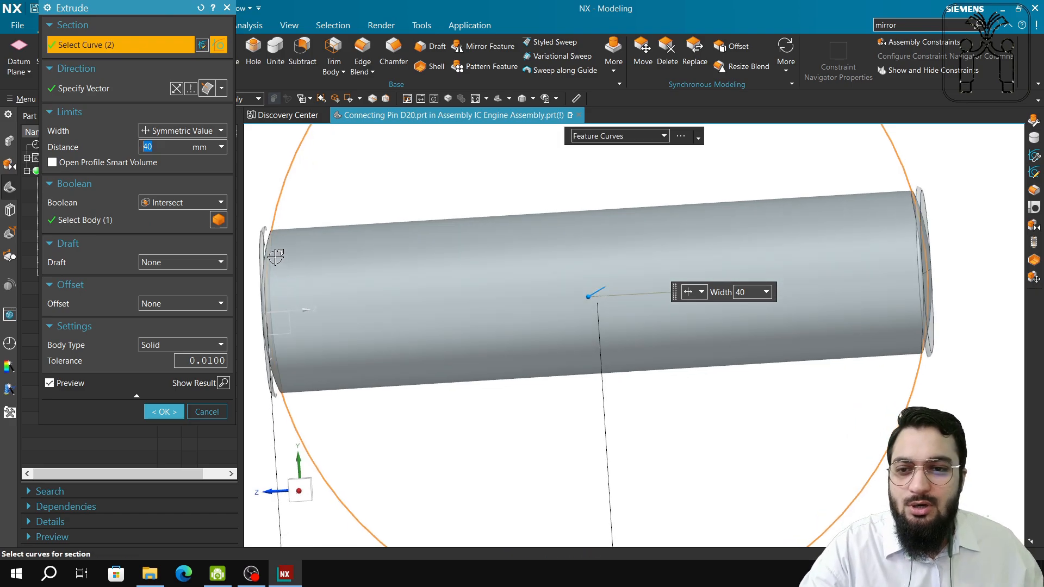
scroll(276, 256, "up", 3)
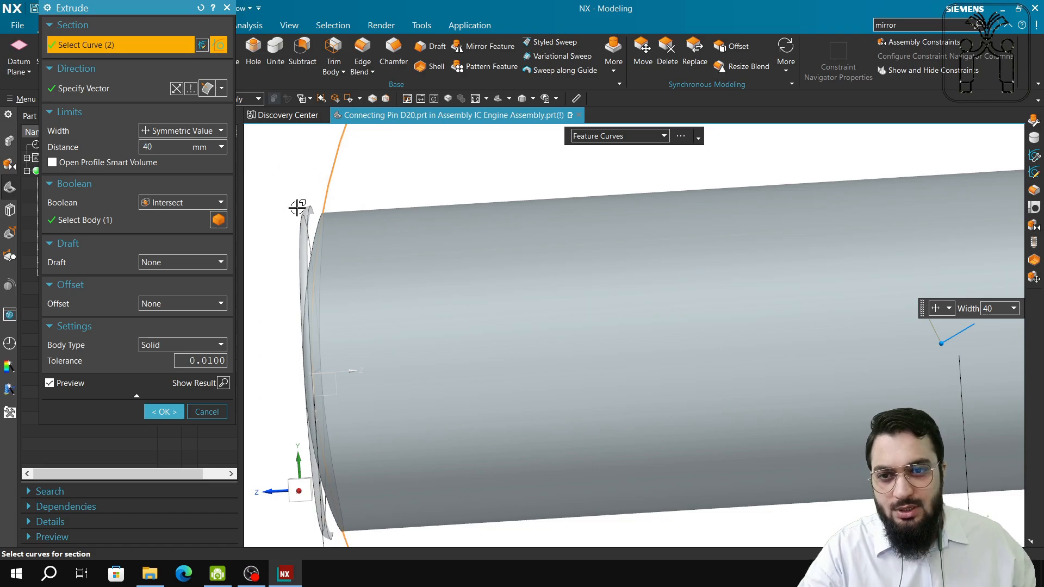
left_click_drag(288, 201, 350, 280)
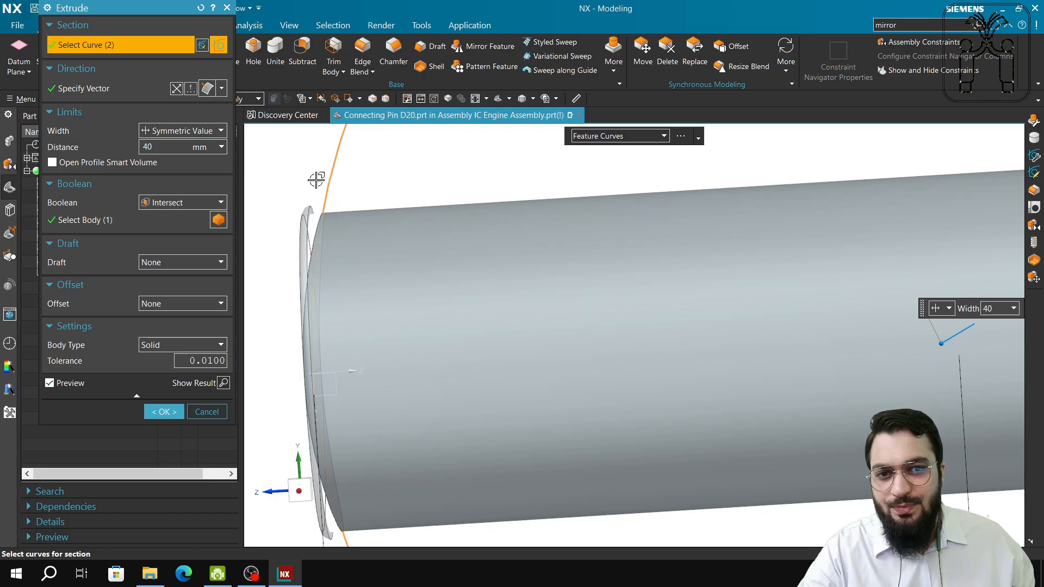
key("Escape")
left_click(191, 203)
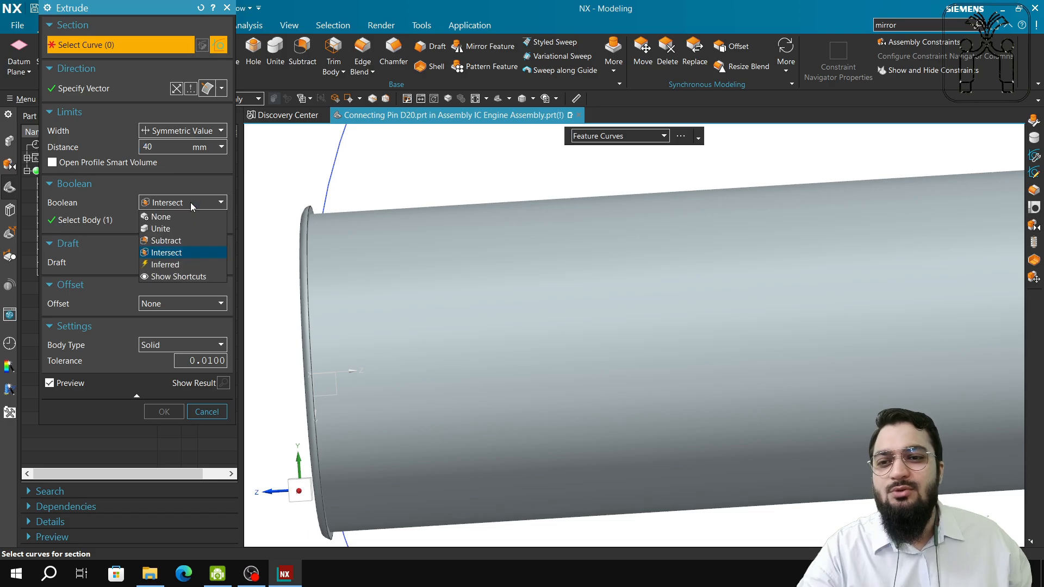
left_click(223, 407)
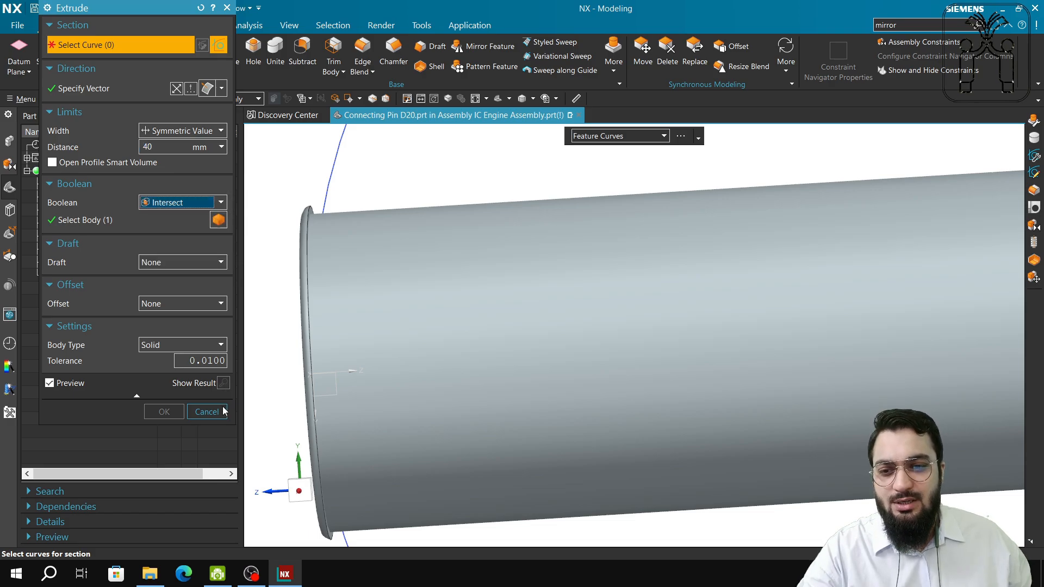
left_click(210, 411)
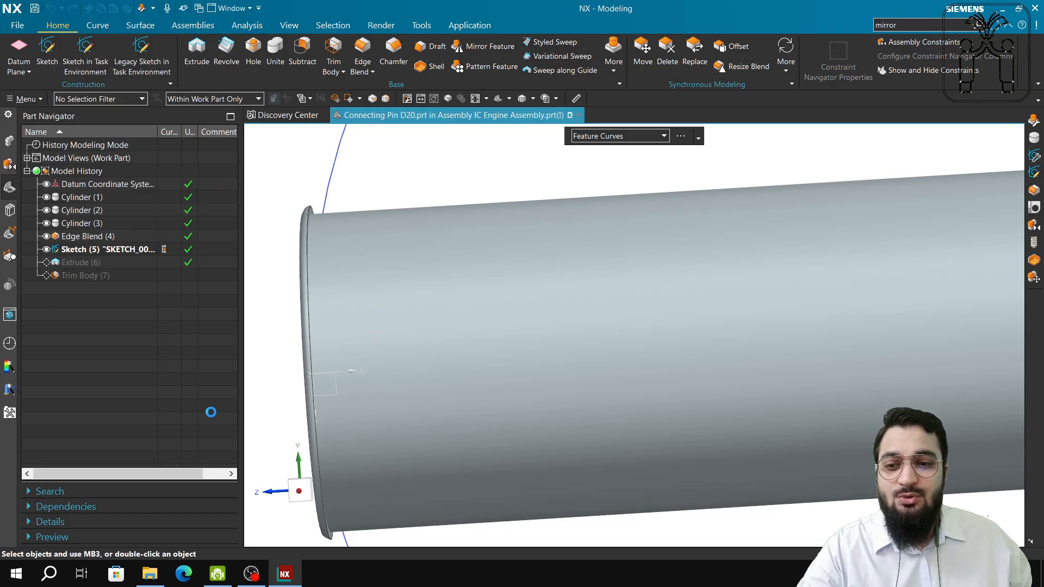
Step: Examine the leftover rim at the pin's end and open Trim Body (7) to review its target and tool selections, cancelling the edit
scroll(387, 295, "down", 5)
middle_click_drag(496, 307, 416, 311, "shift")
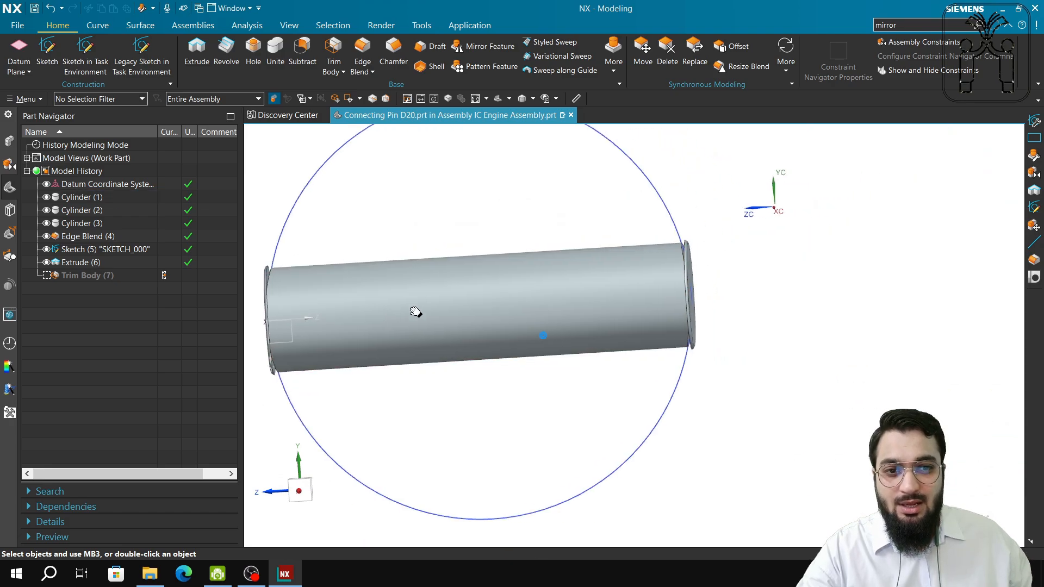
left_click(517, 272)
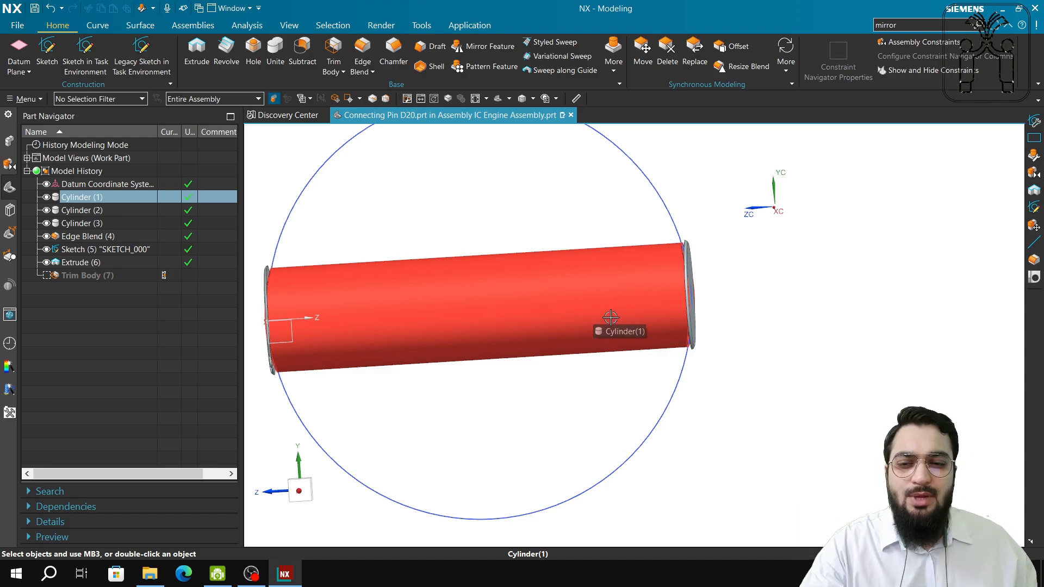
middle_click_drag(559, 314, 663, 299, "shift")
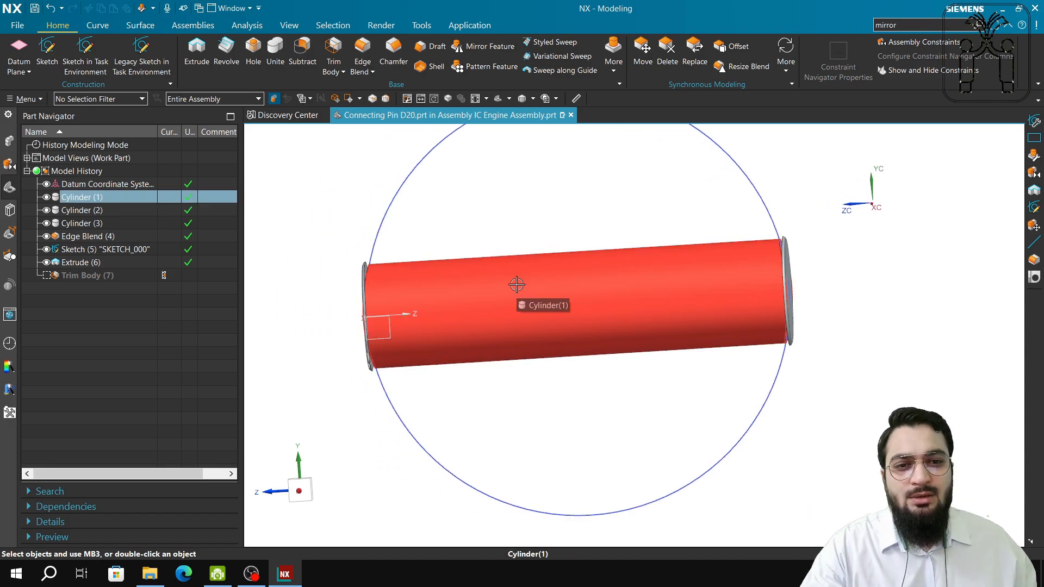
key("Escape")
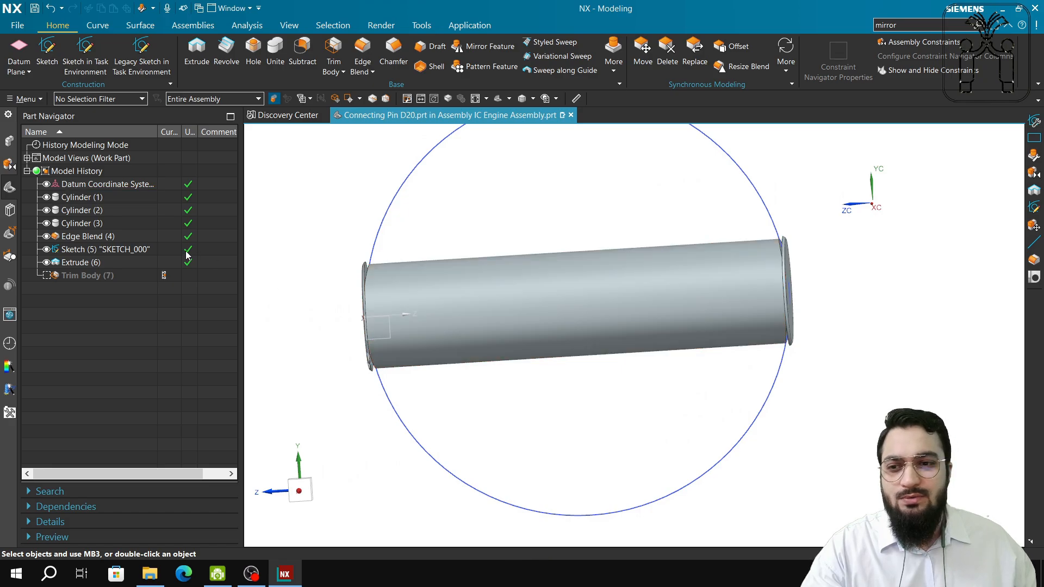
left_click(85, 276)
scroll(353, 291, "up", 5)
left_click(392, 267)
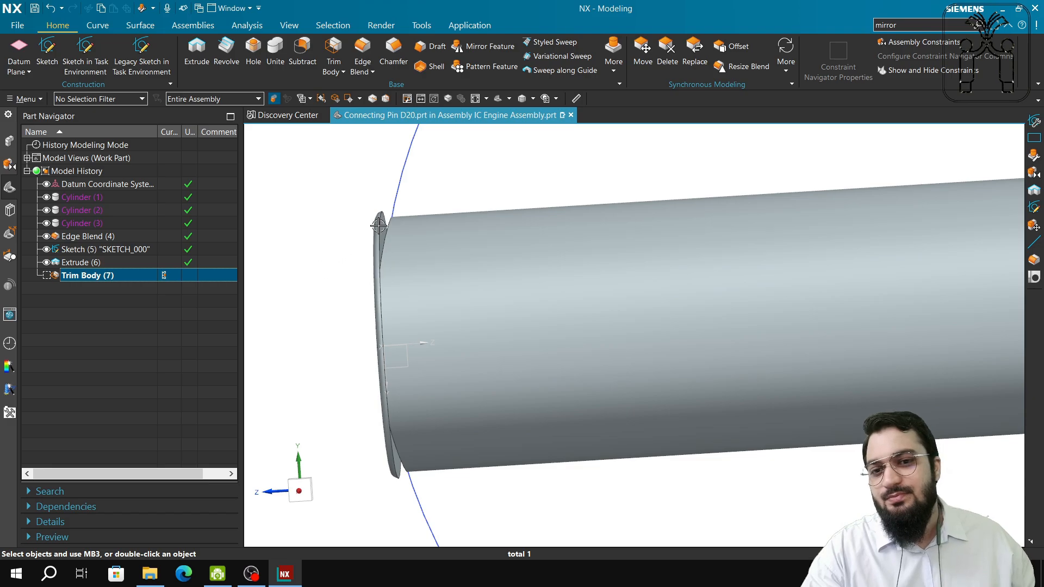
double_click(87, 275)
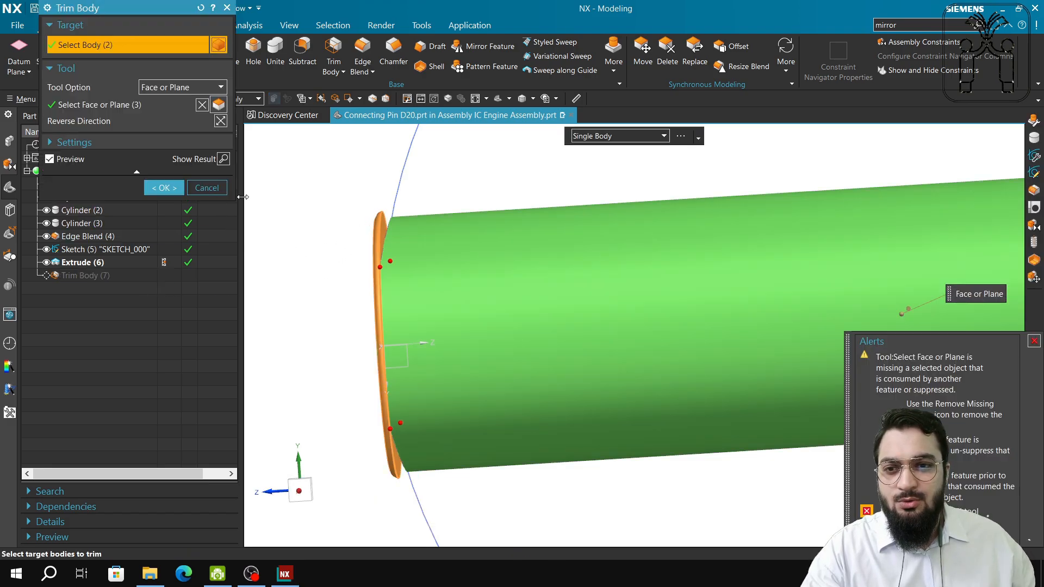
left_click(207, 188)
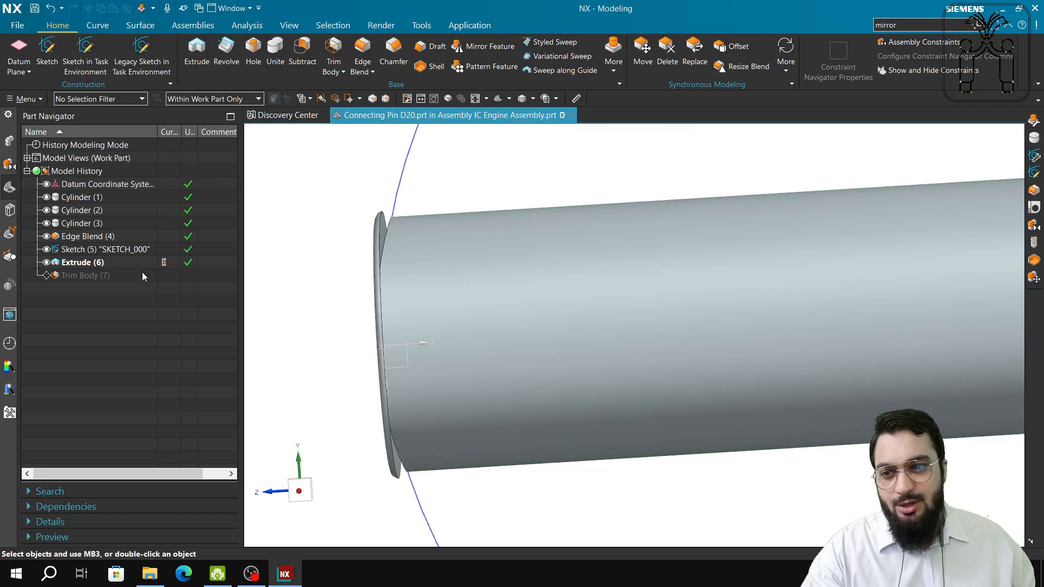
Step: Unsuppress the connecting pin's Trim Body (7) feature and examine the trimmed pin ends up close
right_click(89, 275)
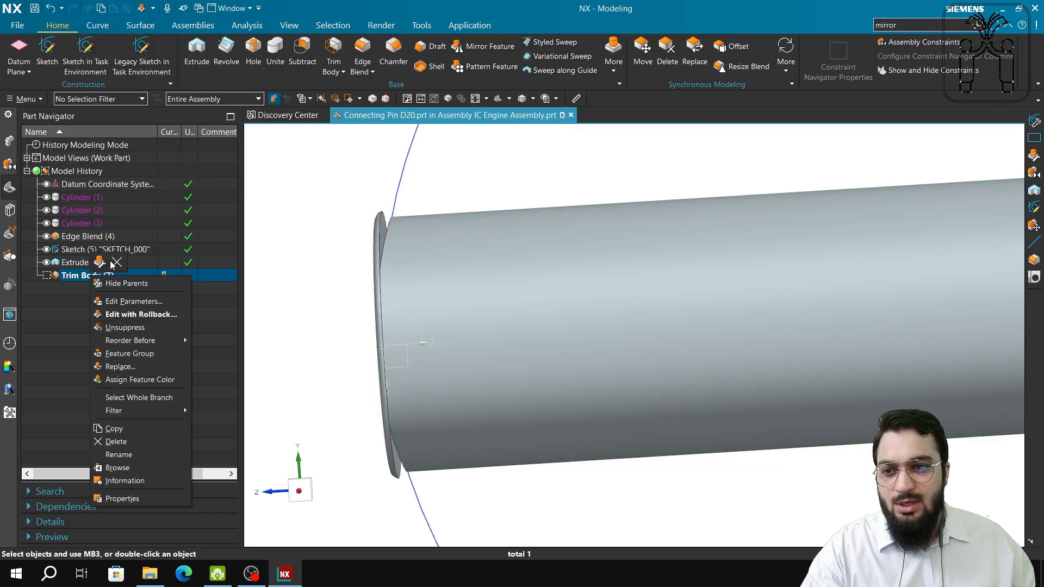
left_click(144, 328)
scroll(470, 312, "down", 3)
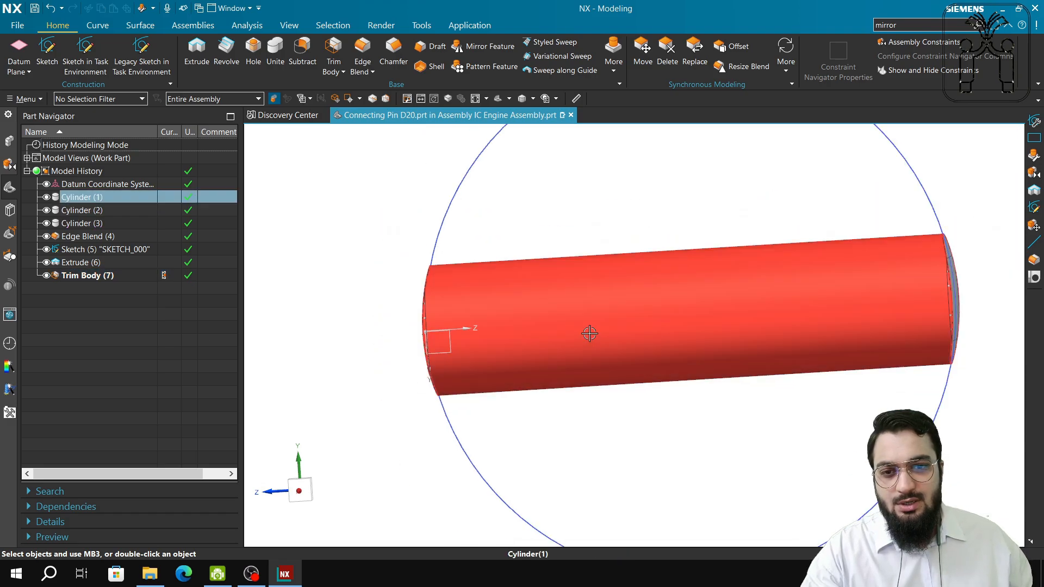
middle_click_drag(589, 334, 530, 304, "shift")
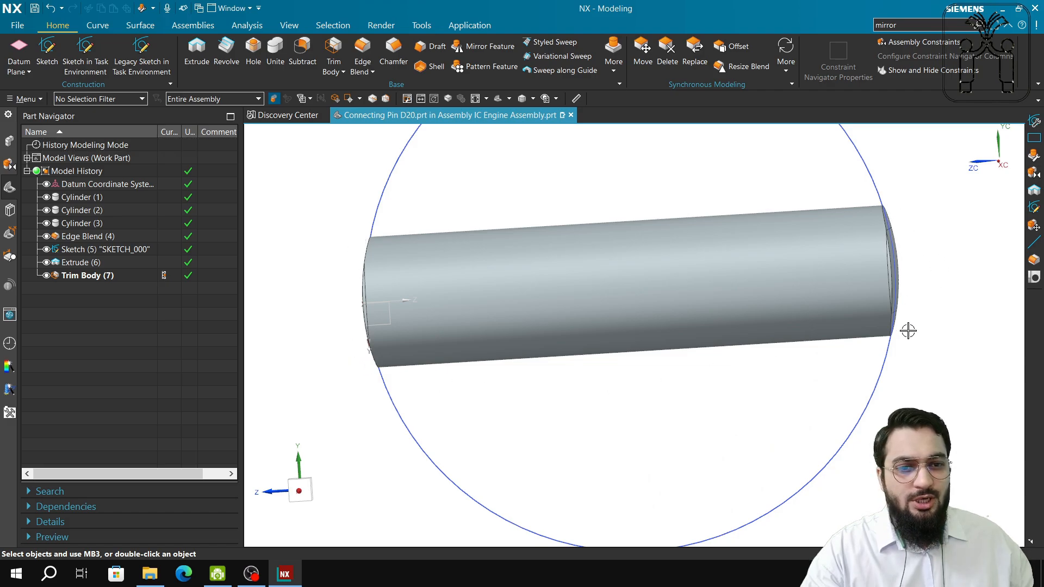
scroll(914, 288, "up", 4)
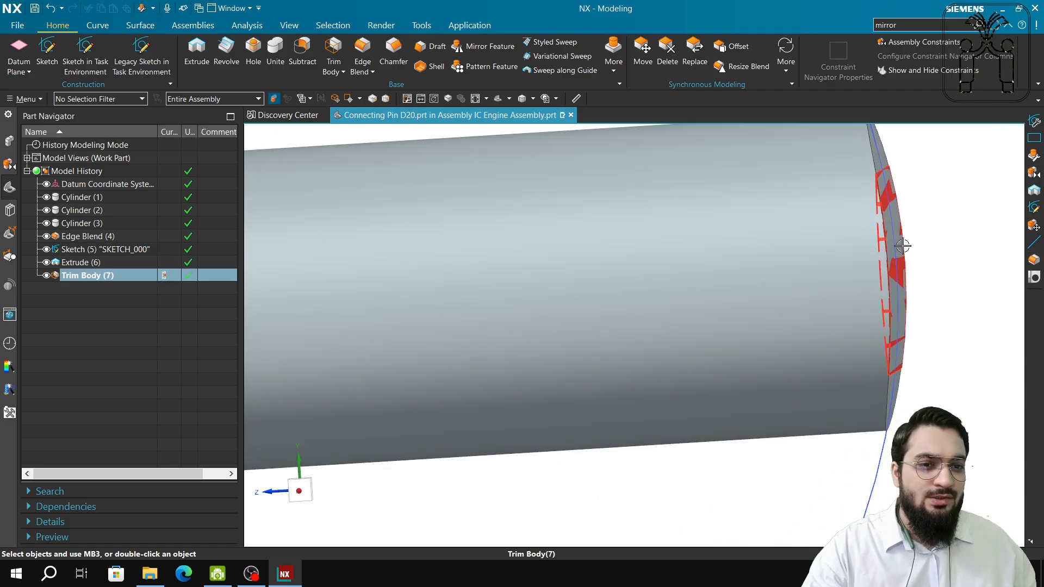
scroll(897, 250, "down", 5)
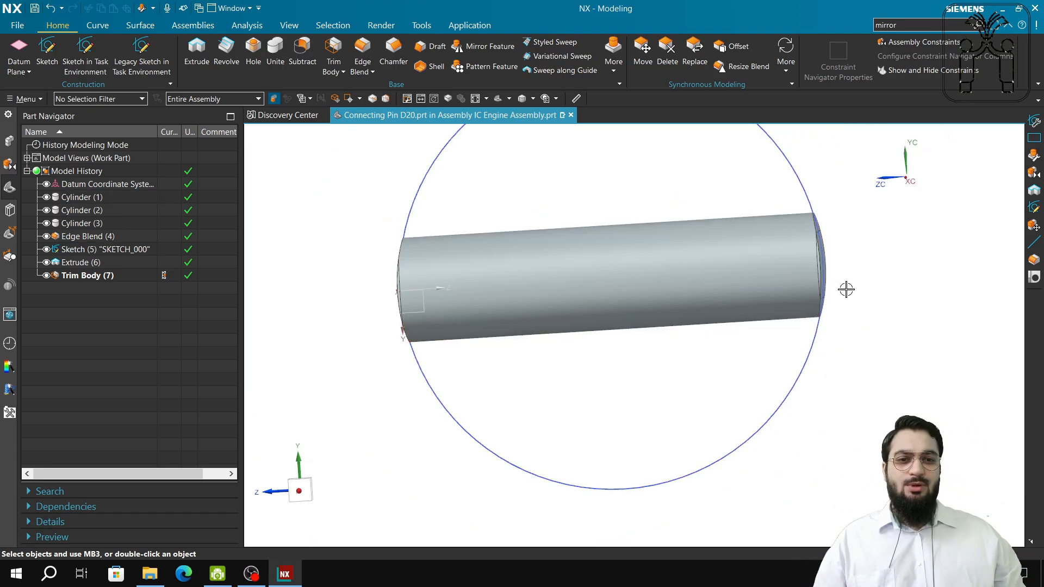
scroll(846, 290, "up", 3)
middle_click_drag(846, 289, 750, 296)
scroll(789, 281, "up", 3)
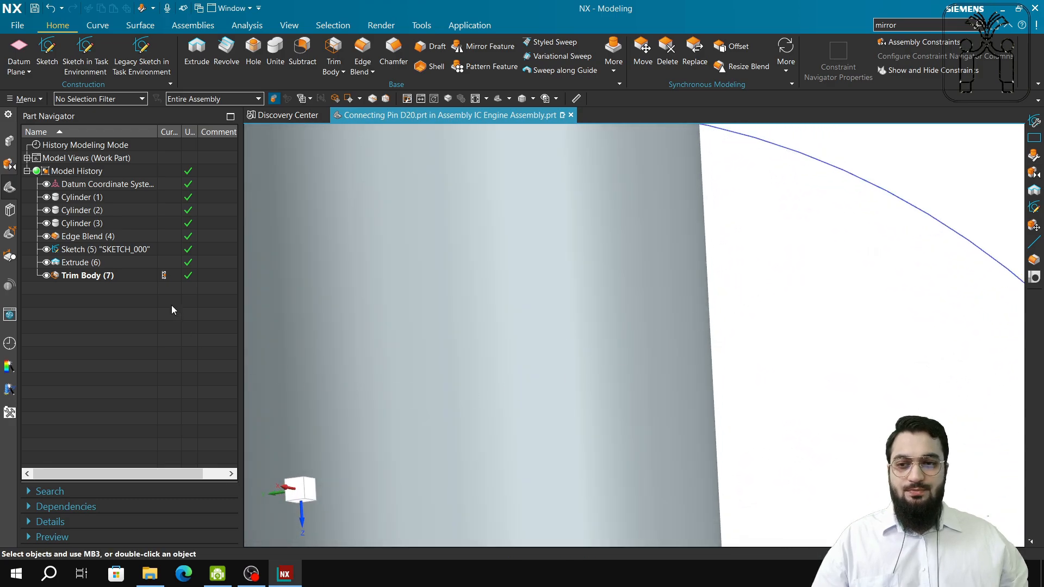
Step: Open the Piston part from the assembly's component list and display its feature history
double_click(10, 141)
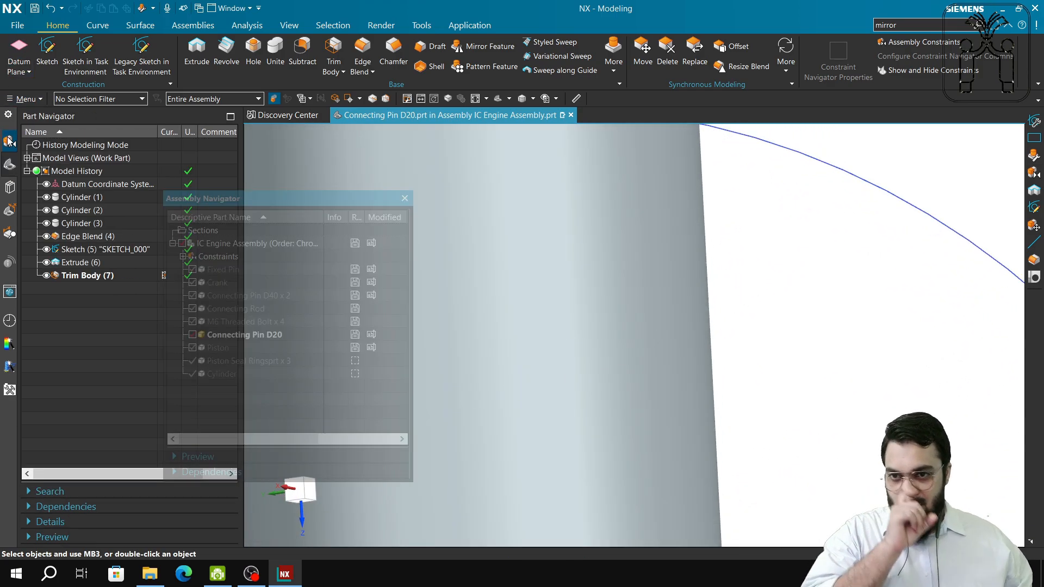
left_click(428, 275)
left_click(404, 198)
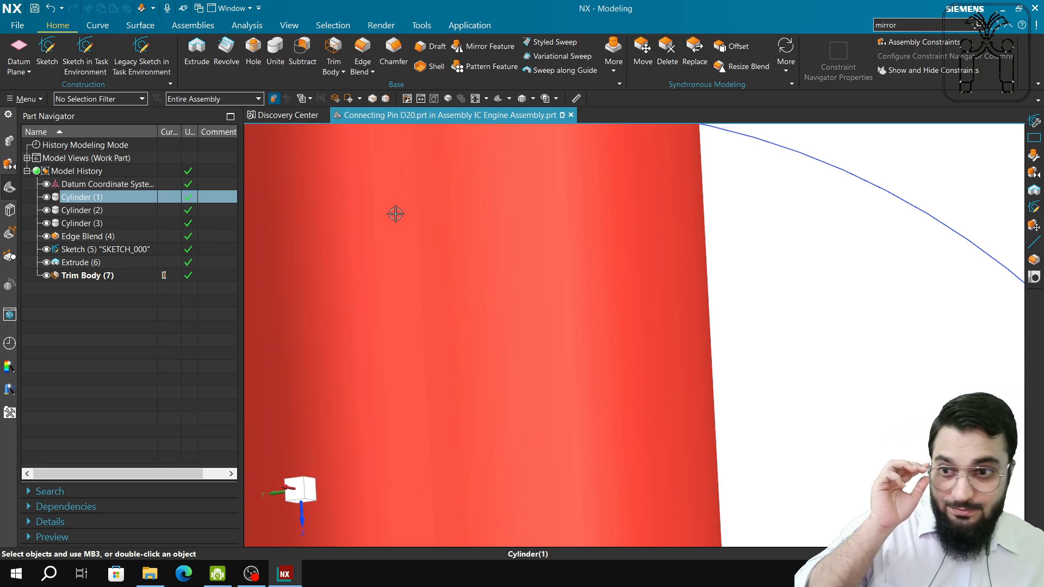
key("Escape")
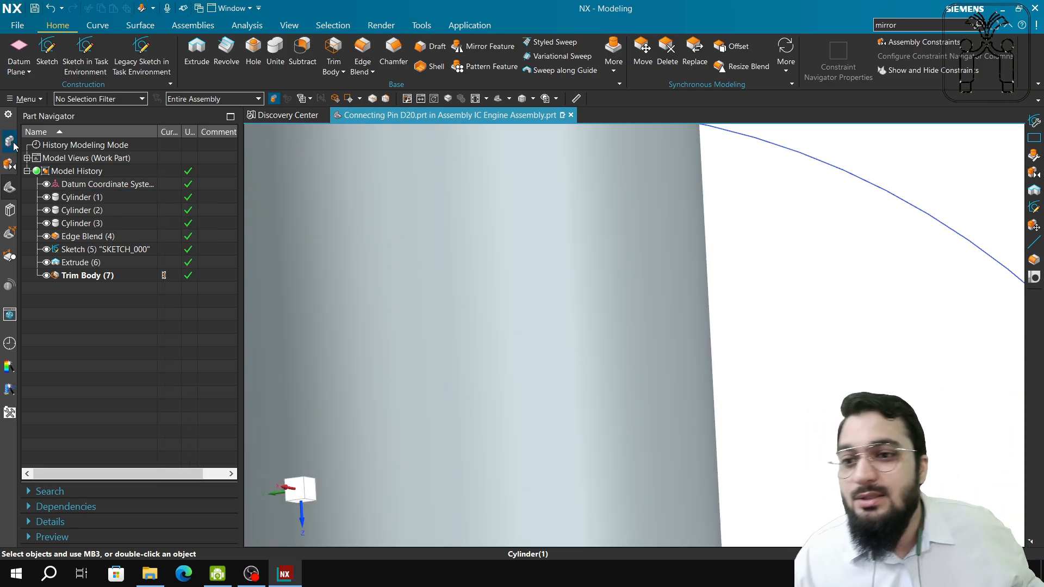
left_click(10, 141)
double_click(47, 264)
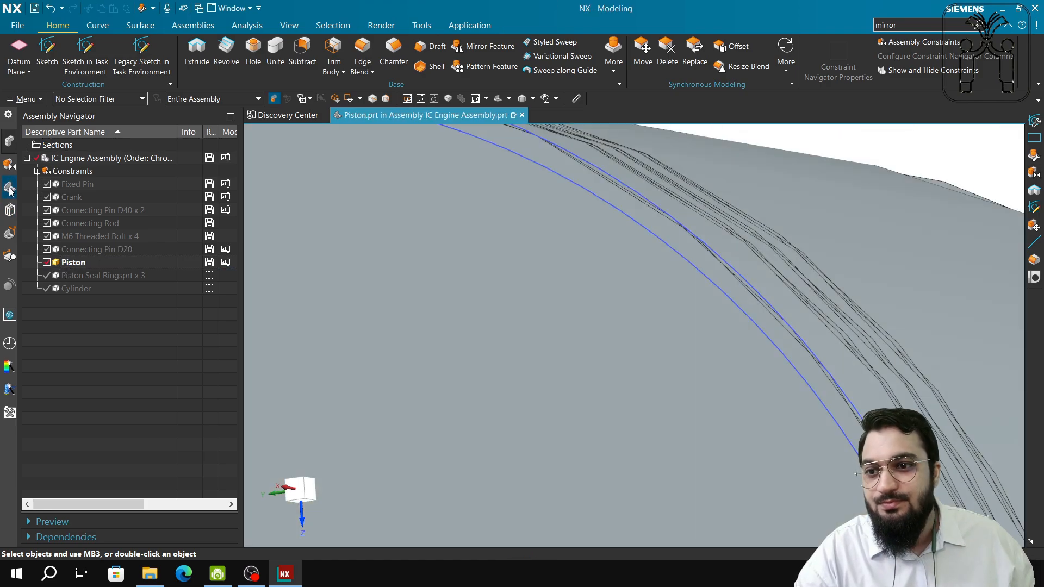
left_click(10, 187)
Step: Examine the finished piston from the side and from below, including its ring grooves, pin hole and central slot
scroll(465, 310, "down", 5)
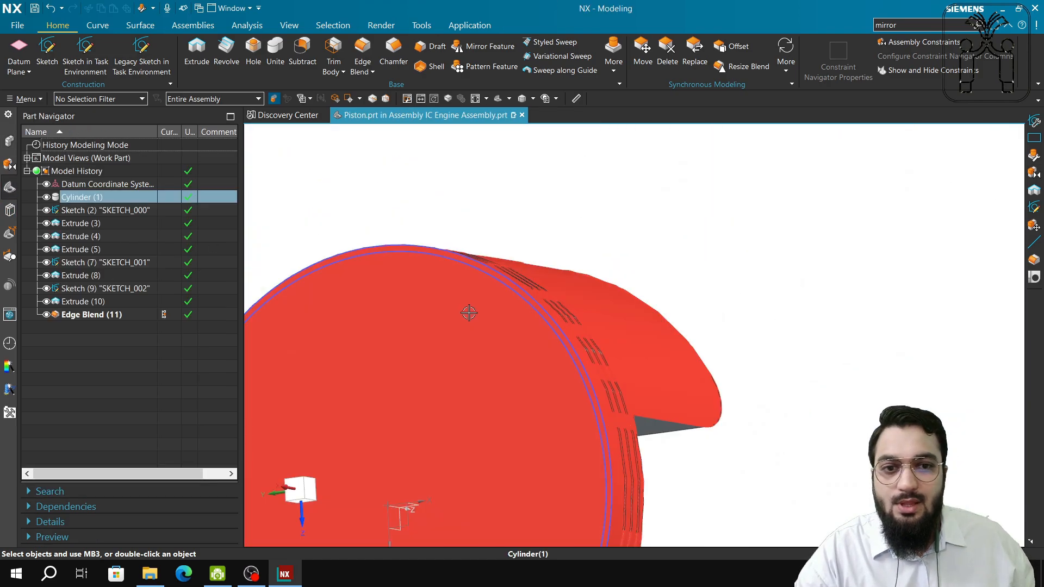
middle_click_drag(503, 410, 636, 272)
scroll(611, 375, "down", 3)
scroll(636, 271, "up", 2)
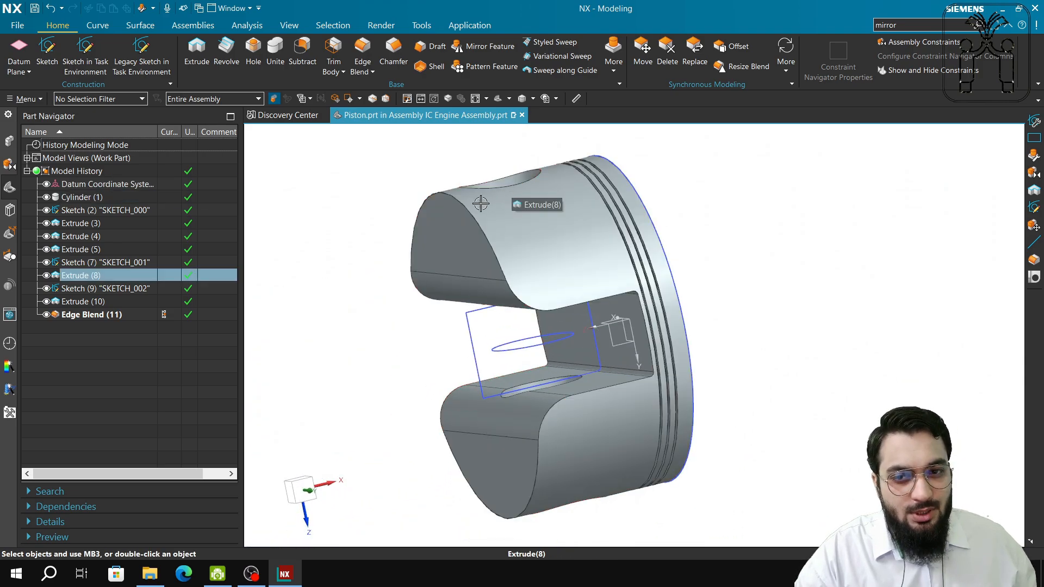
left_click_drag(427, 179, 474, 202)
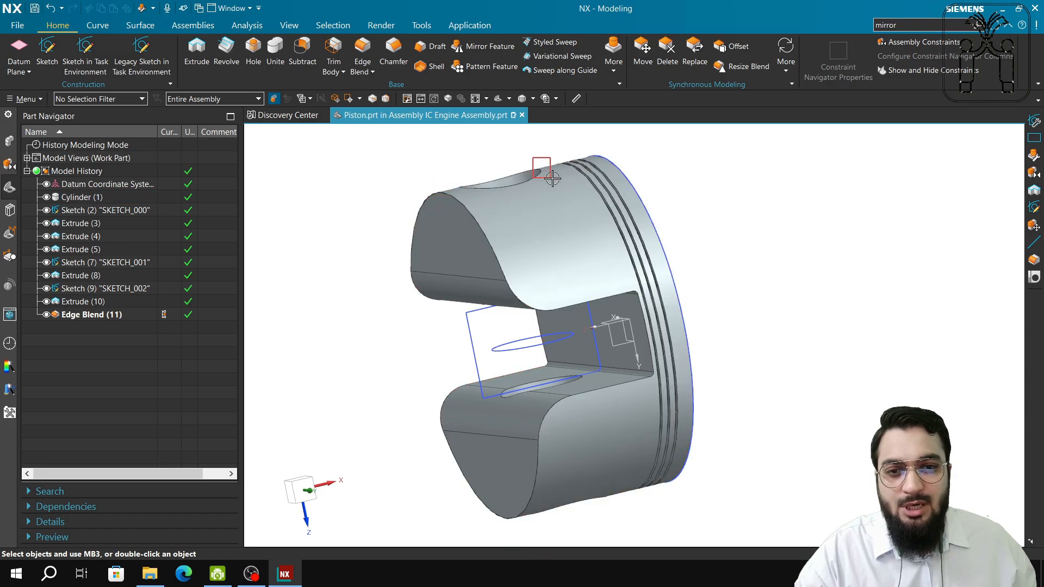
left_click_drag(560, 184, 561, 183)
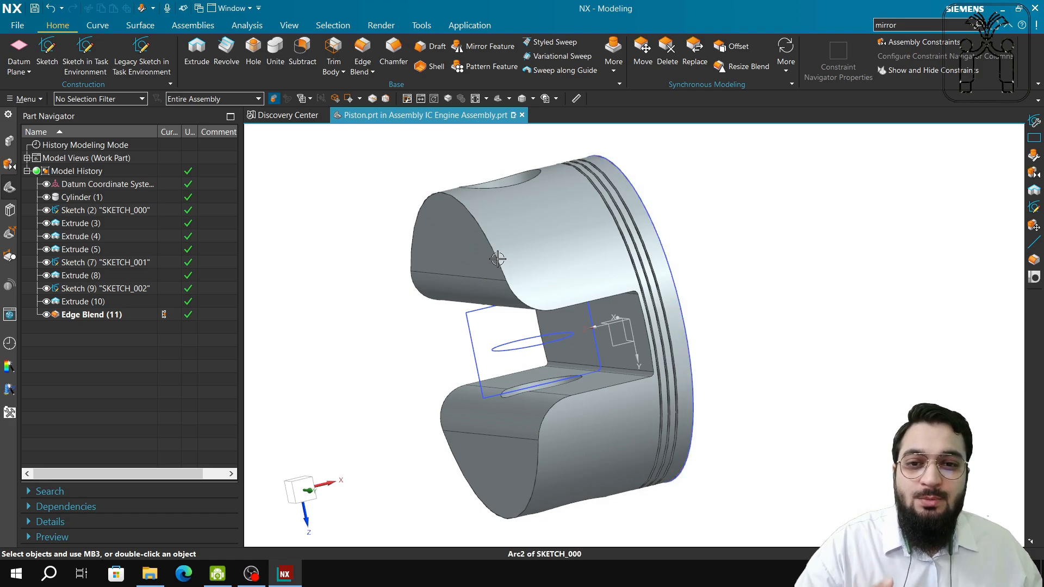
left_click_drag(402, 147, 704, 268)
left_click_drag(470, 159, 635, 506)
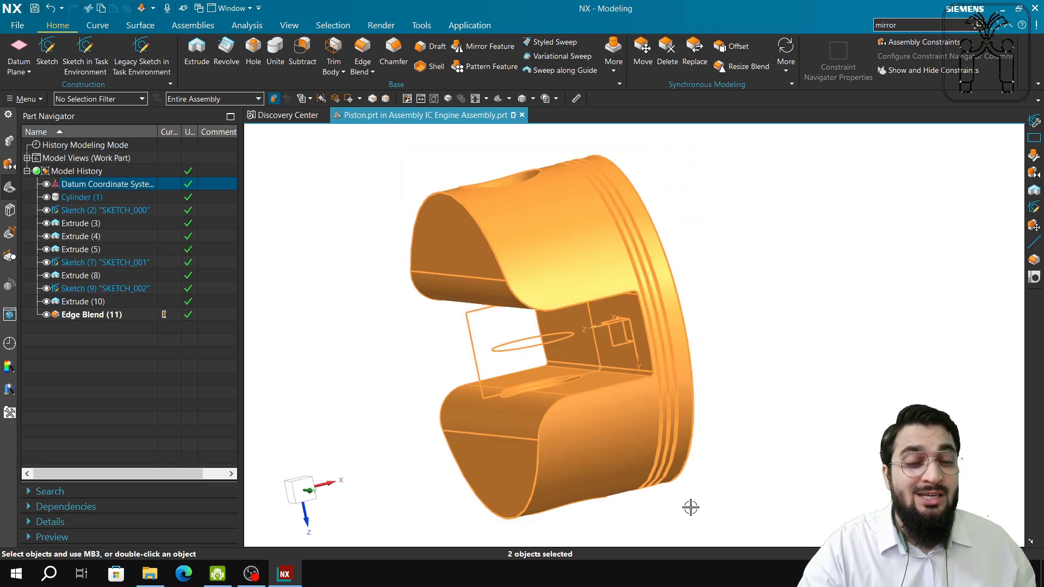
key("Escape")
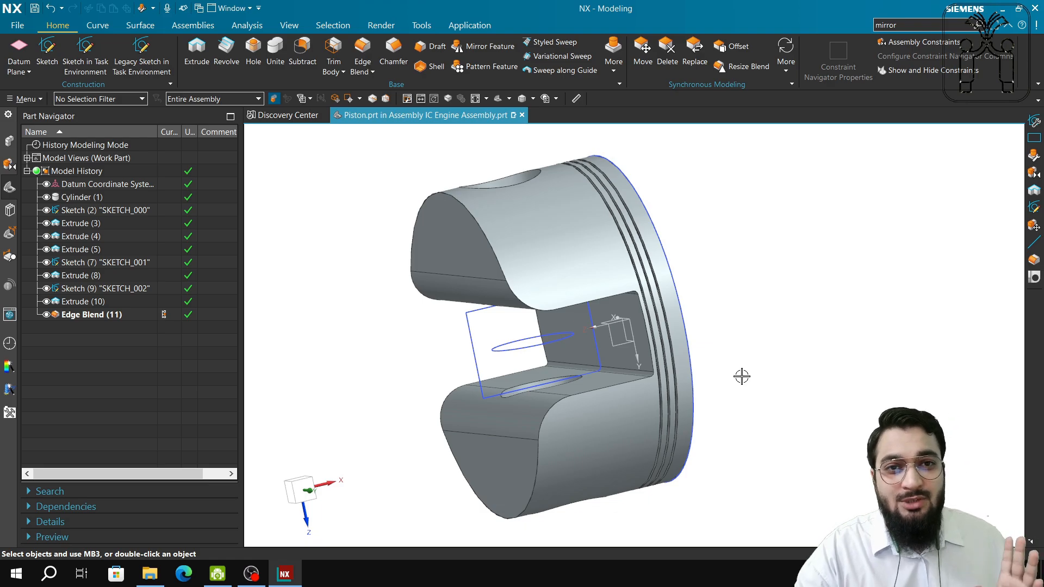
middle_click_drag(736, 390, 804, 368)
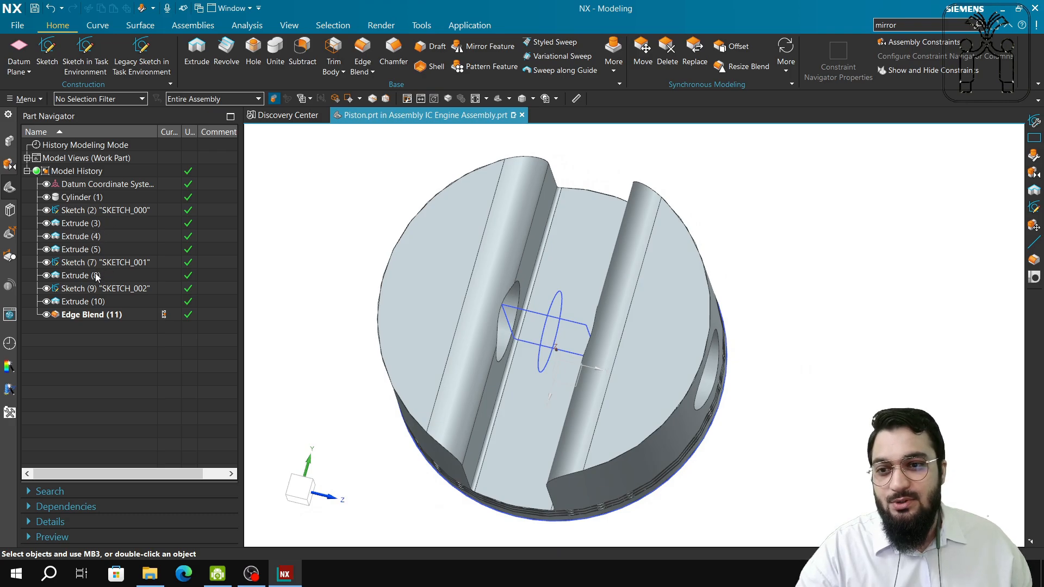
Step: Suppress the piston's Sketch (9) and Sketch (7) together with the features that depend on them
right_click(100, 293)
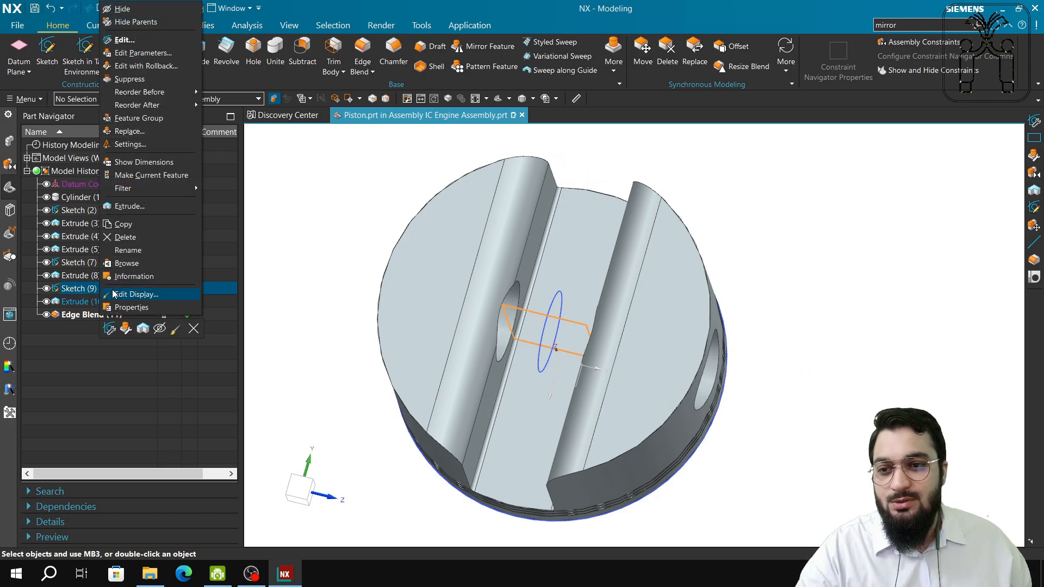
left_click(135, 80)
left_click(99, 261)
right_click(100, 262)
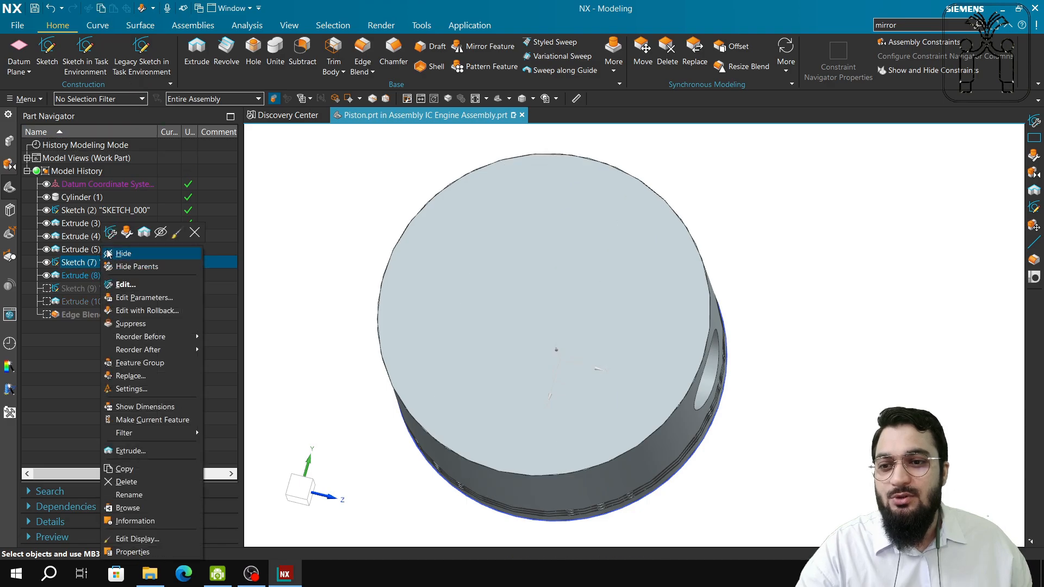
left_click(144, 323)
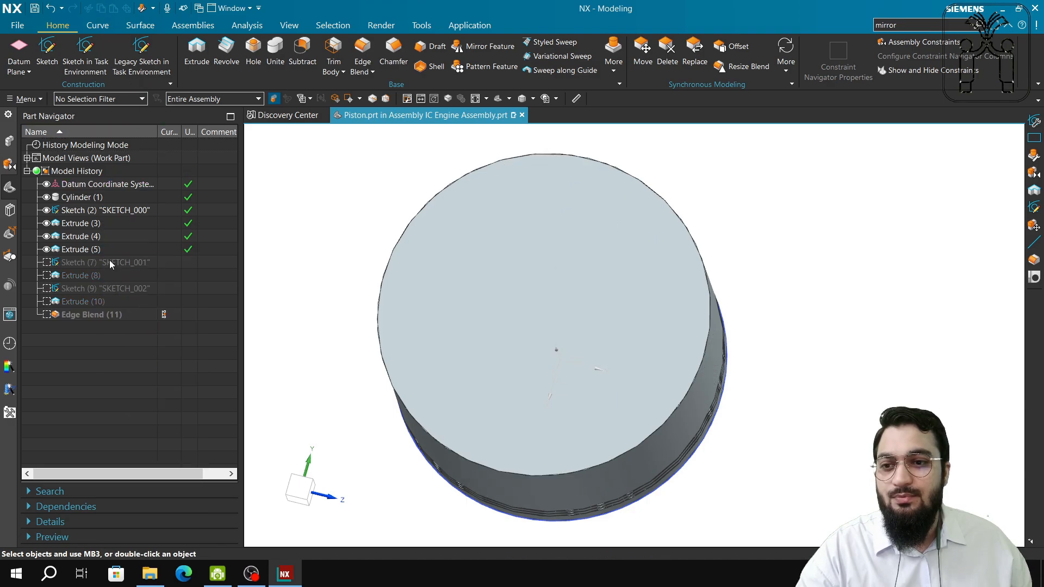
Step: Open the piston's Sketch (2) to review its two concentric circles, and finish the sketch without changes
left_click(106, 212)
middle_click_drag(475, 410, 357, 359)
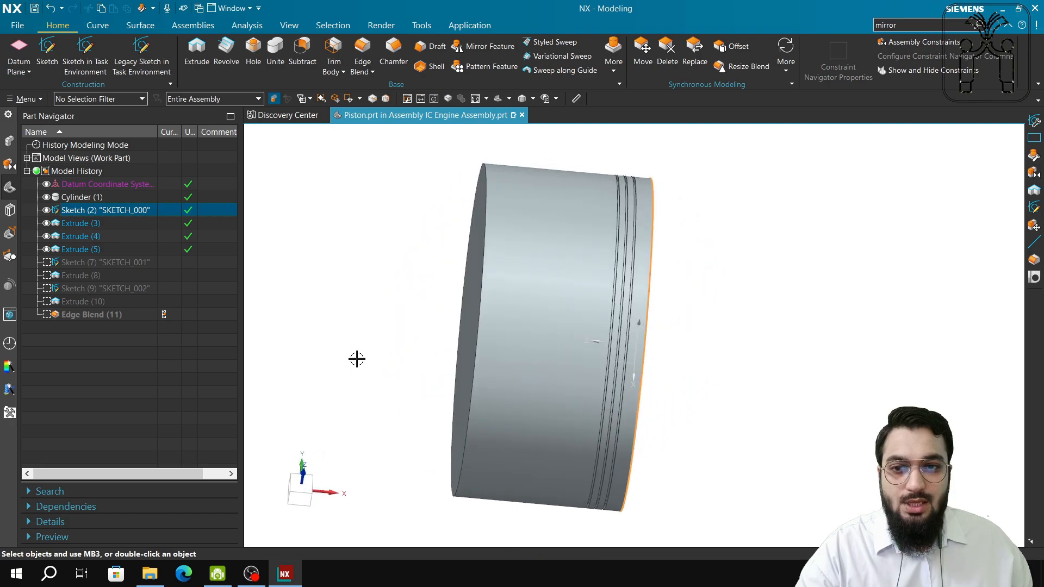
double_click(76, 211)
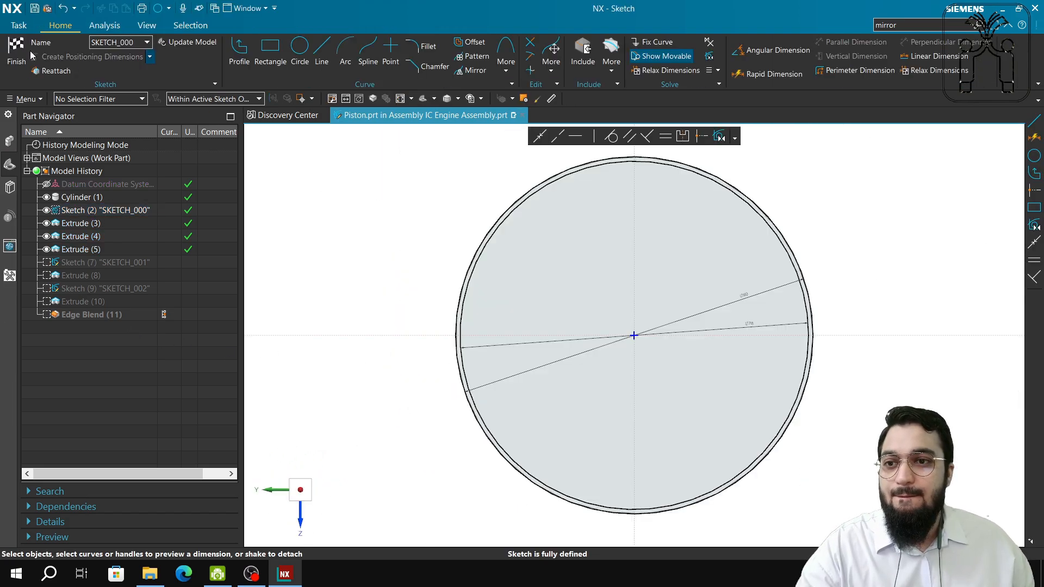
left_click(22, 54)
Step: Open Cylinder (1) to review its diameter and height, cancelling the edit
left_click(93, 201)
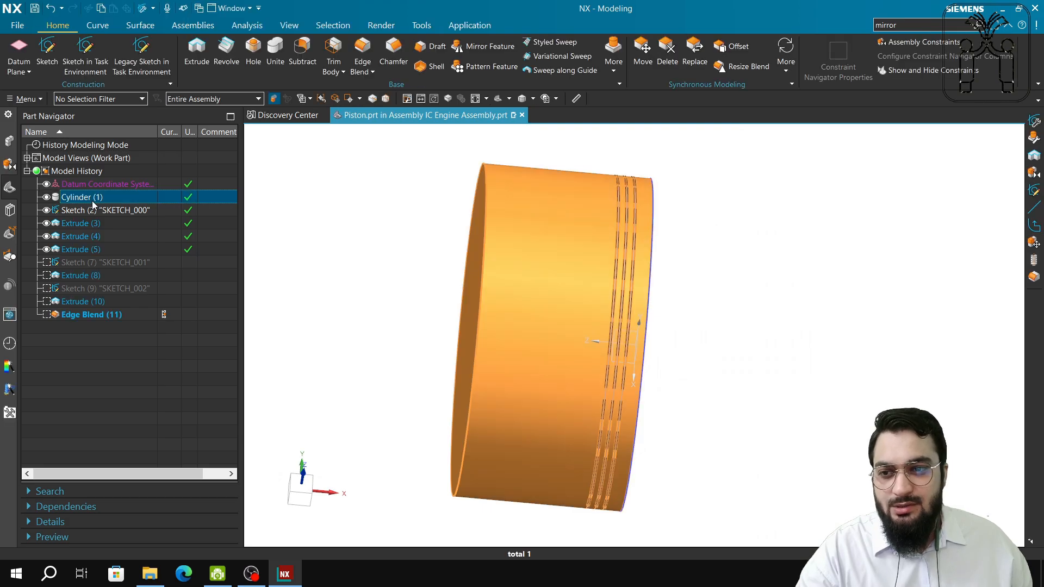
double_click(93, 203)
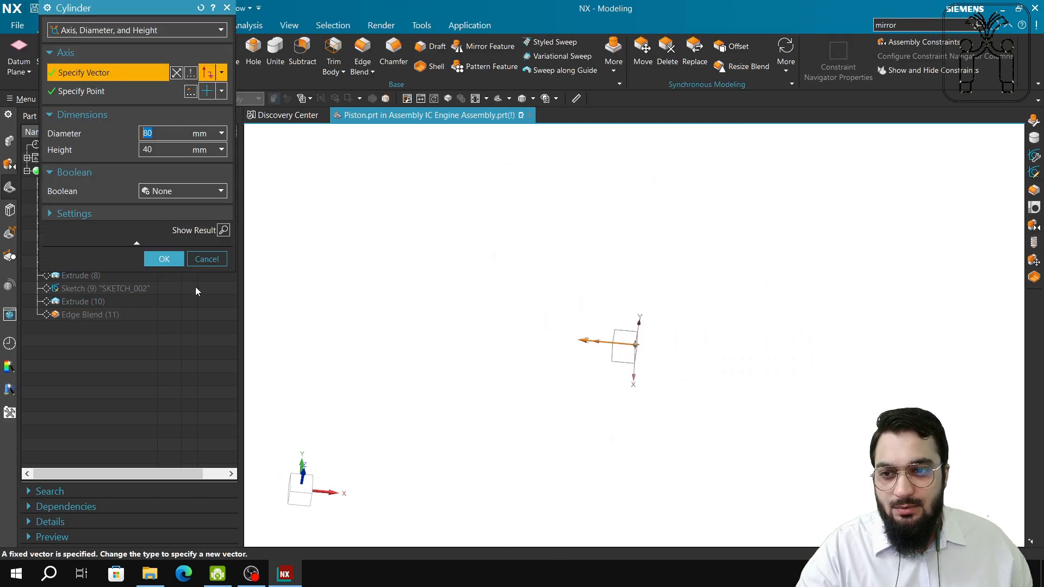
left_click(206, 259)
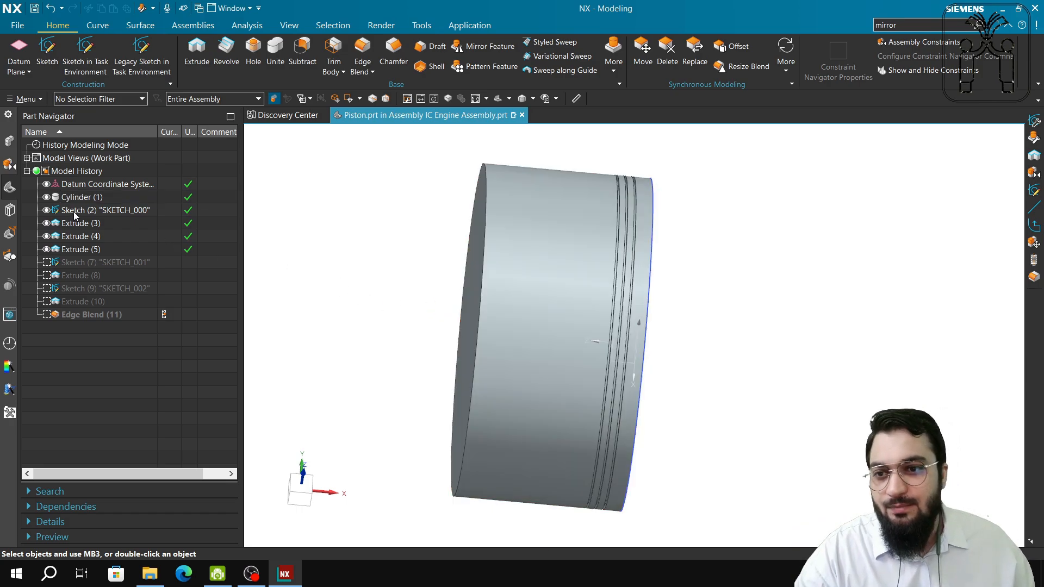
Step: Reopen Sketch (2), reposition both diameter dimension labels outside the circles, and finish the sketch
double_click(73, 211)
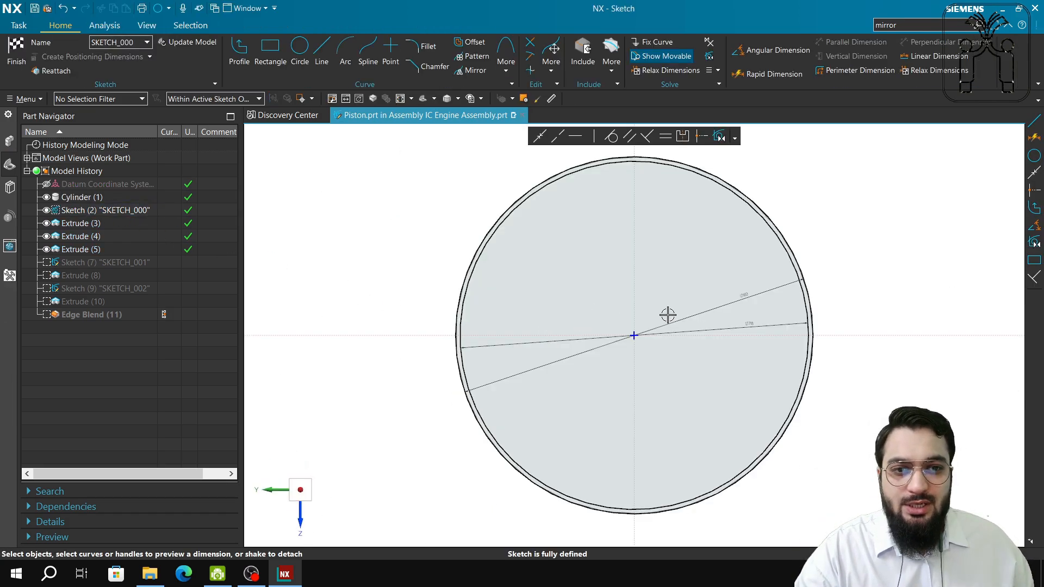
middle_click_drag(662, 322, 602, 324, "shift")
scroll(654, 314, "up", 2)
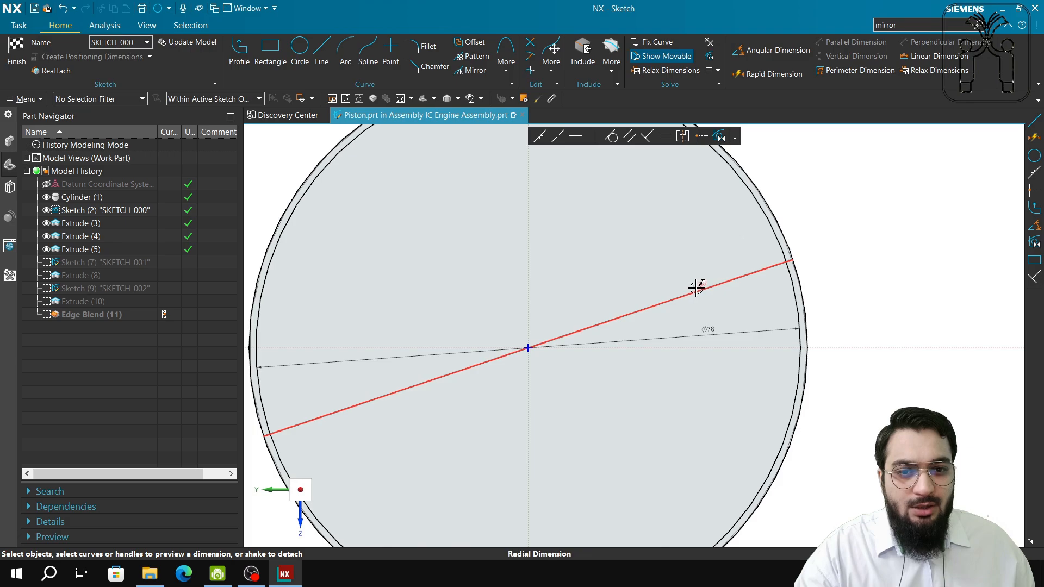
left_click_drag(694, 284, 846, 257)
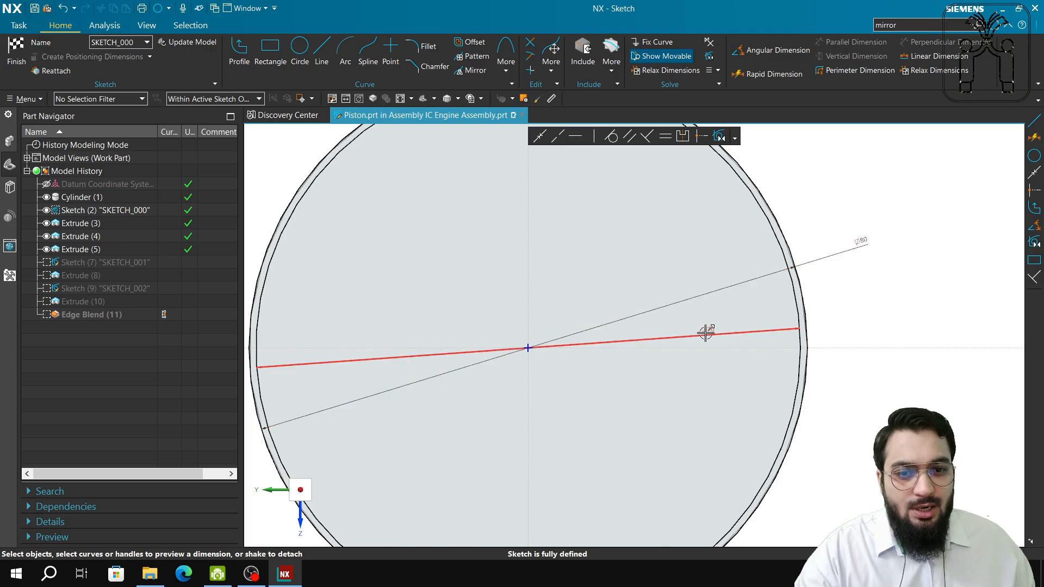
left_click_drag(706, 333, 841, 309)
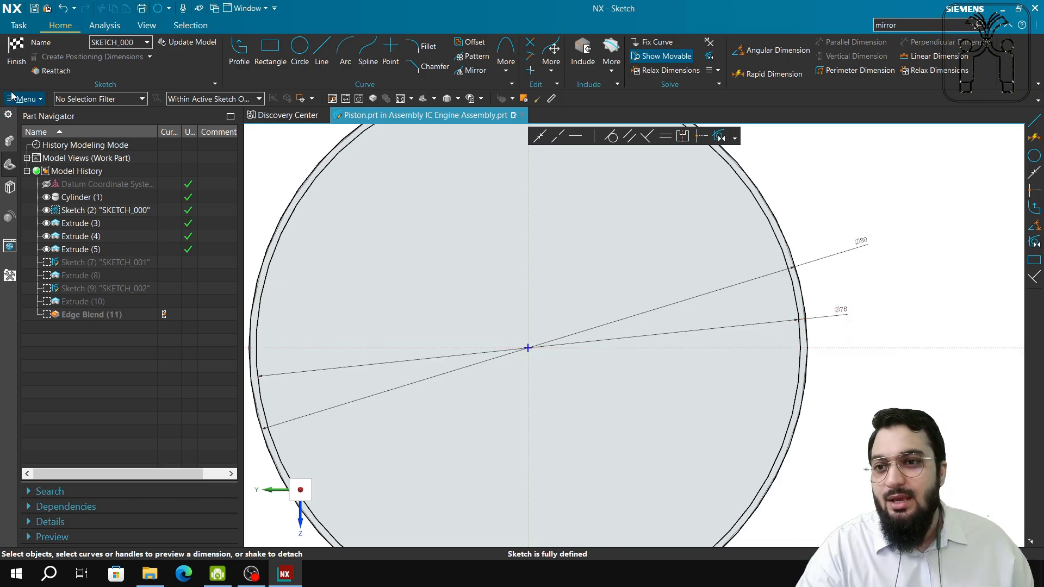
left_click(16, 60)
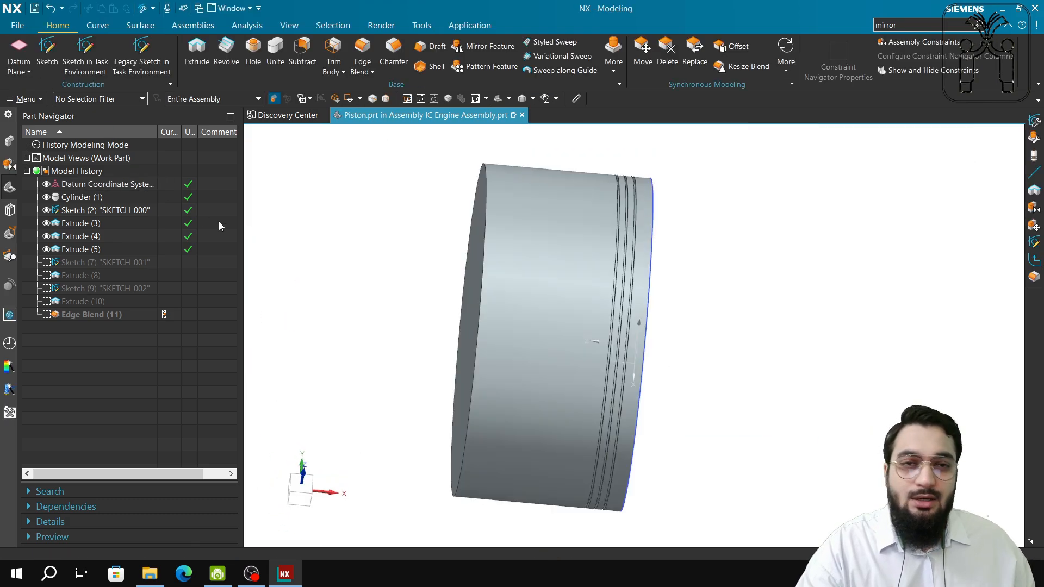
Step: Orbit to the piston's crown face and open Extrude (3) to review its limits, cancelling the edit
middle_click_drag(680, 385, 598, 348)
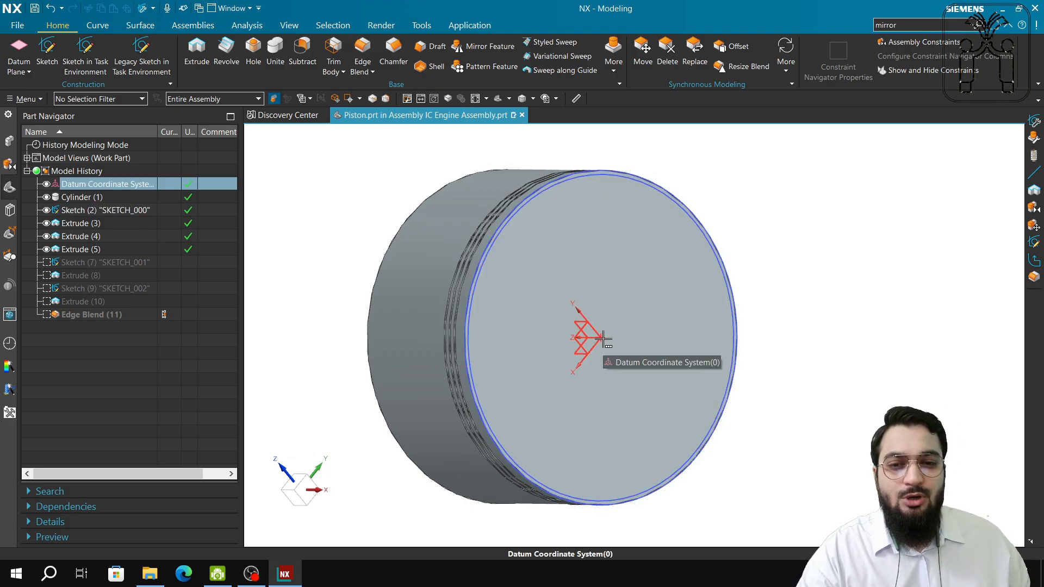
double_click(80, 223)
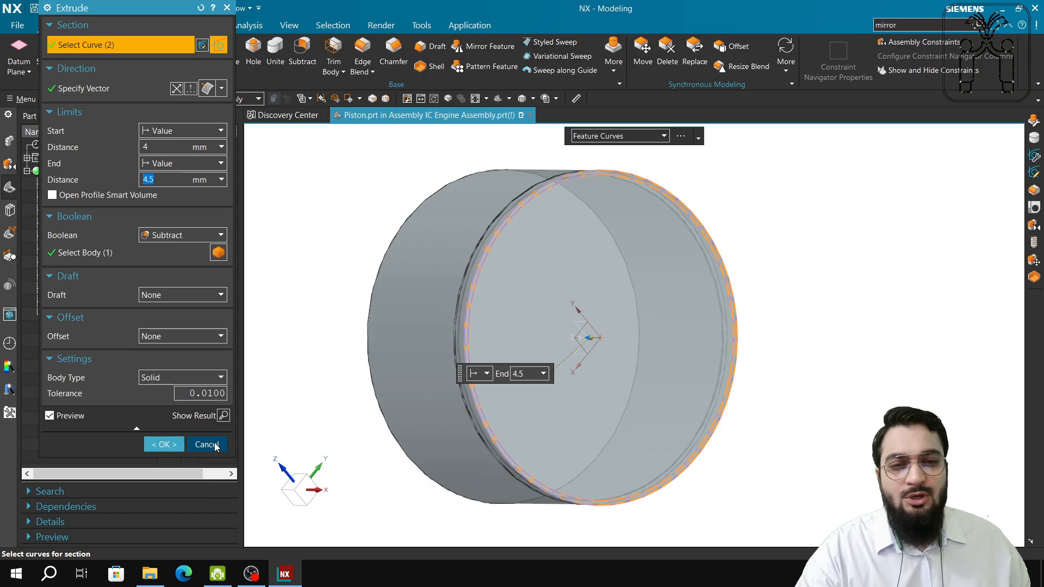
left_click(214, 446)
Step: View the piston from the side and highlight Extrude (3), Extrude (4) and Extrude (5) in turn to identify their ring grooves
middle_click_drag(408, 354, 458, 356)
left_click(576, 186)
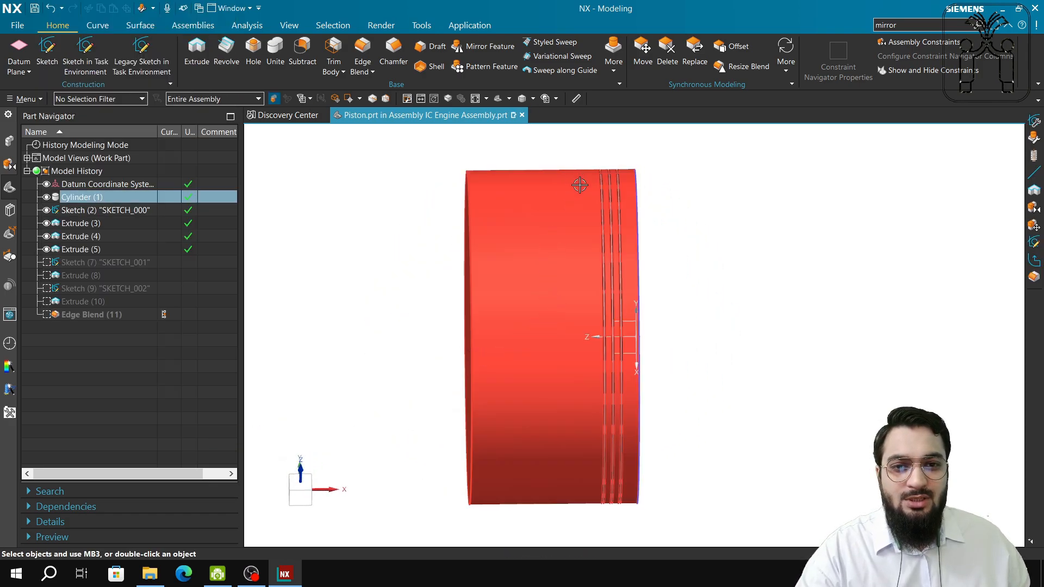
left_click(452, 252)
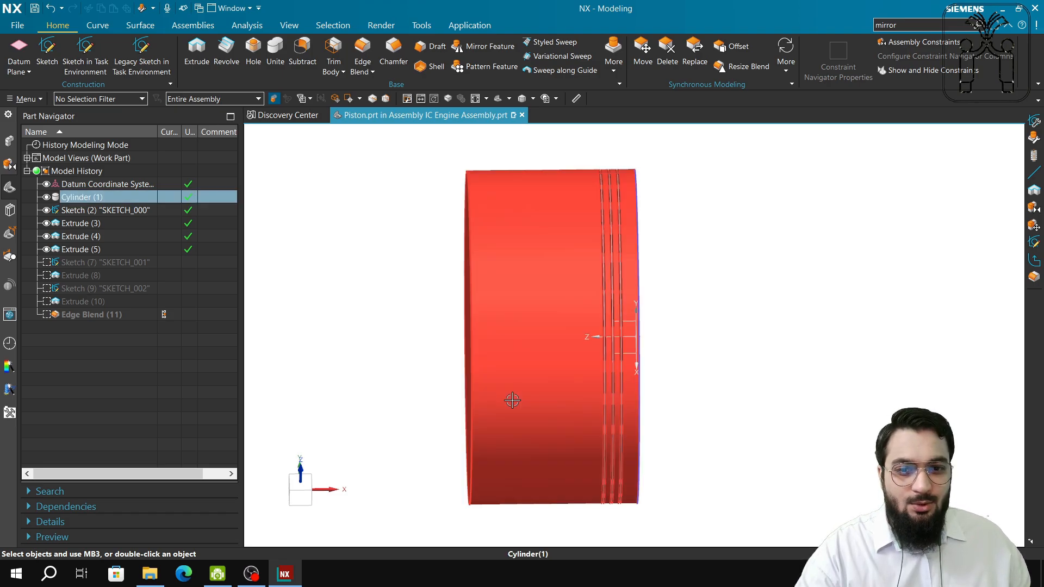
left_click(94, 226)
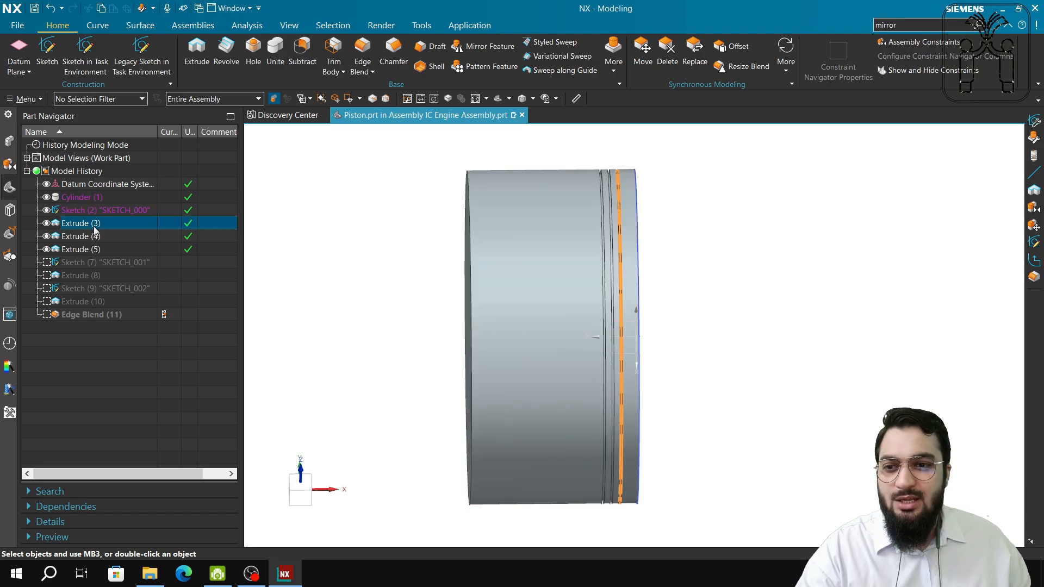
left_click(96, 237)
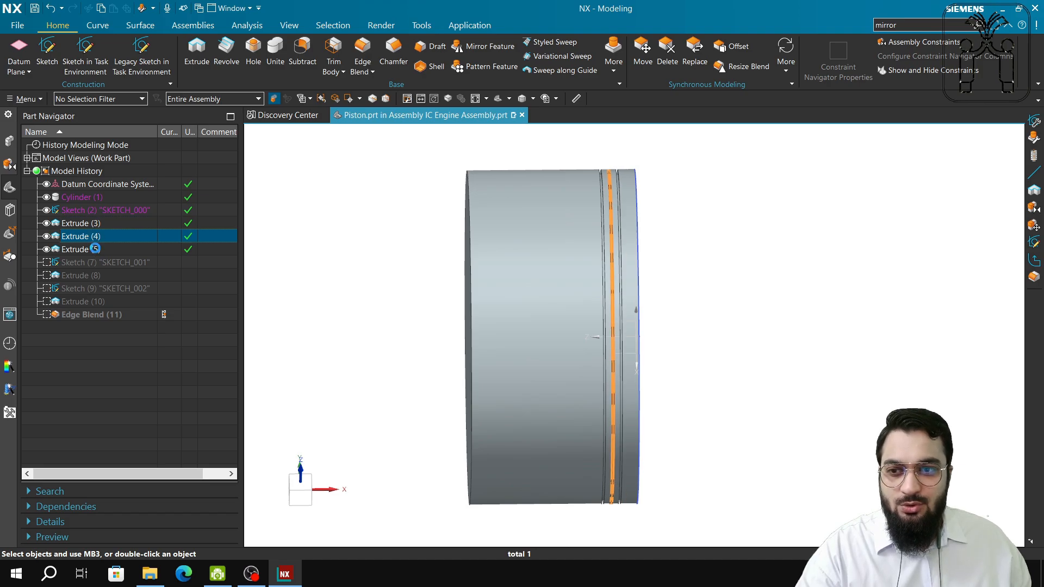
left_click(95, 248)
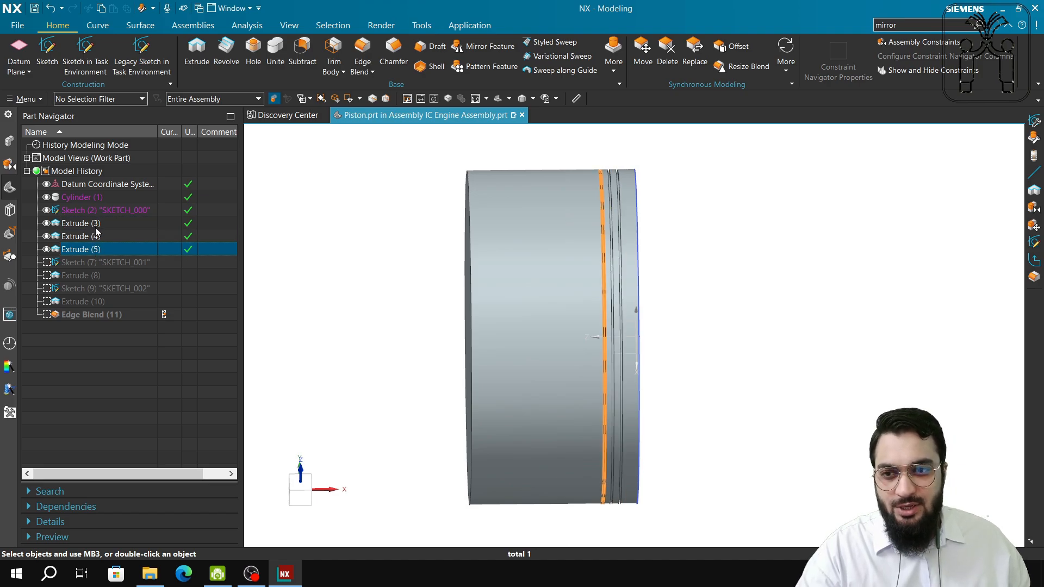
Step: Reopen Extrude (3) to review its Boolean options for the first ring groove, cancelling the edit
double_click(96, 227)
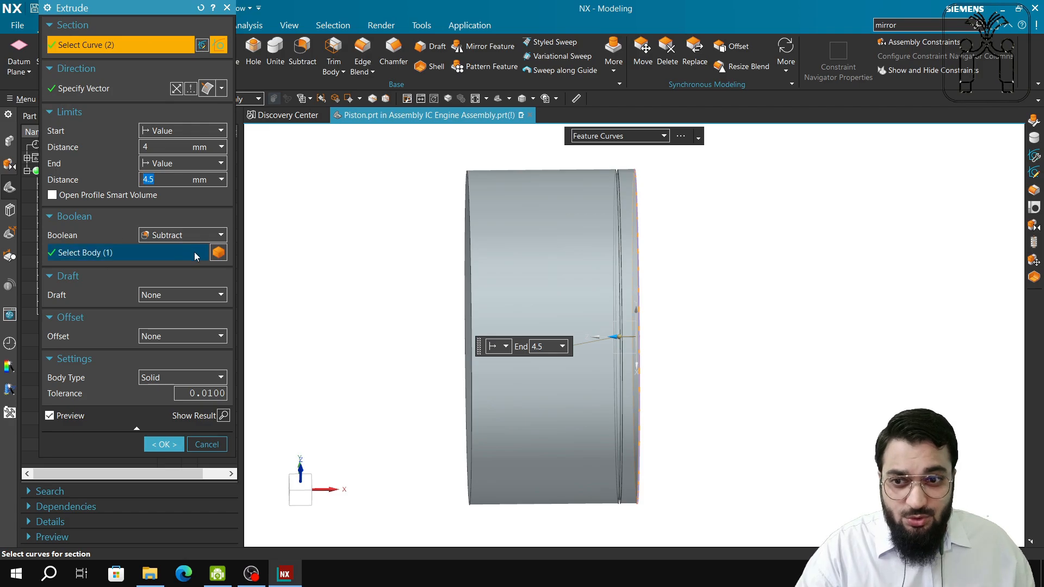
left_click(200, 236)
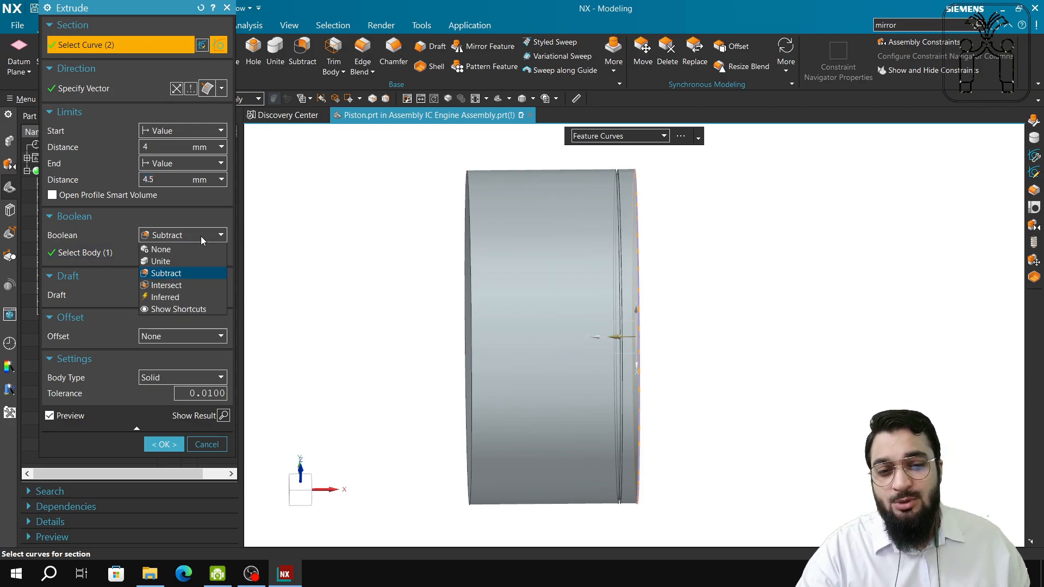
left_click(228, 10)
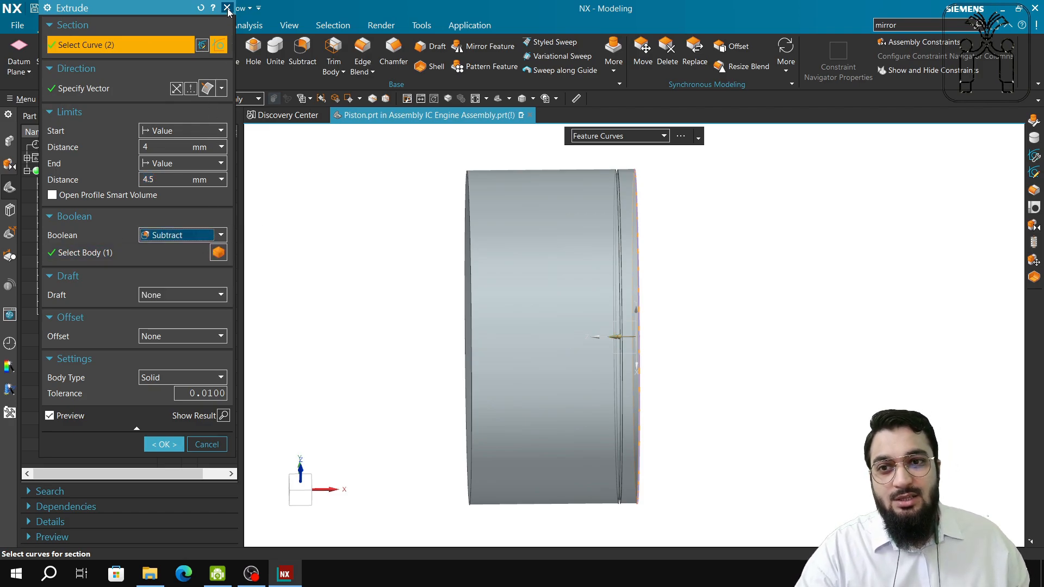
left_click(213, 445)
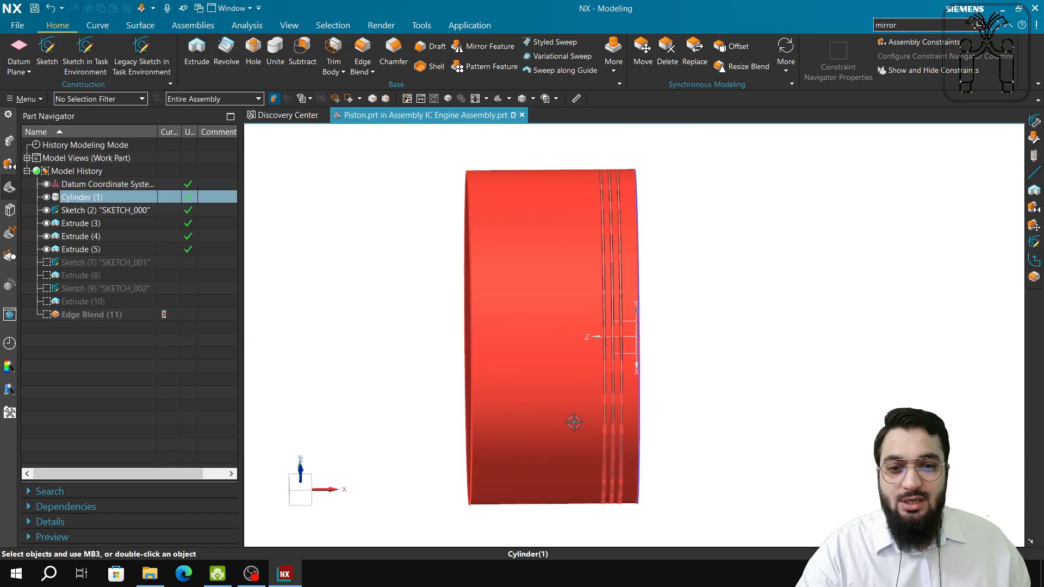
Step: Unsuppress Extrude (8) together with its parent Sketch (7) to restore the pin hole through the piston's side wall
middle_click_drag(576, 337, 598, 375)
scroll(573, 377, "up", 5)
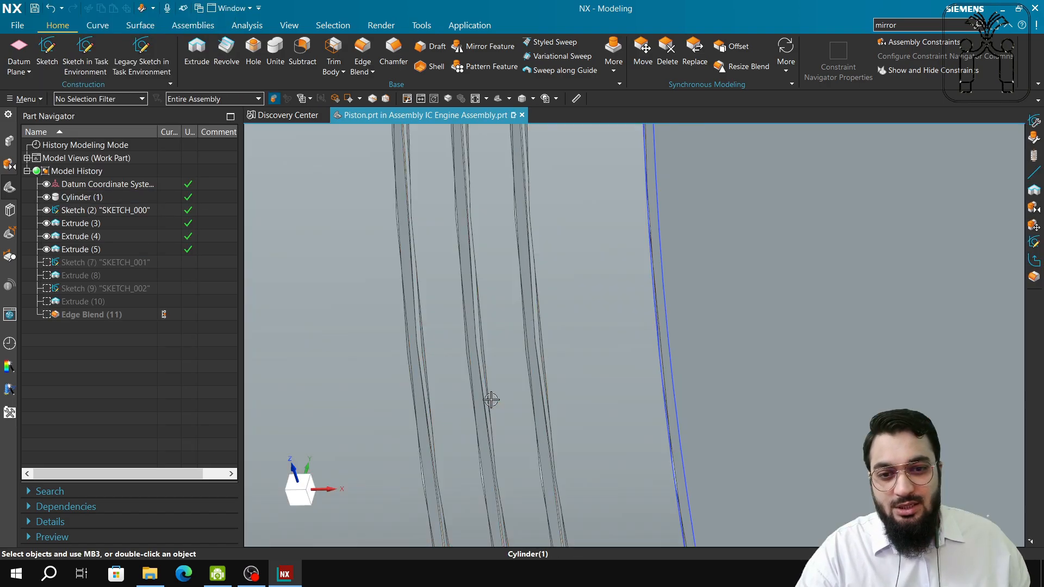
middle_click_drag(490, 399, 496, 398)
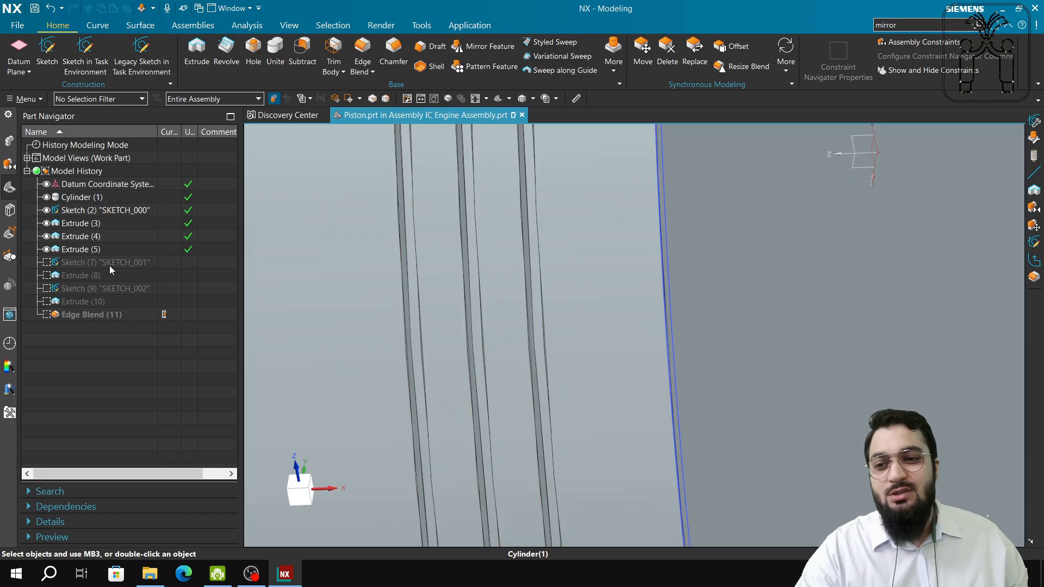
scroll(564, 396, "down", 4)
scroll(511, 418, "down", 4)
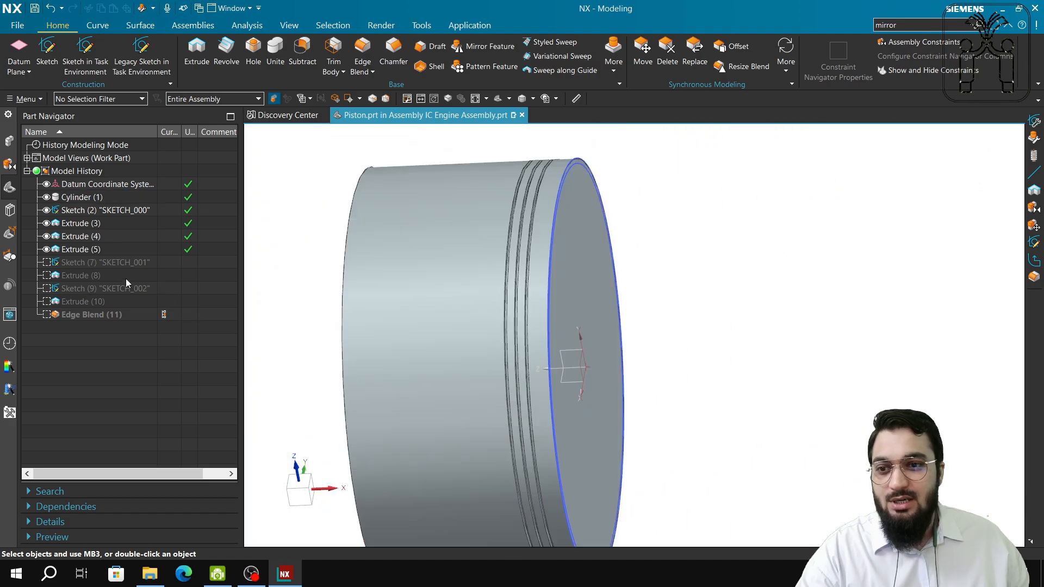
left_click(114, 263)
right_click(114, 263)
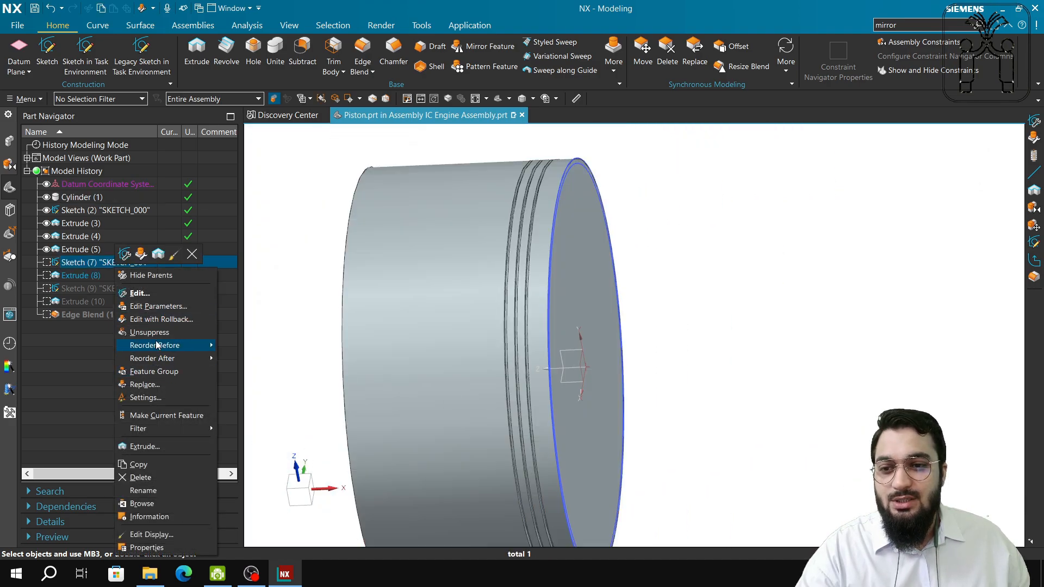
key("Escape")
left_click(81, 275)
right_click(81, 275)
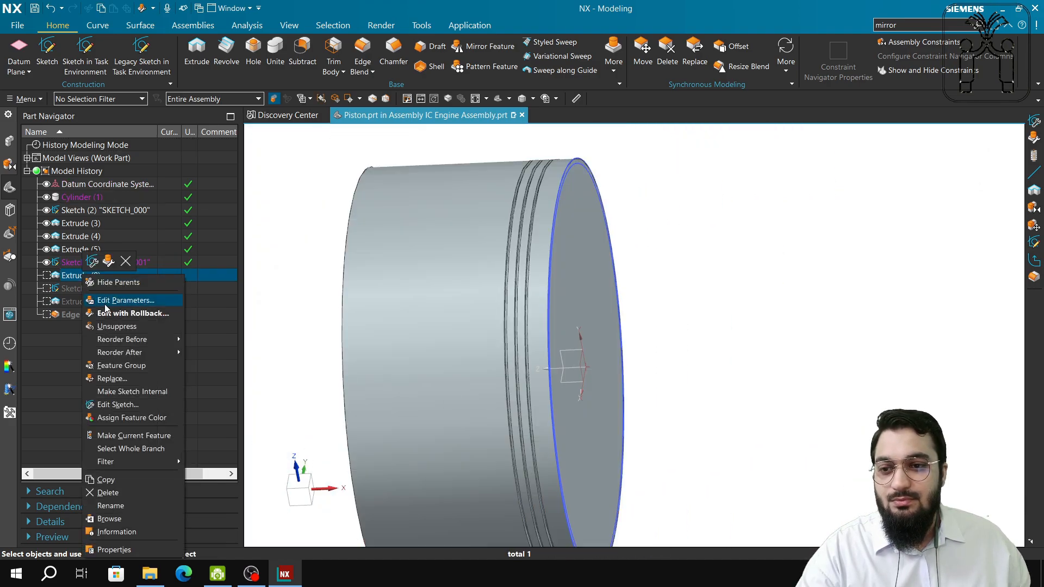
left_click(117, 326)
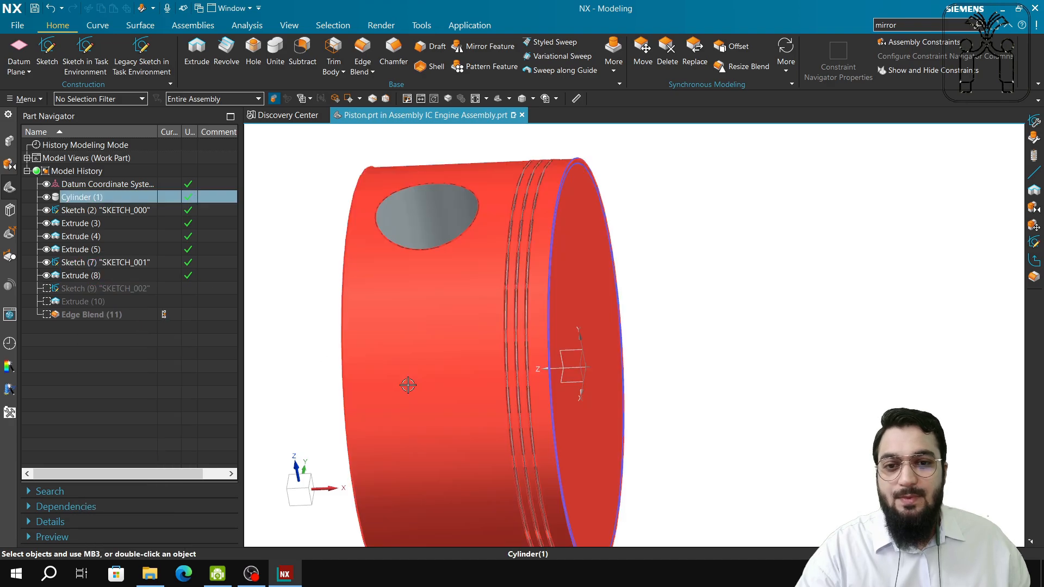
Step: Orbit around the piston to examine the pin hole of Extrude (8) running through its side wall
middle_click_drag(407, 385, 467, 337)
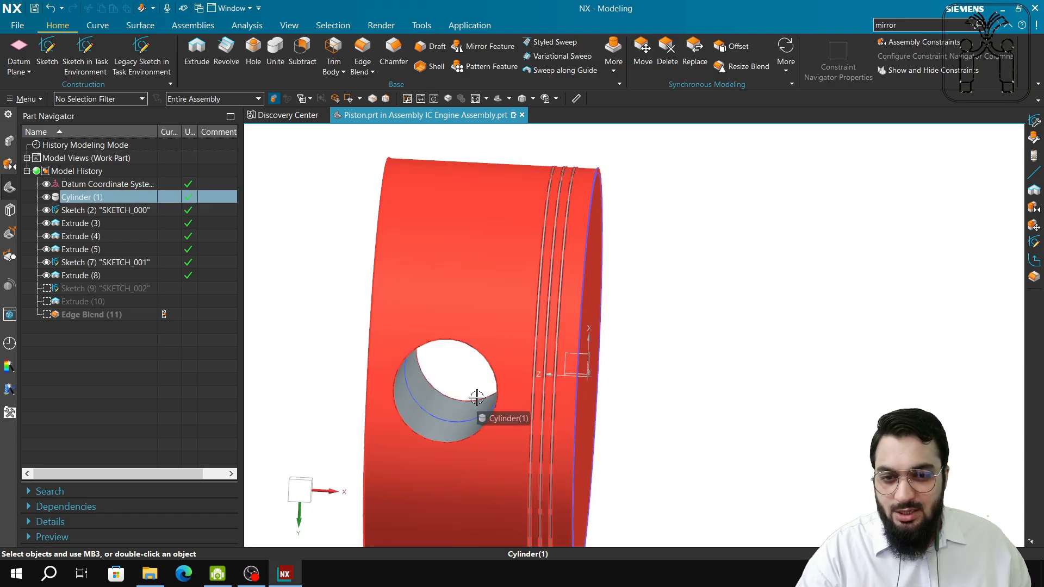
middle_click_drag(440, 422, 355, 412)
middle_click_drag(790, 421, 559, 357)
middle_click_drag(578, 426, 542, 414)
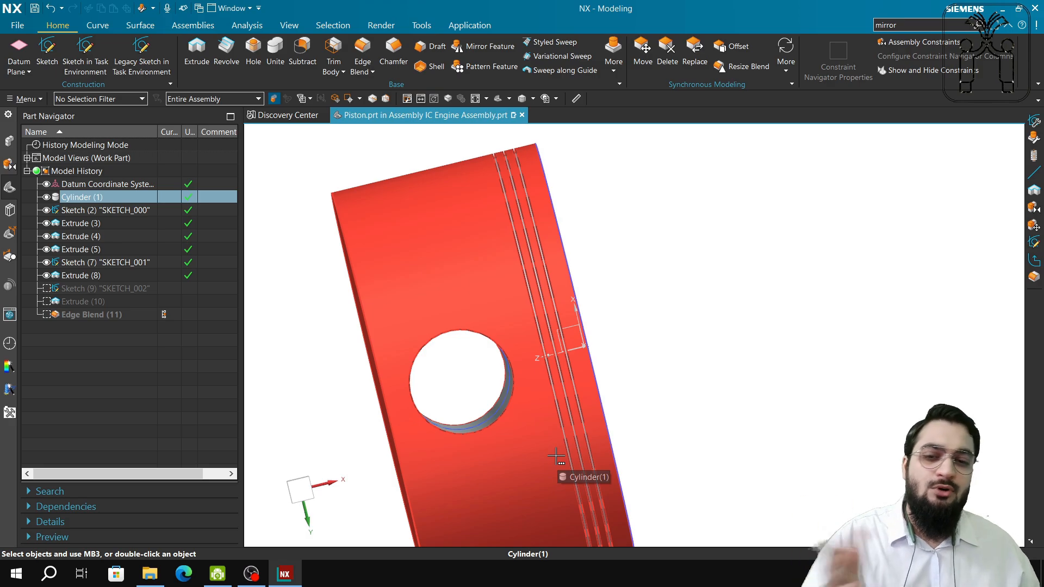
key("Escape")
Step: Unsuppress Extrude (10) with its parent Sketch (9) to restore the slot across the piston's open end
middle_click_drag(313, 388, 546, 399)
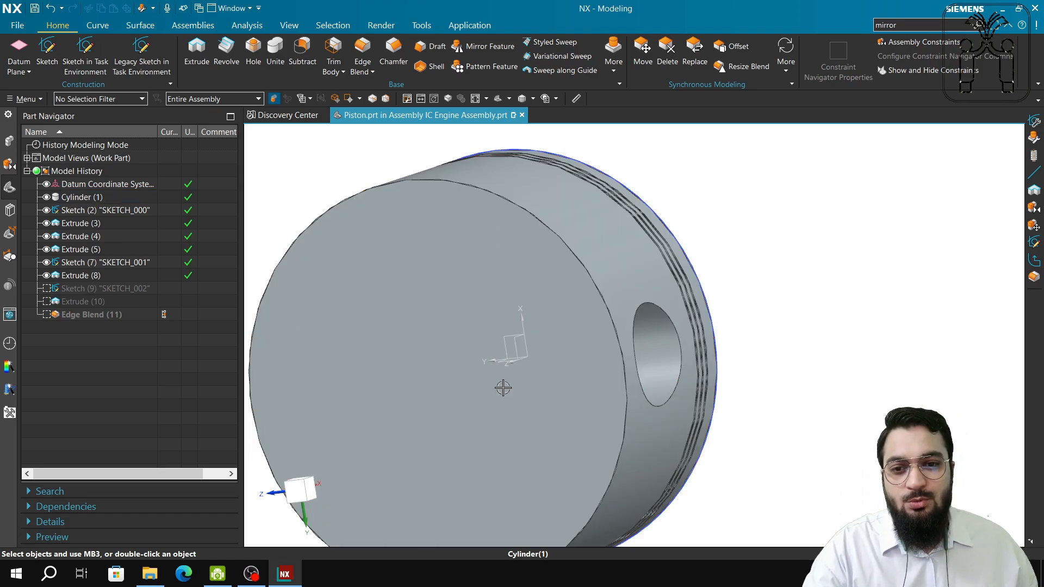
left_click_drag(376, 264, 518, 502)
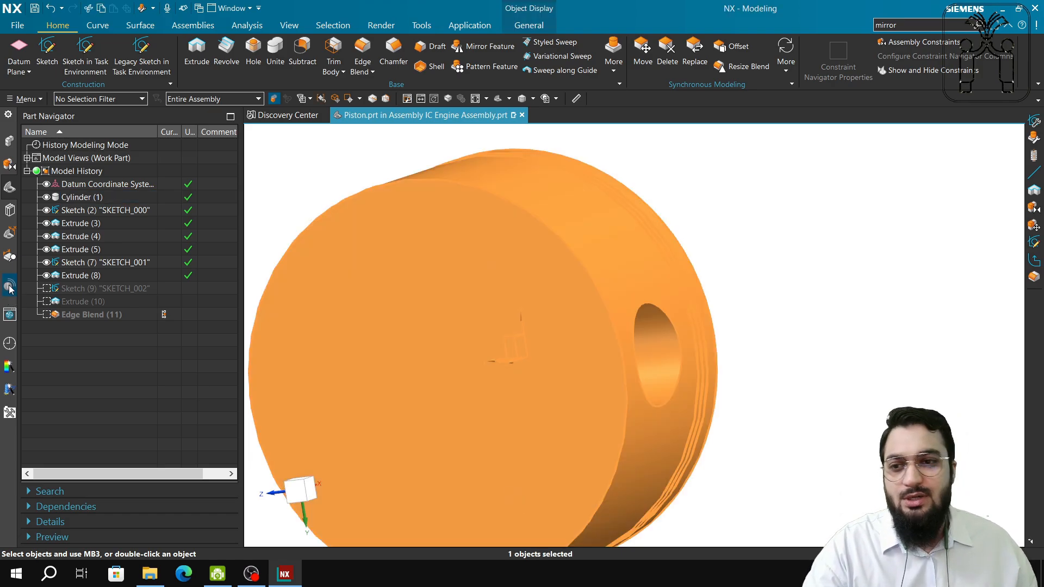
right_click(84, 302)
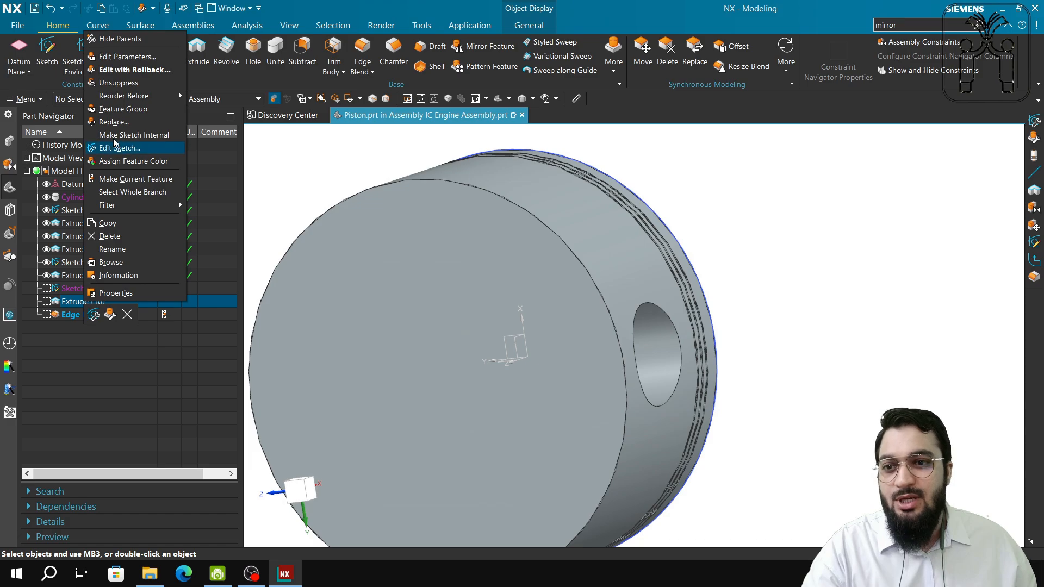
left_click(119, 87)
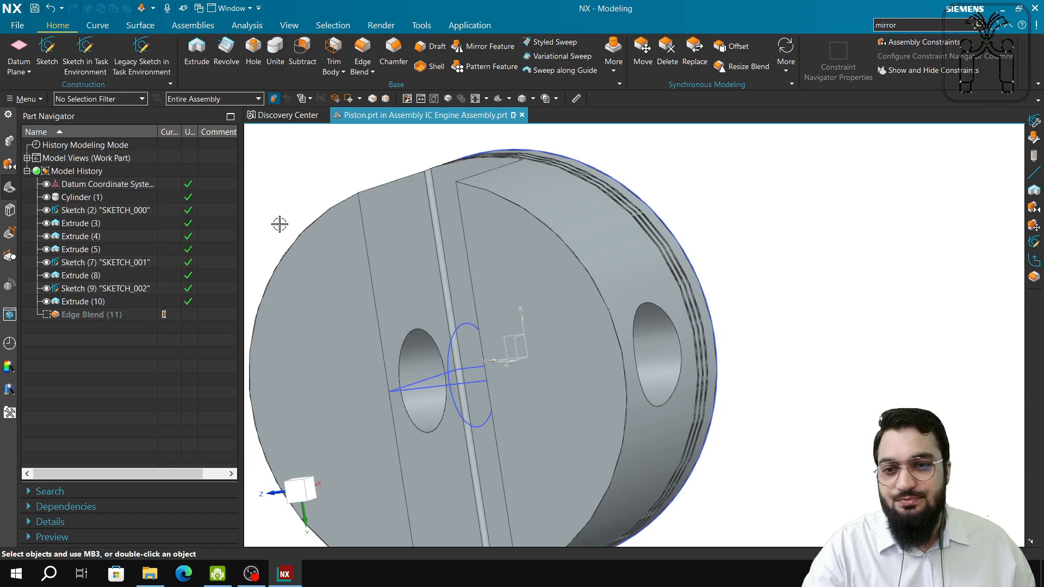
middle_click_drag(369, 300, 462, 443)
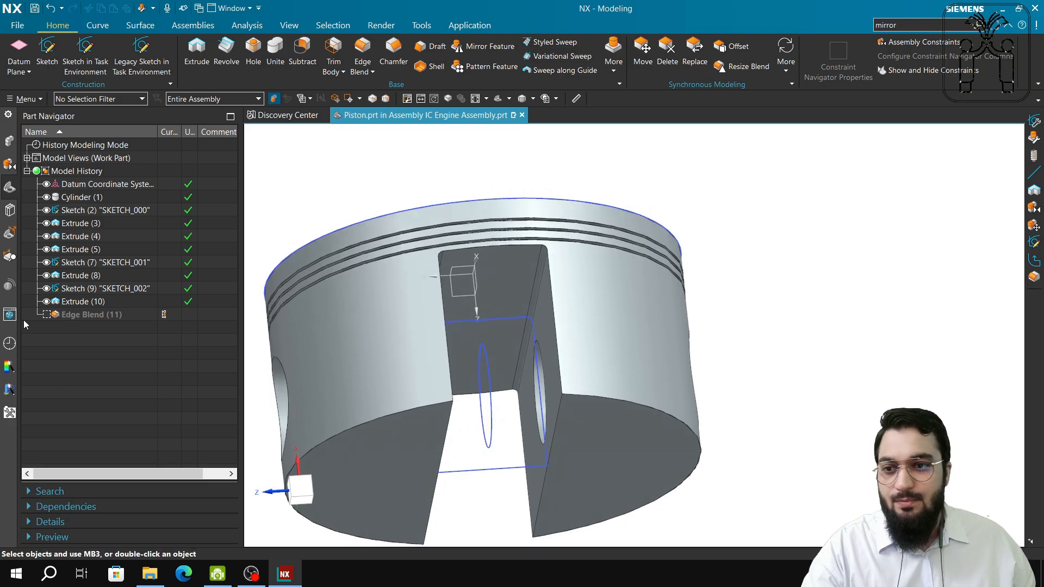
Step: Open Sketch (9) to review the slot profile's dimensions, corner radius and symmetry, and finish the sketch
double_click(87, 289)
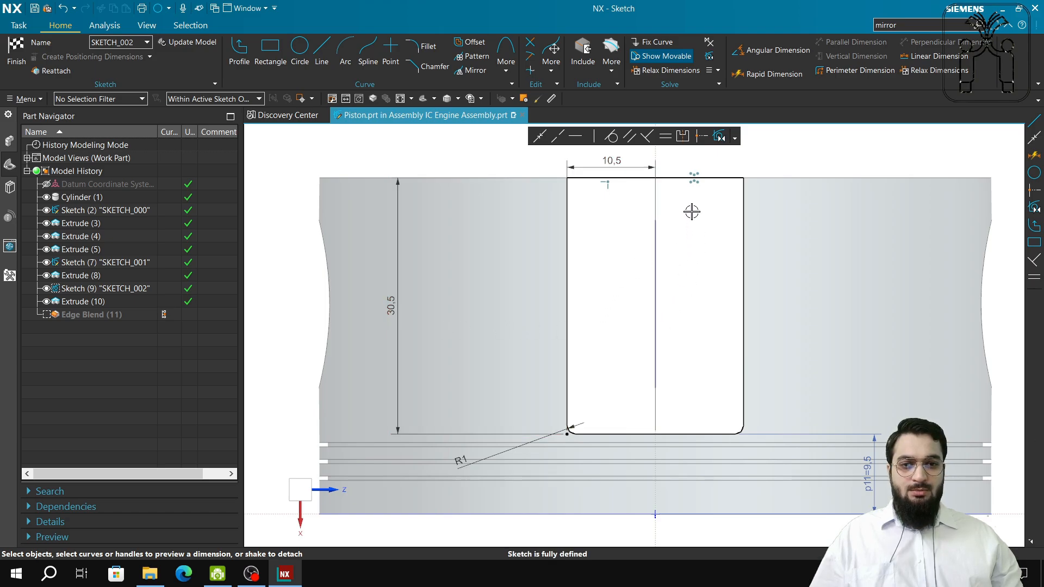
left_click_drag(690, 212, 737, 392)
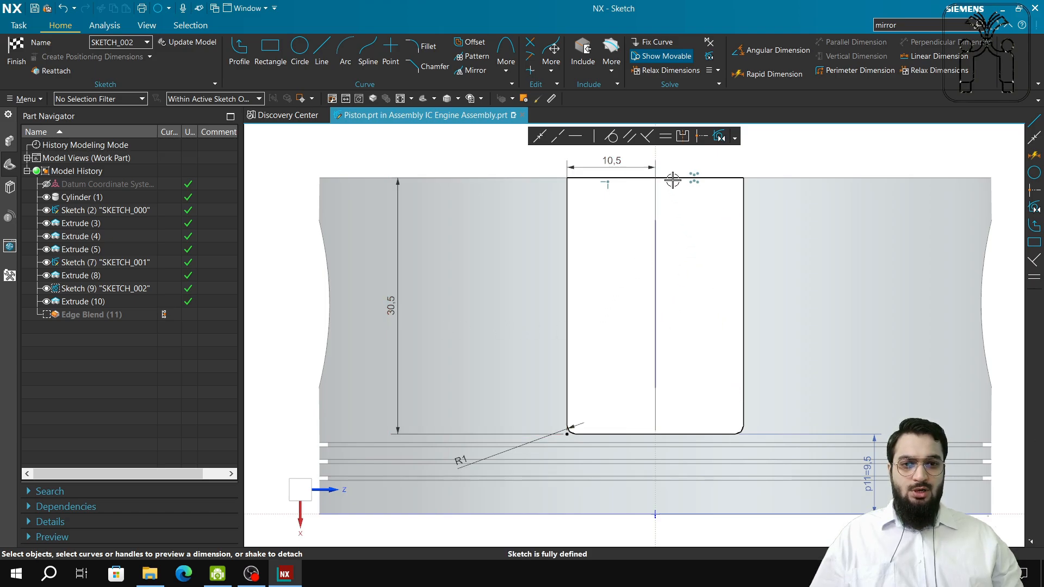
left_click_drag(664, 163, 707, 231)
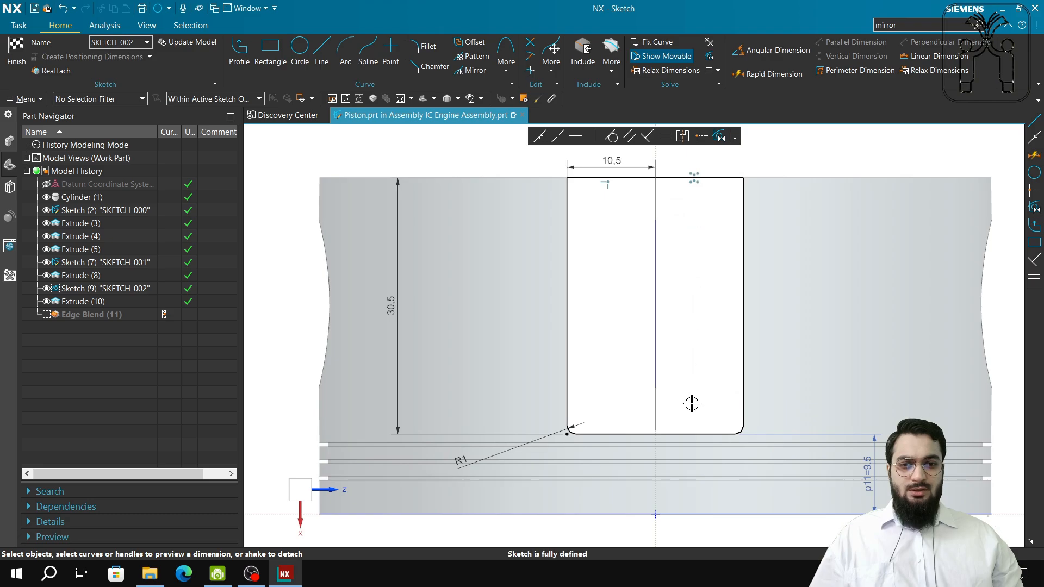
mouse_move(679, 385)
left_mouse_down()
mouse_move(710, 443)
mouse_move(641, 429)
left_mouse_up()
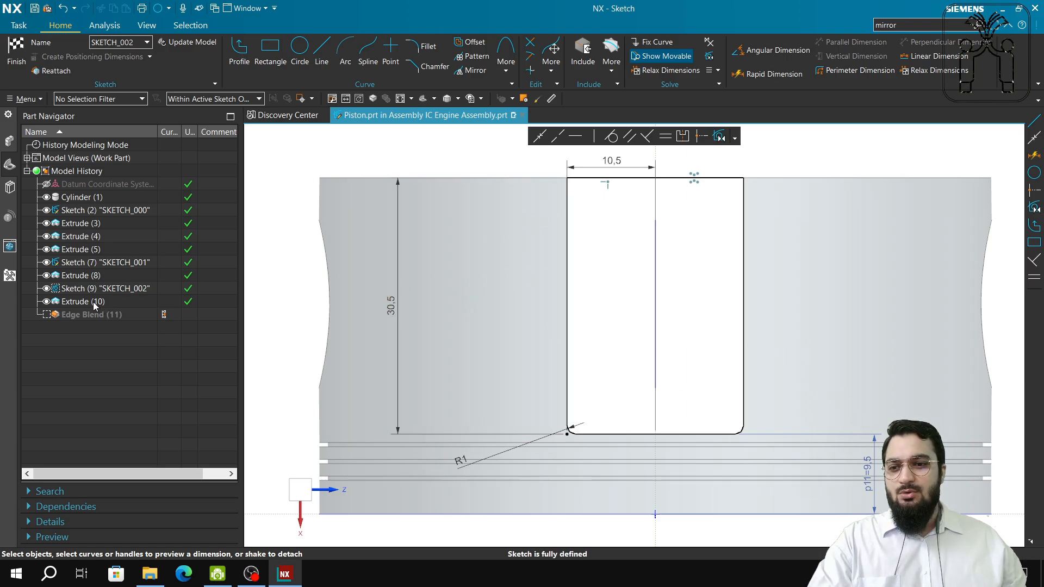
left_click(16, 51)
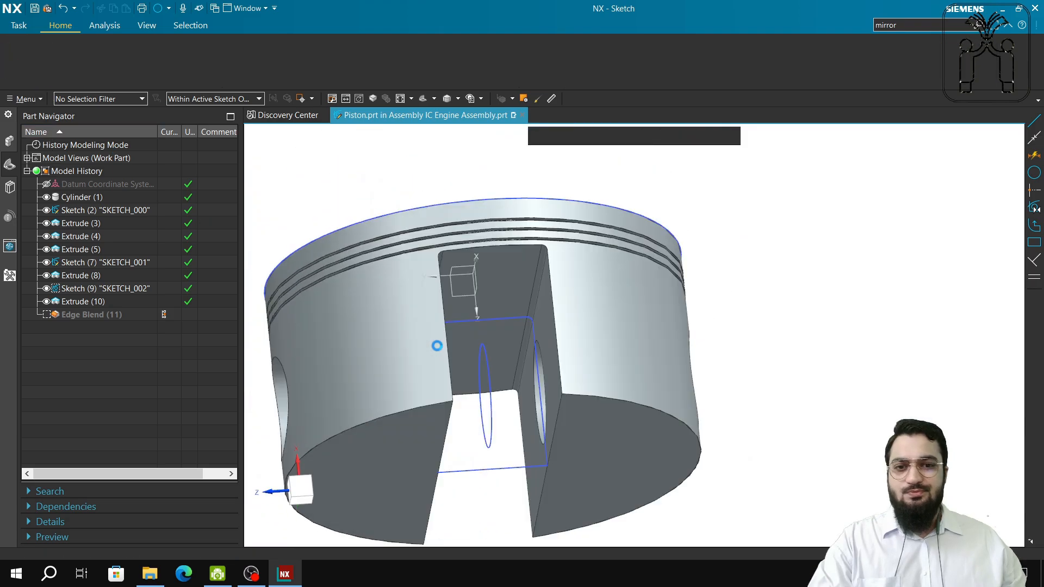
Step: Open Extrude (10) to review the slot's width limits and Boolean setting, cancelling the edit
mouse_move(505, 398)
middle_mouse_down()
mouse_move(508, 406)
mouse_move(492, 376)
middle_mouse_up()
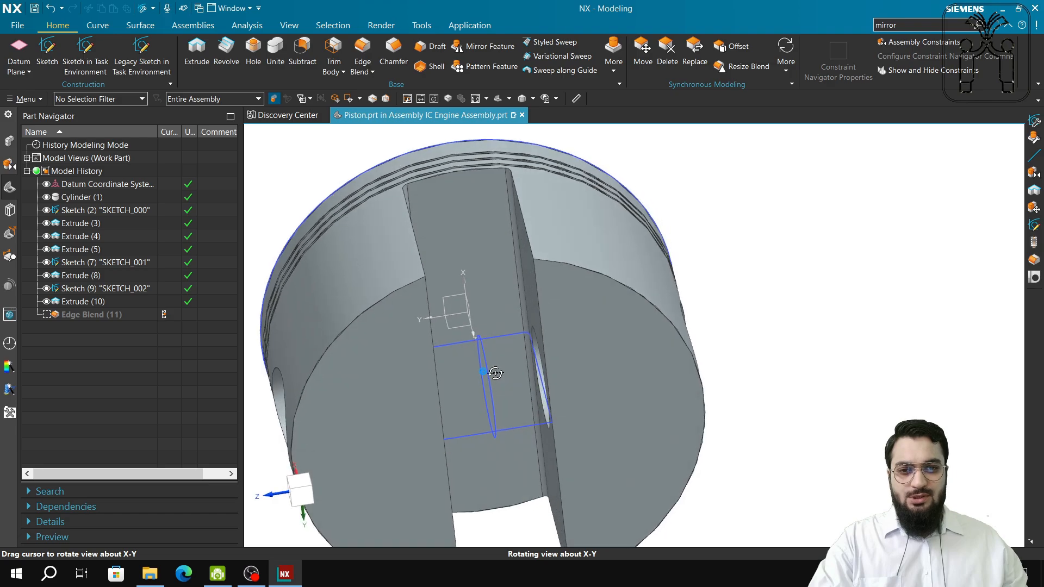
double_click(502, 422)
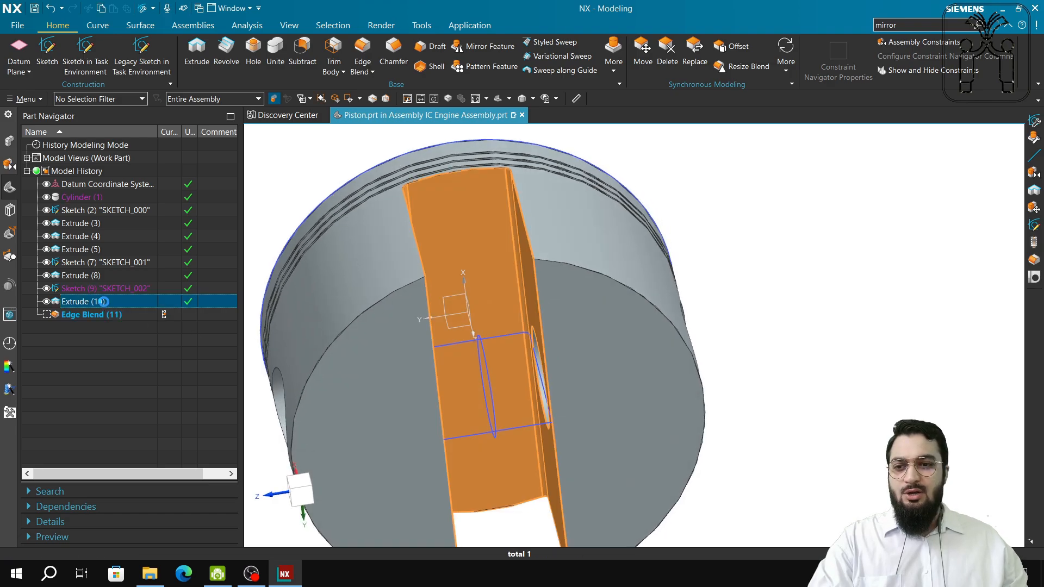
left_click(155, 146)
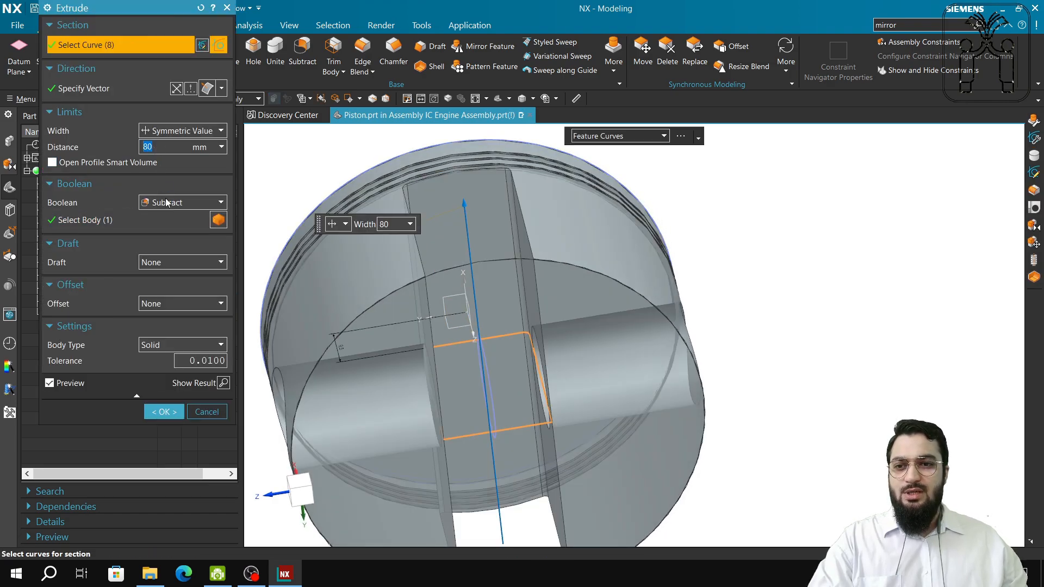
left_click(207, 412)
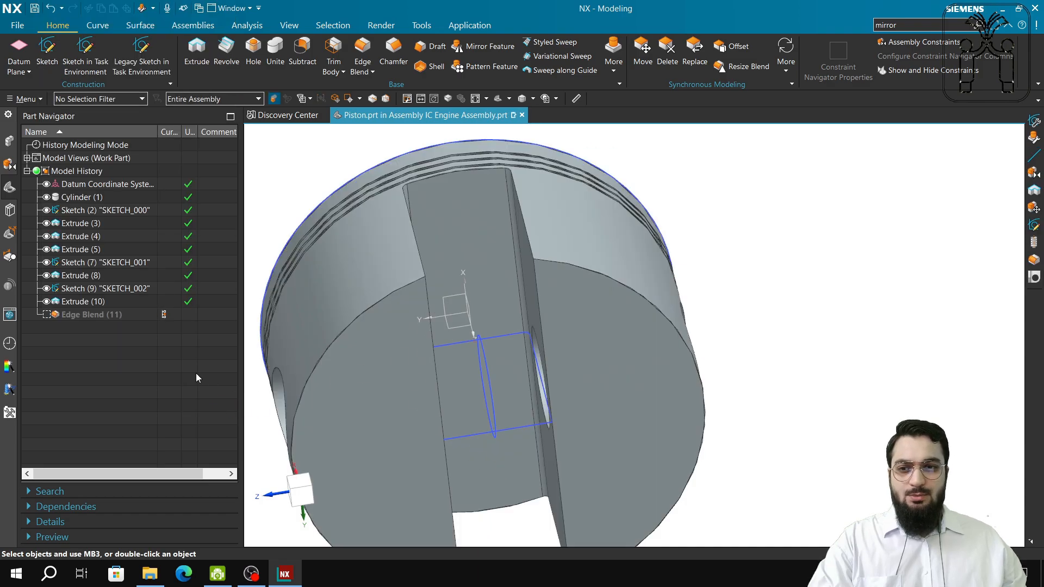
Step: Unsuppress Edge Blend (11) to restore the rounded edges where the slot meets the piston's end face
left_click(104, 315)
right_click(104, 315)
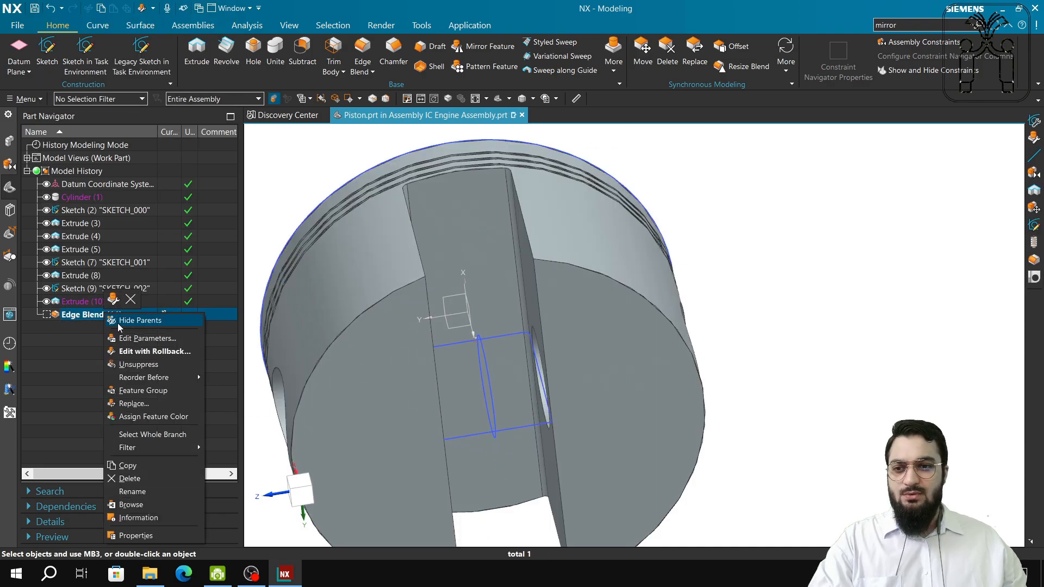
left_click(135, 367)
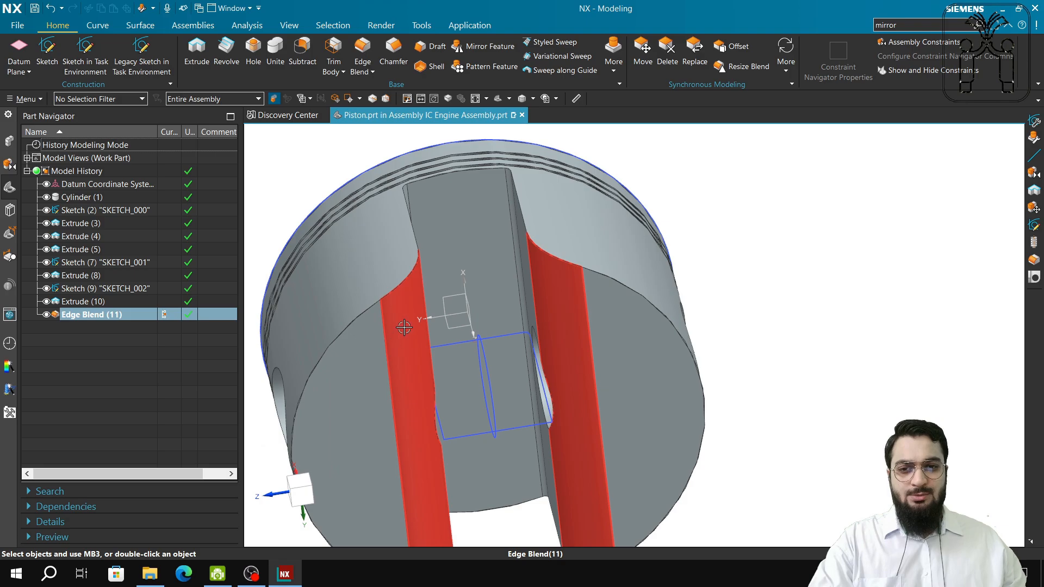
Step: Examine the slot's rounded inner corners and the edge blends at its mouth from close up and from the side
left_click(409, 198)
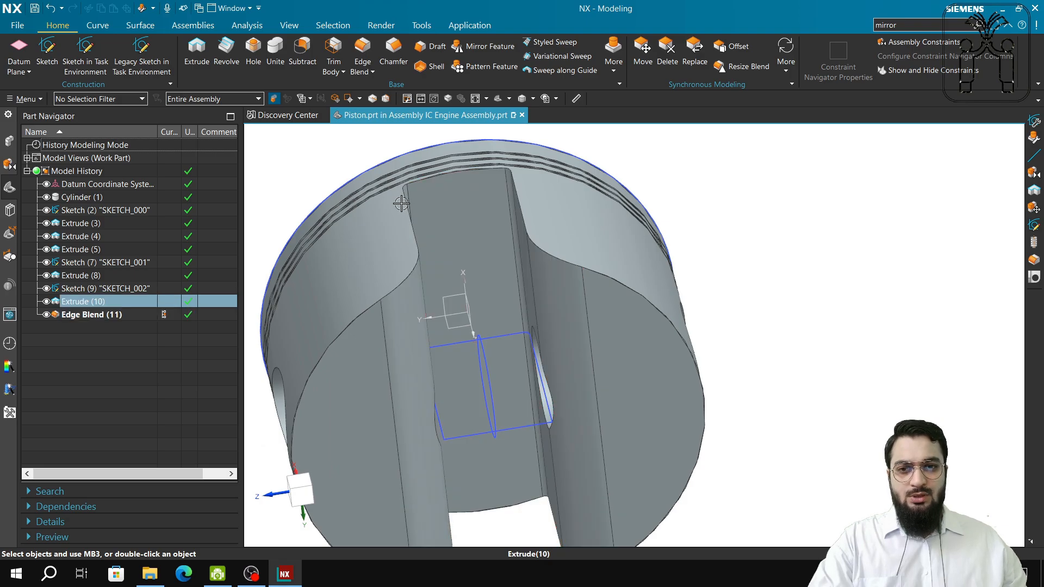
scroll(557, 340, "up", 4)
scroll(557, 340, "down", 3)
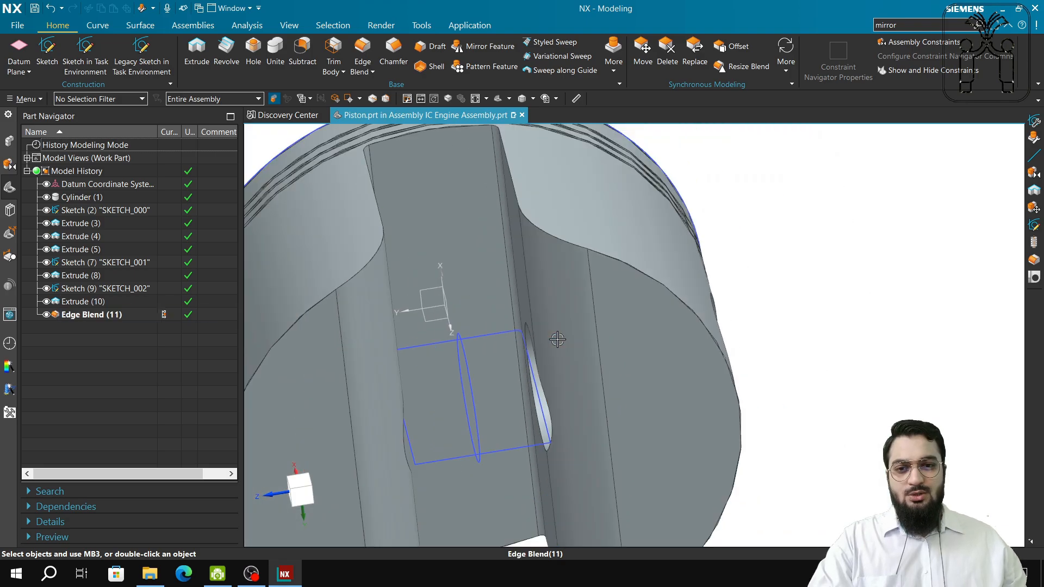
scroll(554, 278, "up", 3)
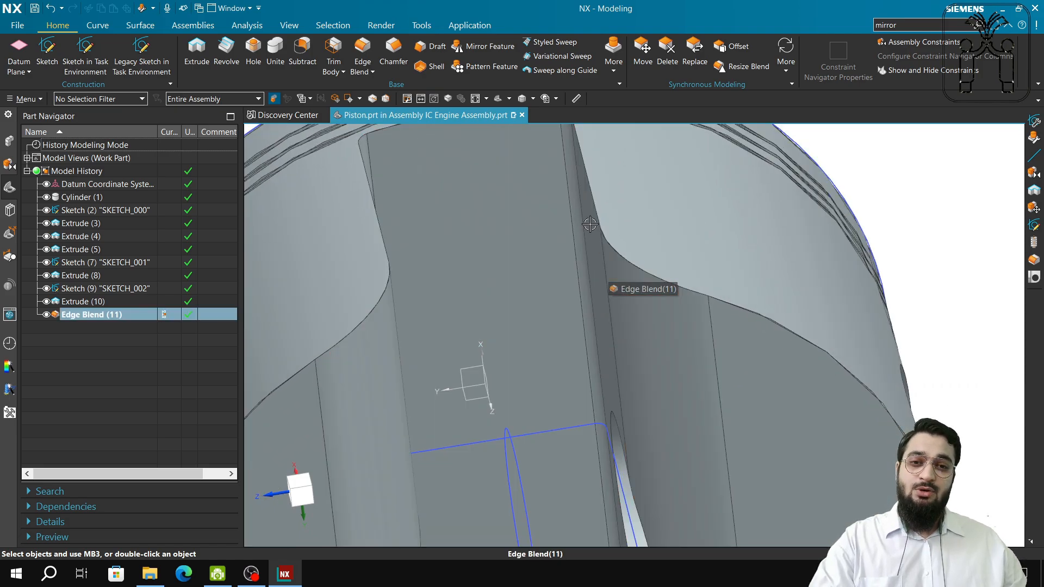
scroll(589, 236, "up", 2)
middle_click_drag(590, 235, 552, 203, "shift")
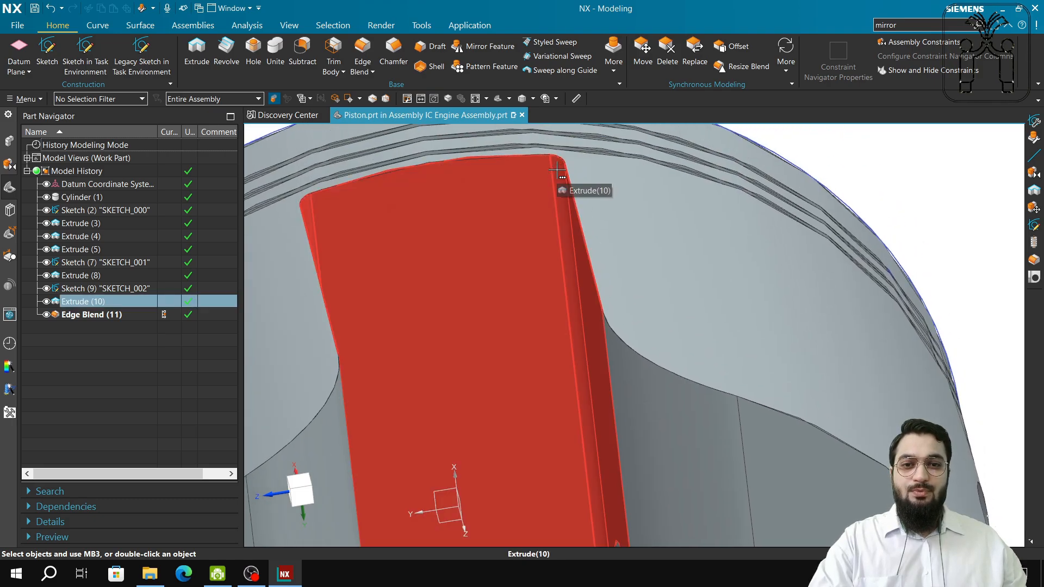
left_click(557, 171)
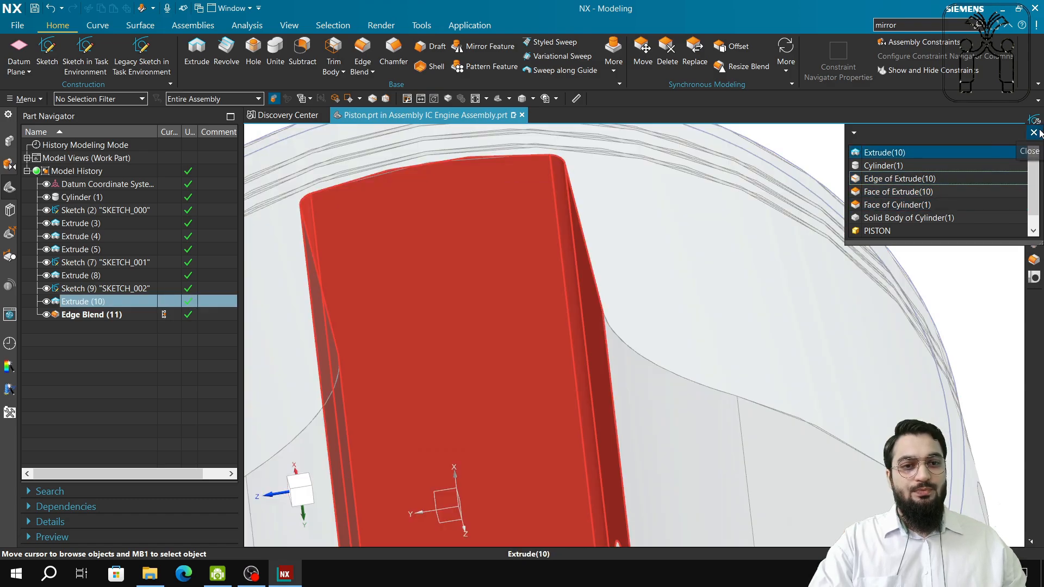
left_click(1034, 133)
scroll(661, 263, "down", 2)
middle_click_drag(548, 368, 549, 340, "shift")
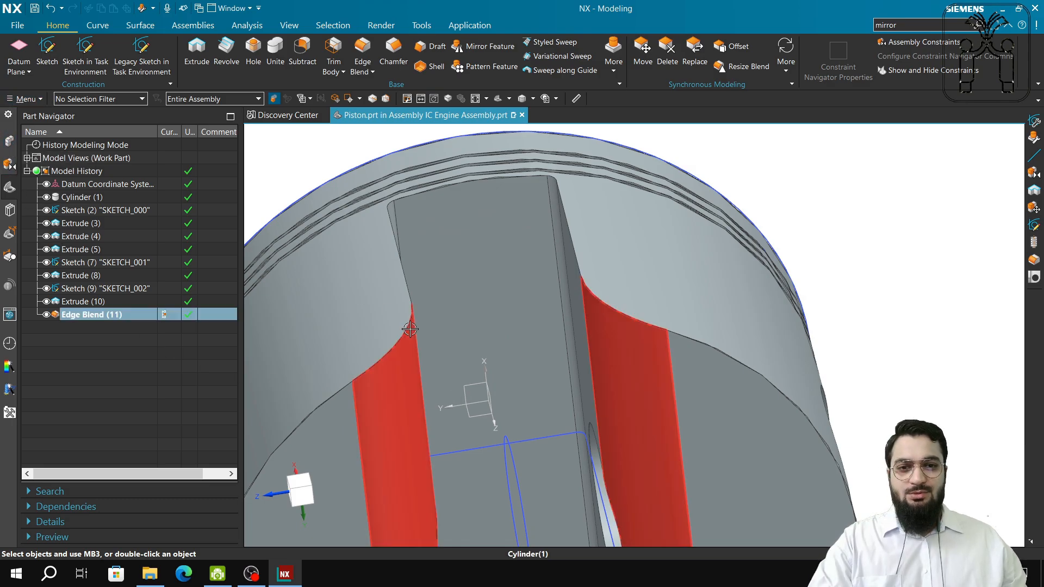
middle_click_drag(512, 493, 342, 271)
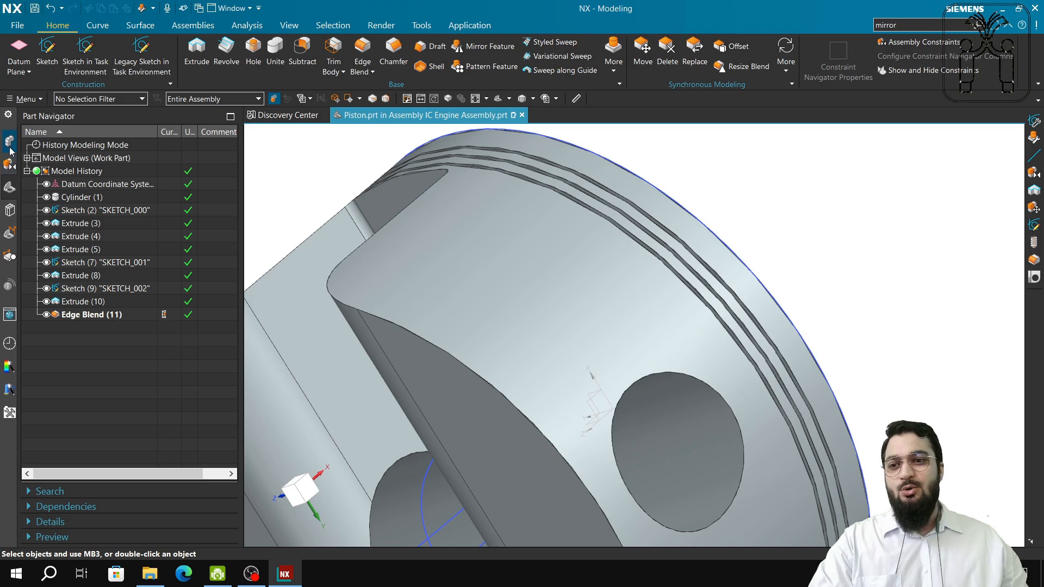
Step: Make Piston Seal Ringsprt the work part, inspect the rings from the side, and show the part's feature history
left_click(10, 162)
double_click(71, 275)
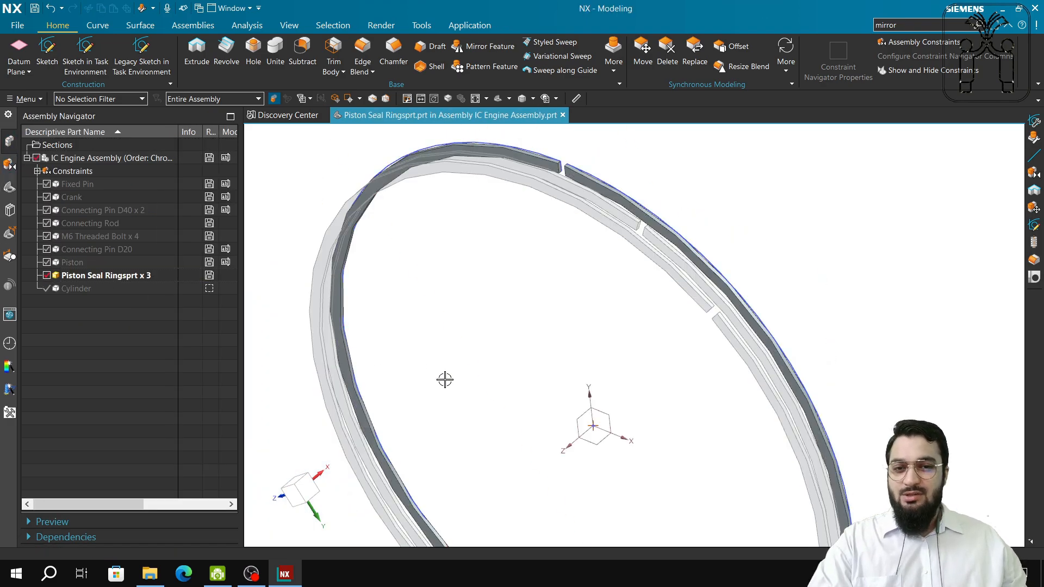
middle_click_drag(398, 336, 342, 317)
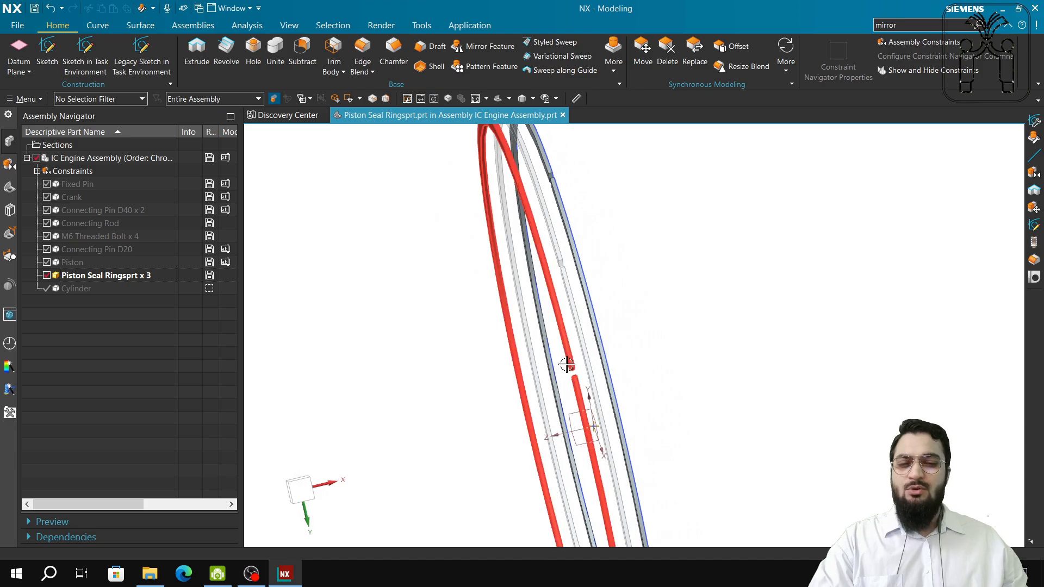
scroll(655, 372, "down", 3)
middle_click_drag(676, 392, 649, 345)
scroll(649, 346, "up", 3)
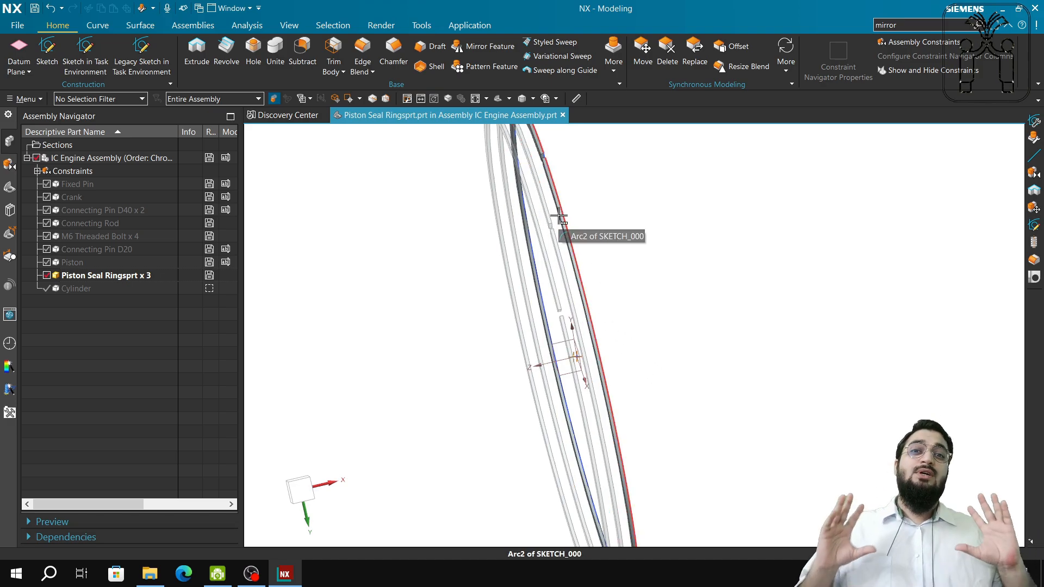
left_click(10, 187)
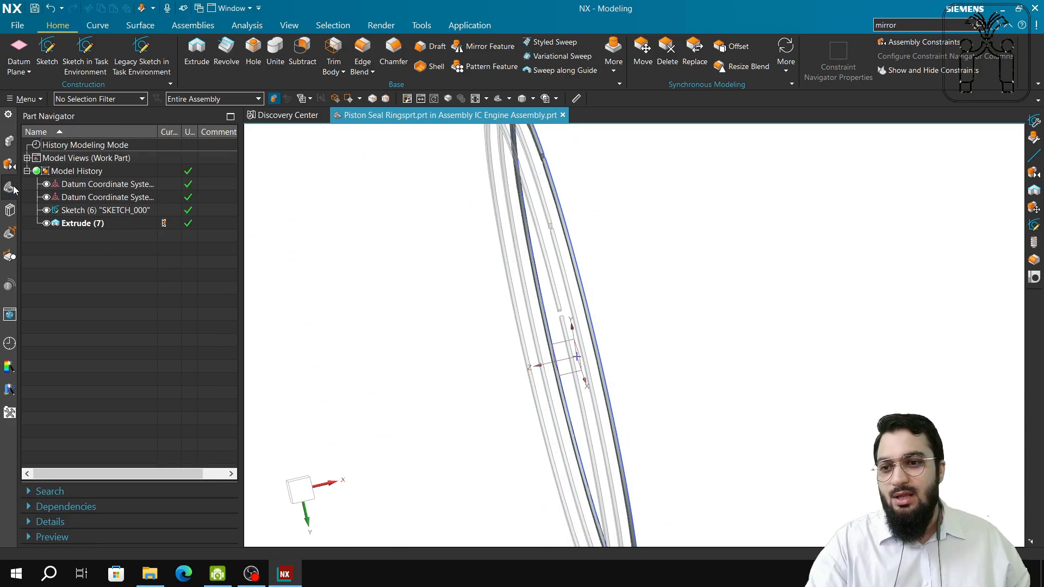
Step: Open Sketch (6) for editing and review the seal ring's outer and inner diameters and the width of its gap
double_click(93, 210)
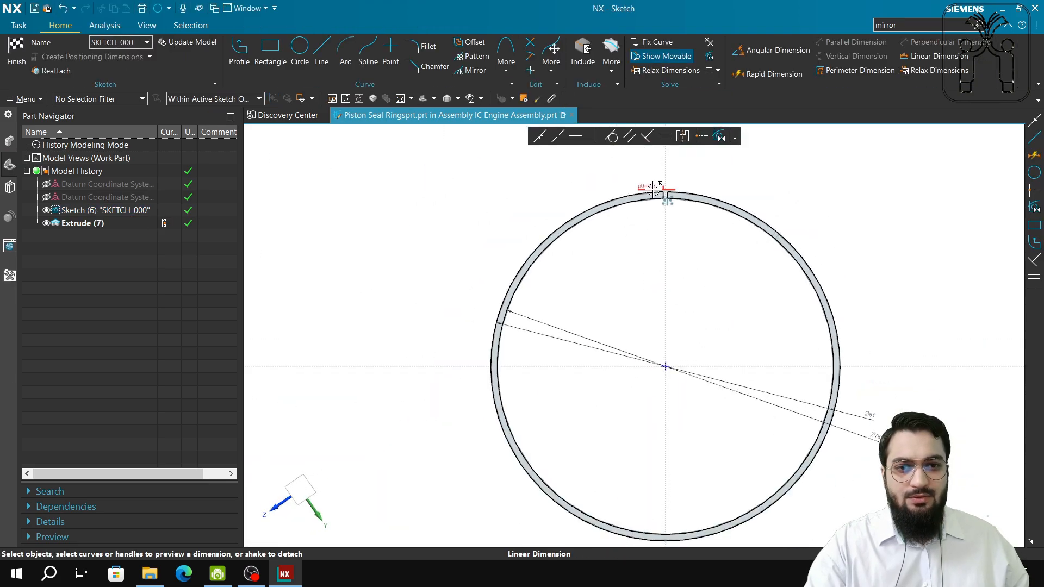
scroll(881, 435, "up", 6)
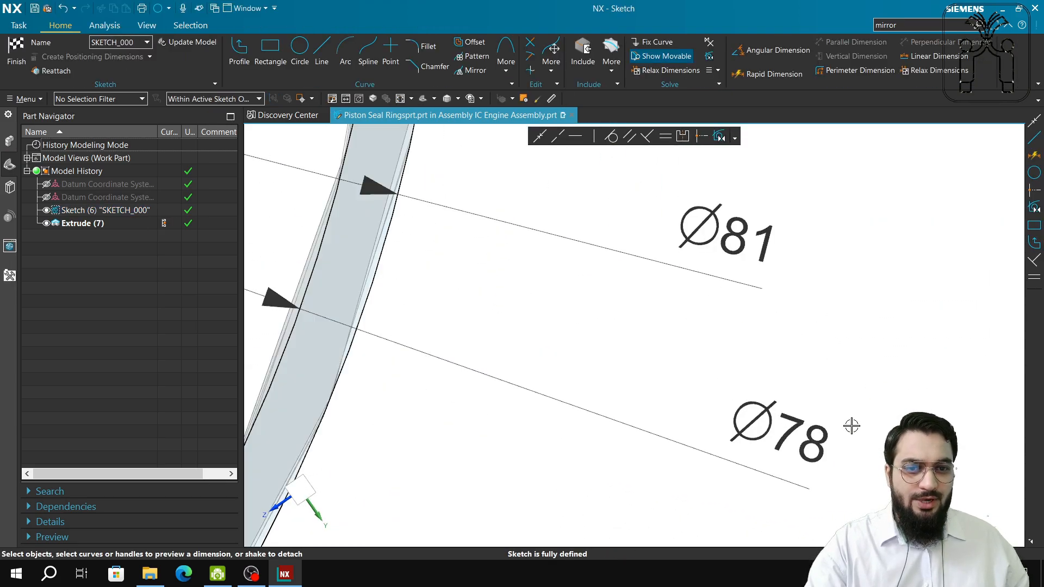
scroll(538, 295, "down", 8)
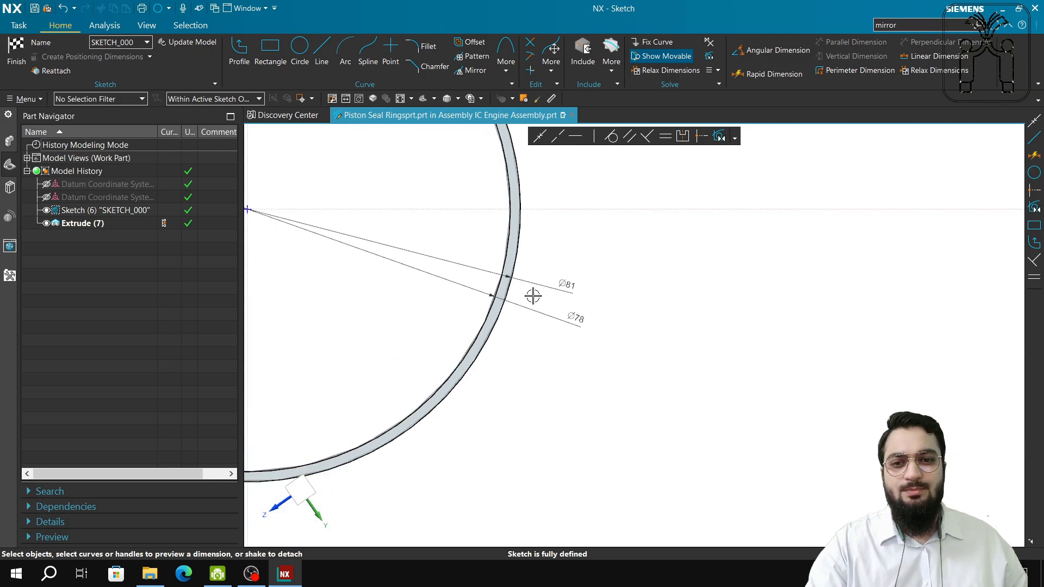
middle_click_drag(417, 221, 488, 301, "shift")
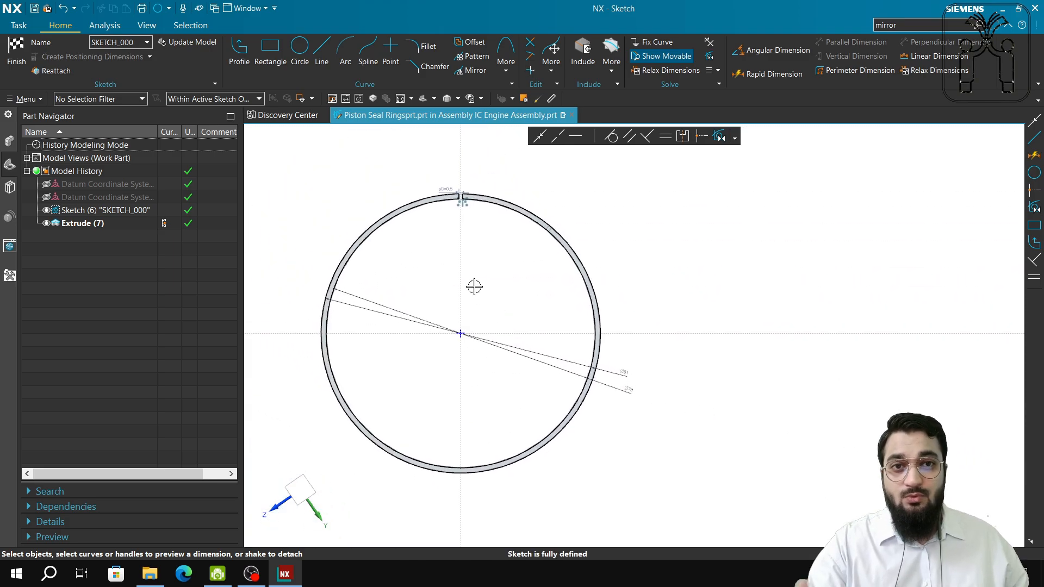
scroll(461, 228, "up", 4)
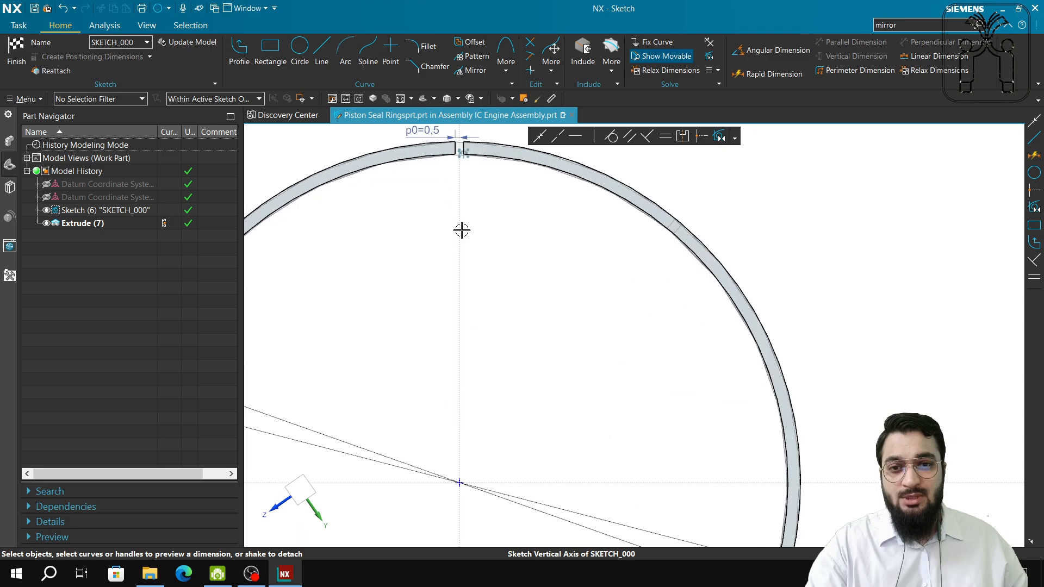
middle_click_drag(461, 230, 461, 268, "shift")
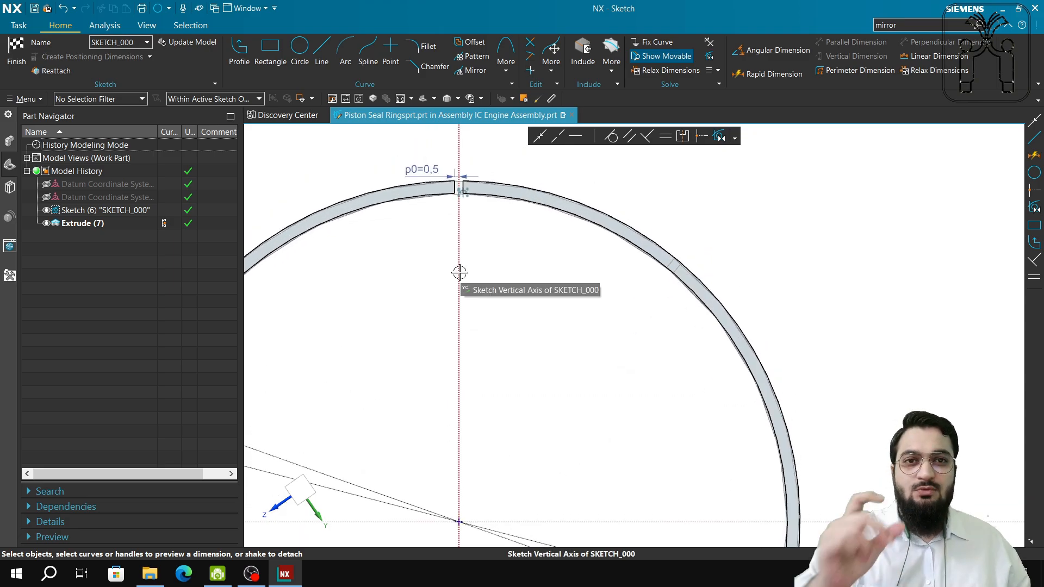
middle_click_drag(485, 230, 484, 282, "shift")
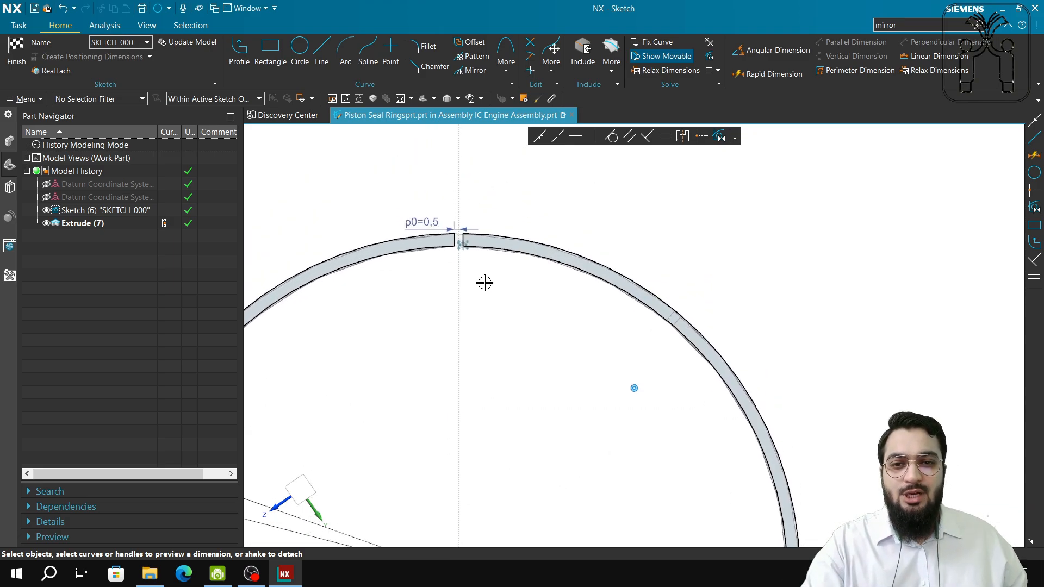
scroll(485, 282, "up", 5)
middle_click_drag(555, 354, 541, 329, "shift")
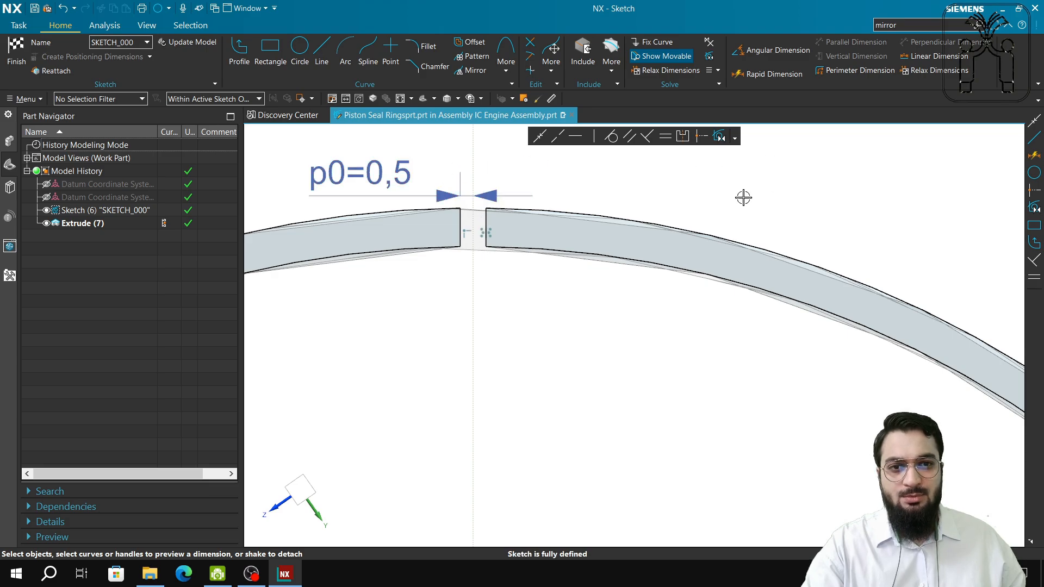
Step: Sketch two concentric circles with radii of about 1.7 and 1.3 mm inside the seal ring, just below its gap
left_click(299, 54)
left_click(359, 344)
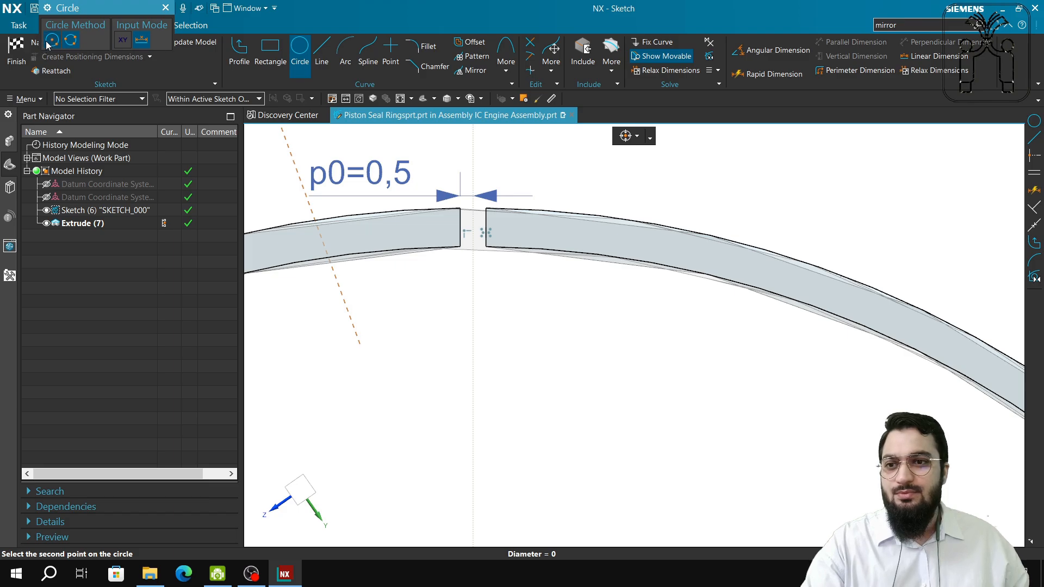
left_click(345, 386)
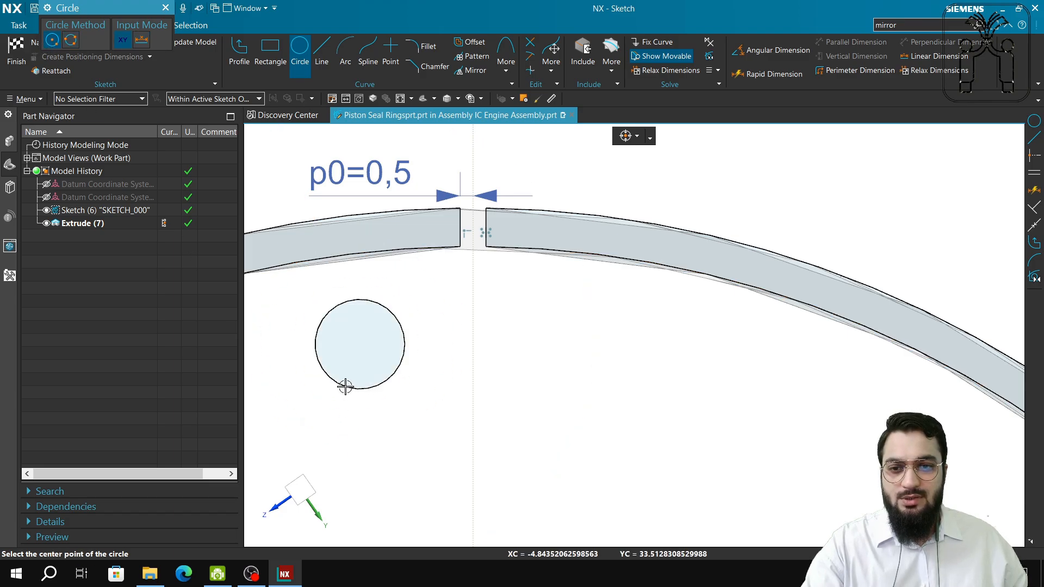
left_click(345, 321)
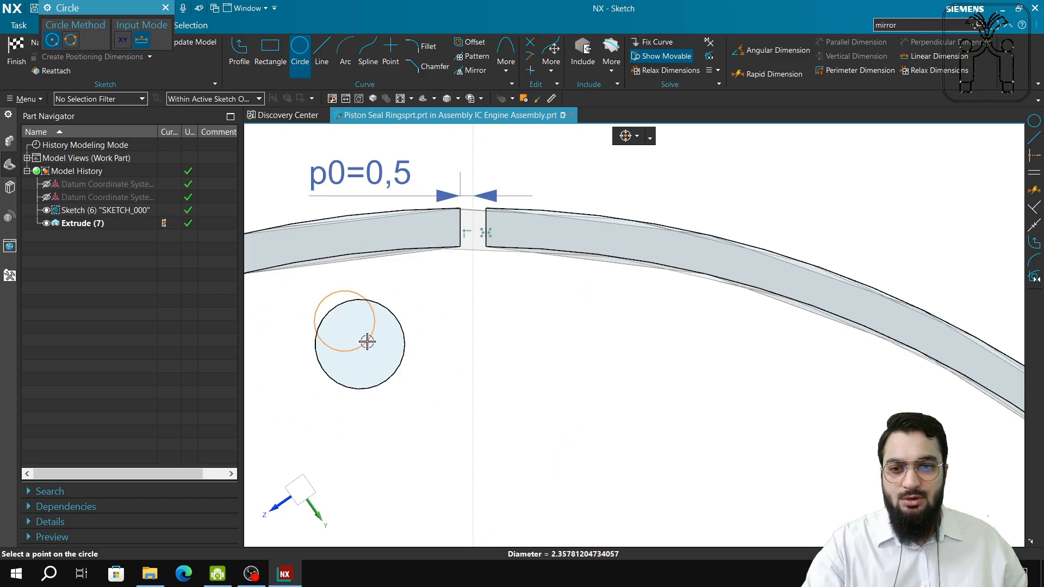
scroll(361, 343, "up", 5)
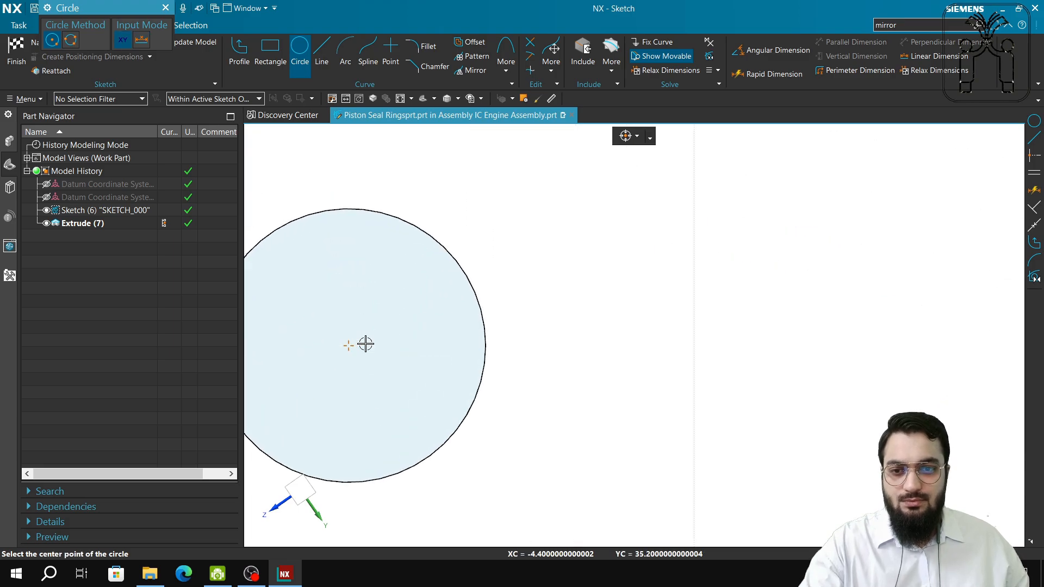
left_click(450, 319)
Step: Draw two parallel vertical lines crossing the upper band between the two small concentric circles
left_click(322, 53)
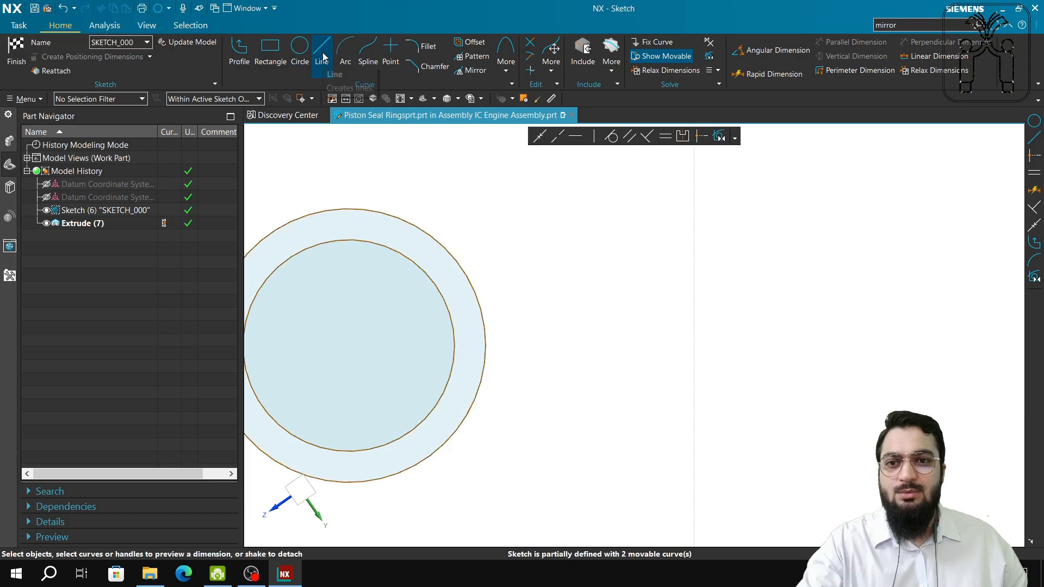
left_click(329, 181)
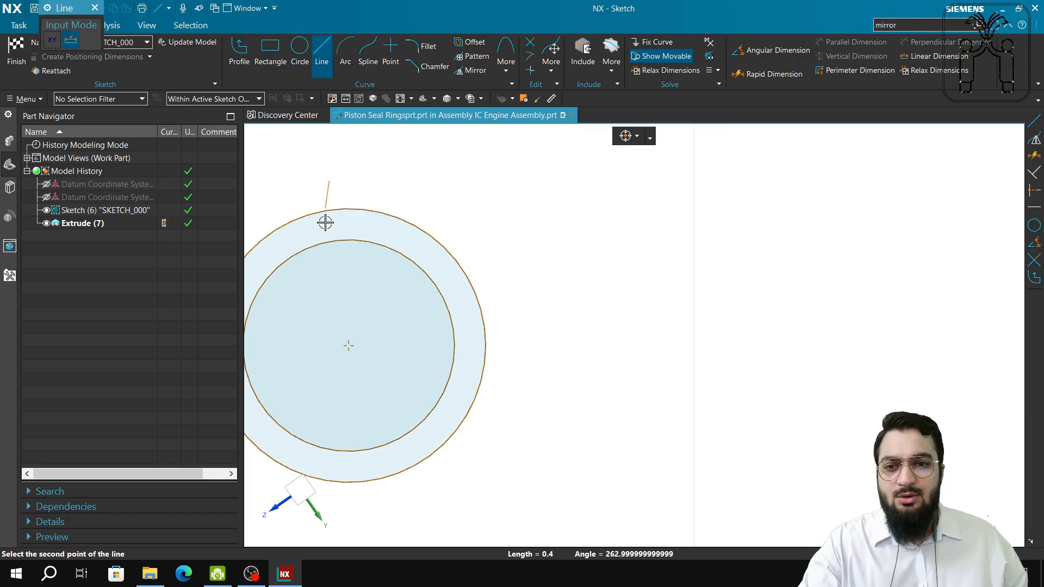
left_click(329, 270)
left_click(376, 181)
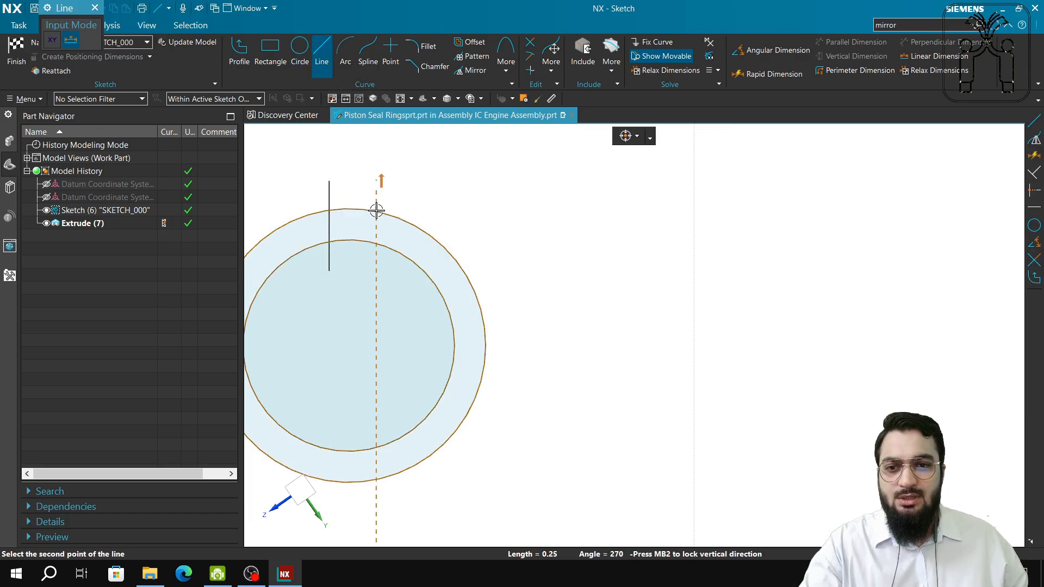
left_click(371, 264)
key("Escape")
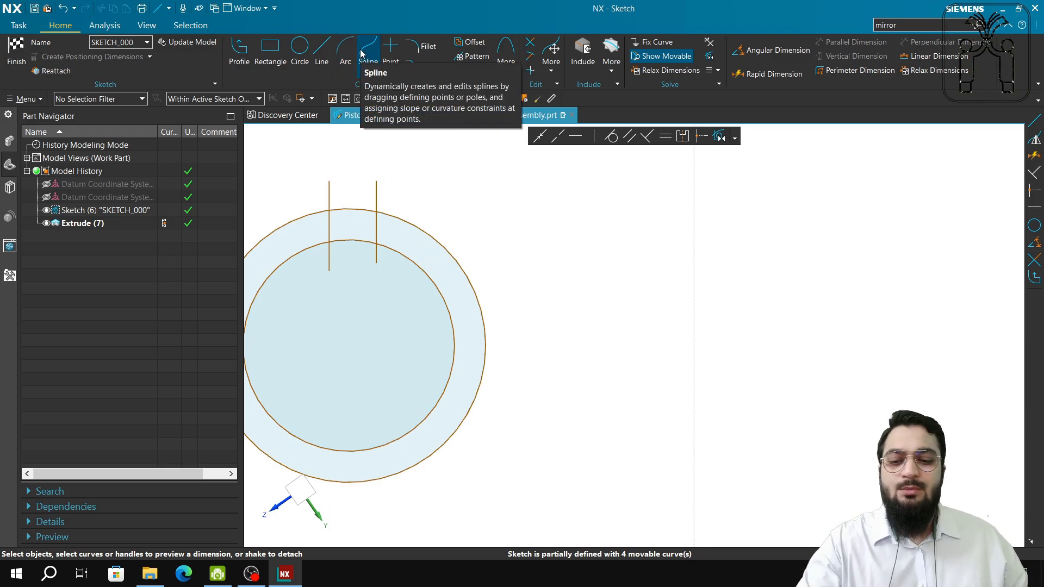
Step: Trim the line ends outside the band and both arc pieces between the lines to form a small split ring
key("t")
left_click(330, 187)
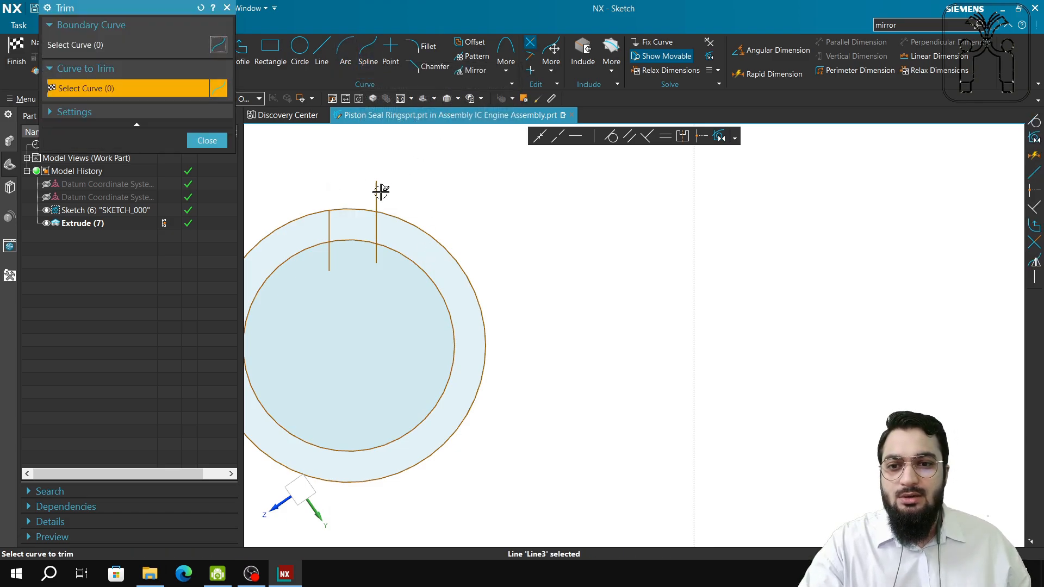
left_click(375, 188)
left_click(330, 259)
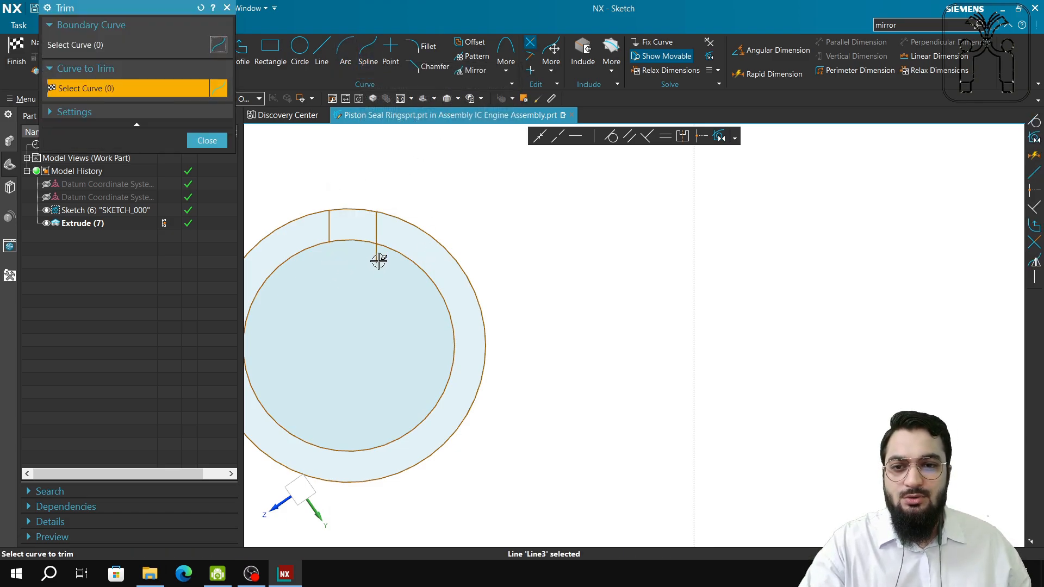
left_click(377, 257)
left_click(360, 240)
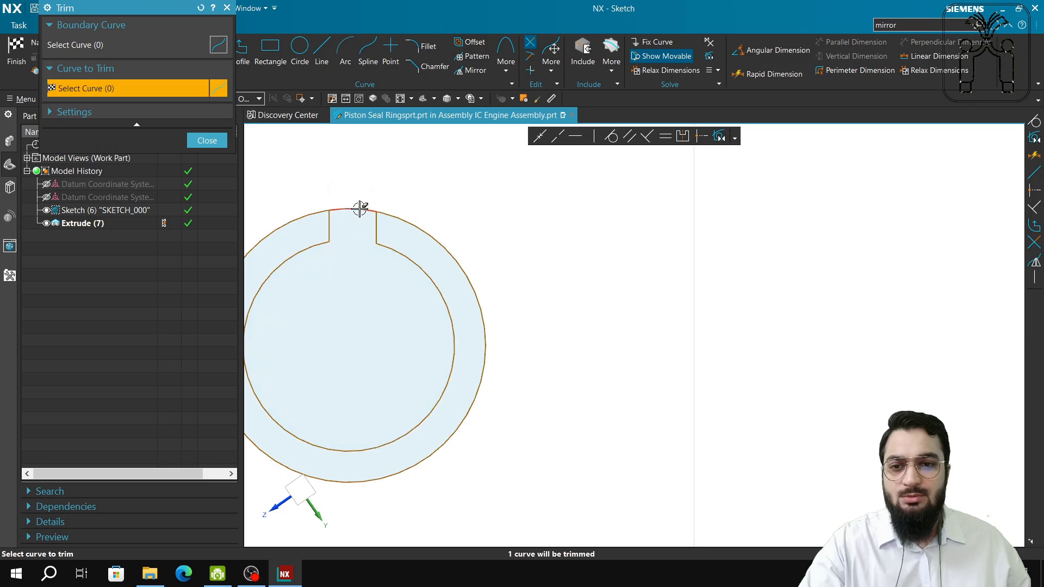
left_click(360, 210)
key("Escape")
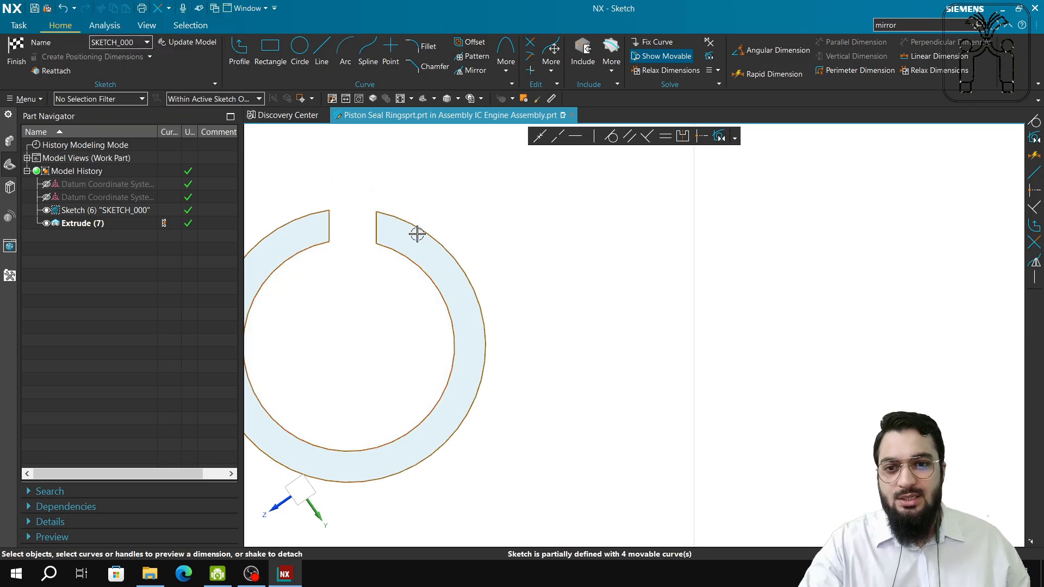
left_click(439, 242)
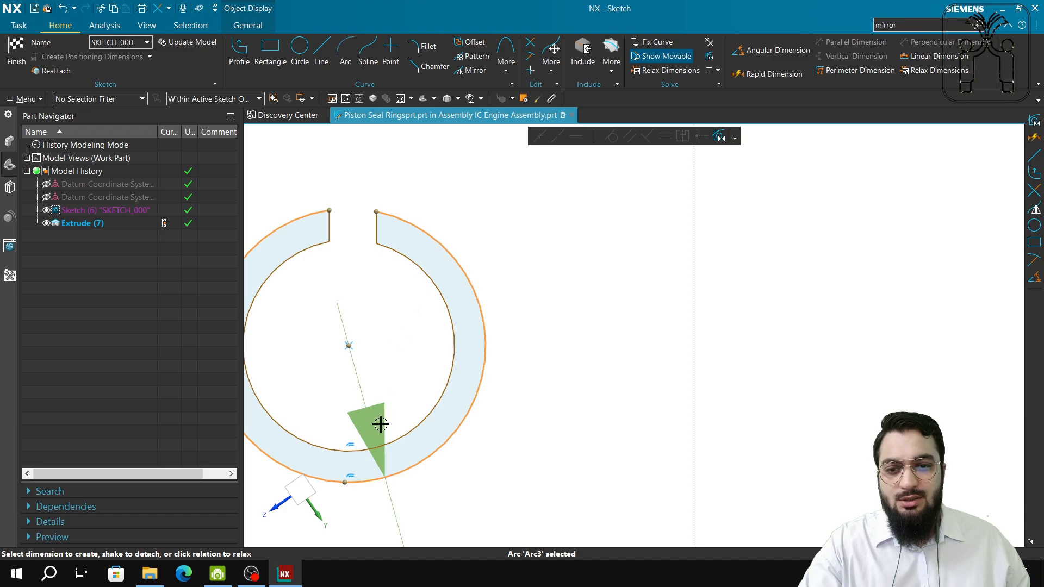
left_click(454, 337)
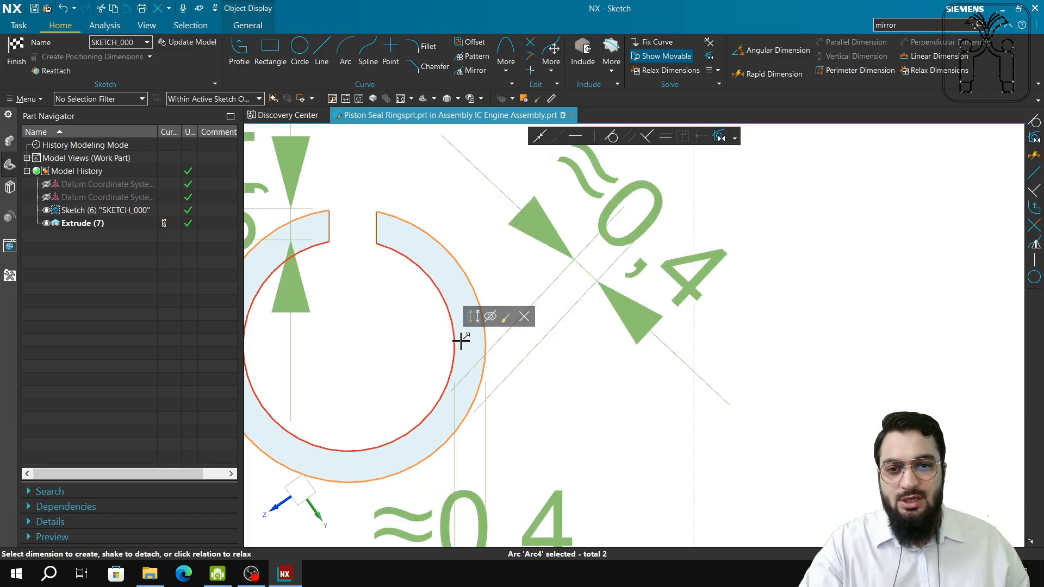
key("Escape")
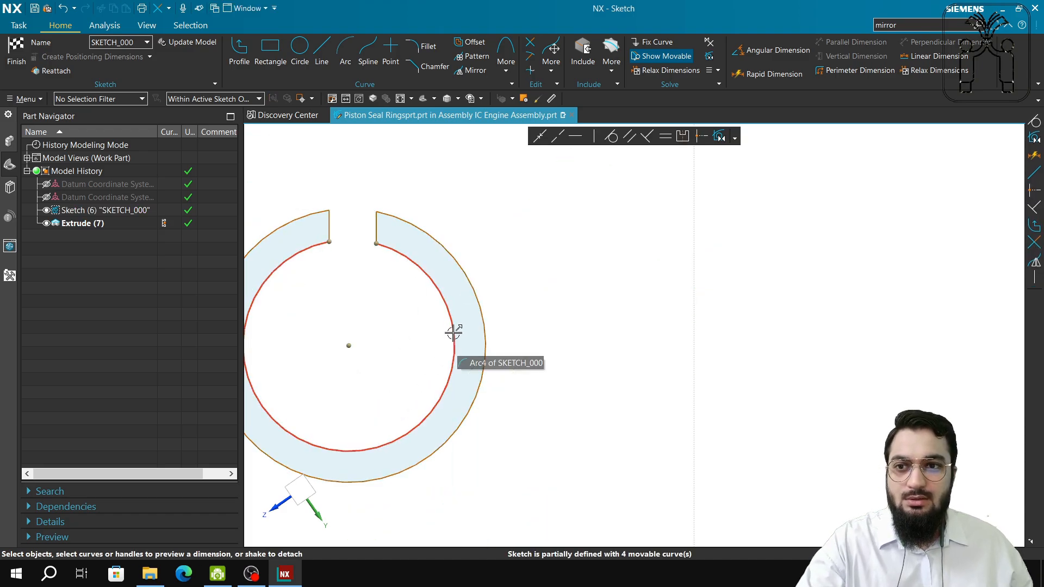
left_click(487, 301)
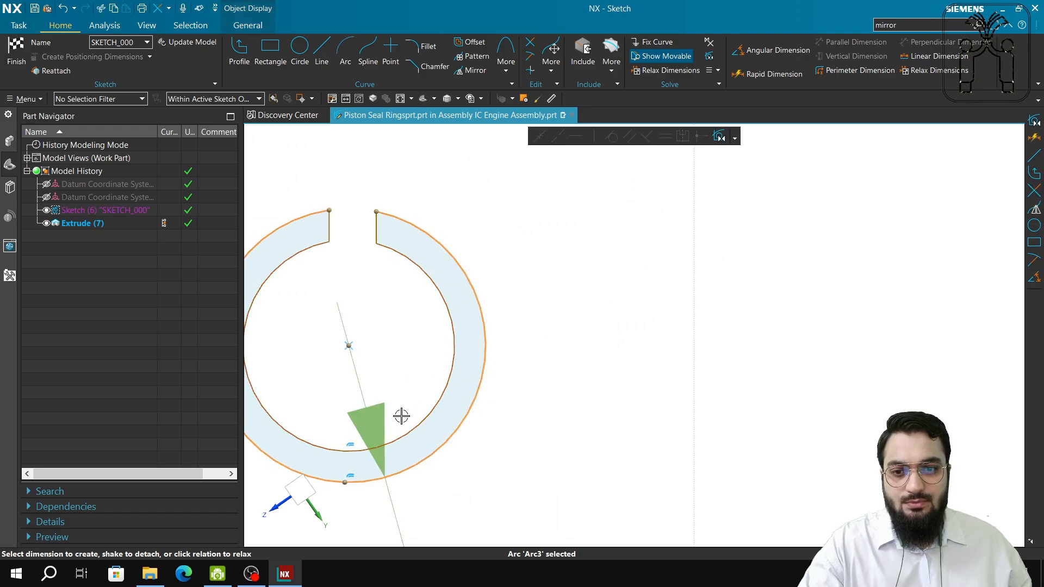
left_click_drag(381, 423, 449, 393)
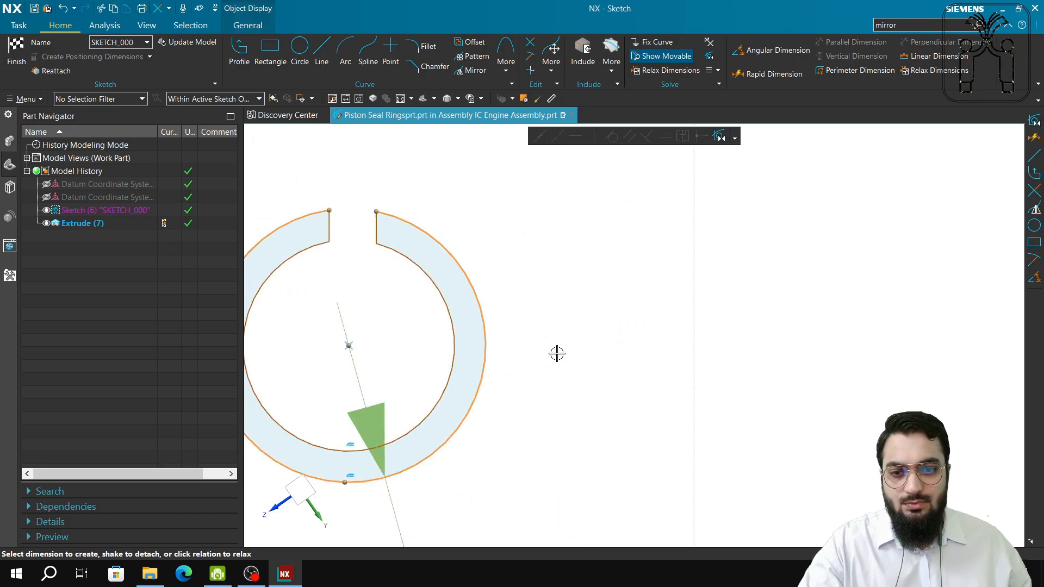
left_click(454, 358)
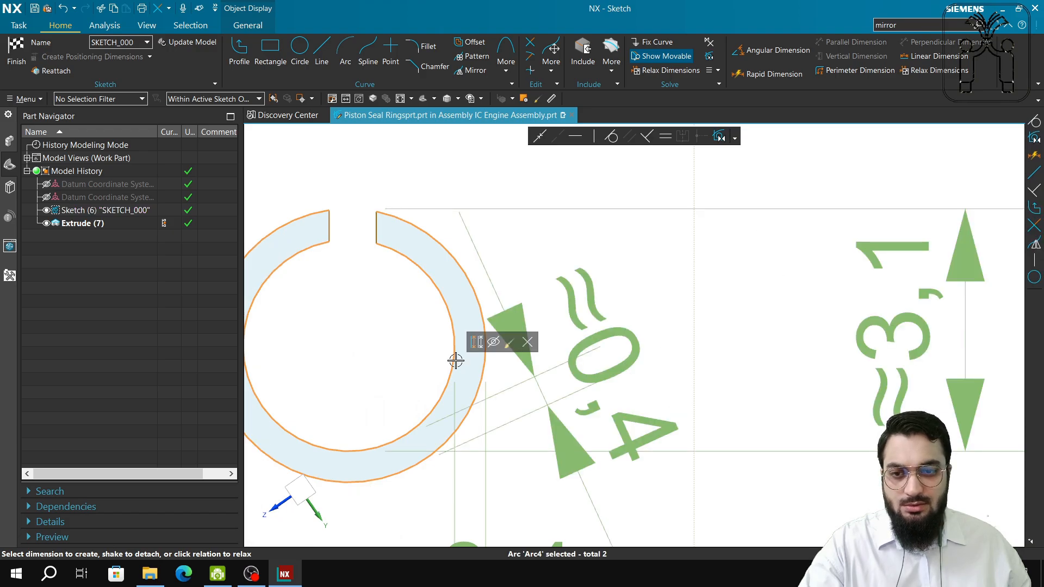
key("Escape")
left_click(485, 343)
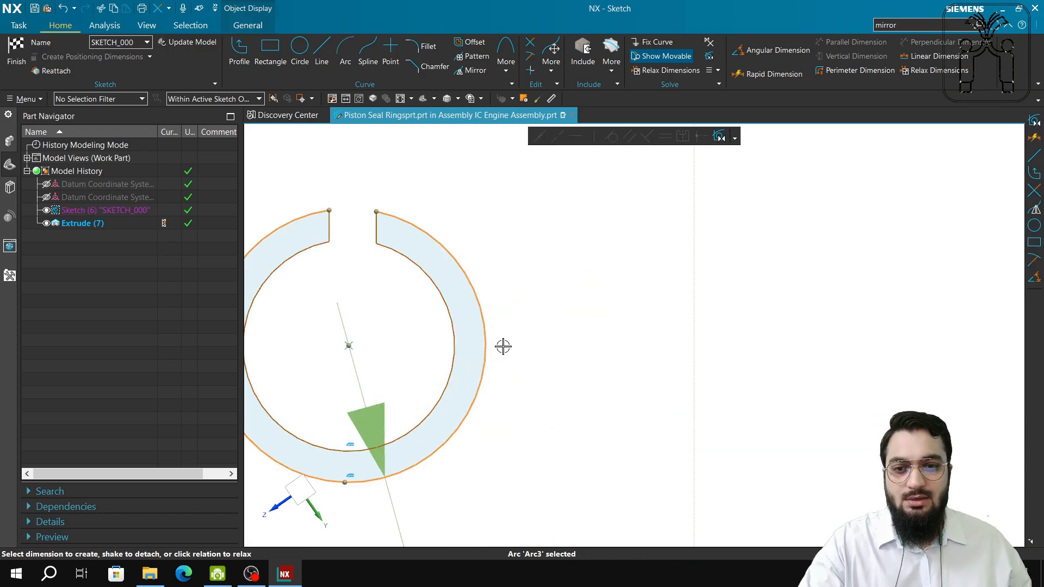
key("Escape")
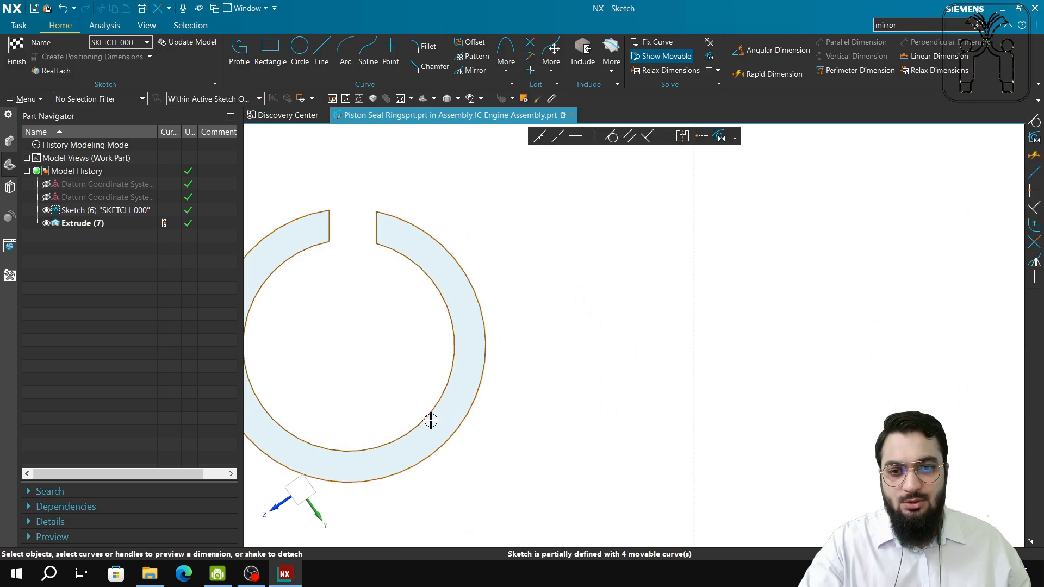
Step: Add a radial dimension to the inner arc and another to the outer arc of the small split ring
left_click(453, 356)
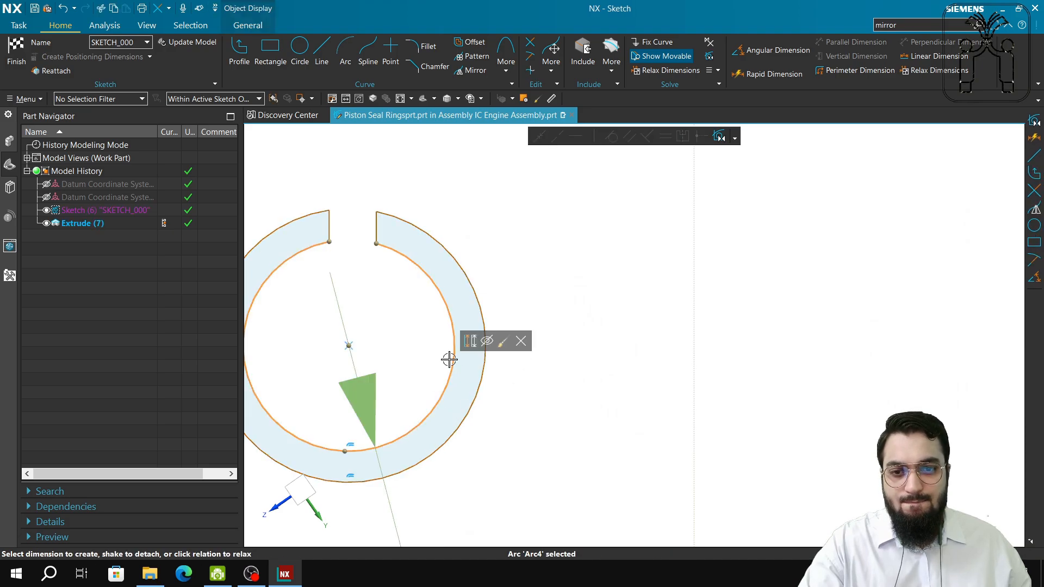
scroll(553, 379, "down", 6)
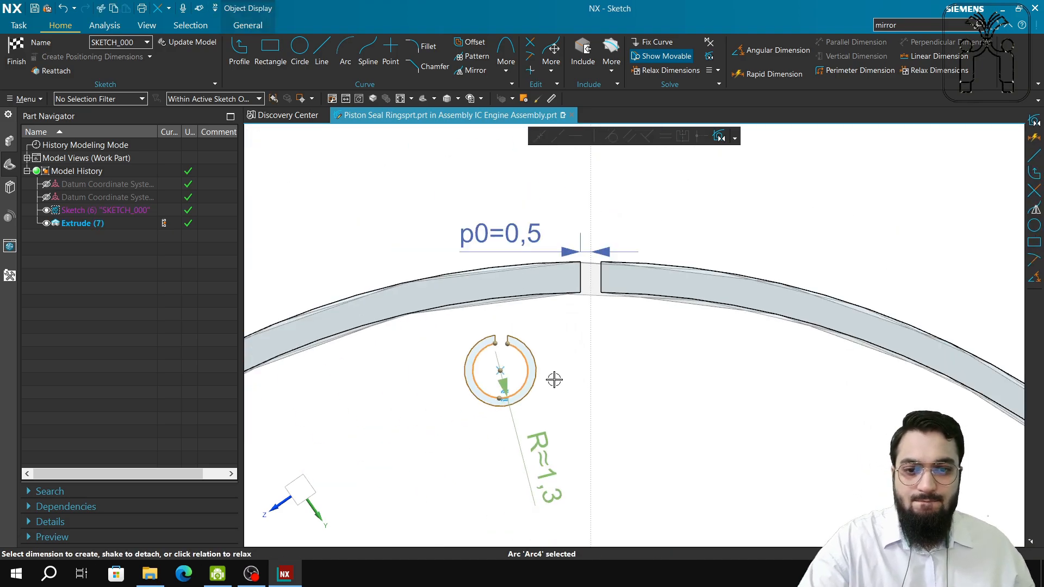
left_click(533, 457)
left_click(480, 441)
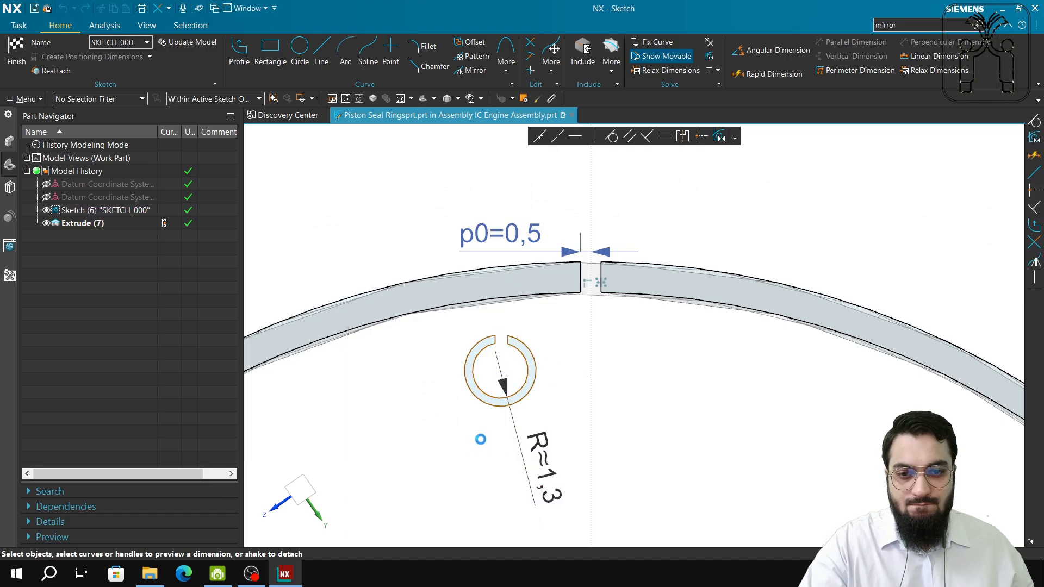
left_click(537, 360)
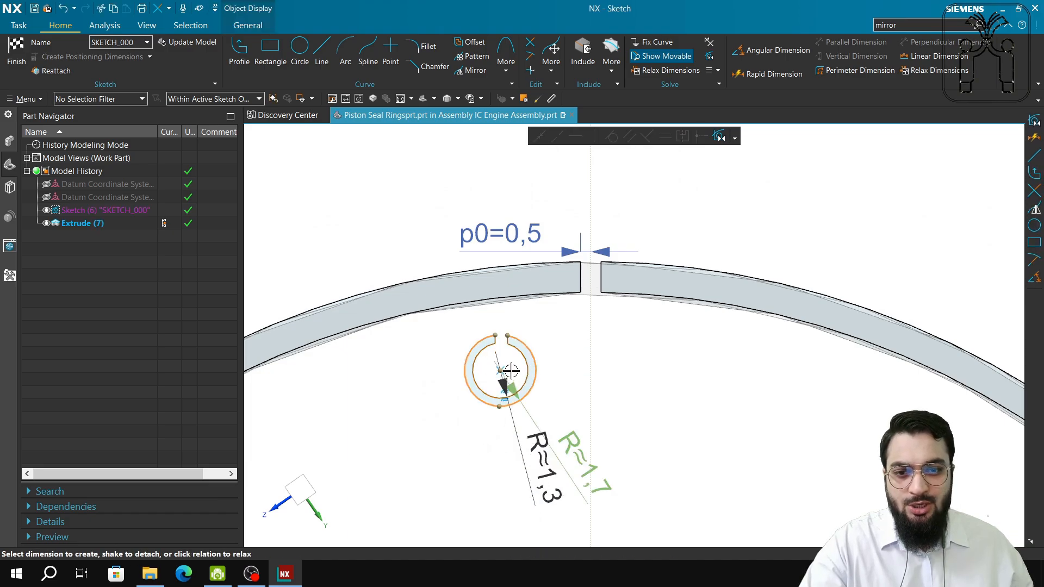
key("Escape")
Step: Compare the small split ring's undimensioned gap edges with the seal ring's dimensioned gap and its relation to the vertical sketch axis
scroll(516, 350, "up", 6)
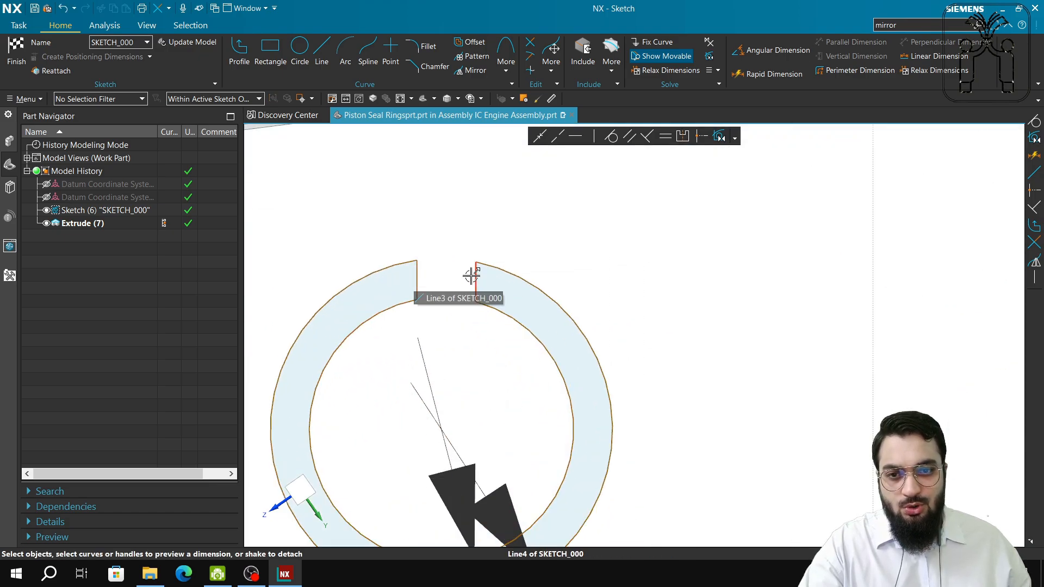
scroll(471, 276, "up", 3)
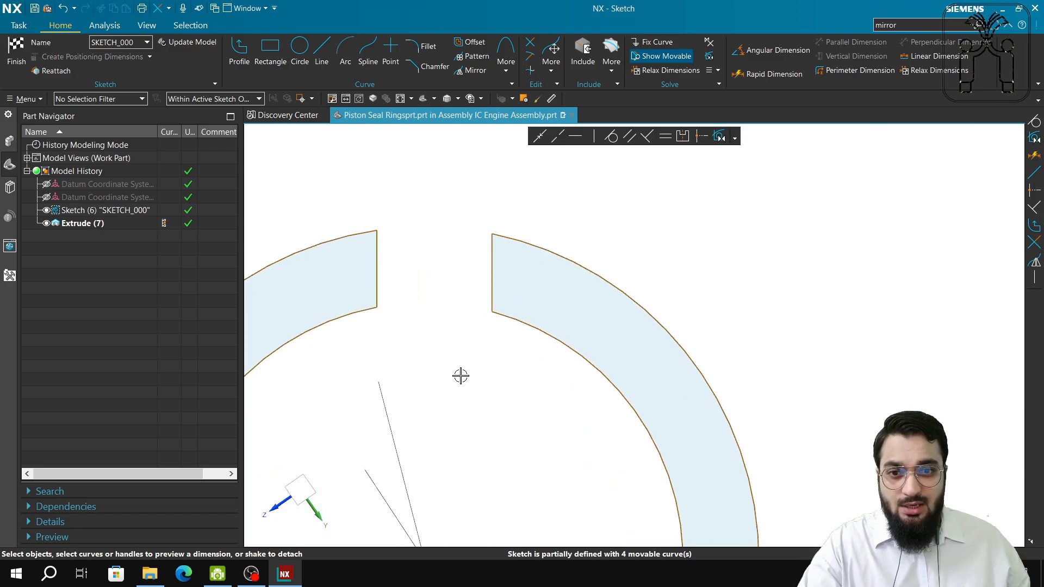
scroll(461, 375, "down", 5)
scroll(426, 423, "up", 3)
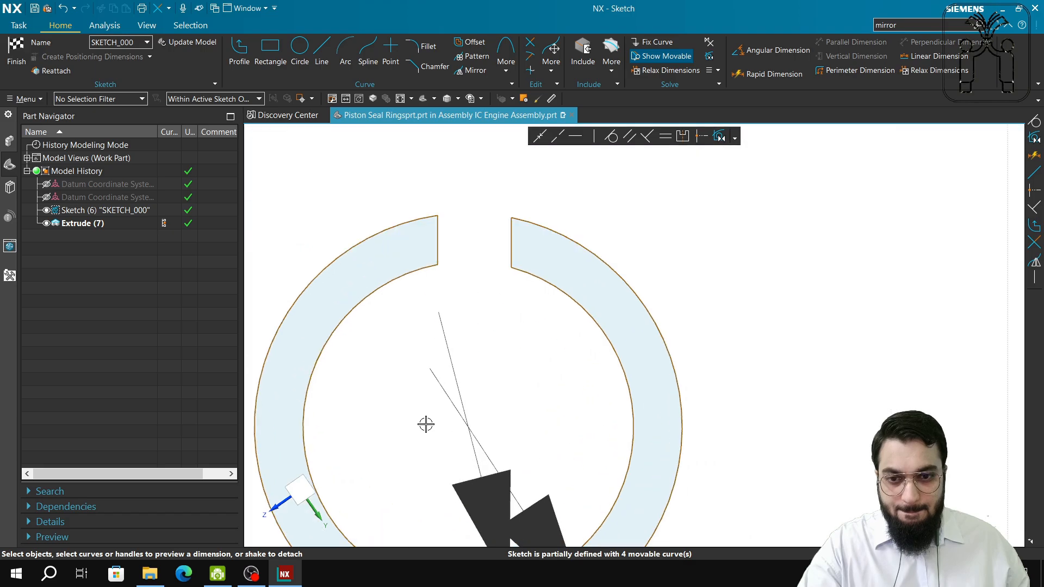
scroll(426, 418, "down", 3)
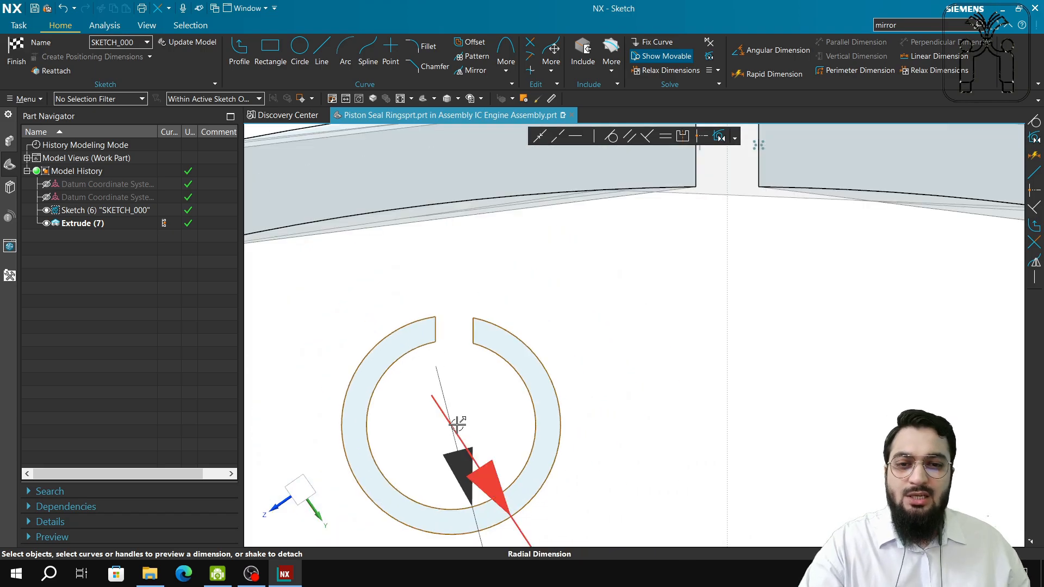
scroll(722, 351, "down", 6)
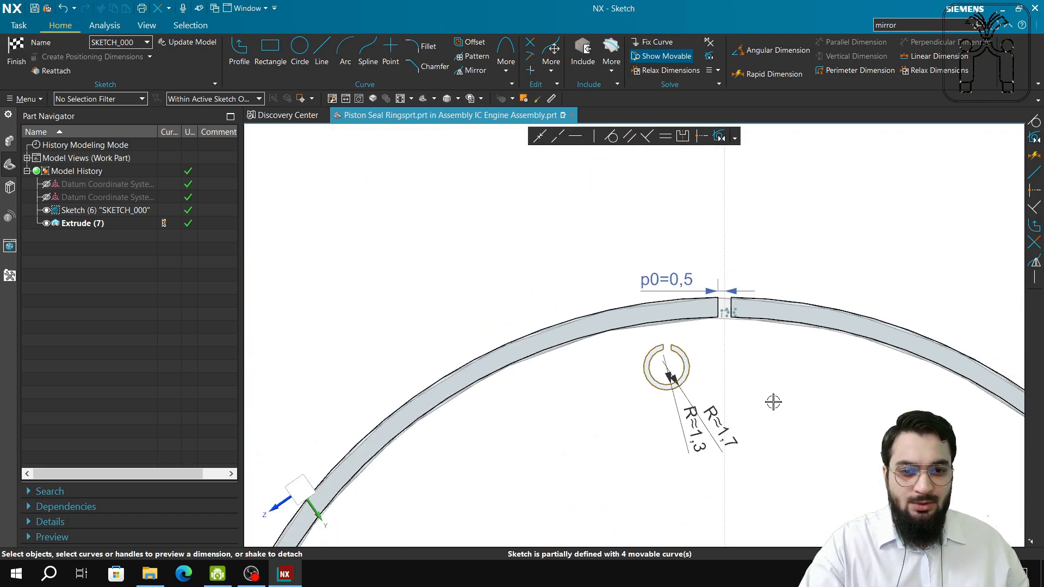
scroll(699, 261, "up", 5)
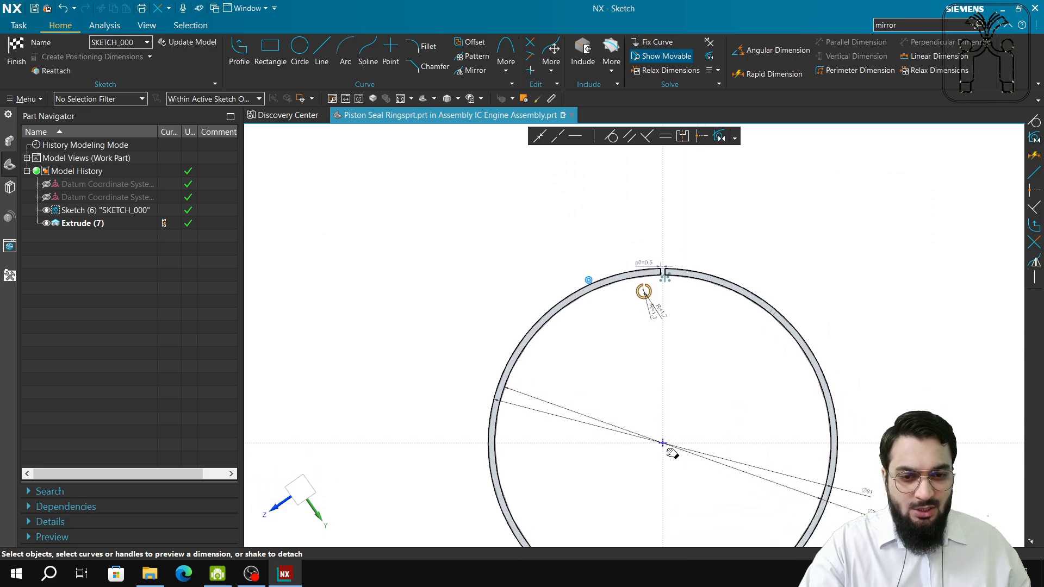
scroll(603, 354, "up", 4)
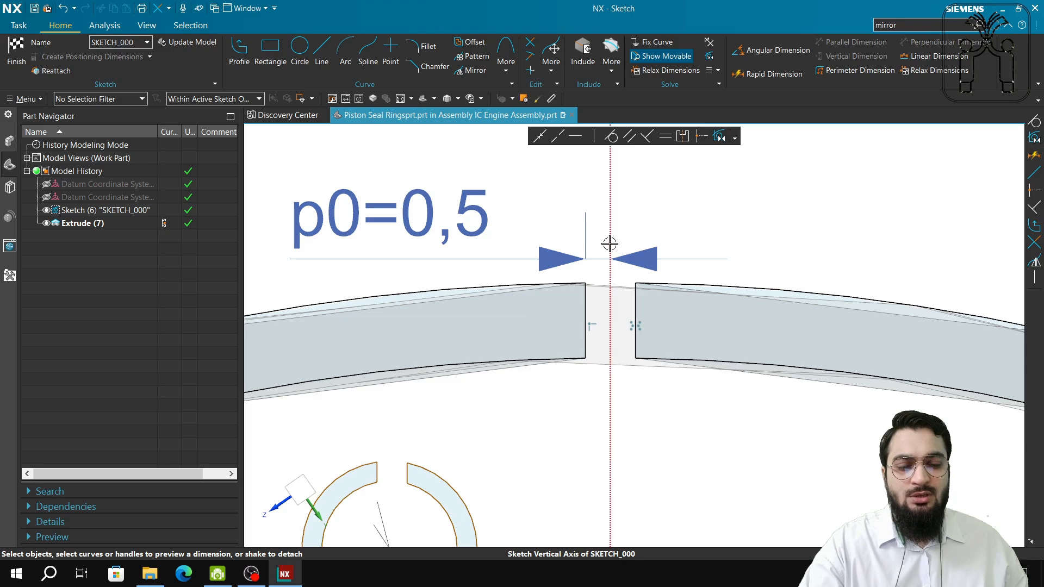
scroll(536, 413, "down", 3)
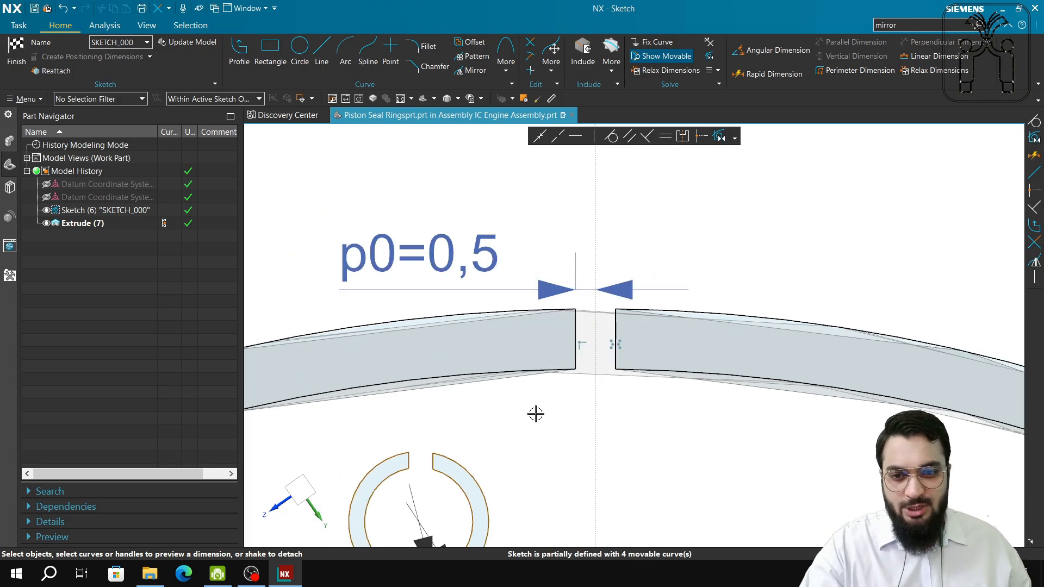
scroll(523, 369, "up", 5)
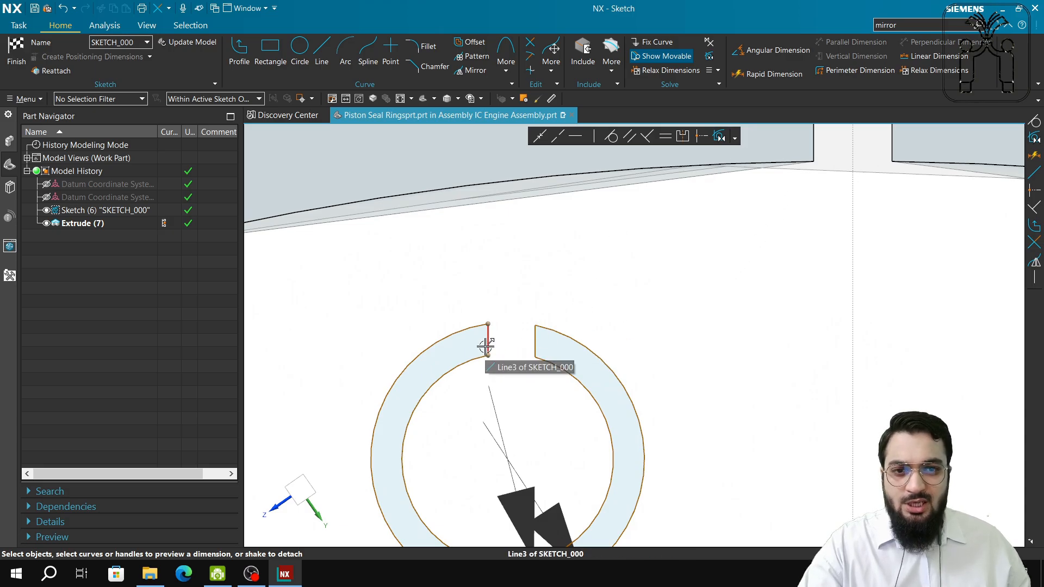
scroll(487, 343, "down", 4)
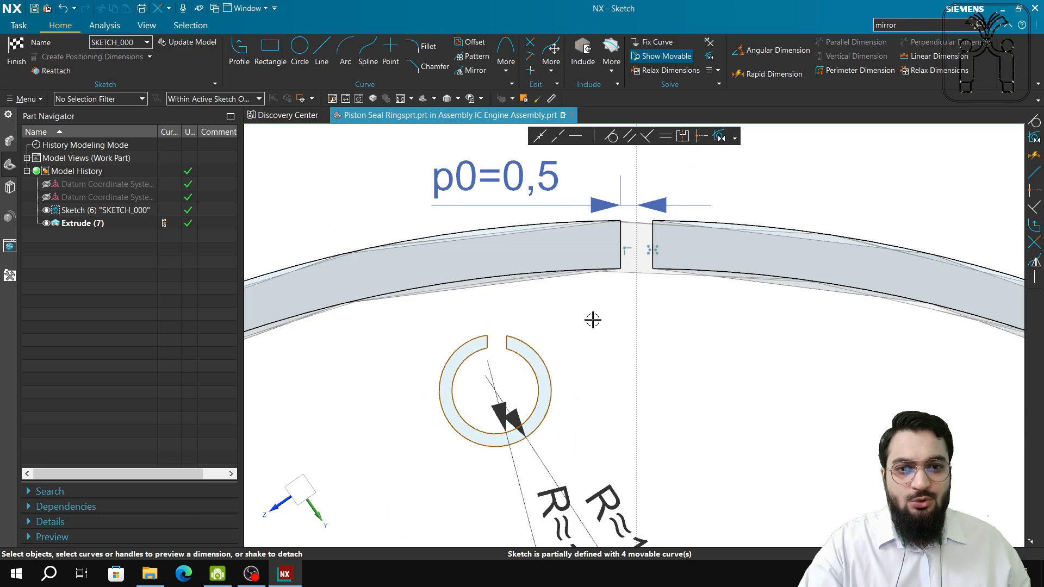
middle_click_drag(596, 327, 594, 368, "shift")
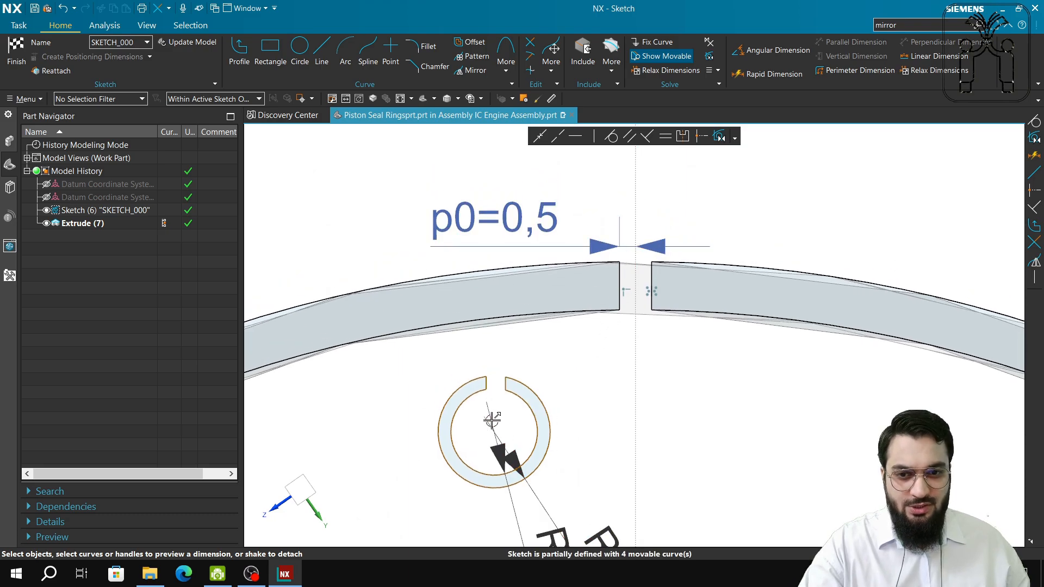
scroll(489, 398, "up", 5)
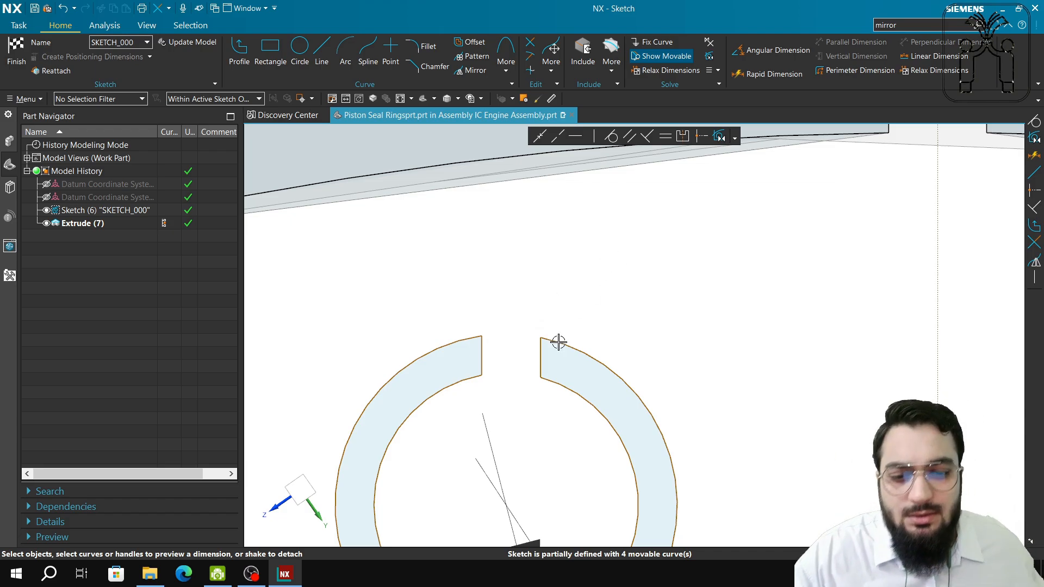
scroll(422, 320, "down", 3)
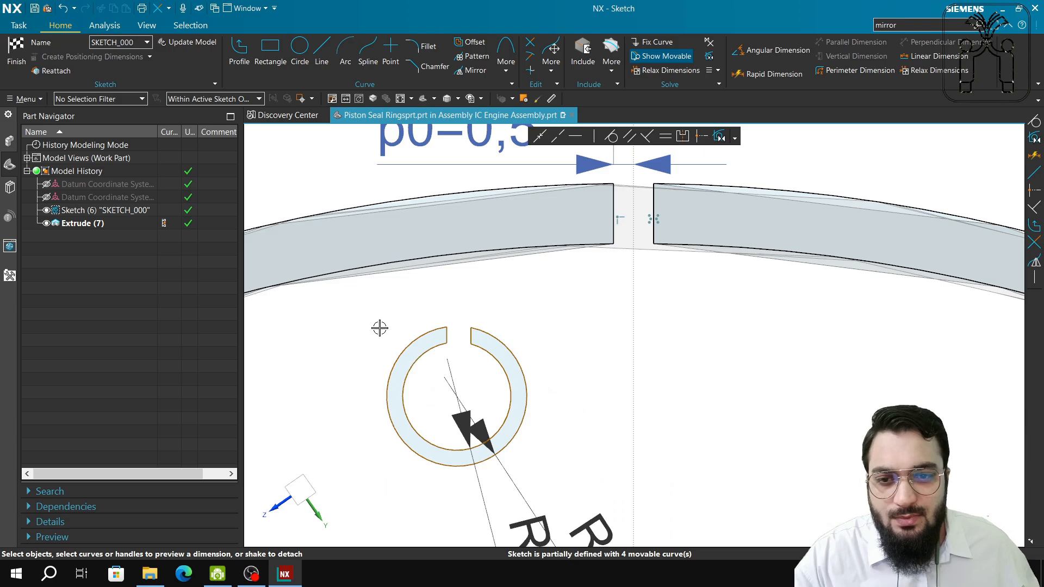
Step: Delete the small split ring together with its radial dimensions and finish the sketch
left_click_drag(379, 328, 573, 478)
key("Delete")
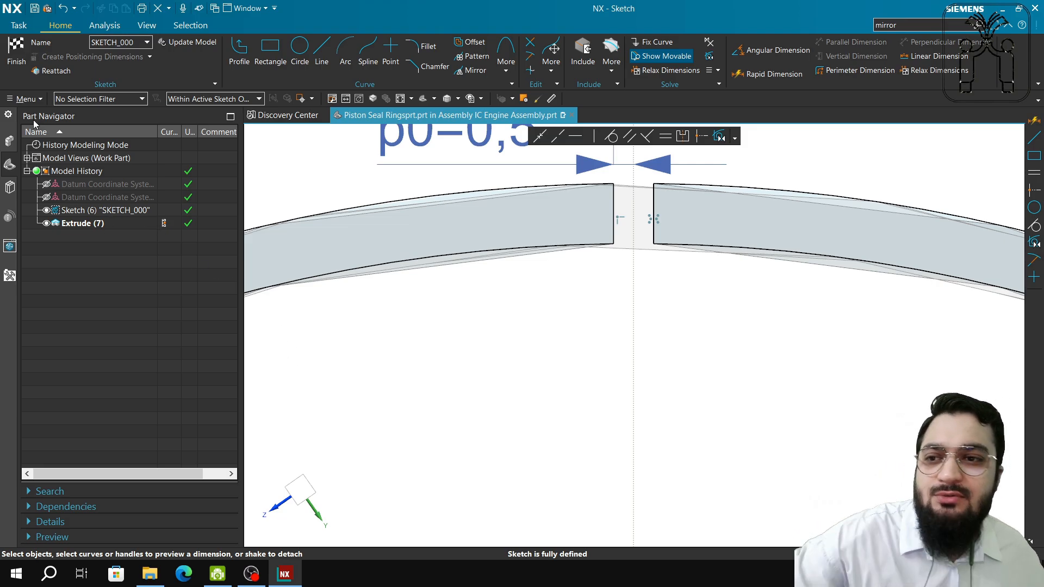
left_click(16, 61)
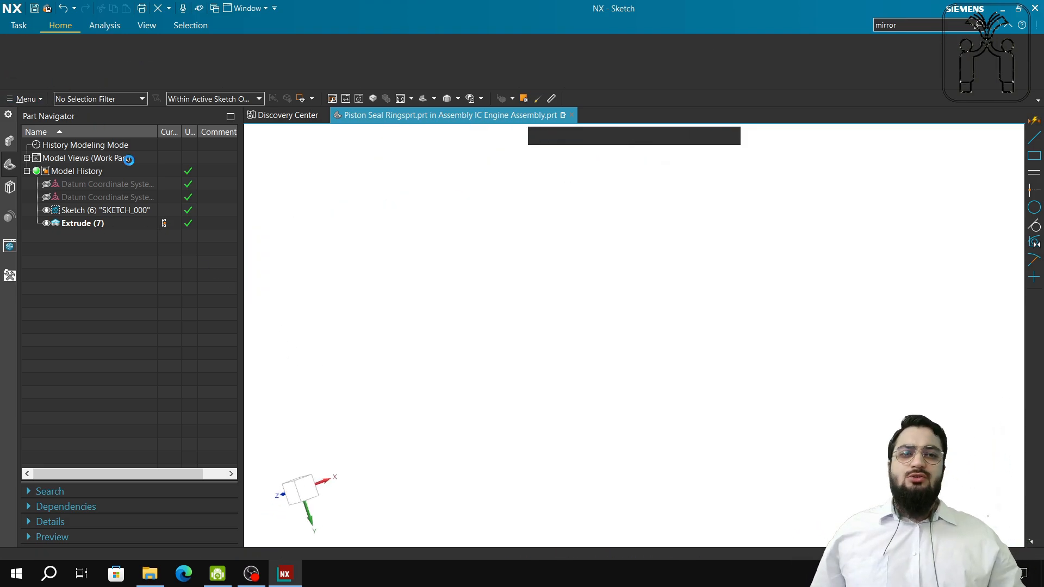
Step: Review the parameters of the seal ring's Extrude feature, close it unchanged and show the assembly's component tree
double_click(78, 224)
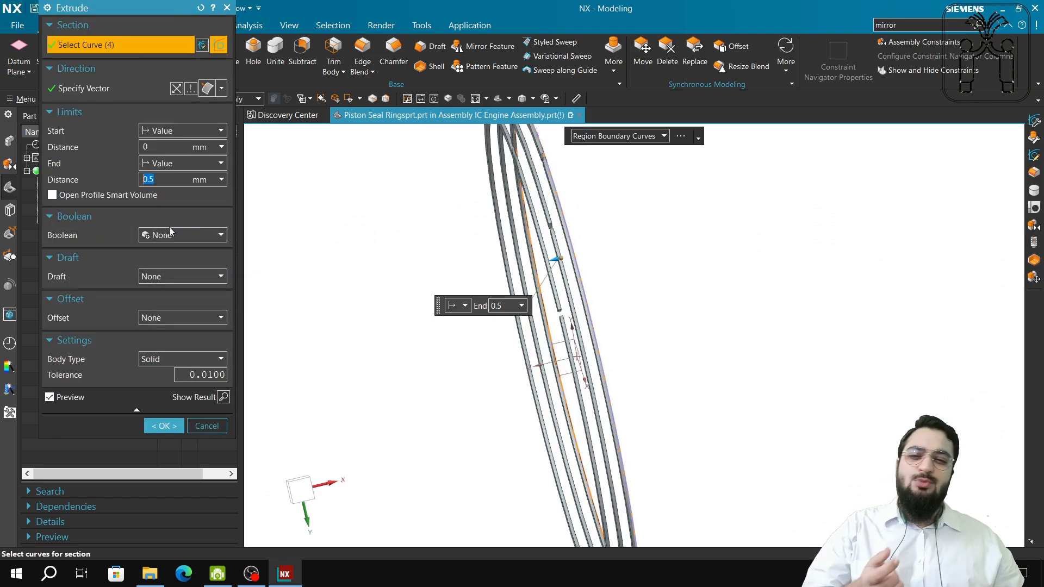
middle_click(216, 428)
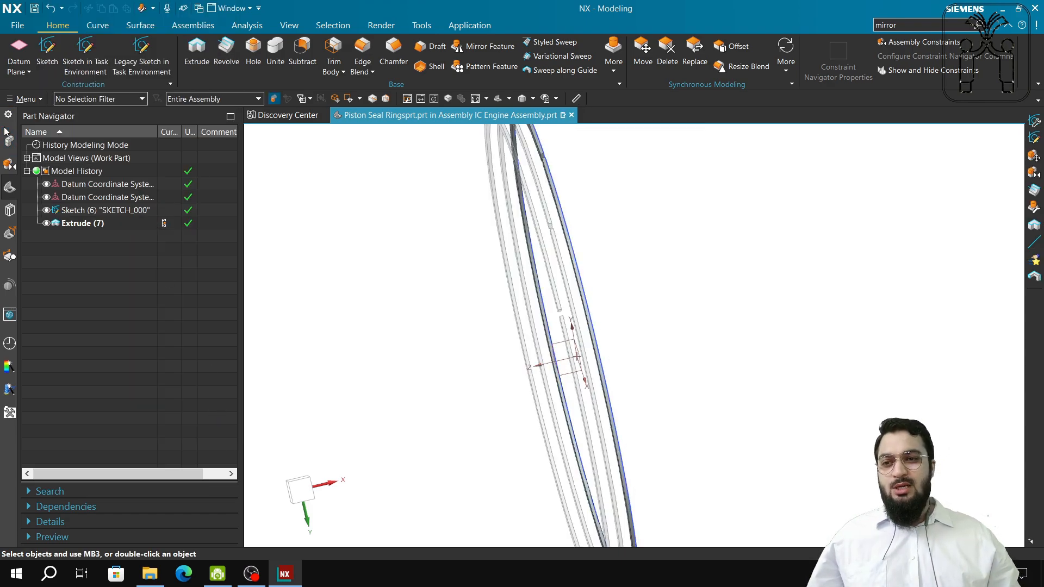
left_click(10, 142)
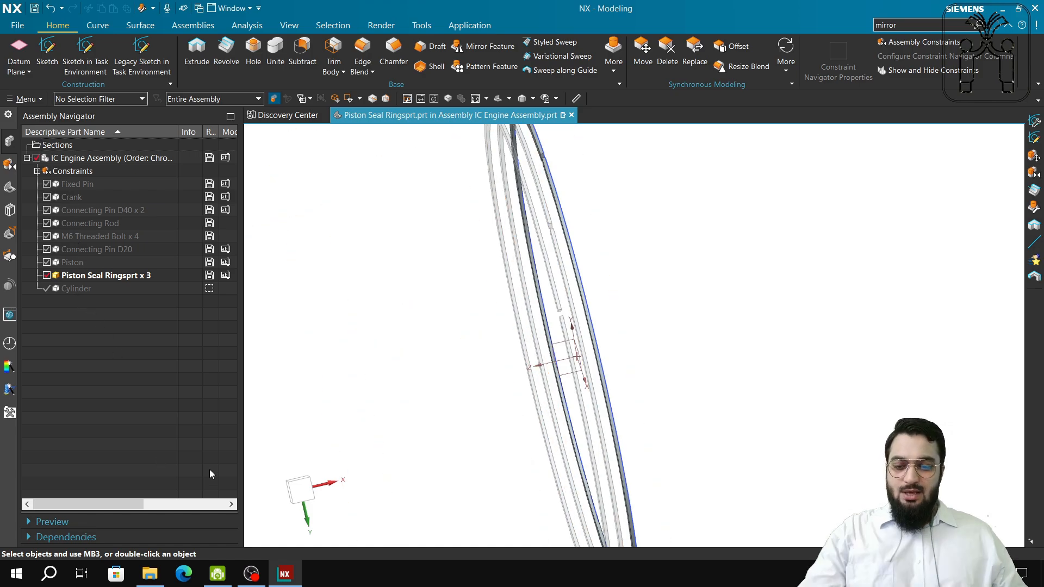
Step: Switch to File Explorer and look through the part files in D:\HP-EliteBook-8460p\TRAINING\Siemens NX\IC Engine
key("super+d")
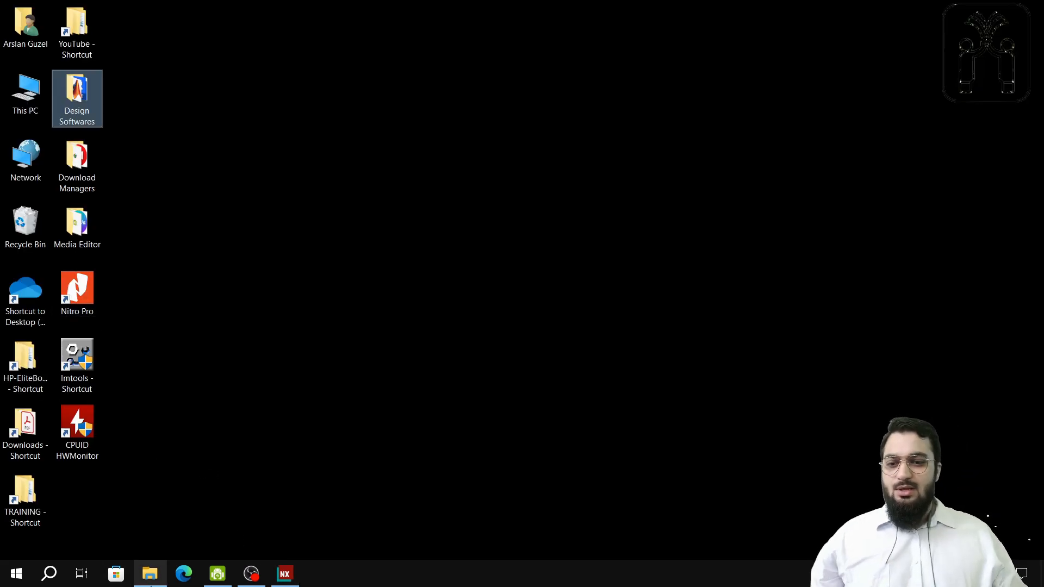
double_click(76, 95)
left_click(73, 510)
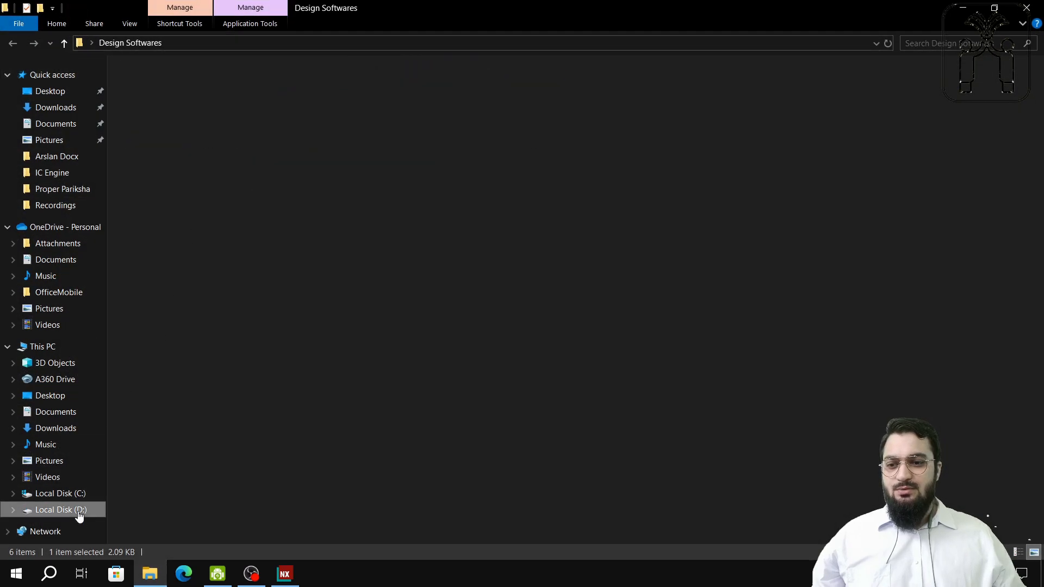
double_click(171, 101)
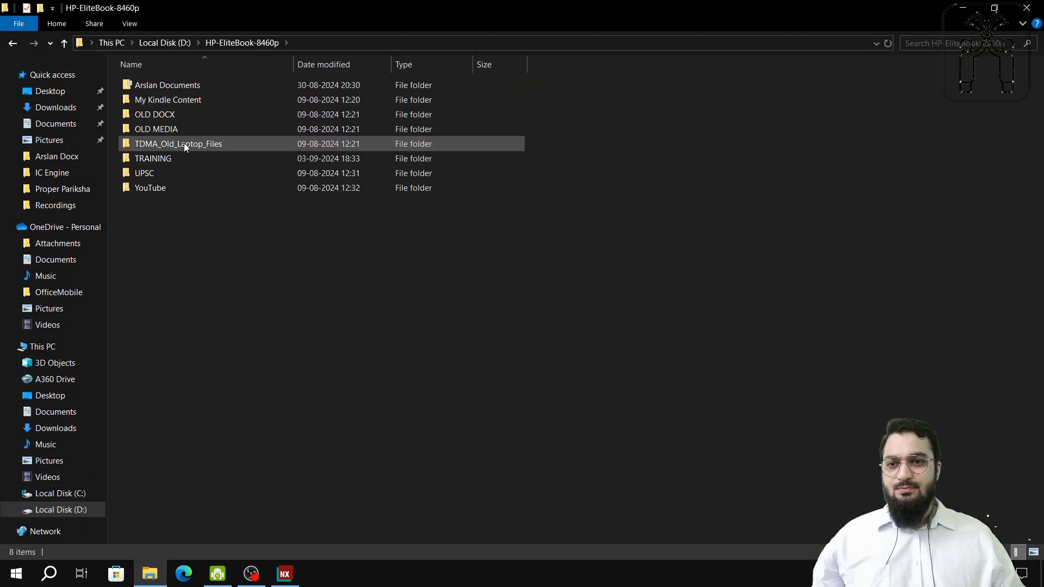
double_click(176, 163)
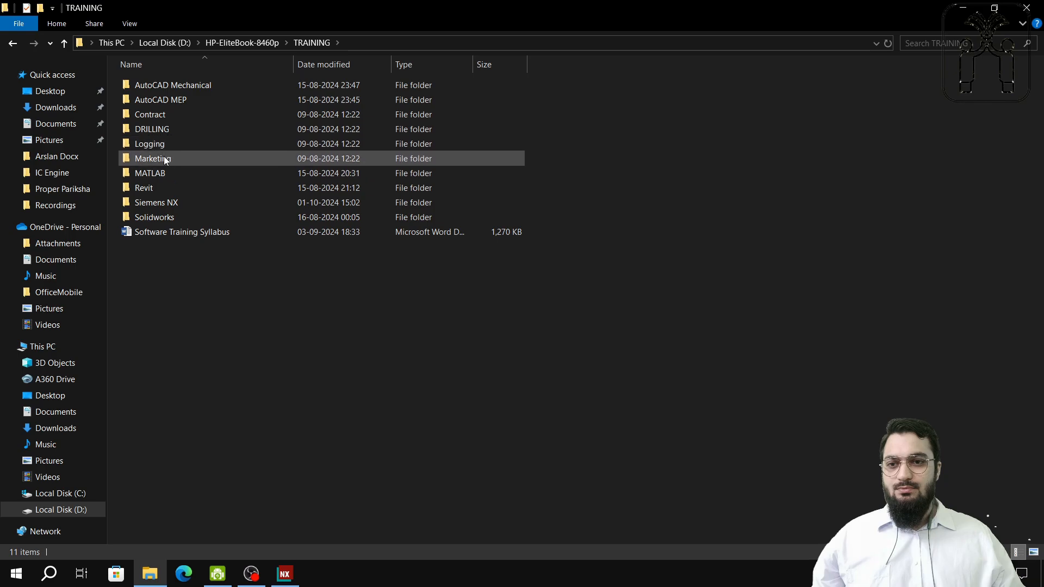
double_click(159, 202)
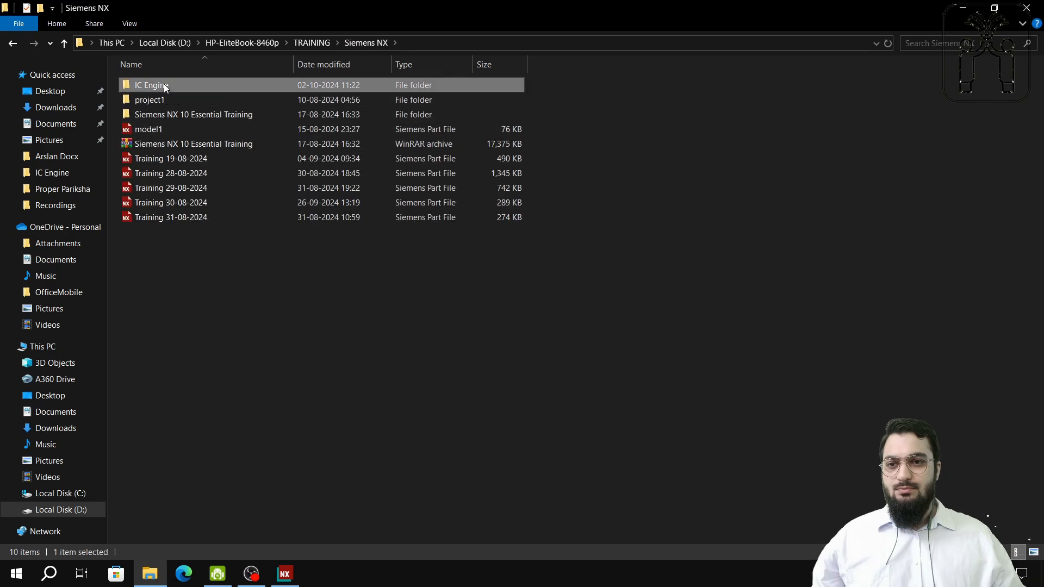
double_click(164, 84)
left_click_drag(210, 261, 154, 82)
left_click(295, 352)
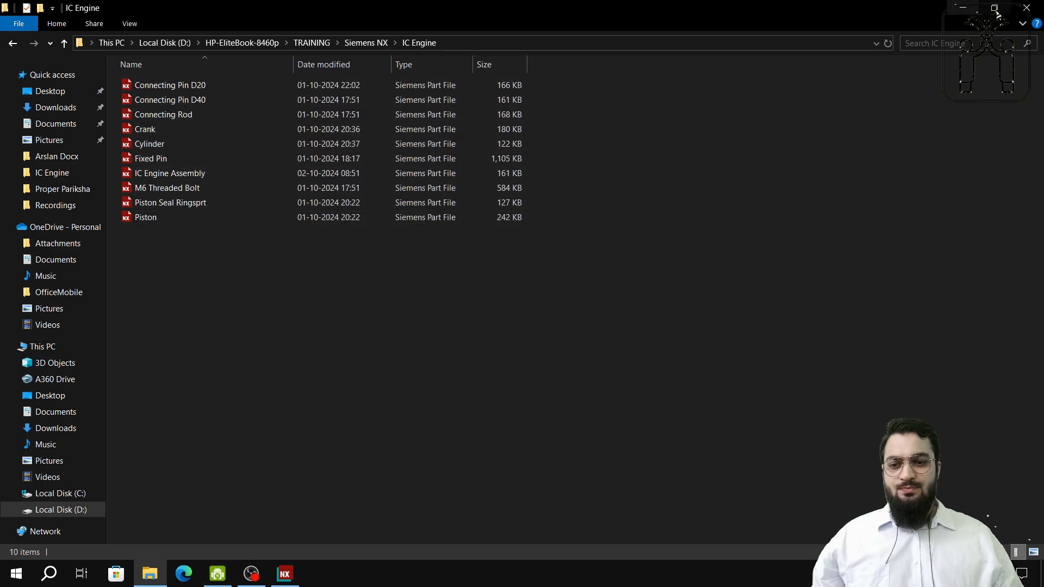
Step: Switch back to NX, show the Cylinder component and make it the work part, with its open cut side in view
left_click(222, 583)
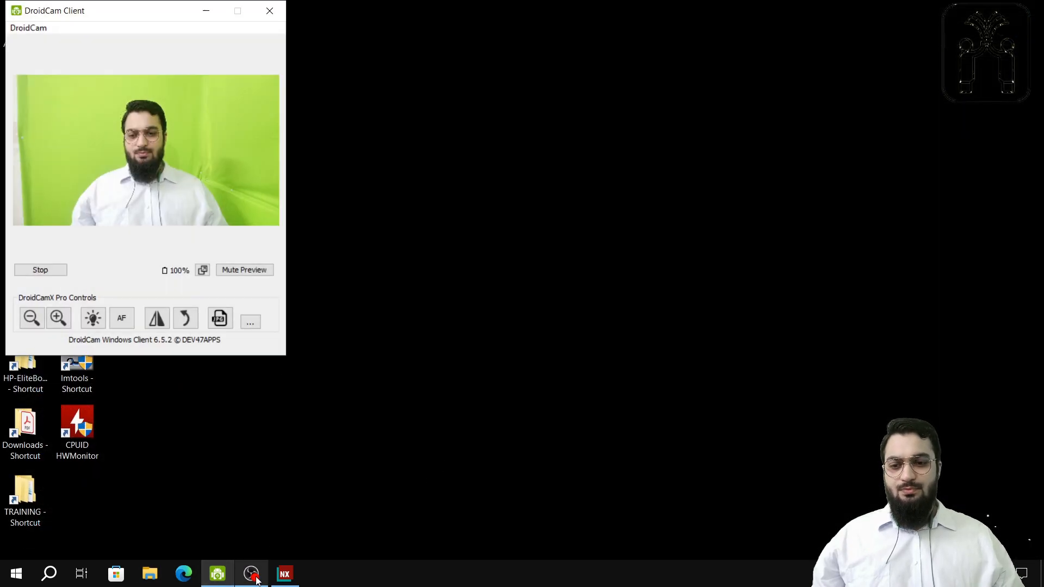
left_click(251, 573)
left_click(285, 574)
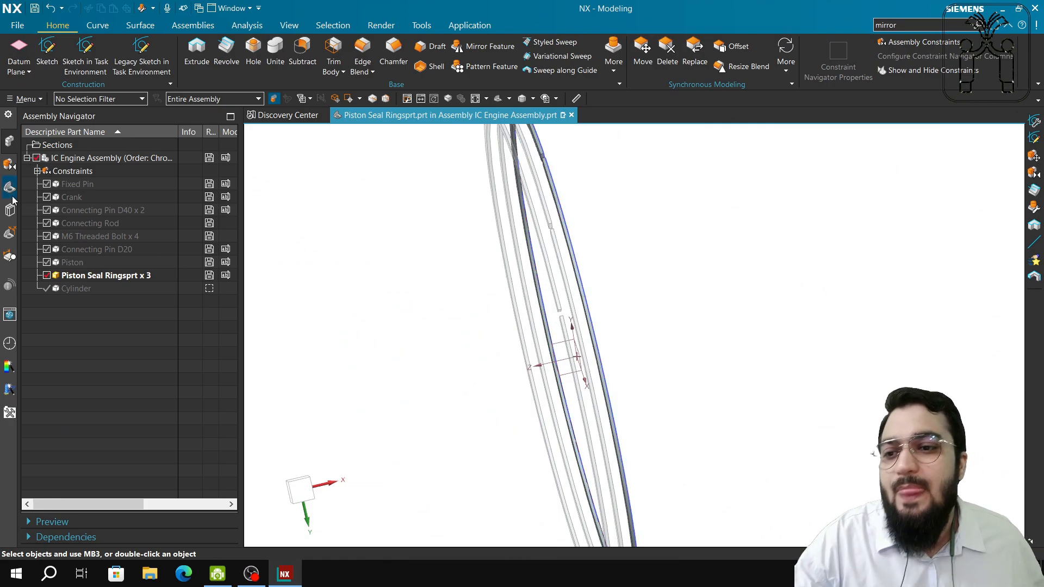
left_click(47, 288)
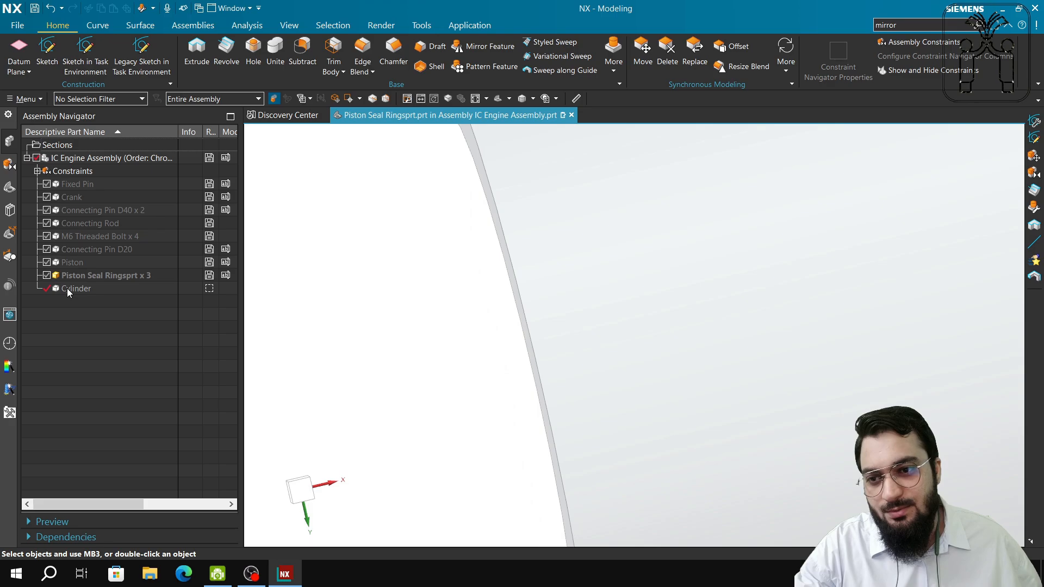
double_click(68, 293)
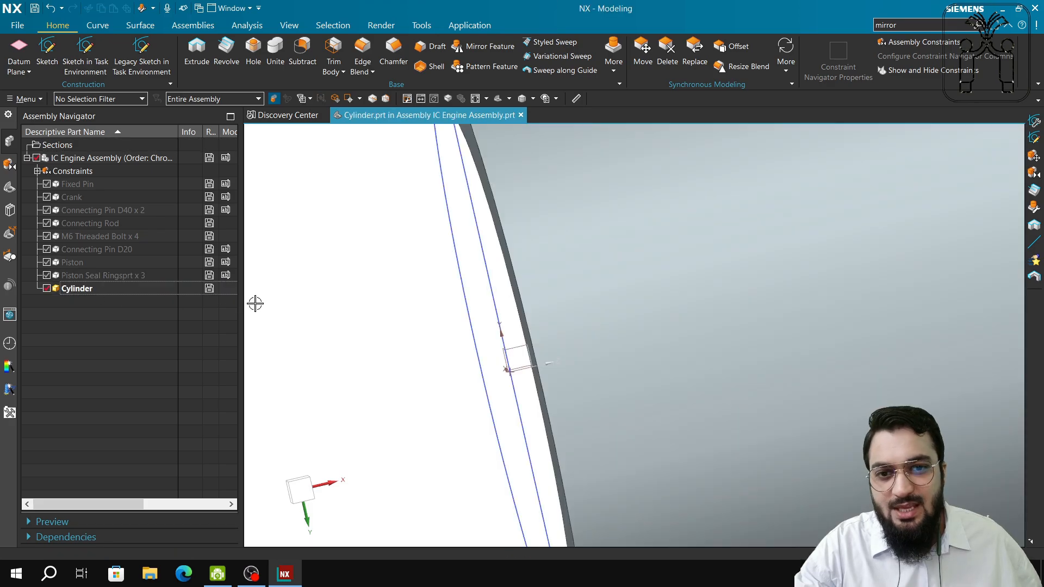
key("ctrl+f")
middle_click_drag(396, 354, 539, 156)
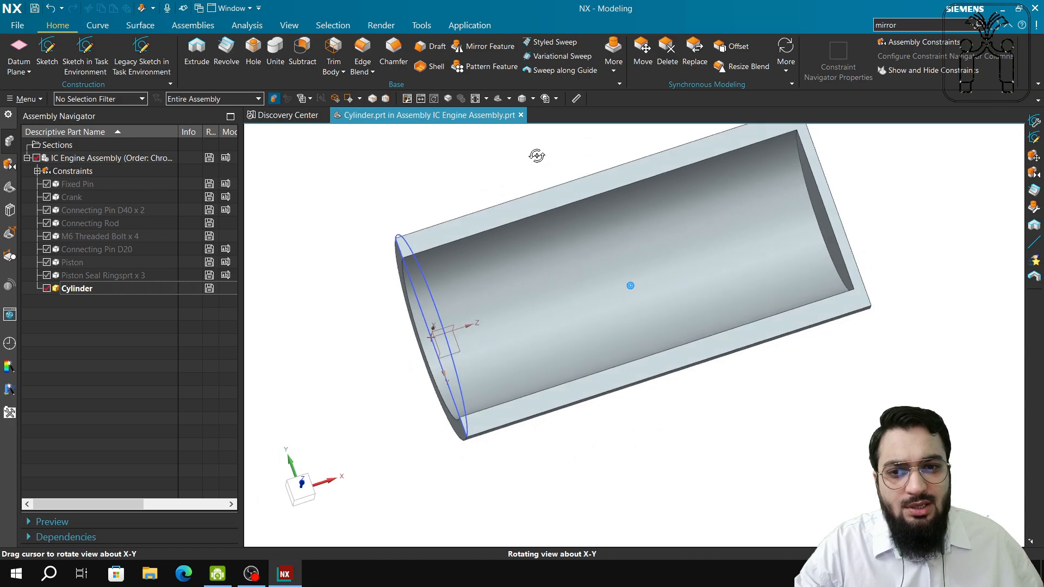
Step: Review the diameter and height of the base Cylinder feature in the part's model history, leaving them unchanged
left_click(8, 191)
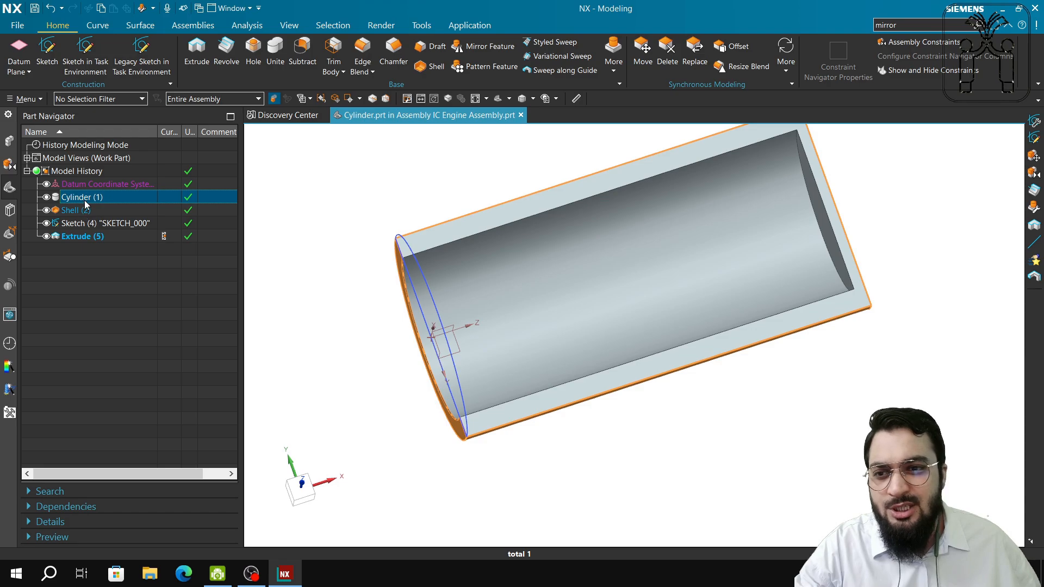
double_click(85, 202)
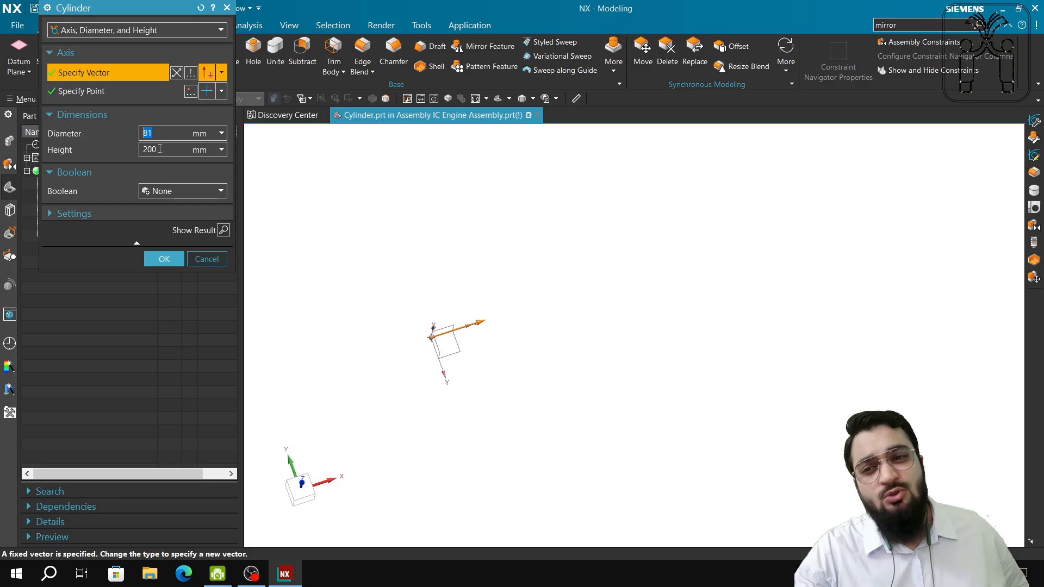
left_click(212, 260)
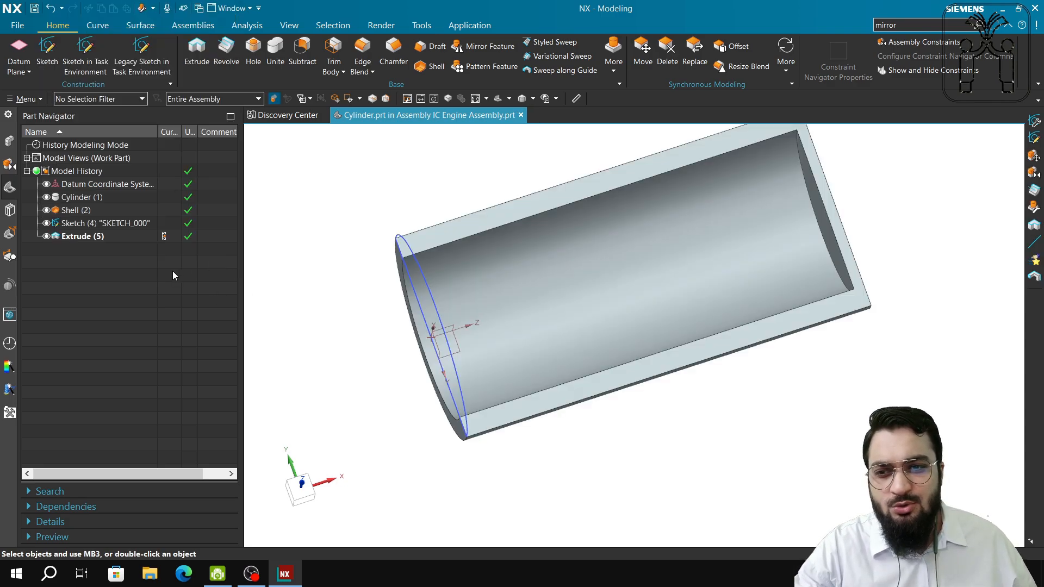
Step: Review the Shell feature's face and thickness settings, compare both thickness directions, and cancel the edit
left_click(85, 216)
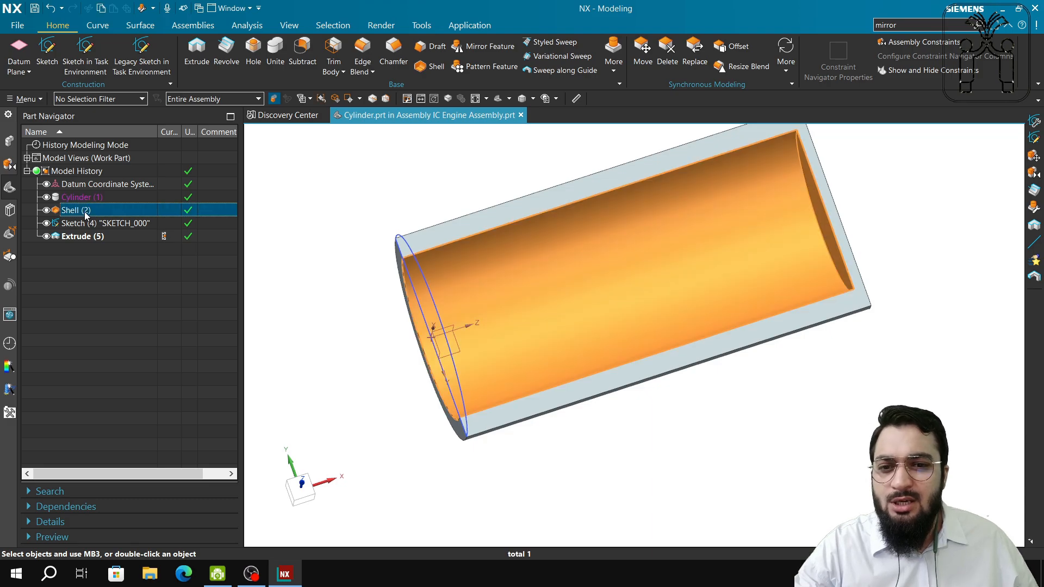
double_click(85, 215)
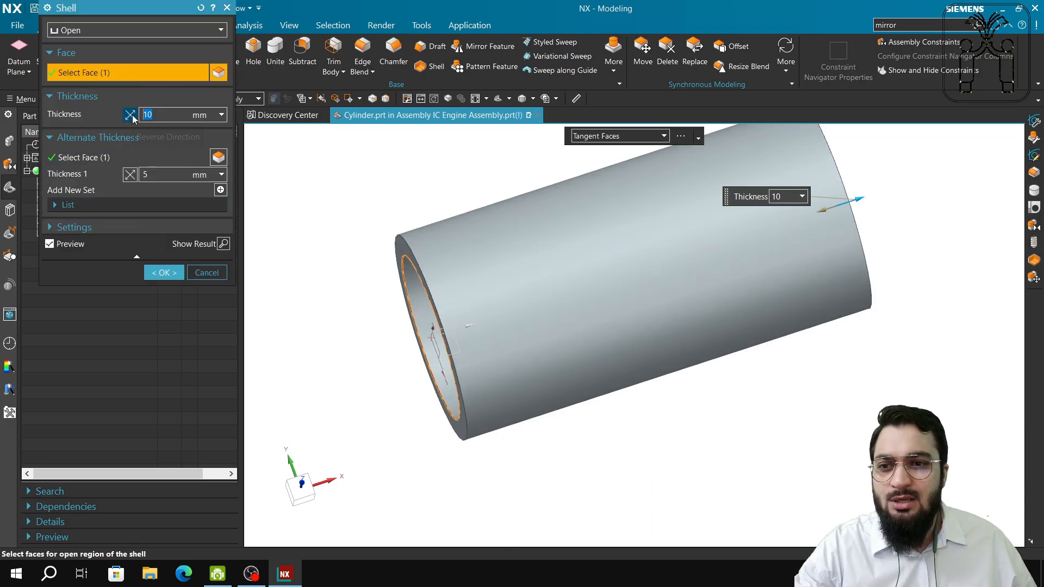
left_click(131, 116)
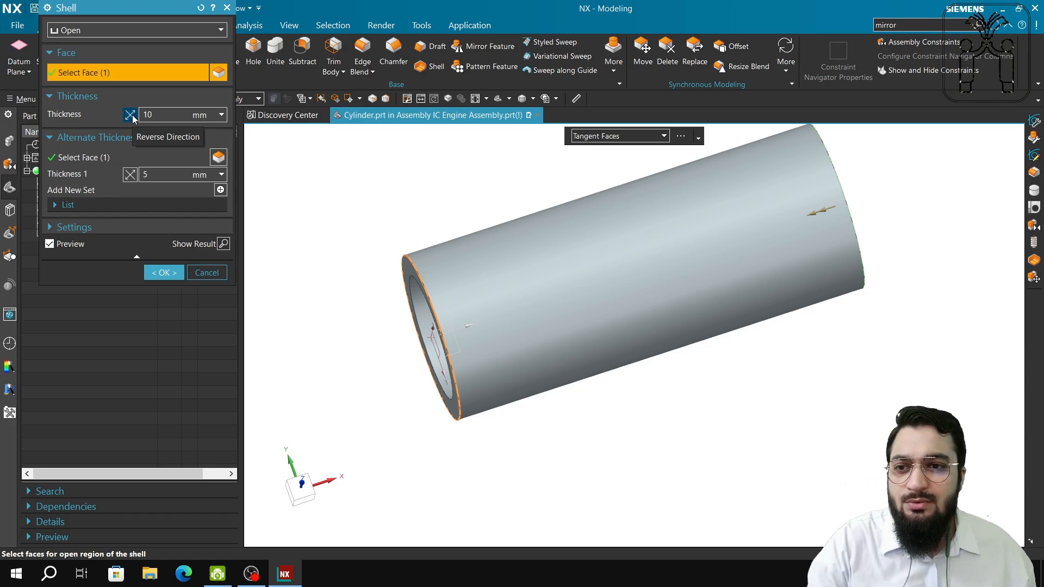
left_click(131, 115)
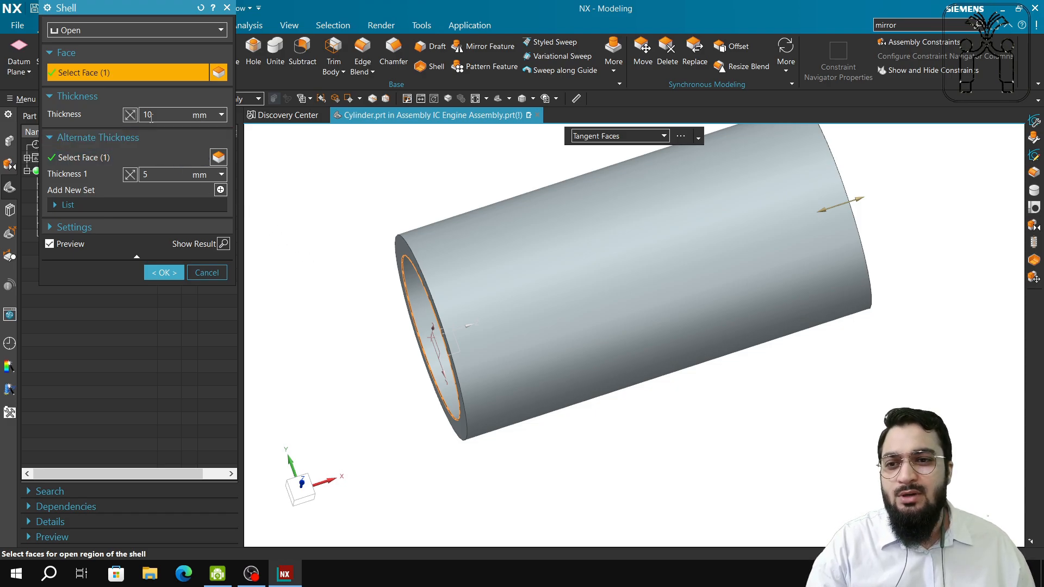
left_click_drag(151, 117, 142, 115)
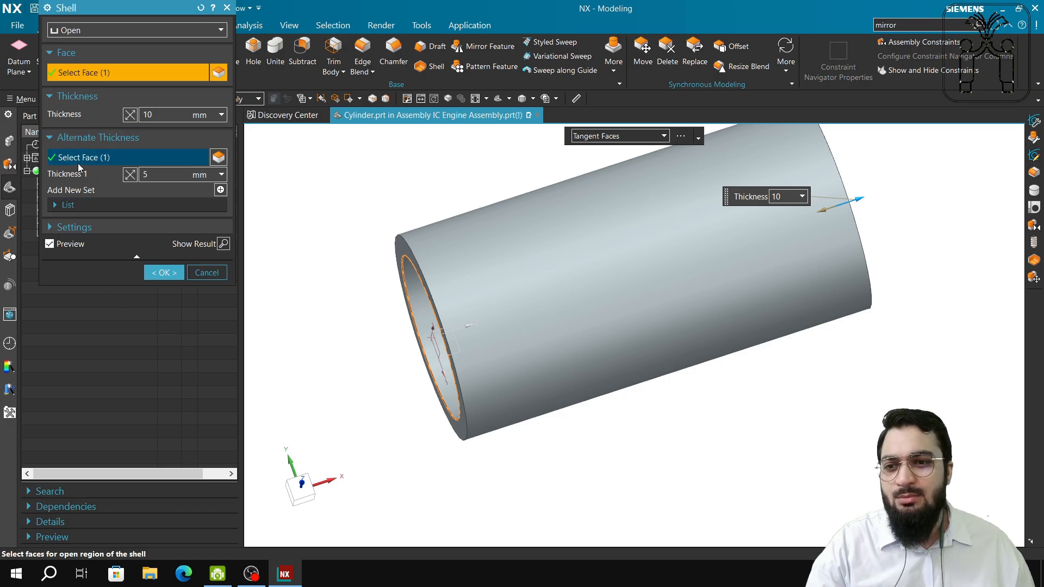
middle_click_drag(578, 317, 726, 294)
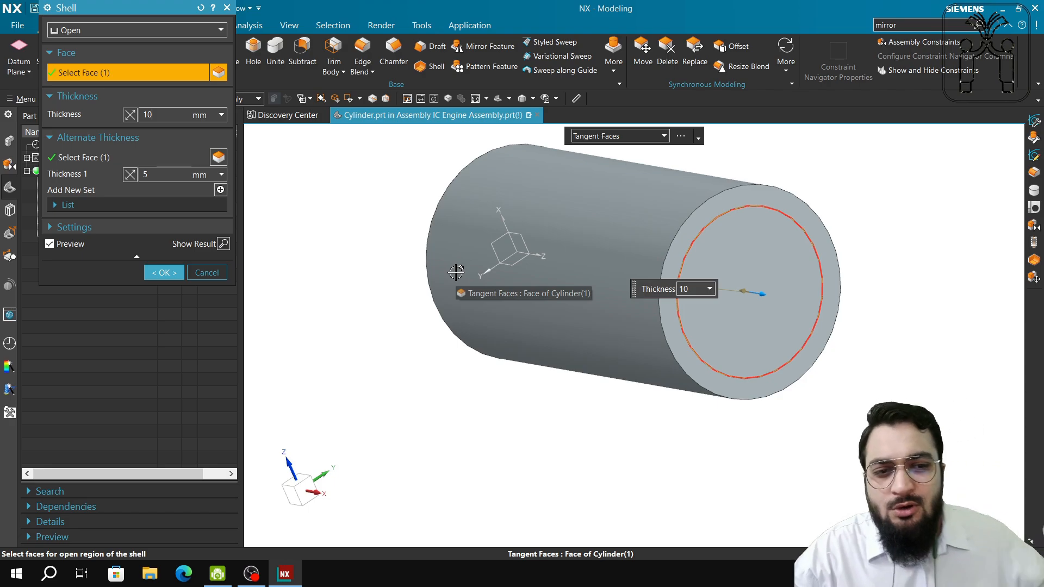
left_click(210, 274)
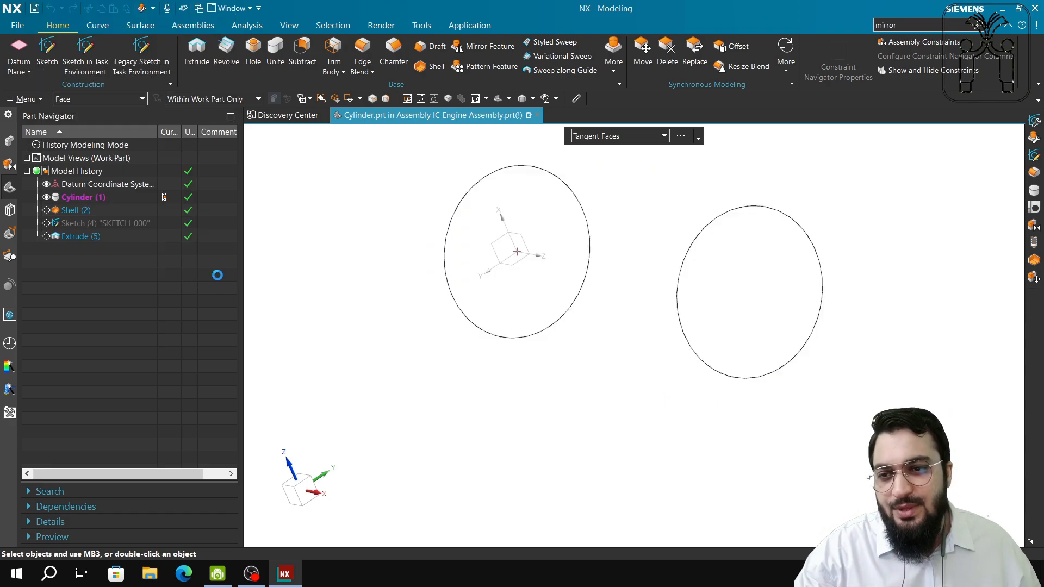
Step: Examine the half-circle sketch SKETCH_000 and its radial dimension in a view normal to the sketch plane, and finish the sketch unchanged
double_click(82, 224)
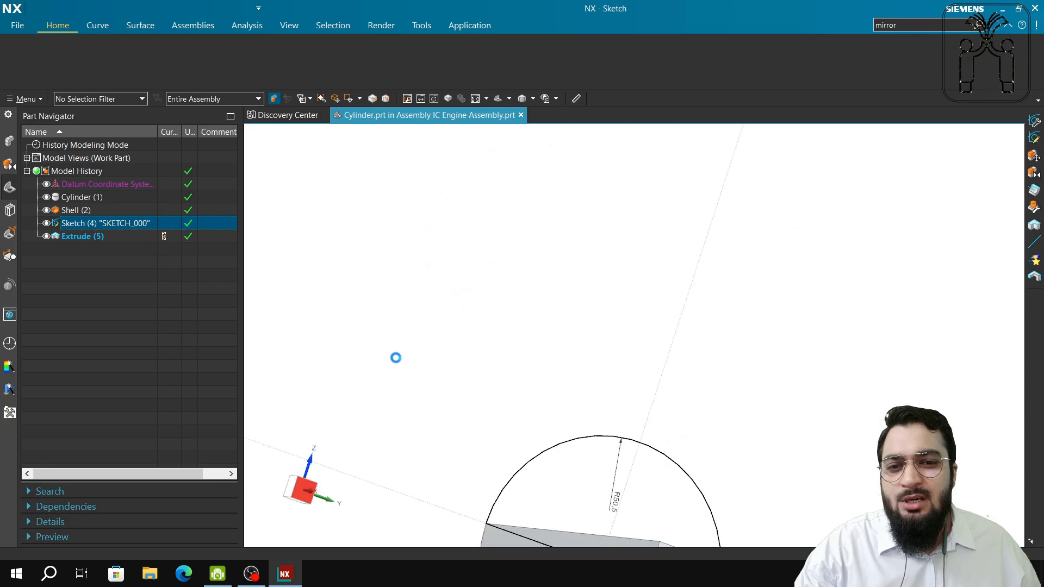
mouse_move(519, 398)
middle_mouse_down()
mouse_move(376, 390)
mouse_move(361, 380)
mouse_move(450, 380)
mouse_move(567, 424)
middle_mouse_up()
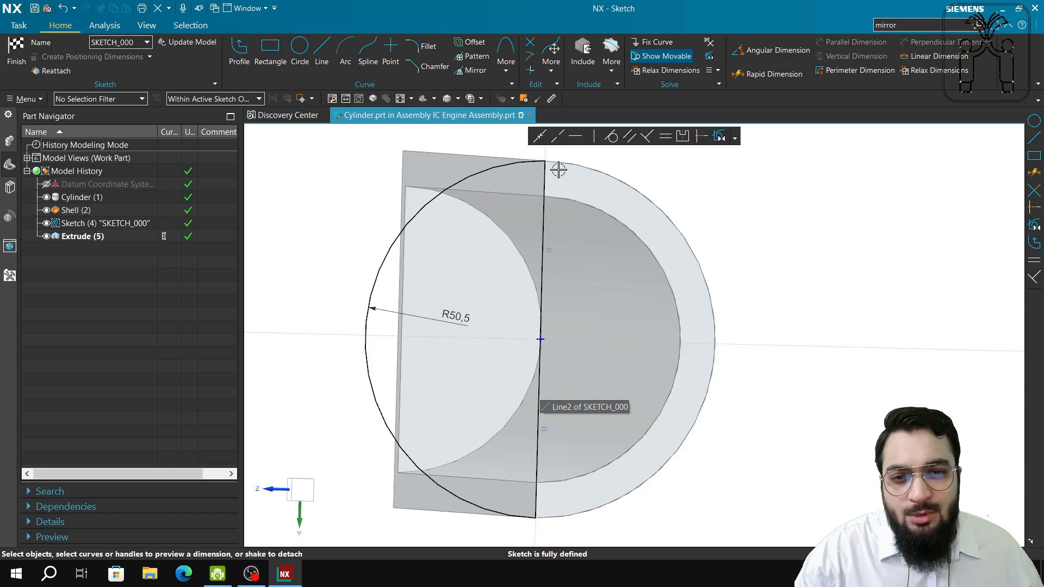
left_click(131, 225)
double_click(131, 224)
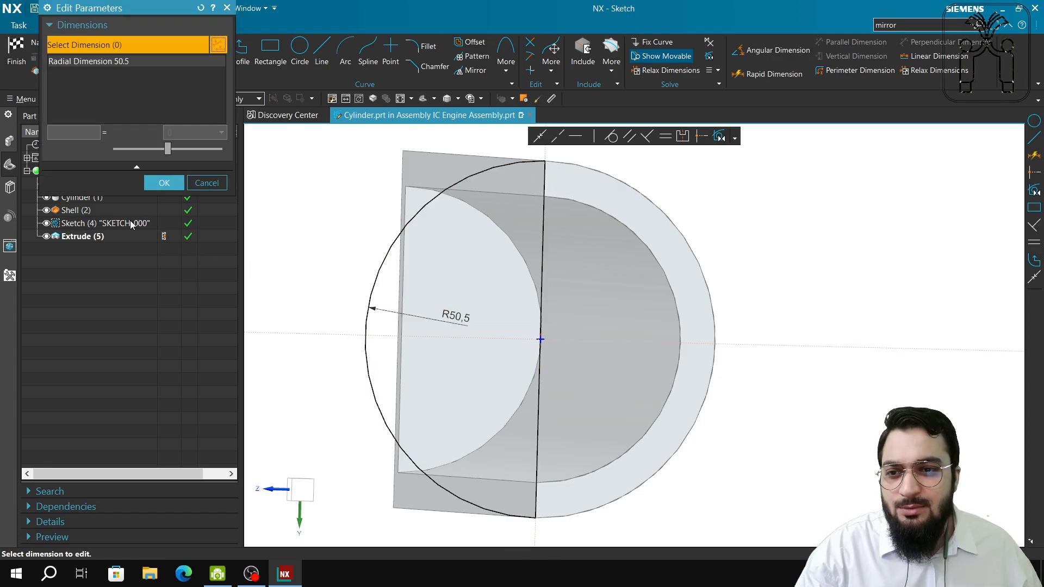
left_click(164, 183)
left_click(300, 489)
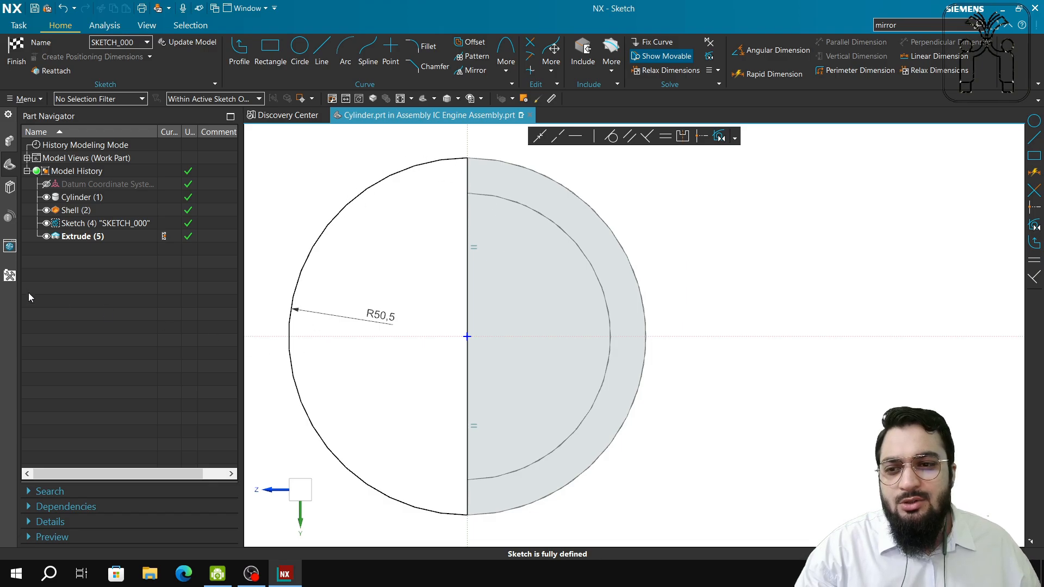
left_click(16, 60)
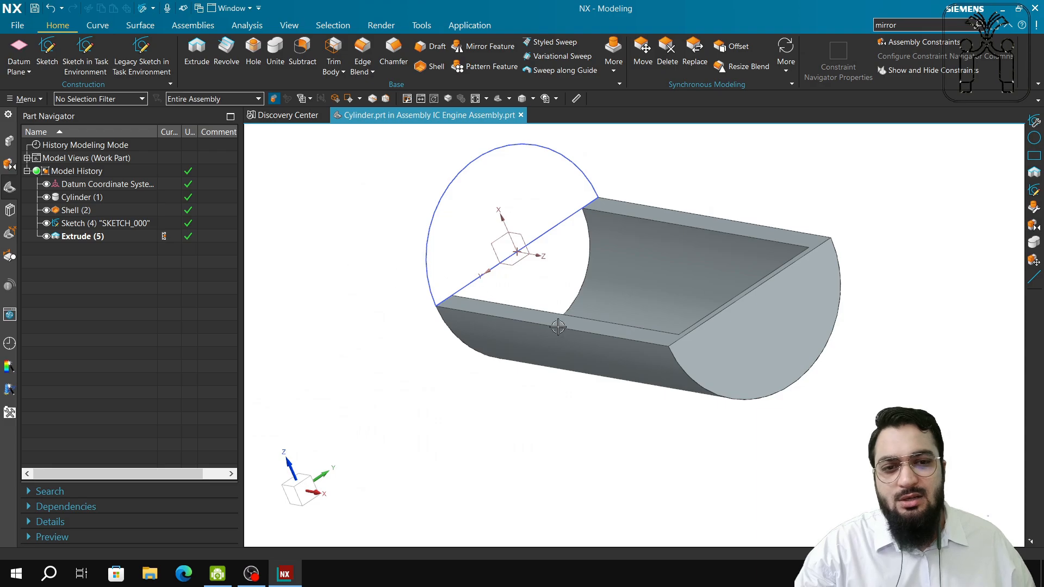
Step: Show all the hidden components of the IC Engine Assembly, from the Fixed Pin to the Piston Seal Rings
left_click(8, 161)
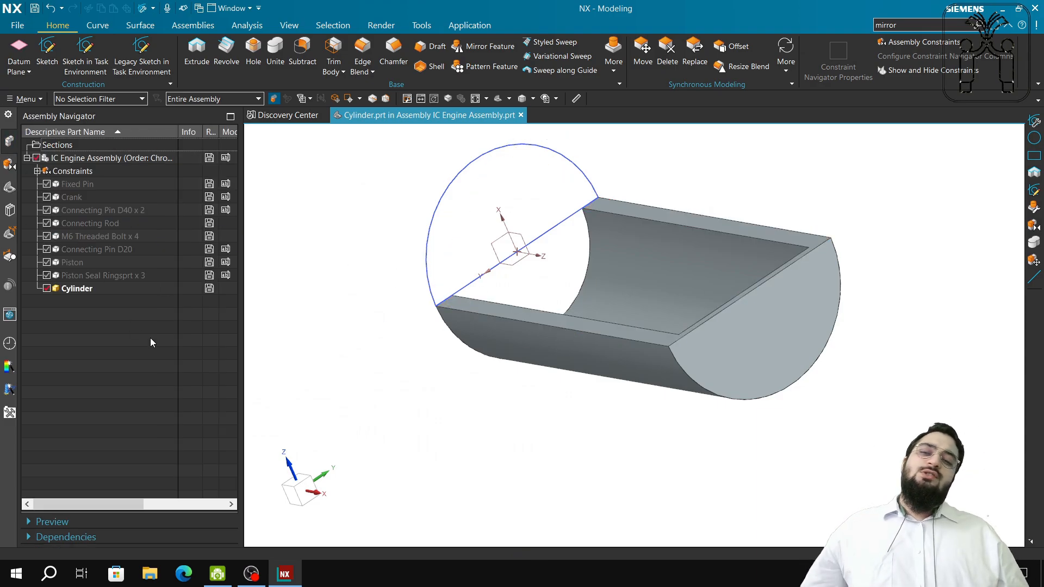
left_click(46, 184)
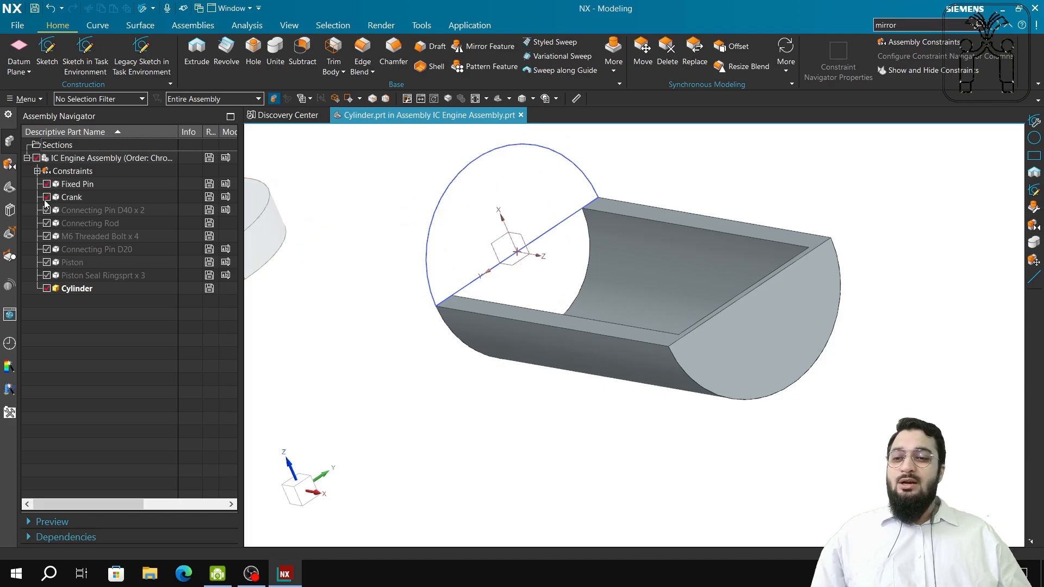
left_click(47, 212)
left_click(47, 222)
left_click(48, 236)
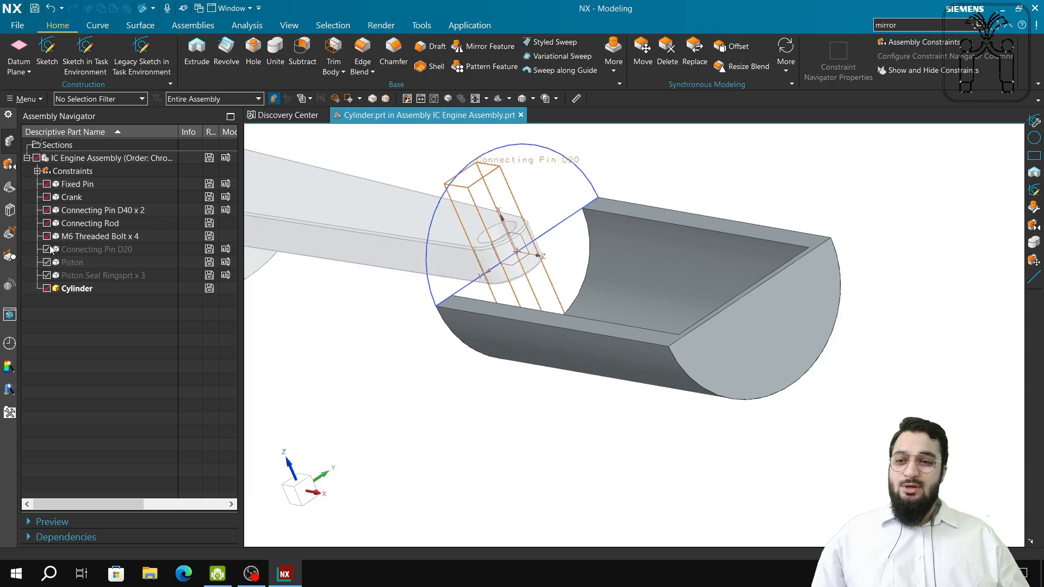
left_click(49, 248)
left_click(46, 262)
left_click(47, 276)
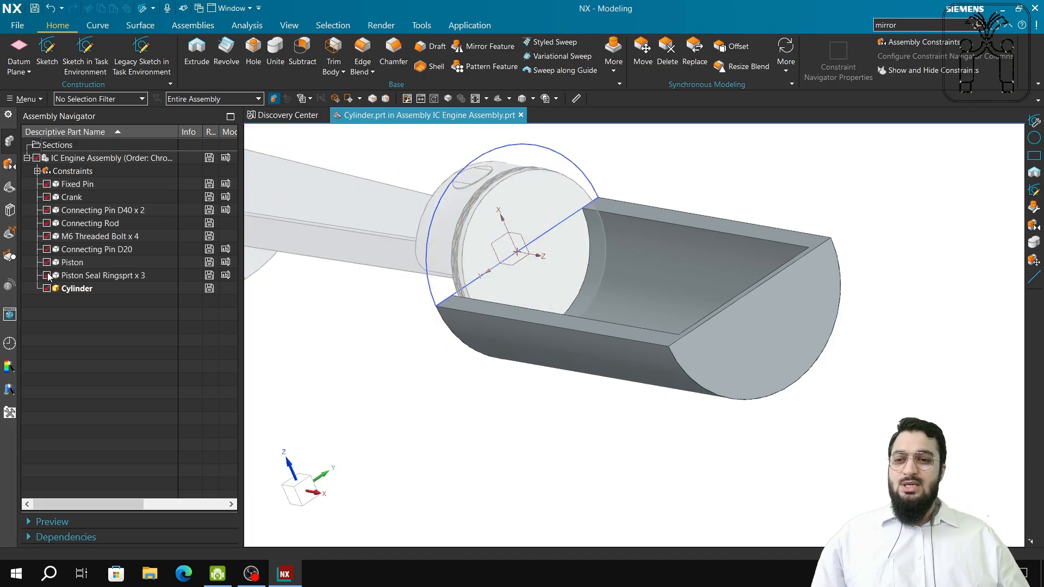
Step: Make the top-level IC Engine Assembly the work part, with the whole mechanism in view
scroll(321, 377, "down", 3)
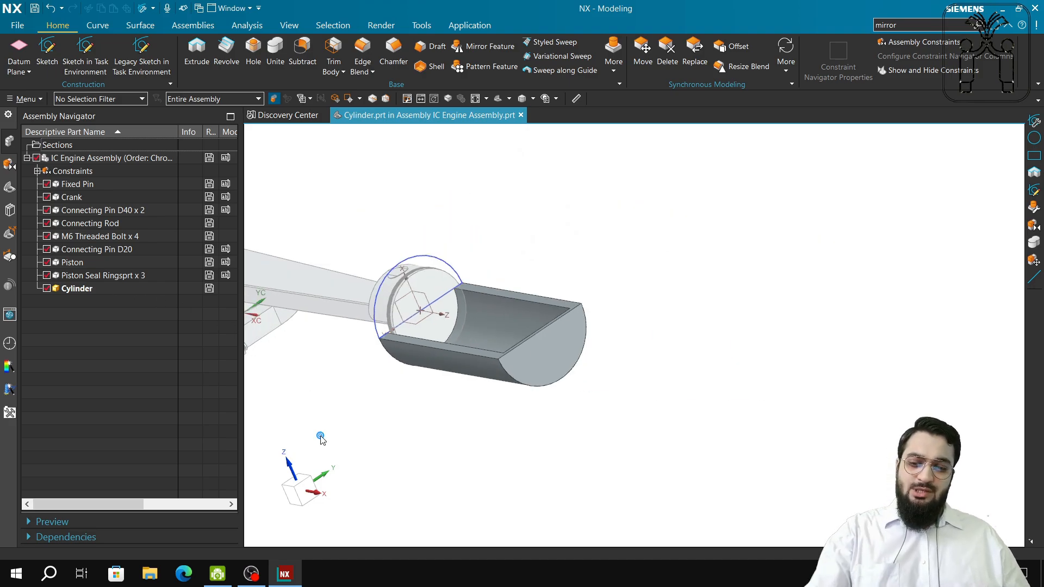
middle_click_drag(320, 439, 383, 447)
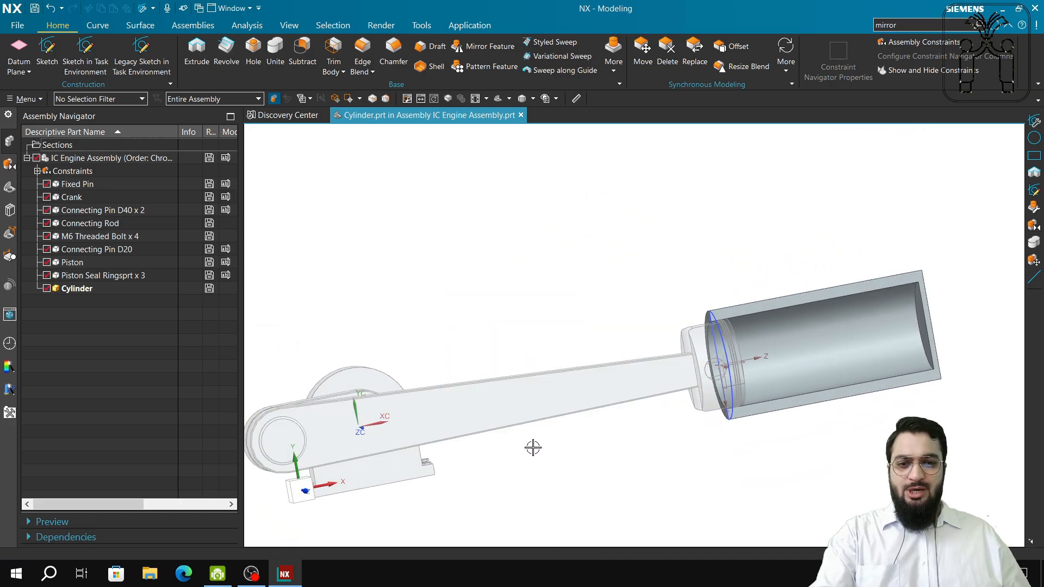
middle_click_drag(533, 447, 608, 411, "shift")
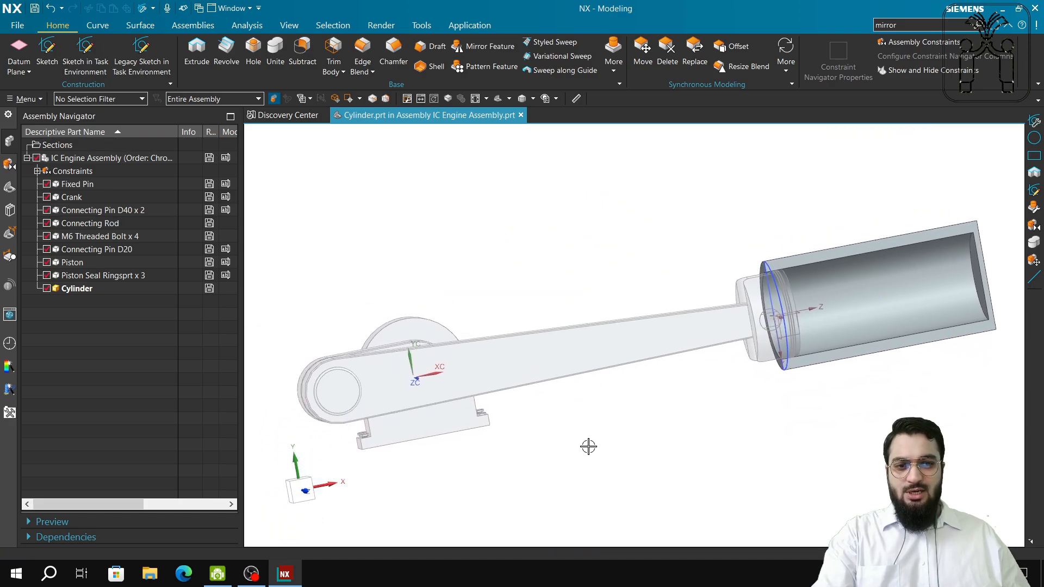
left_click(87, 171)
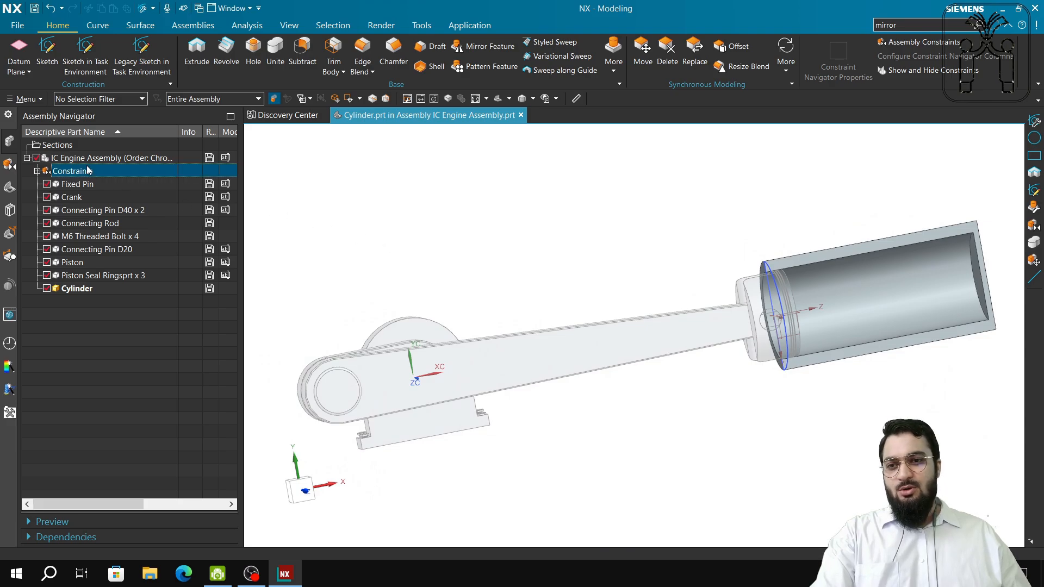
double_click(91, 170)
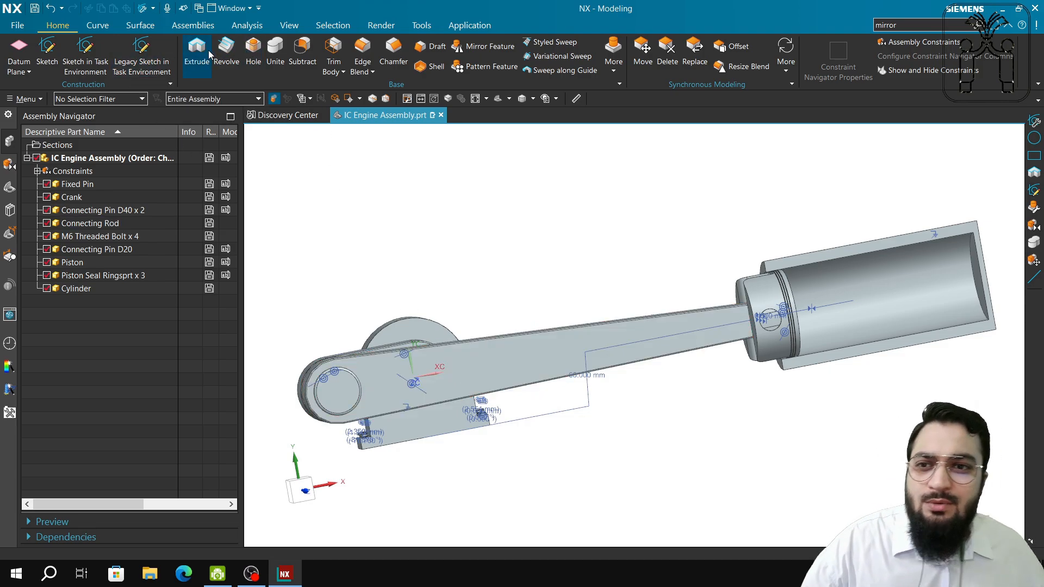
Step: Use Move Component with Dynamic motion on the Connecting Rod to push the piston deeper into the cylinder and turn the crank
left_click(214, 28)
left_click(286, 74)
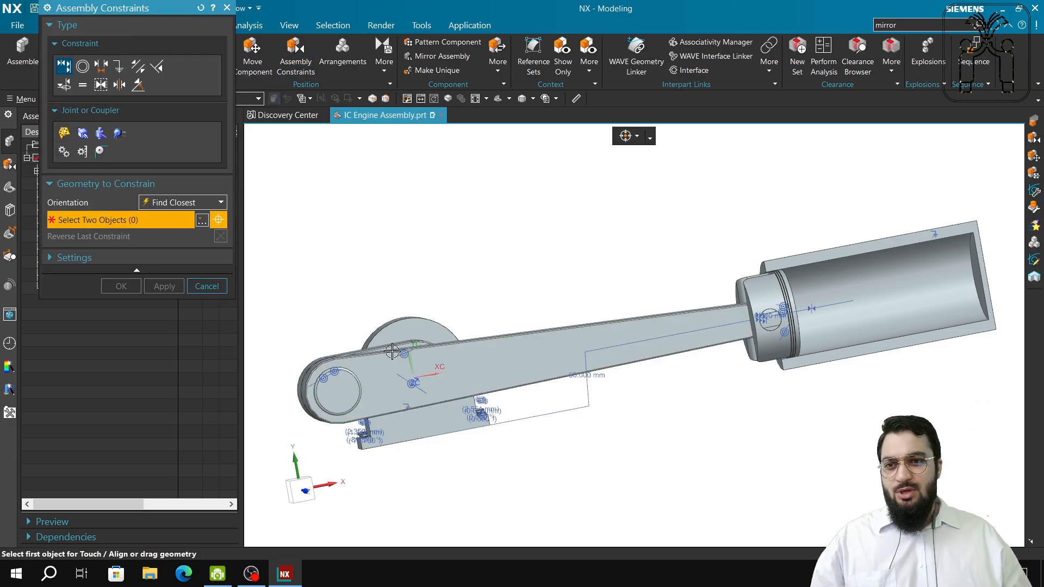
left_click(227, 7)
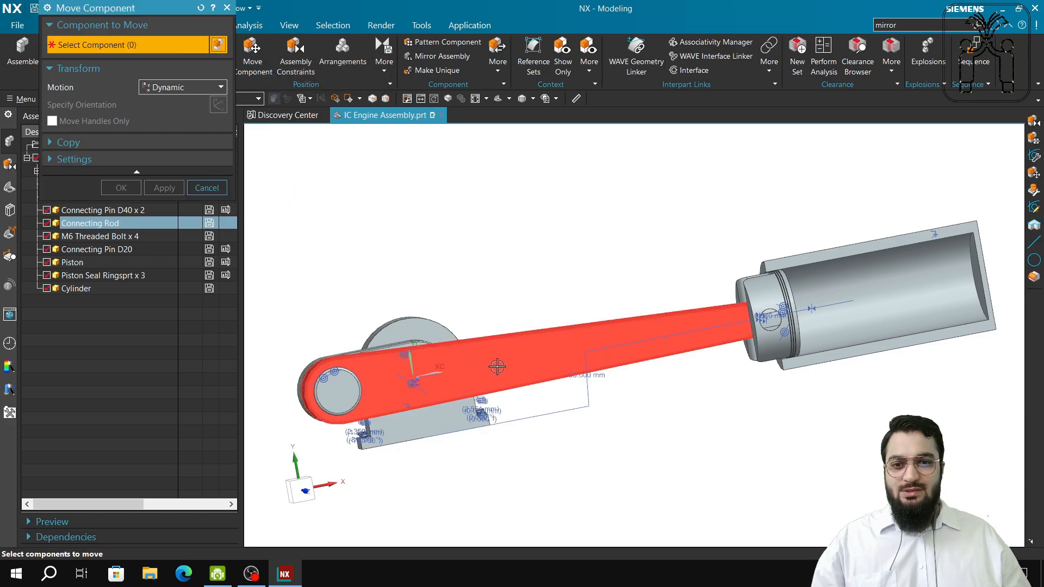
left_click(477, 357)
middle_click(497, 339)
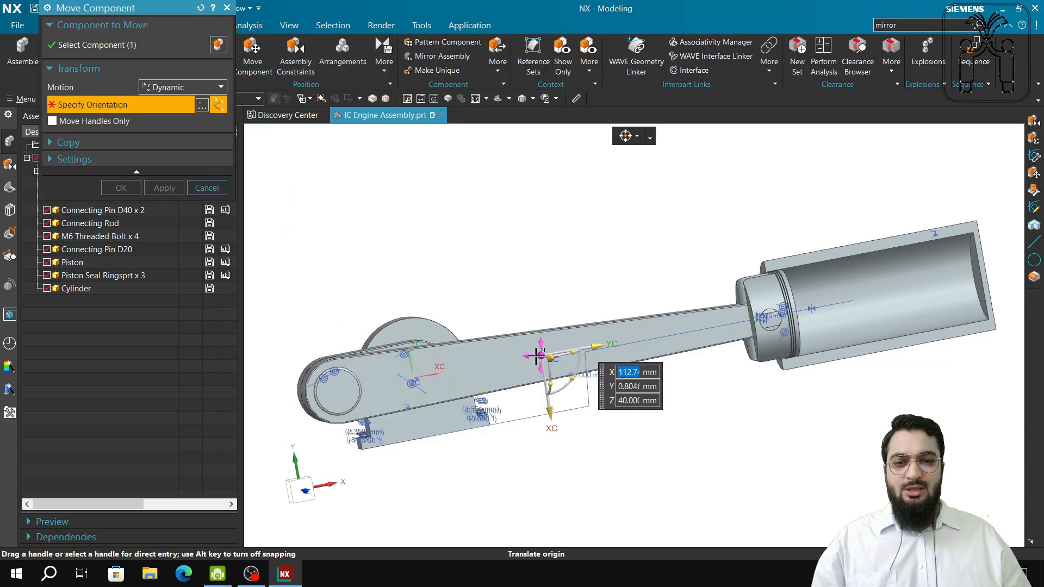
left_click_drag(537, 354, 702, 346)
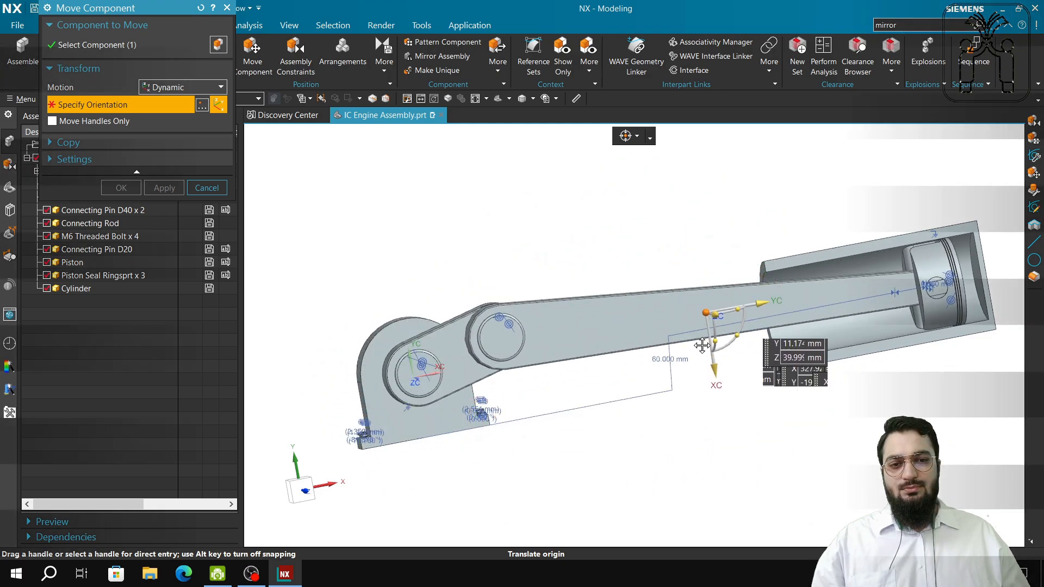